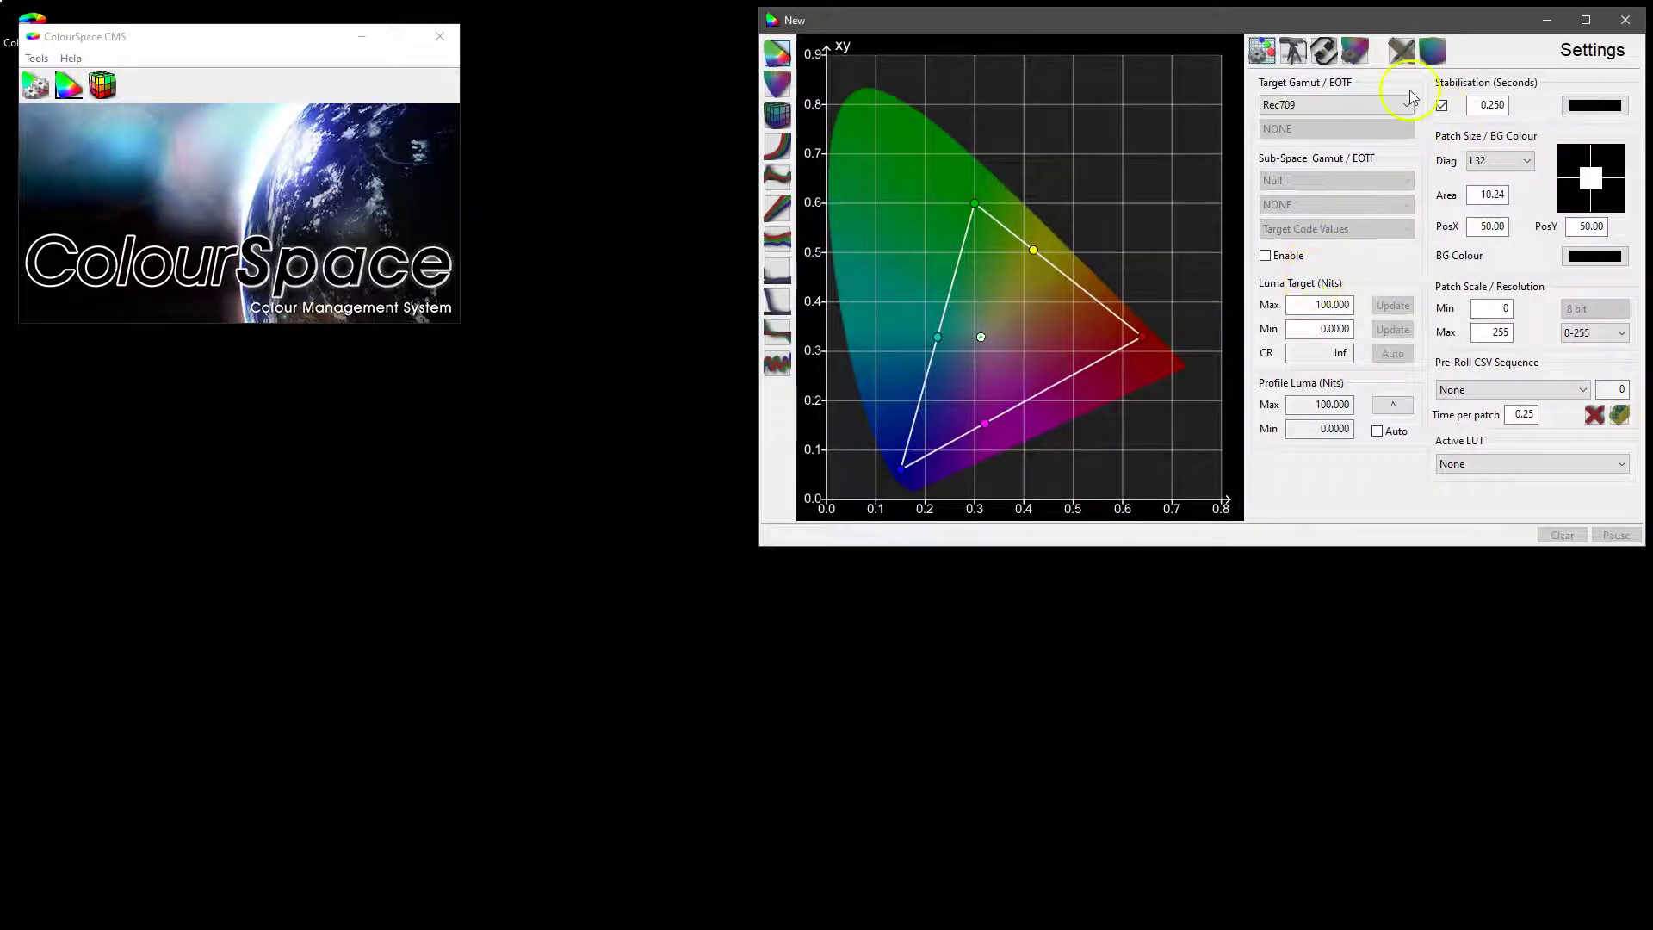
Open manual measurement and lower the test patch to RGB 241/241/241, target Y 87.3262
left_click(1402, 52)
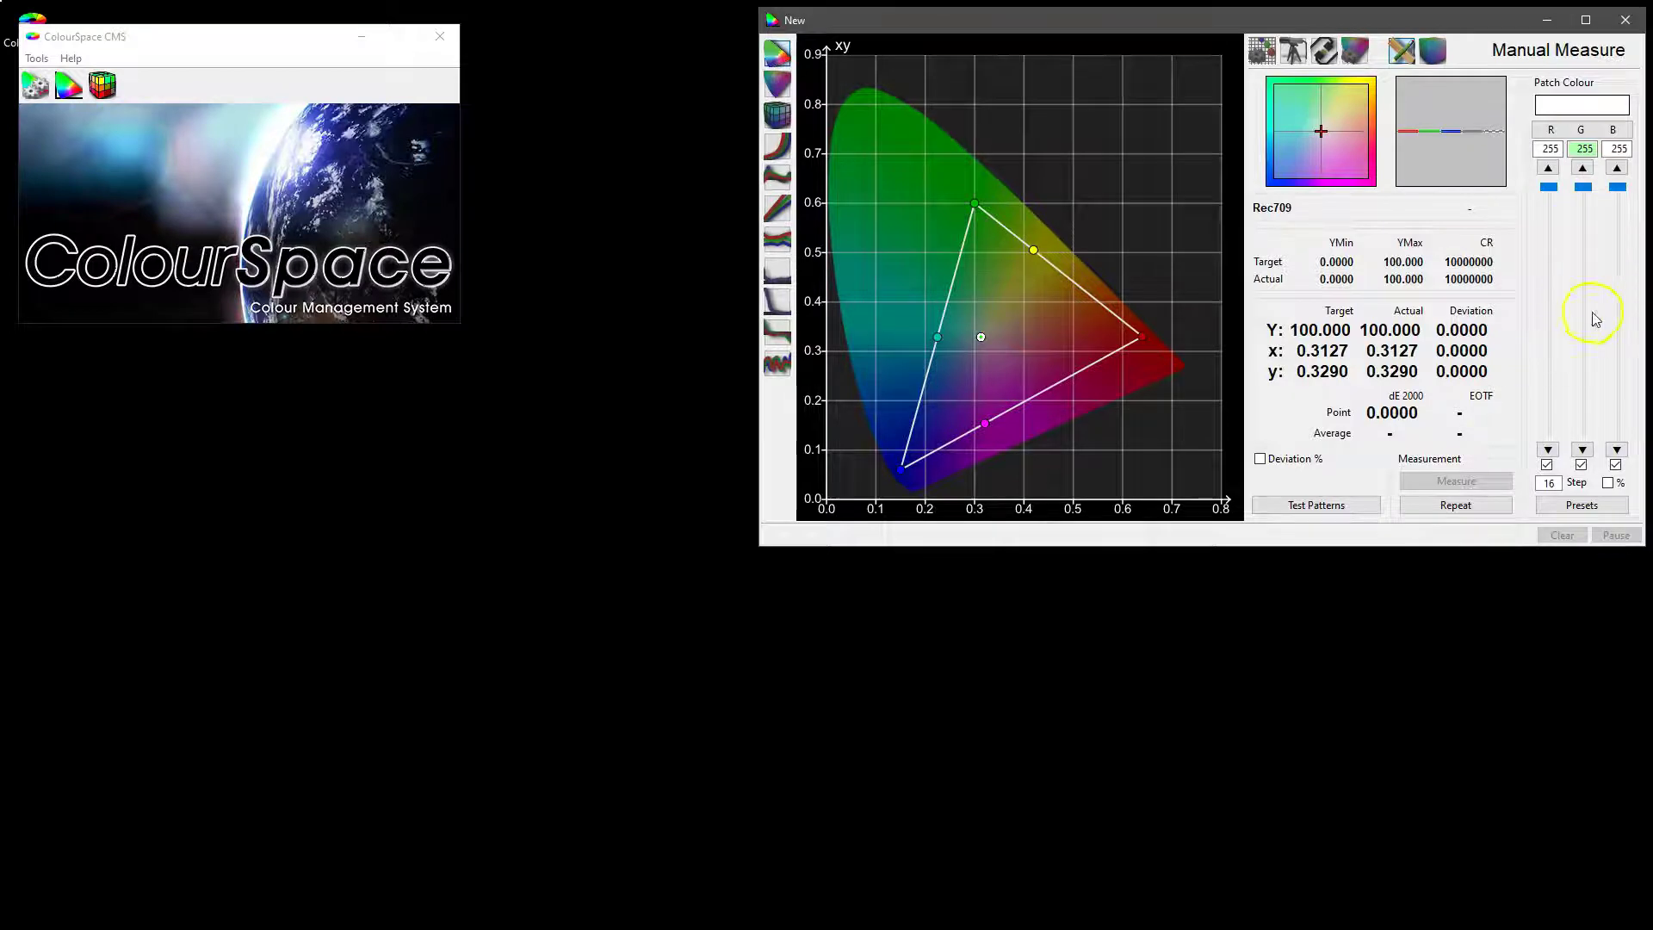
left_click(1588, 195)
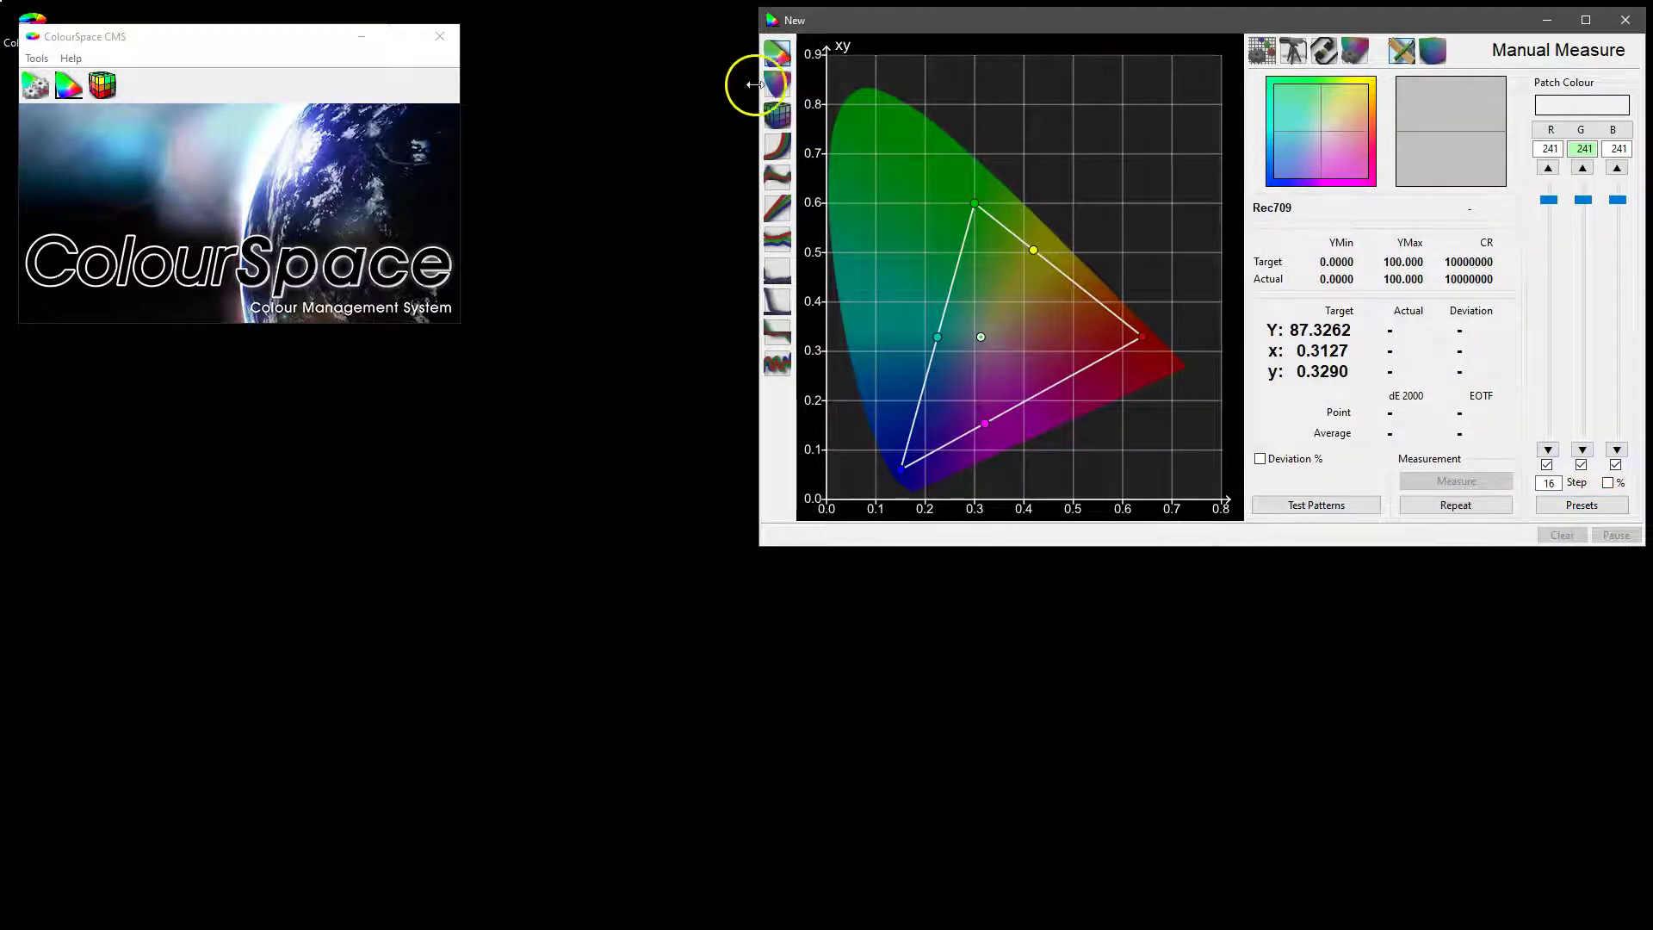
Open the zoomed primary xy plots plus the EOTF, Dif EOTF and RGB Balance graph windows
left_click(778, 59)
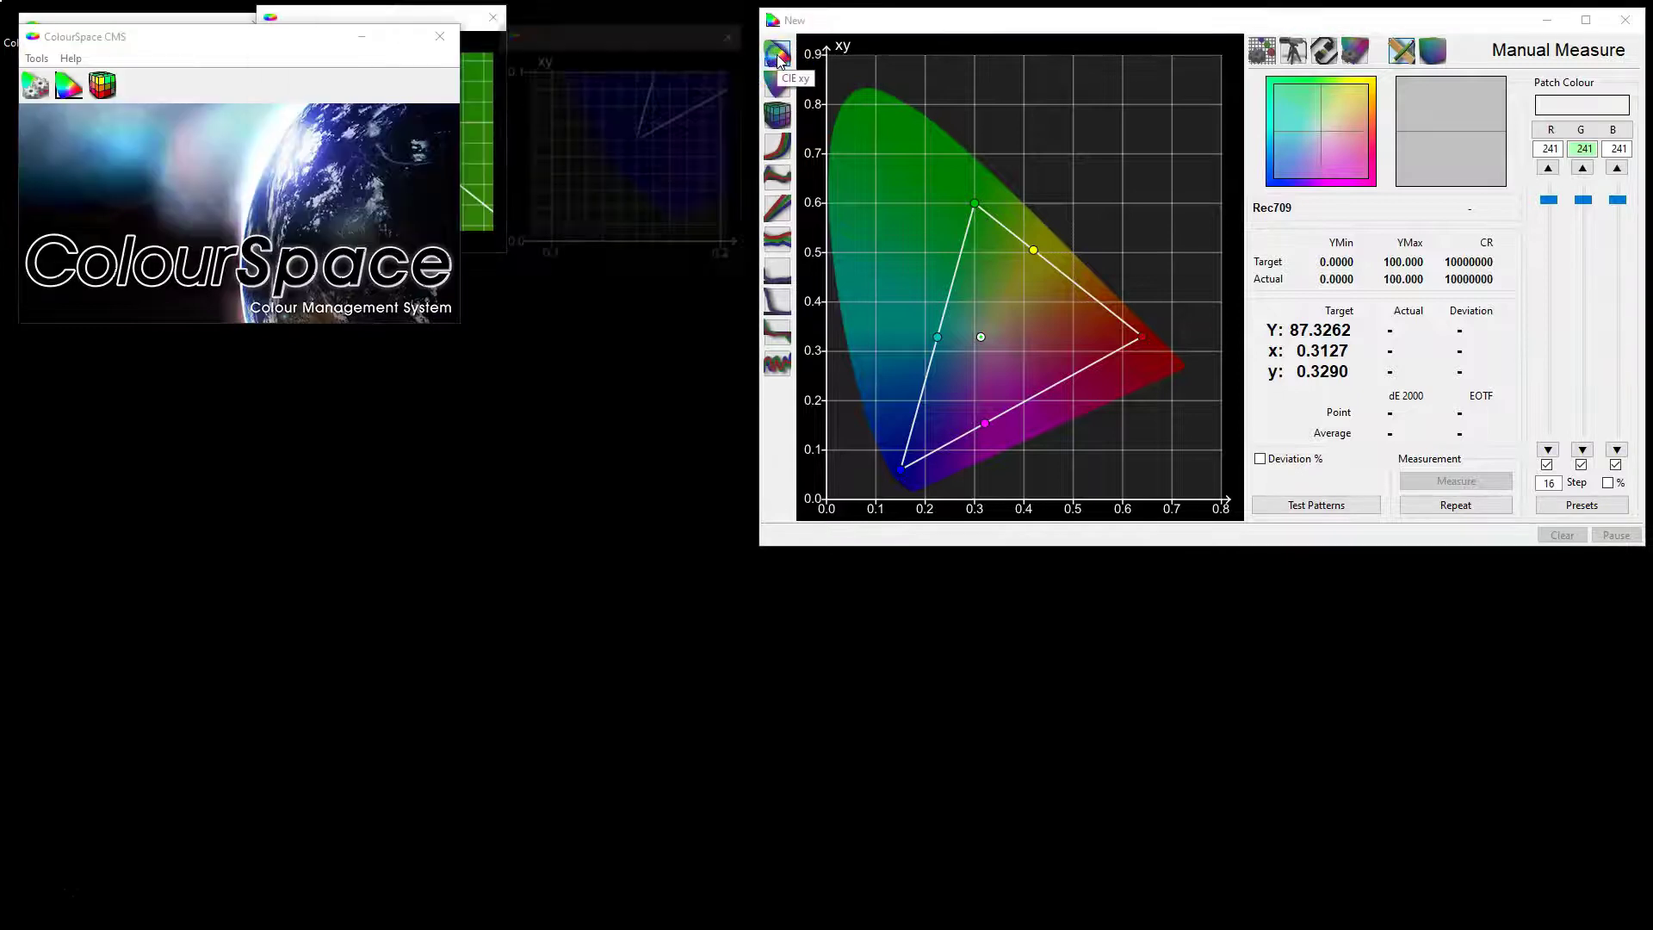
left_click(778, 147)
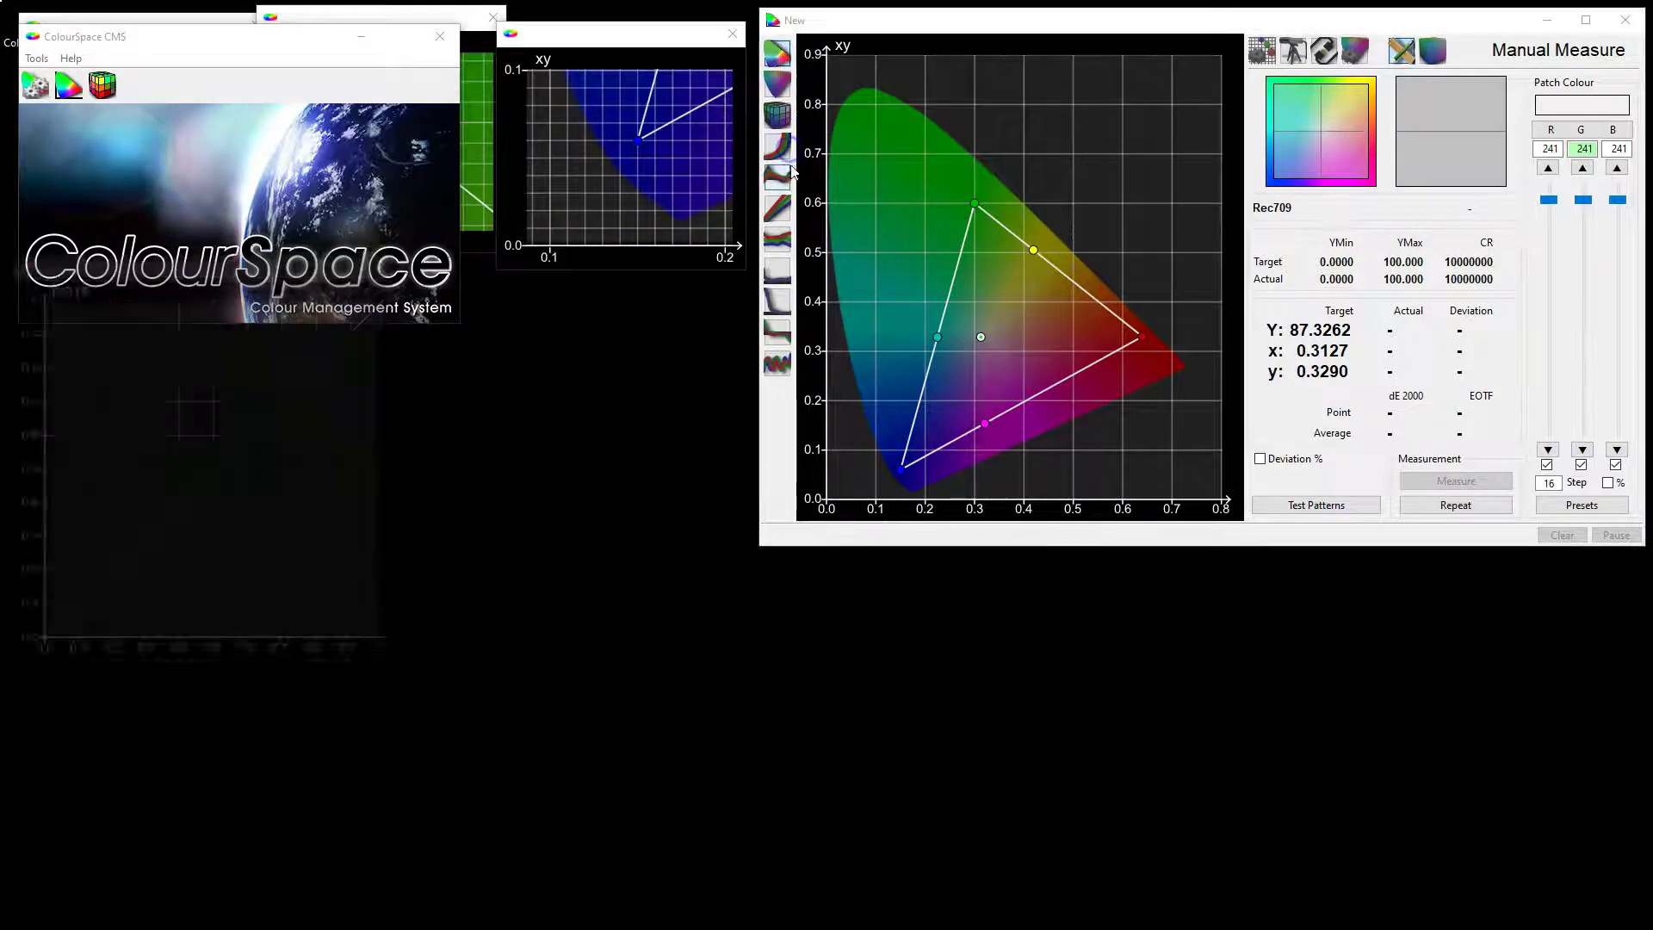
left_click(779, 180)
left_click(779, 243)
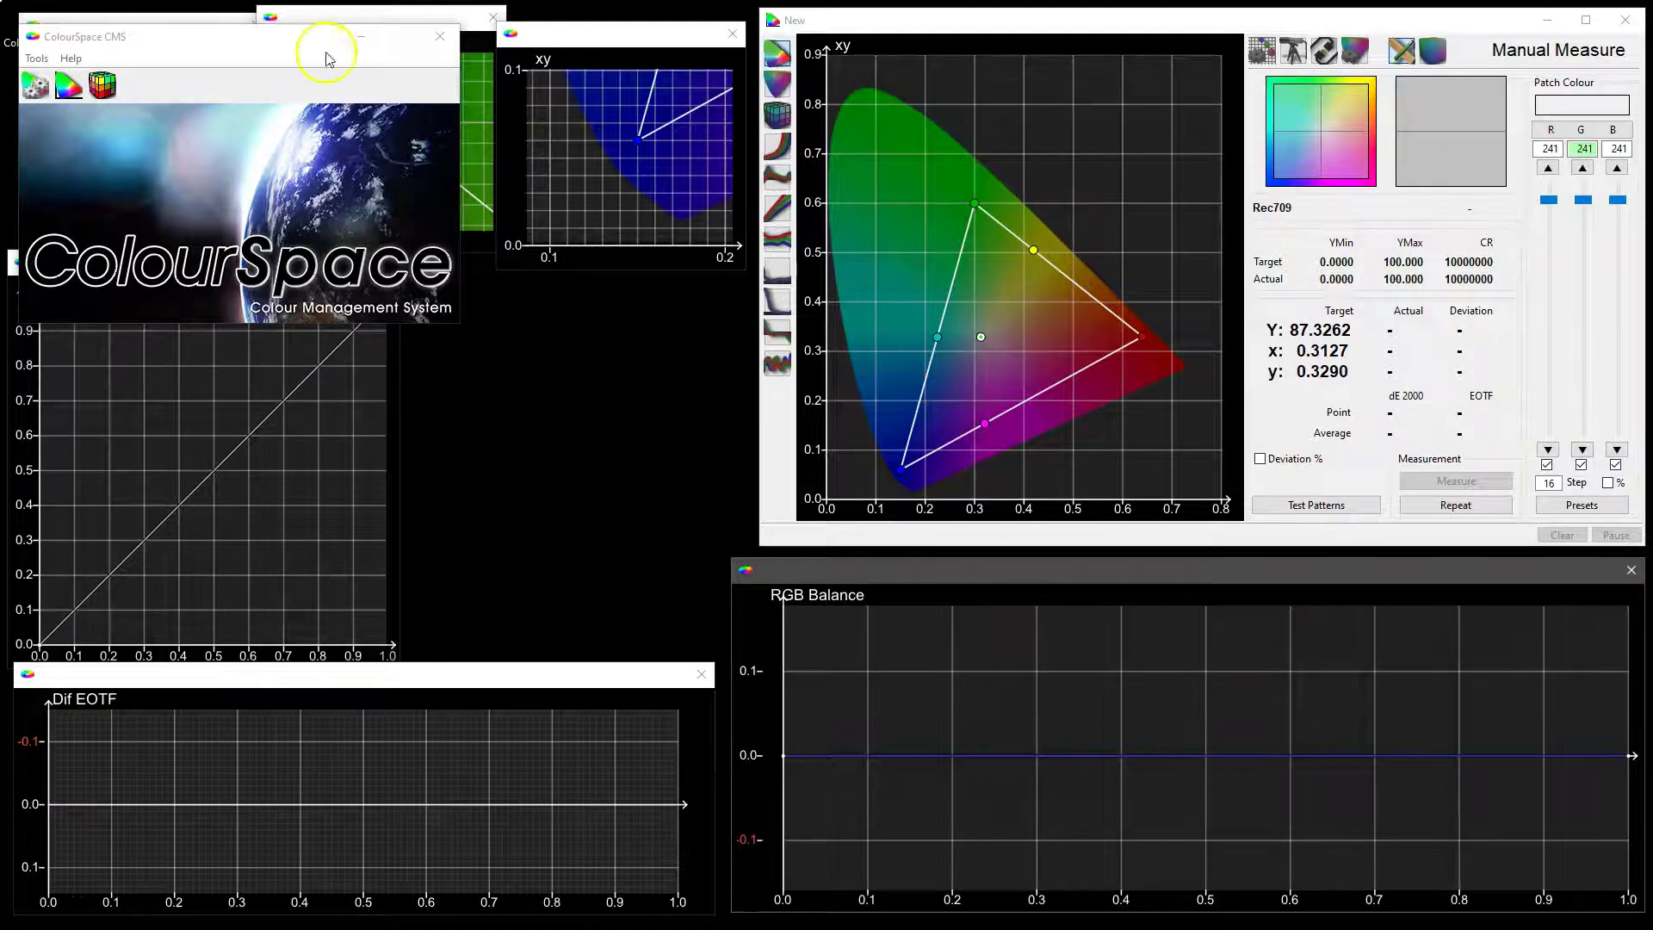
Hide the main ColourSpace window and open the test patch window showing the 241 grey
left_click(242, 45)
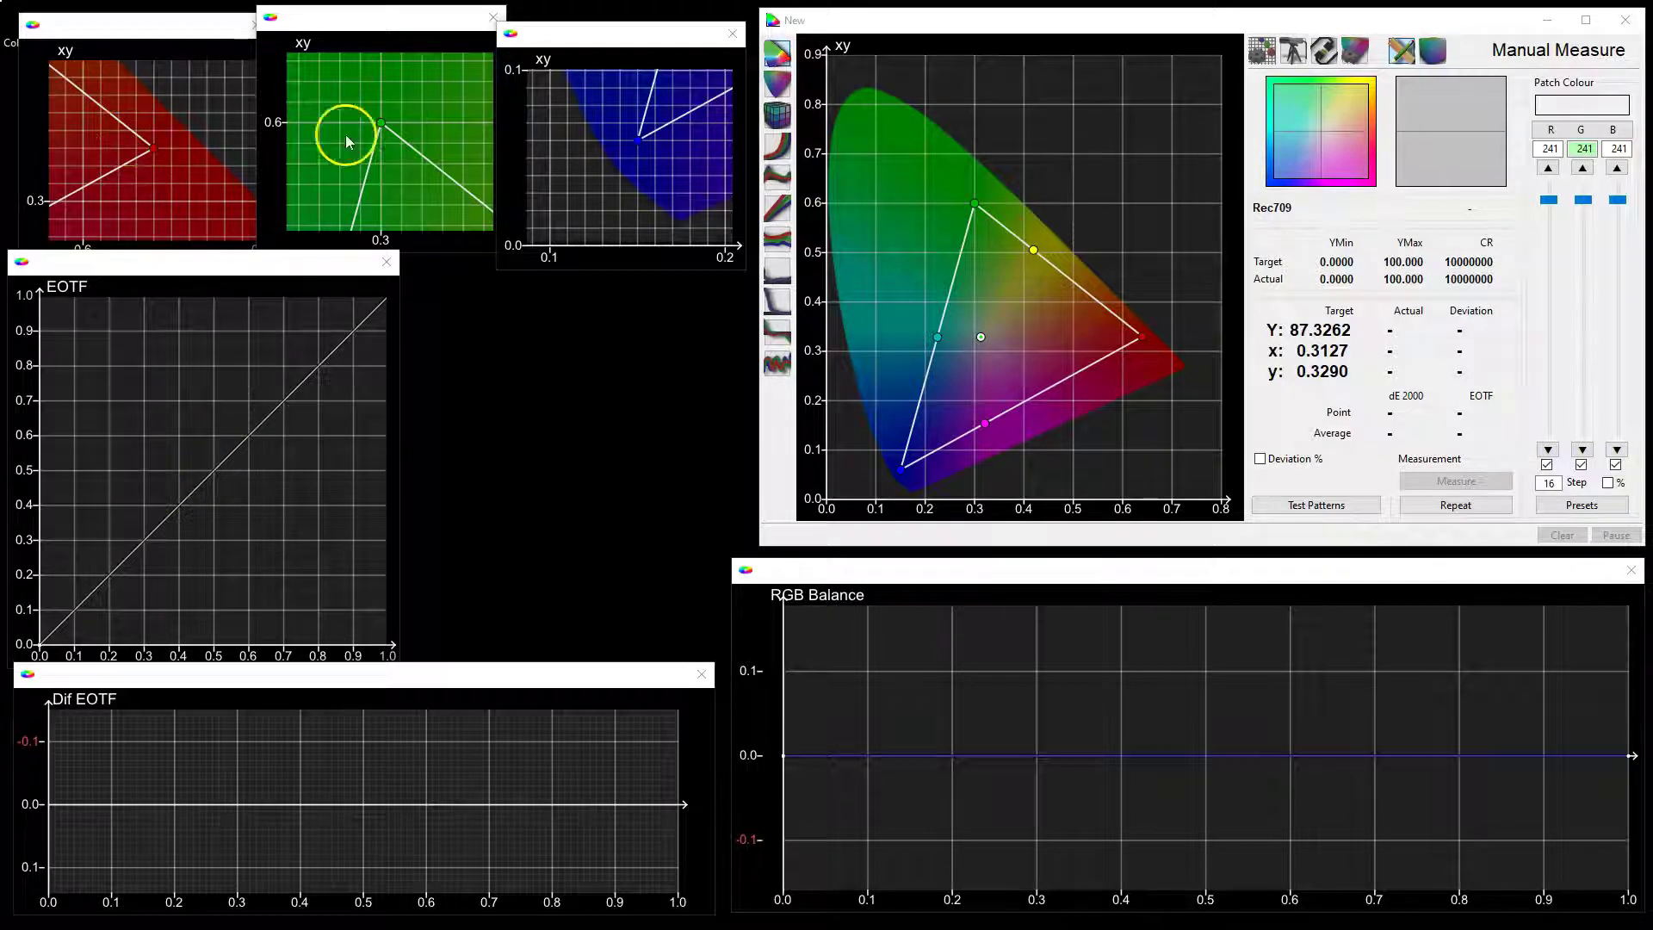
mouse_move(270, 422)
left_click(1572, 105)
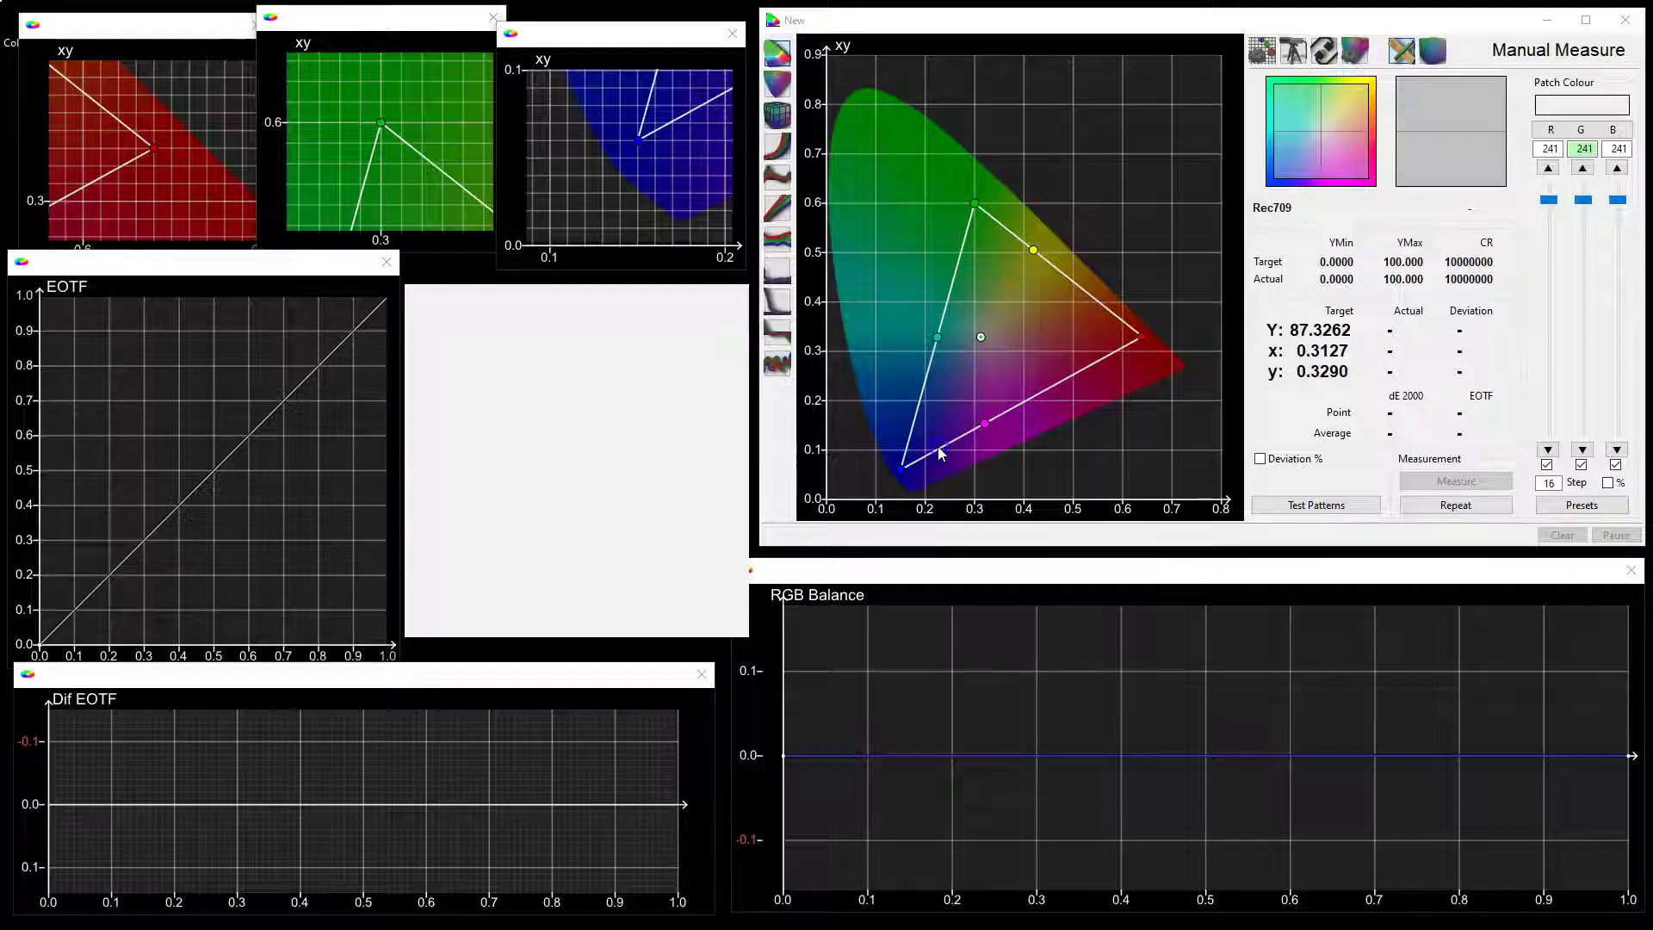
On the settings page, keep patch size L32 and cancel the background colour picker unchanged
left_click(1263, 50)
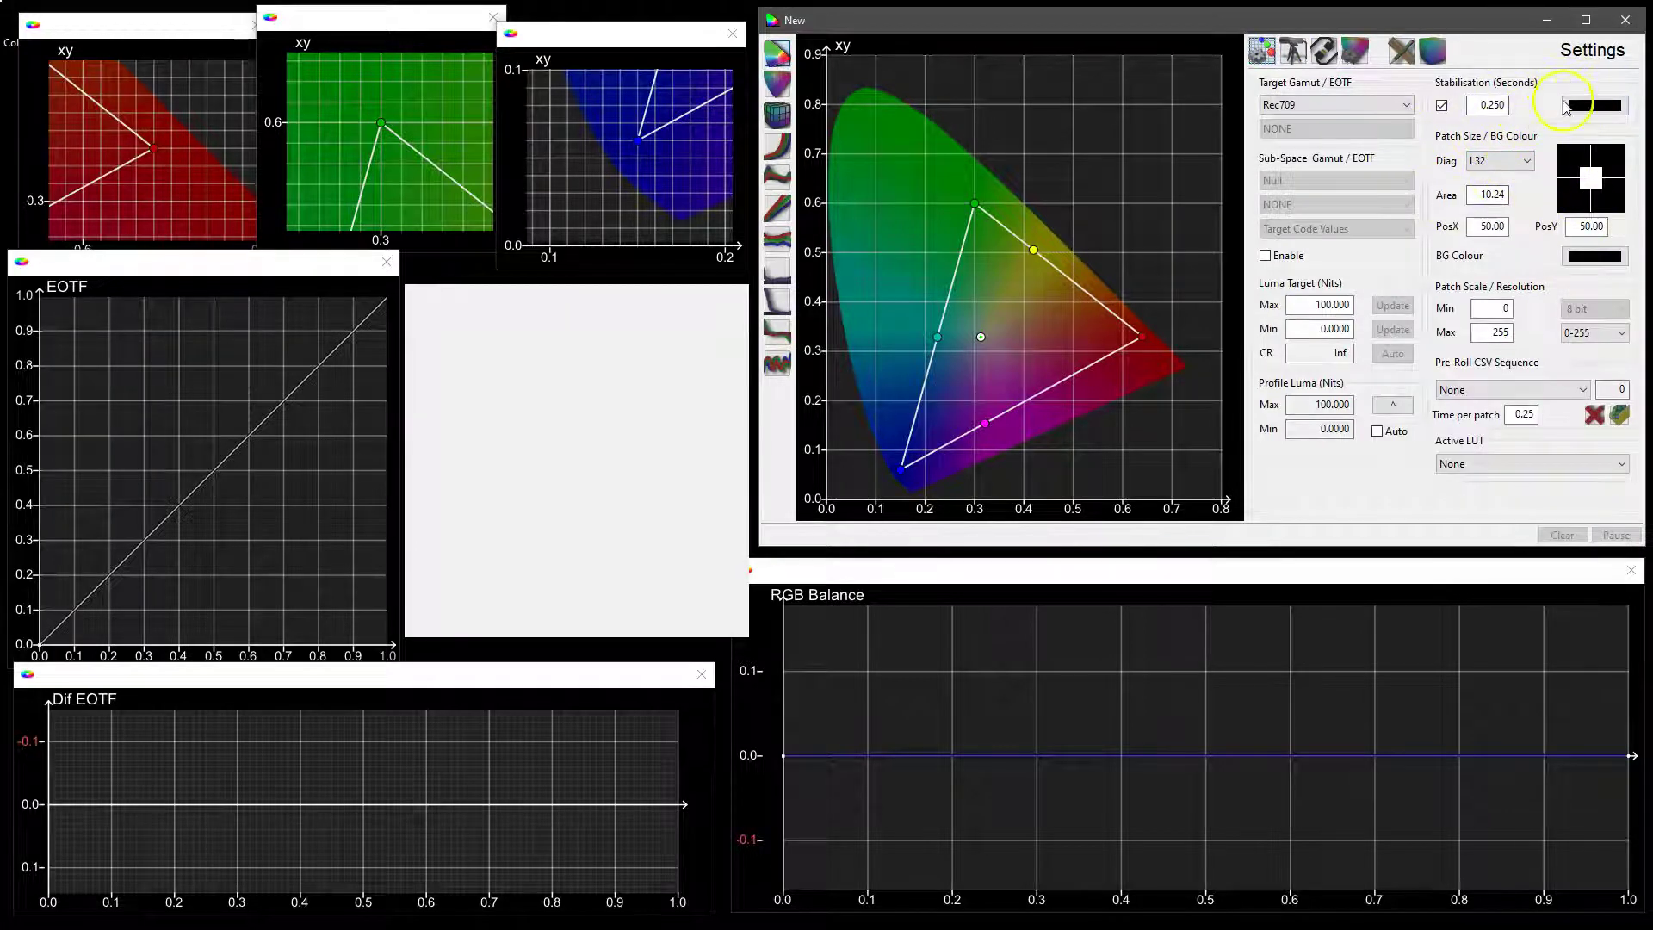
left_click(1498, 169)
left_click(1499, 166)
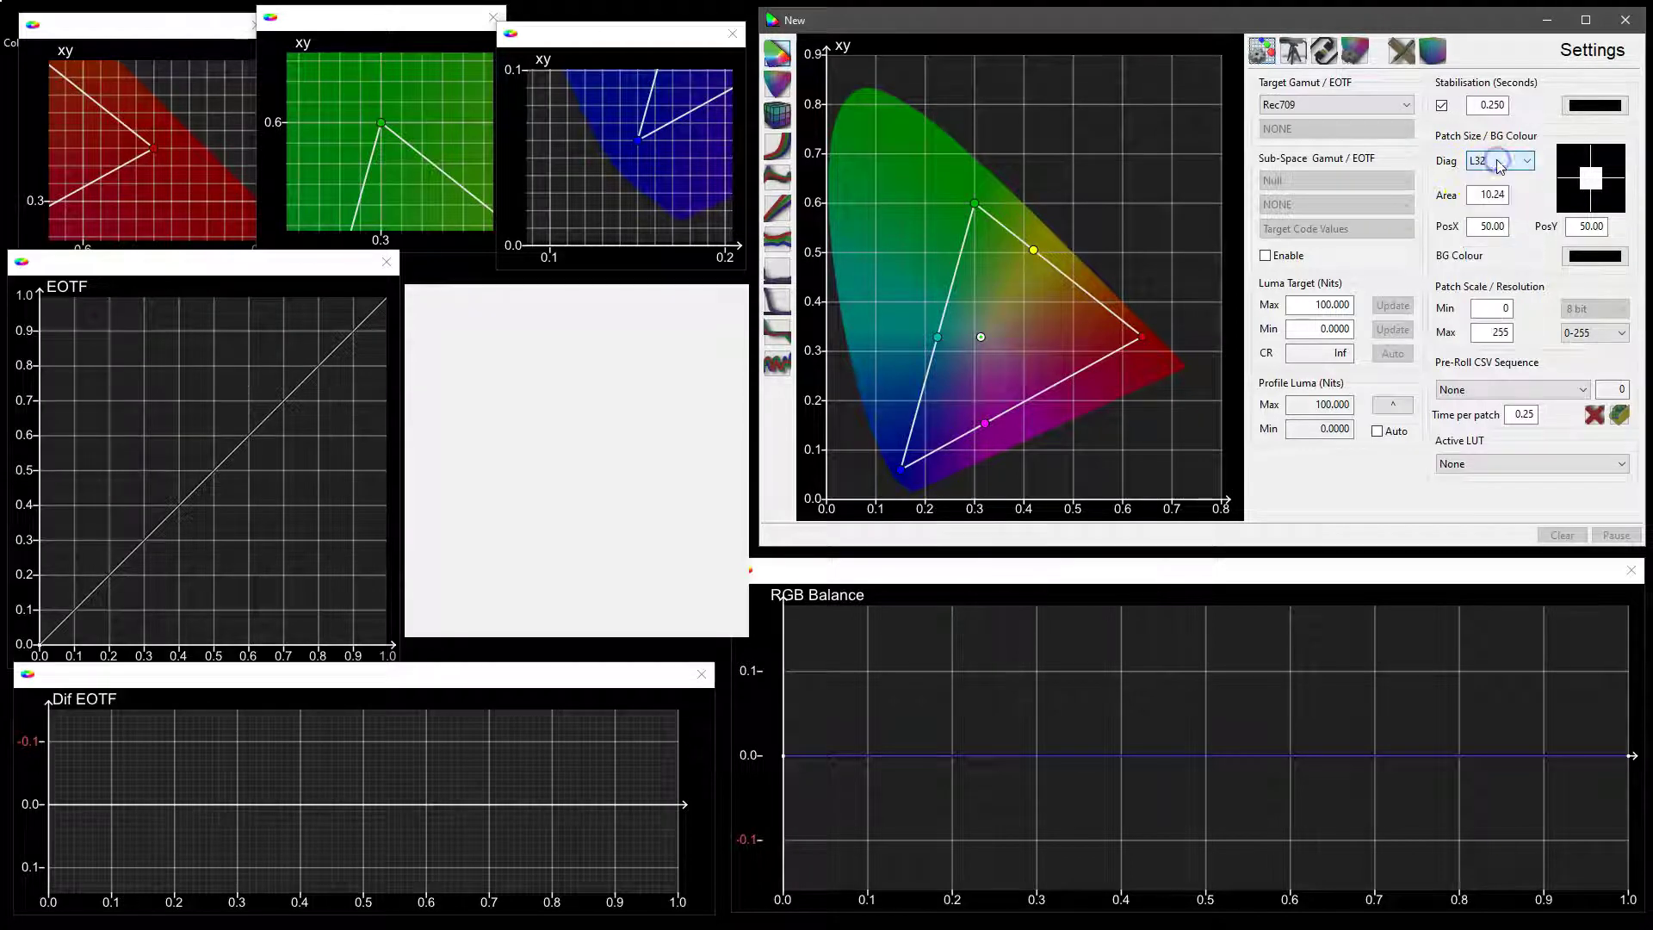
left_click(1578, 256)
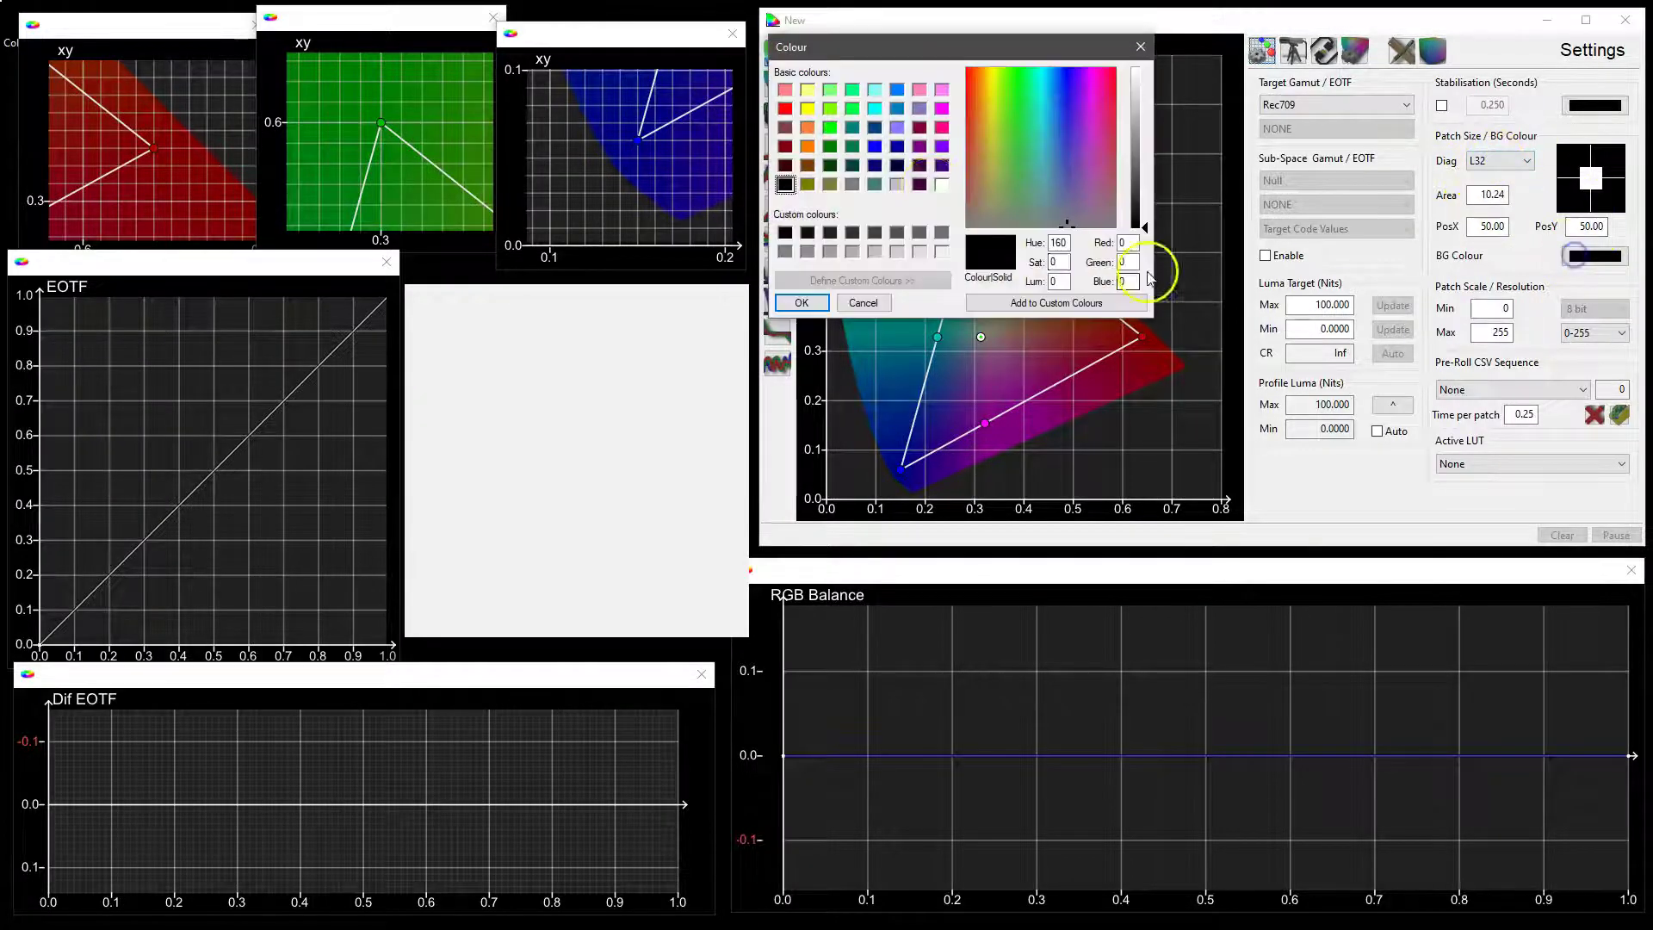
left_click_drag(982, 48, 1105, 119)
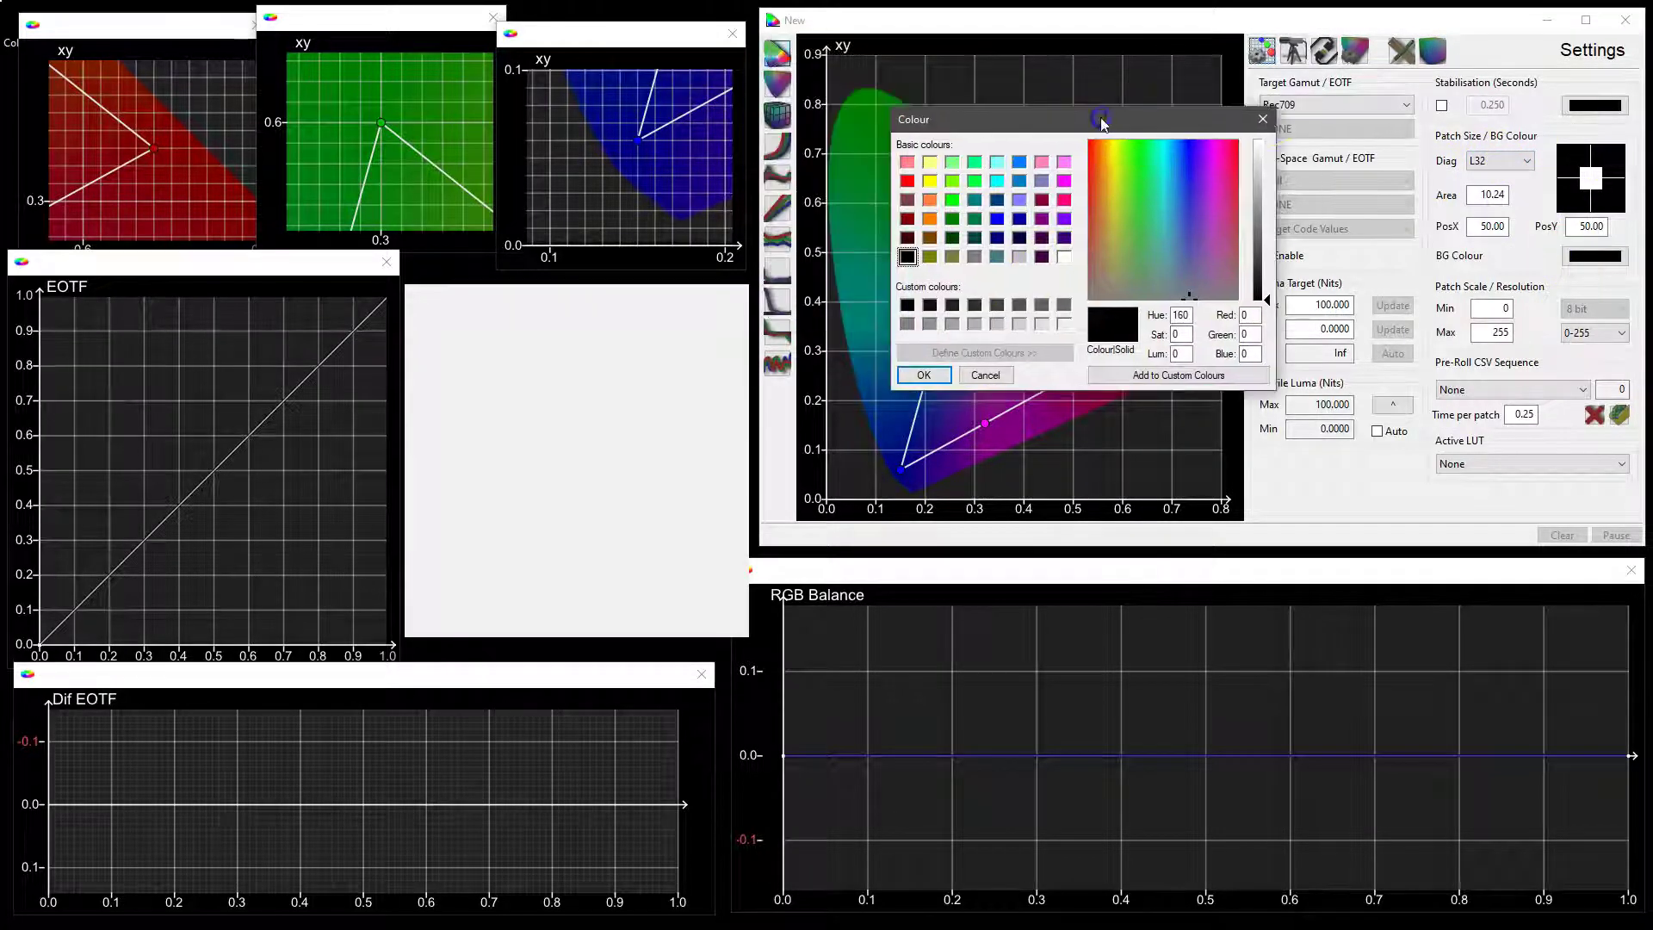
left_click(1264, 119)
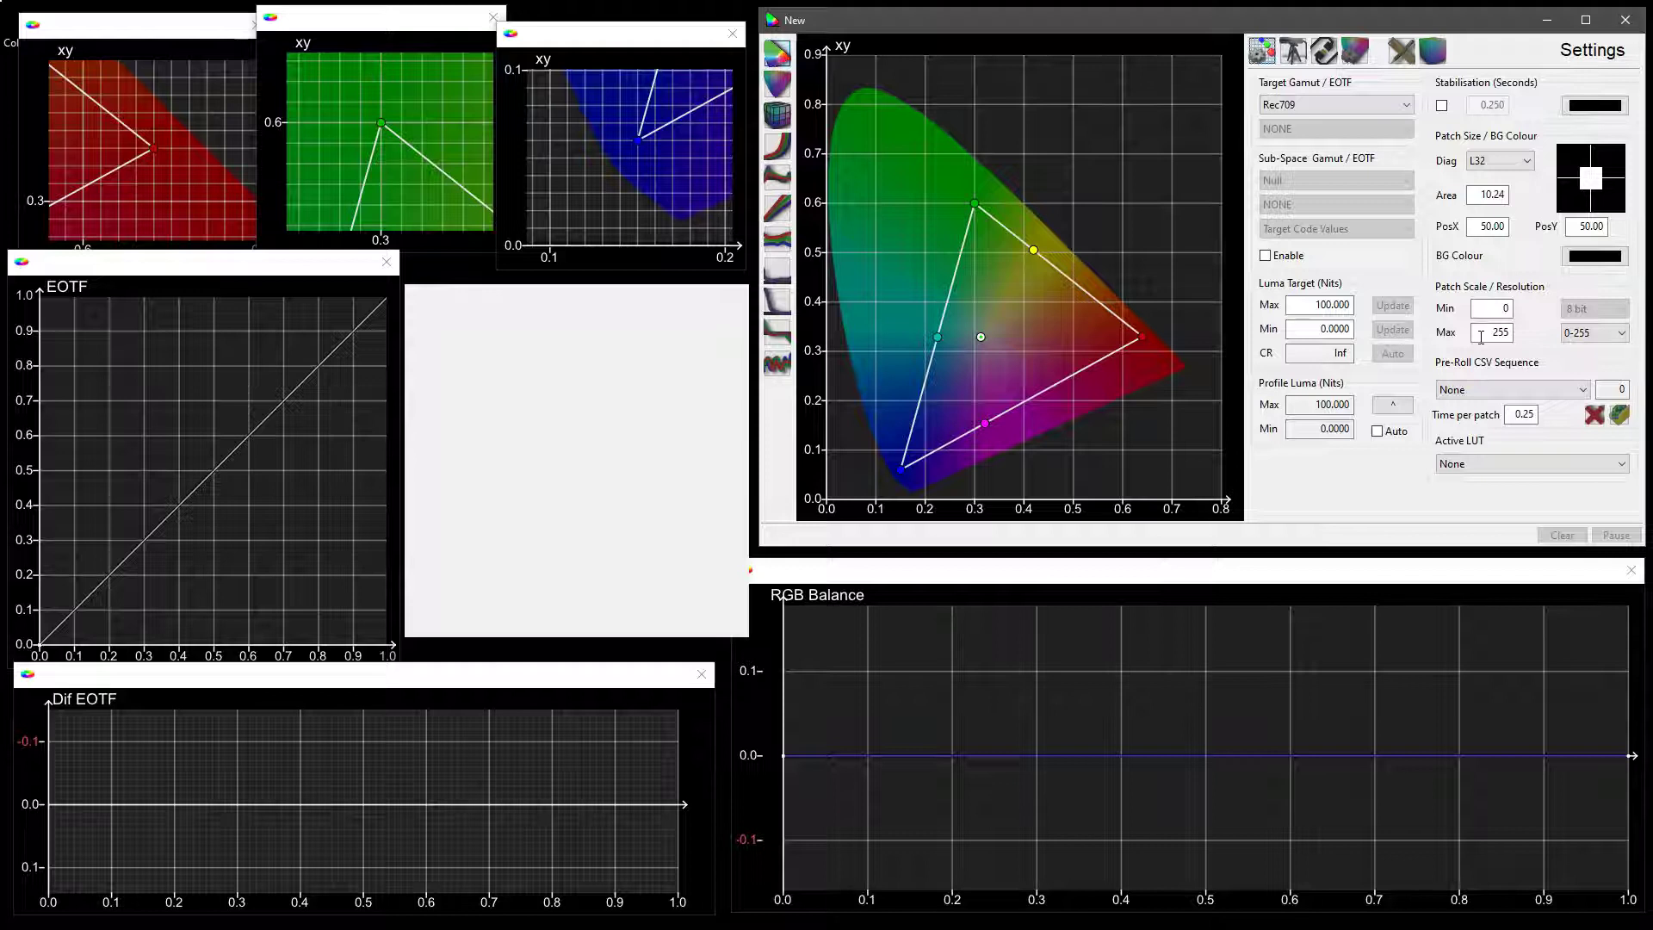
Try patch scales 16-235, 16-255 and Custom, then set it back to 0-255
left_click(1599, 336)
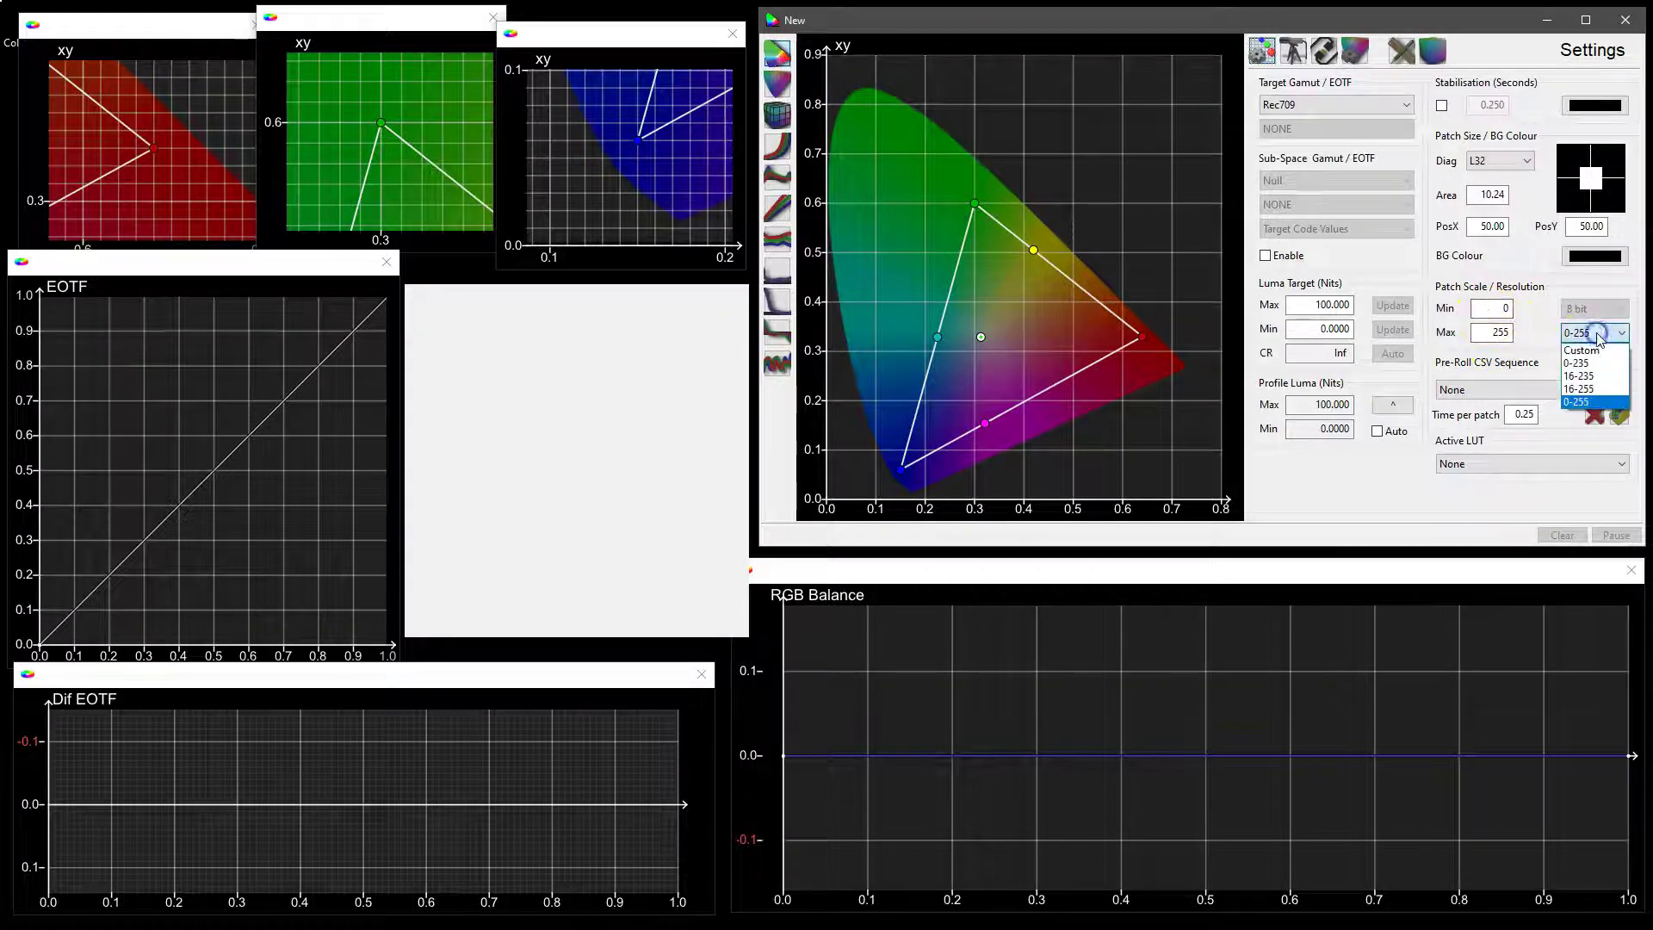
left_click(1579, 375)
left_click(1503, 308)
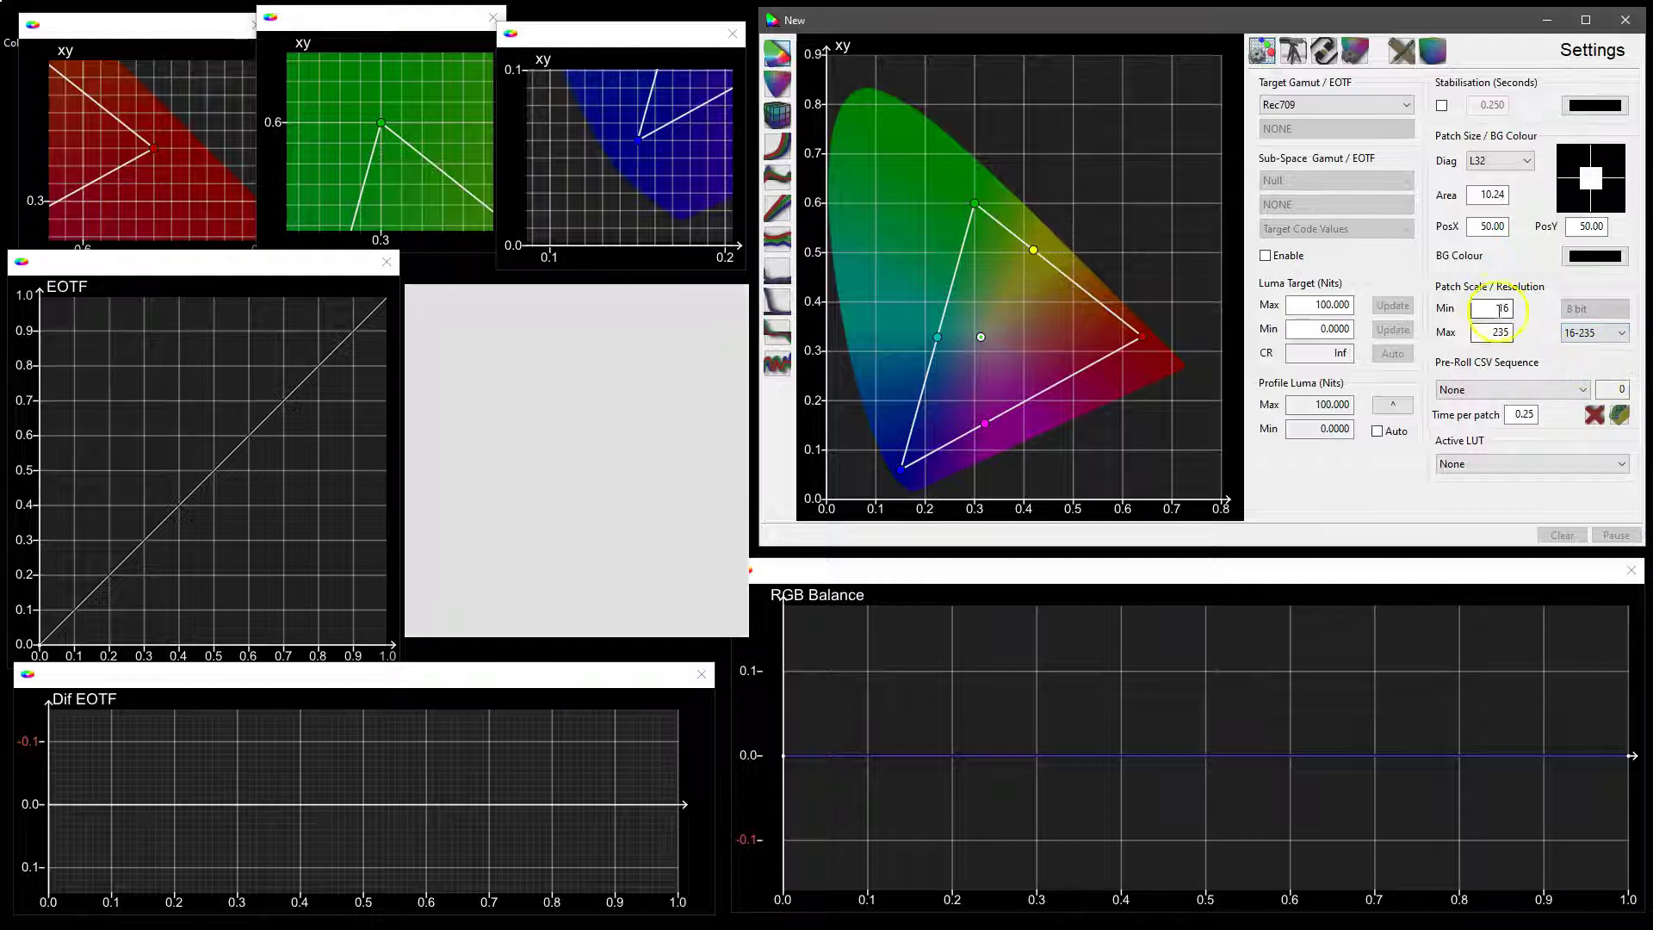
left_click(1595, 333)
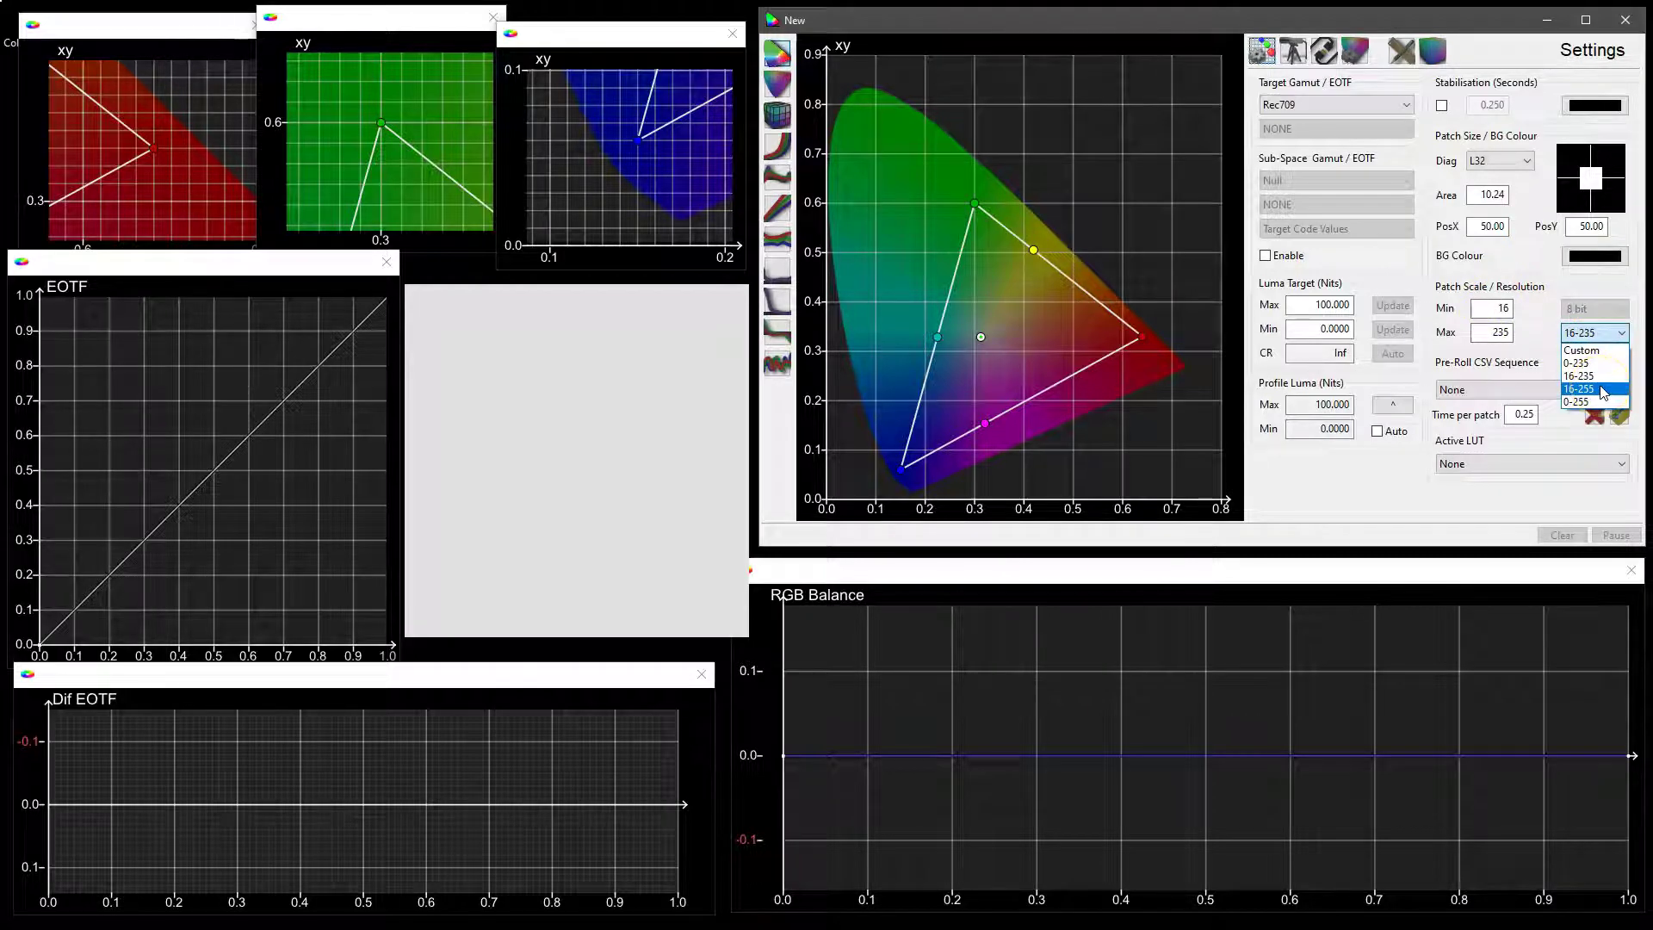
left_click(1604, 389)
left_click(1585, 334)
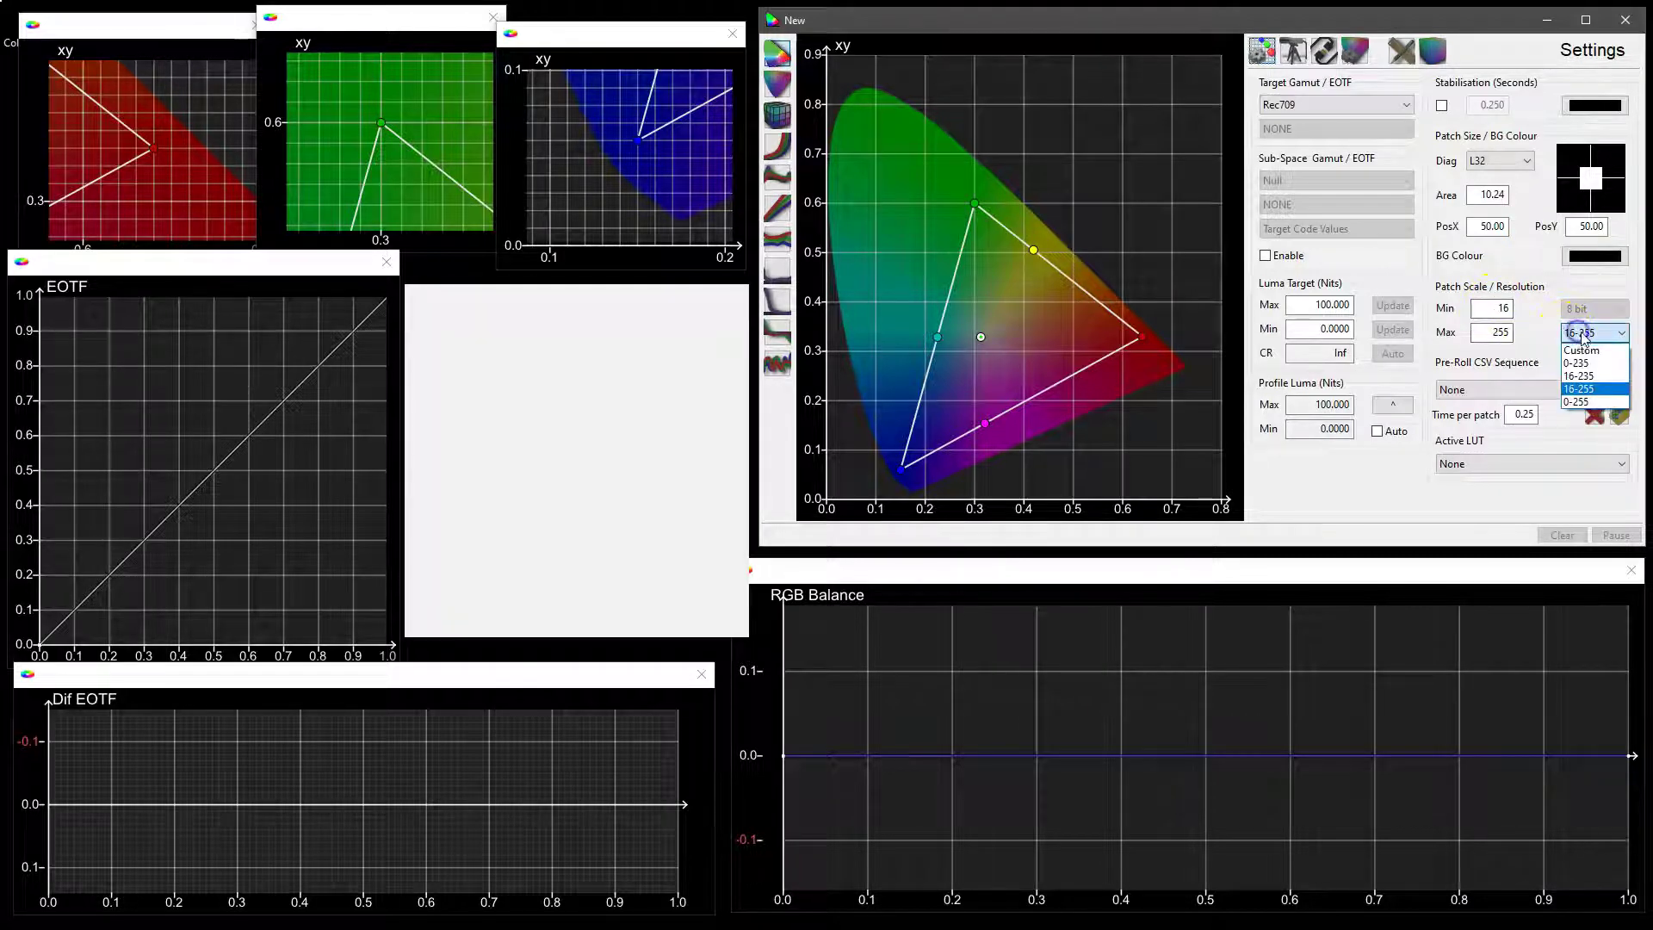
left_click(1581, 351)
left_click(1587, 333)
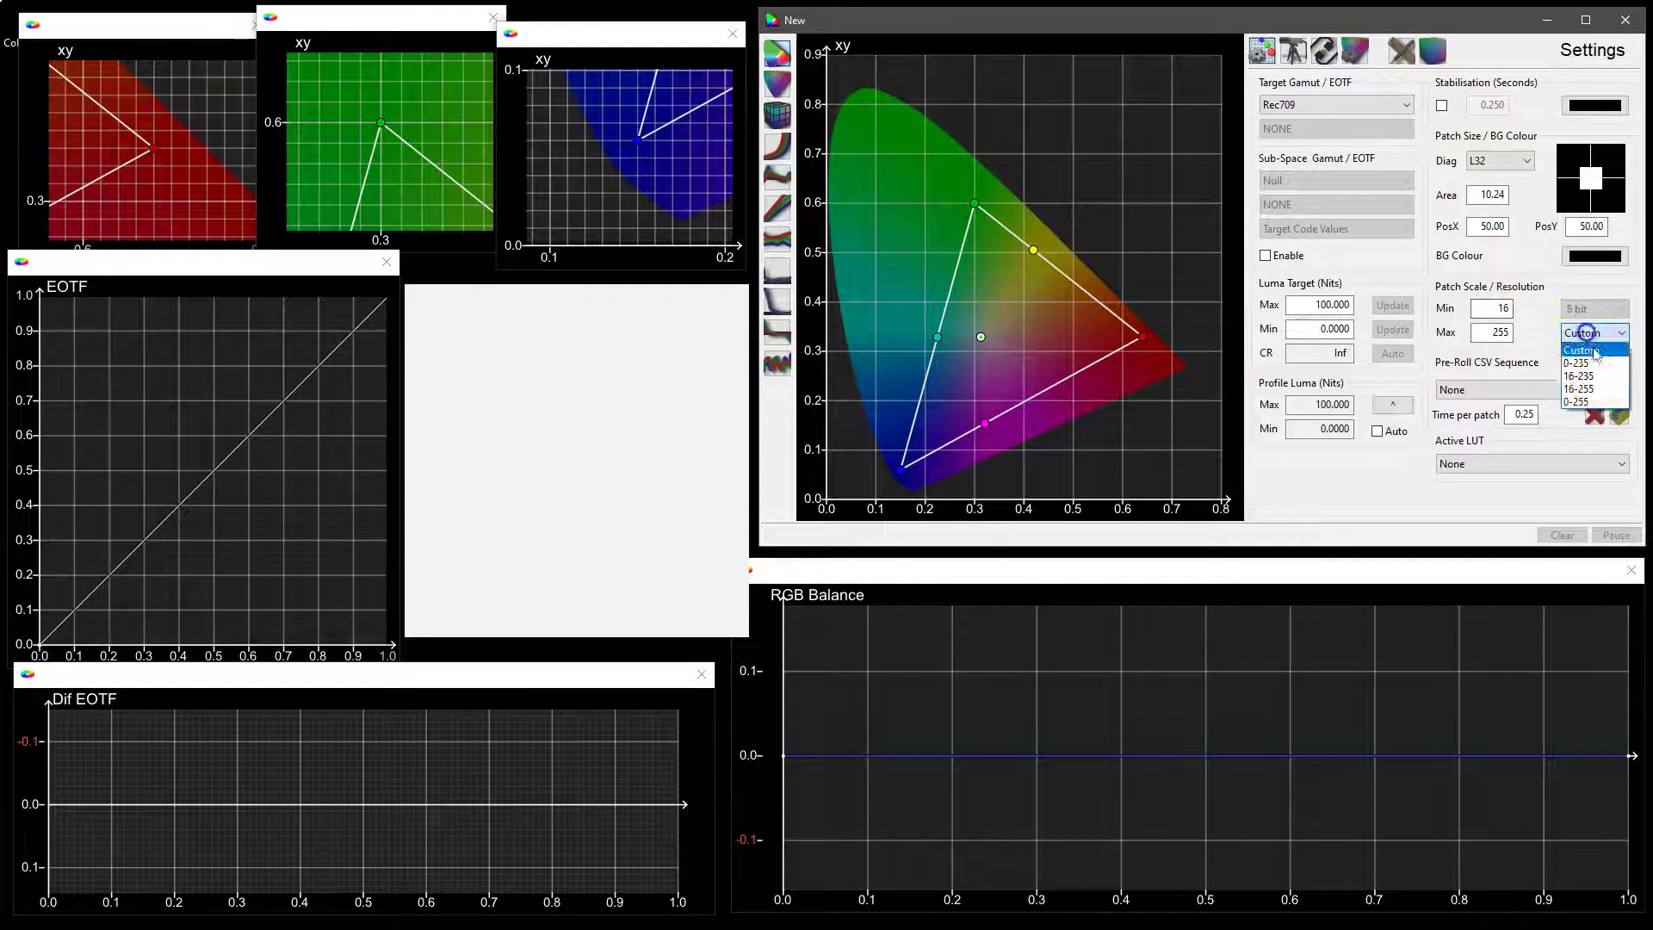
left_click(1593, 401)
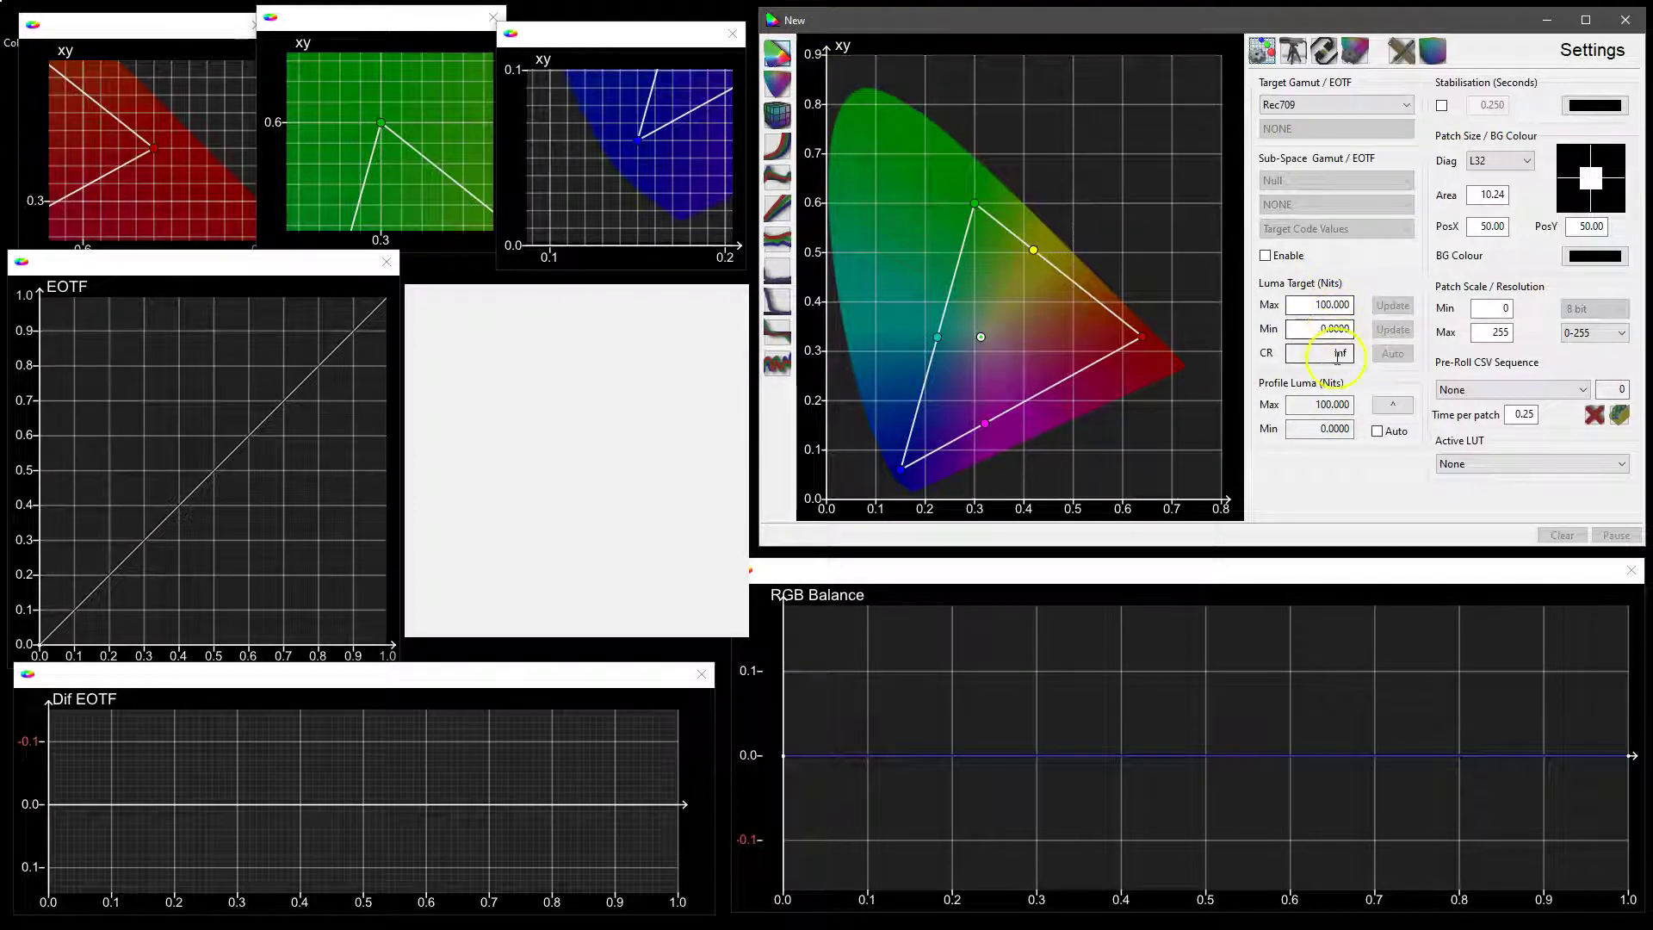
Return to manual measurement for the 241 patch, leaving readings as deviation rather than accuracy %
left_click(1401, 50)
left_click(1459, 145)
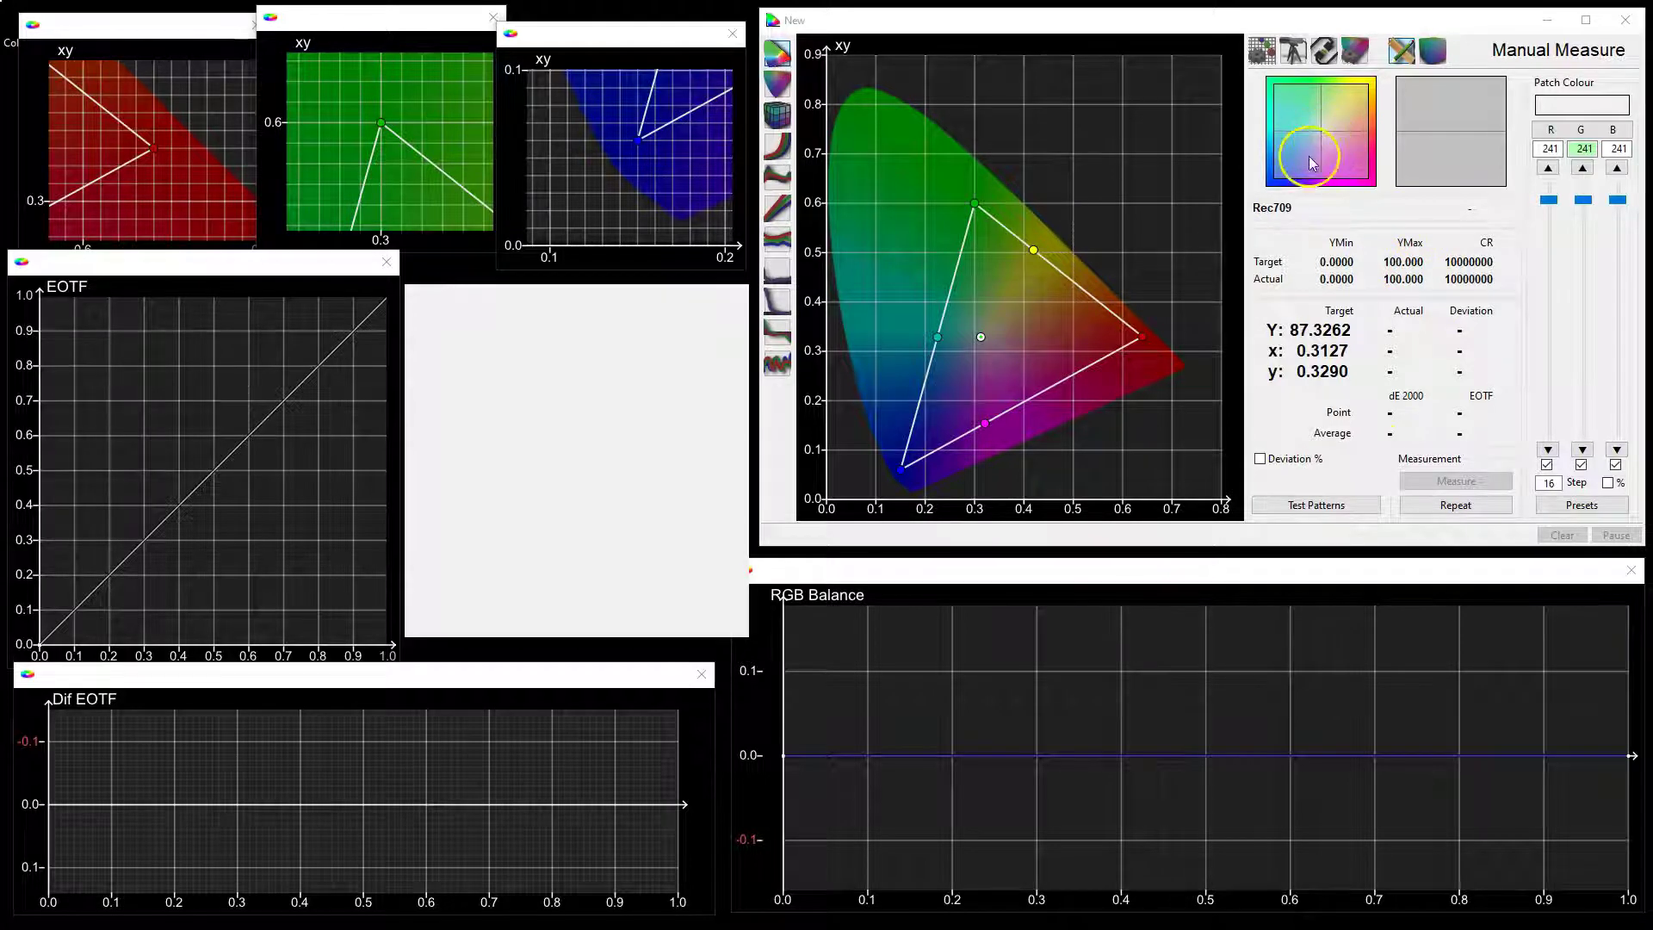
mouse_move(1442, 138)
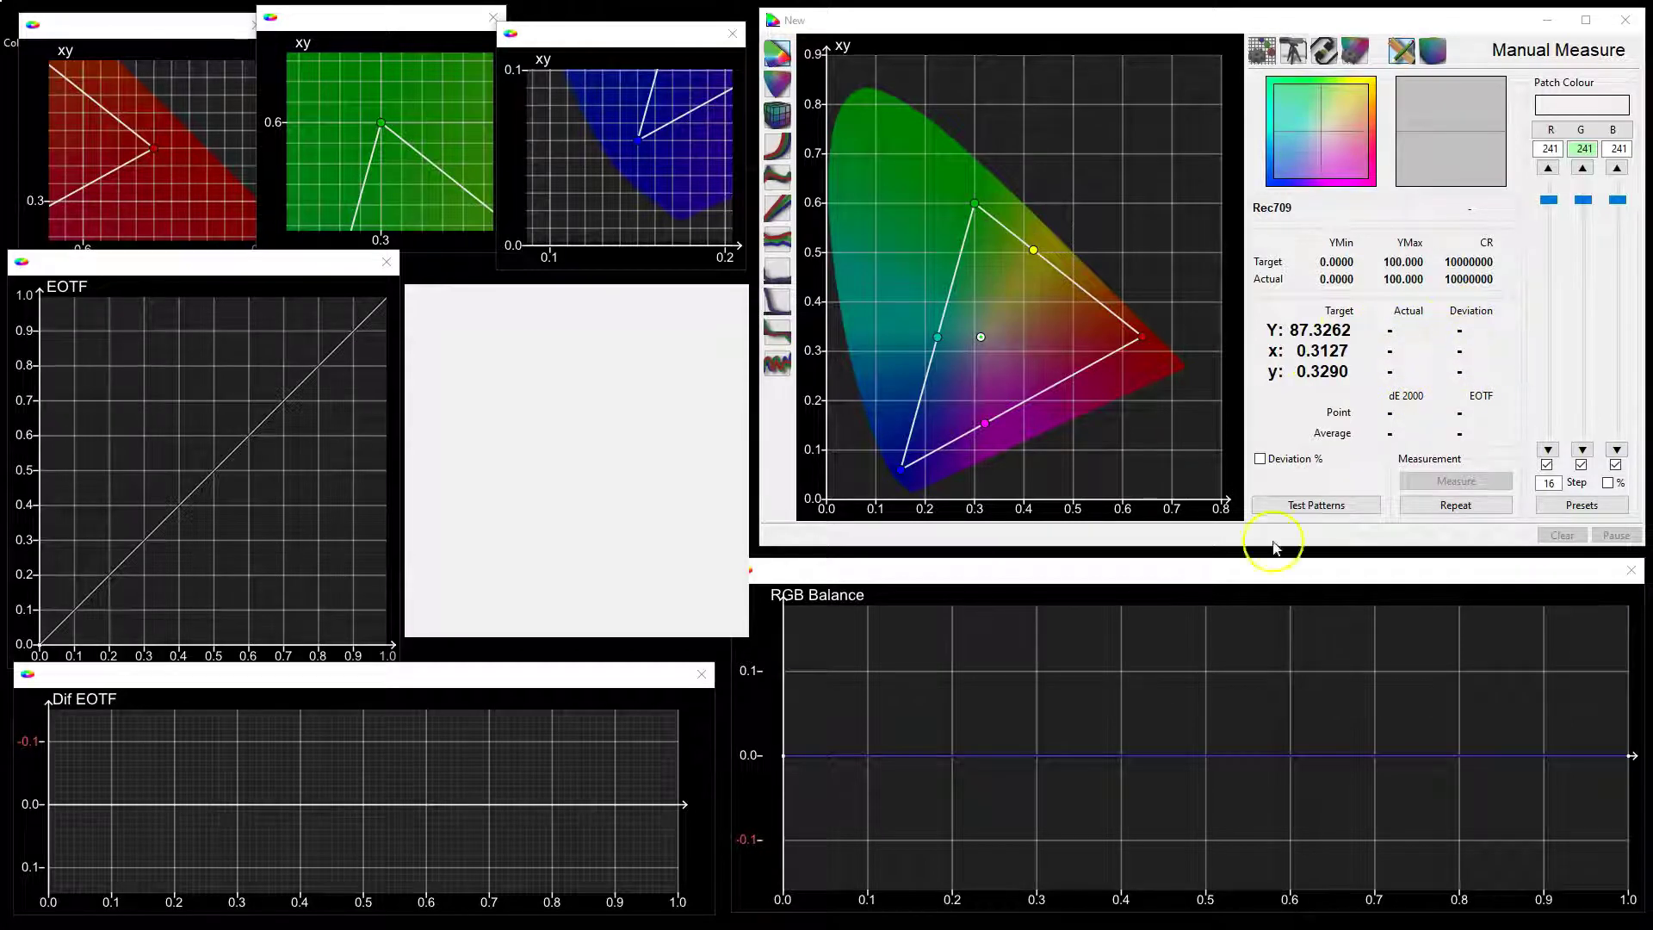
left_click(1260, 459)
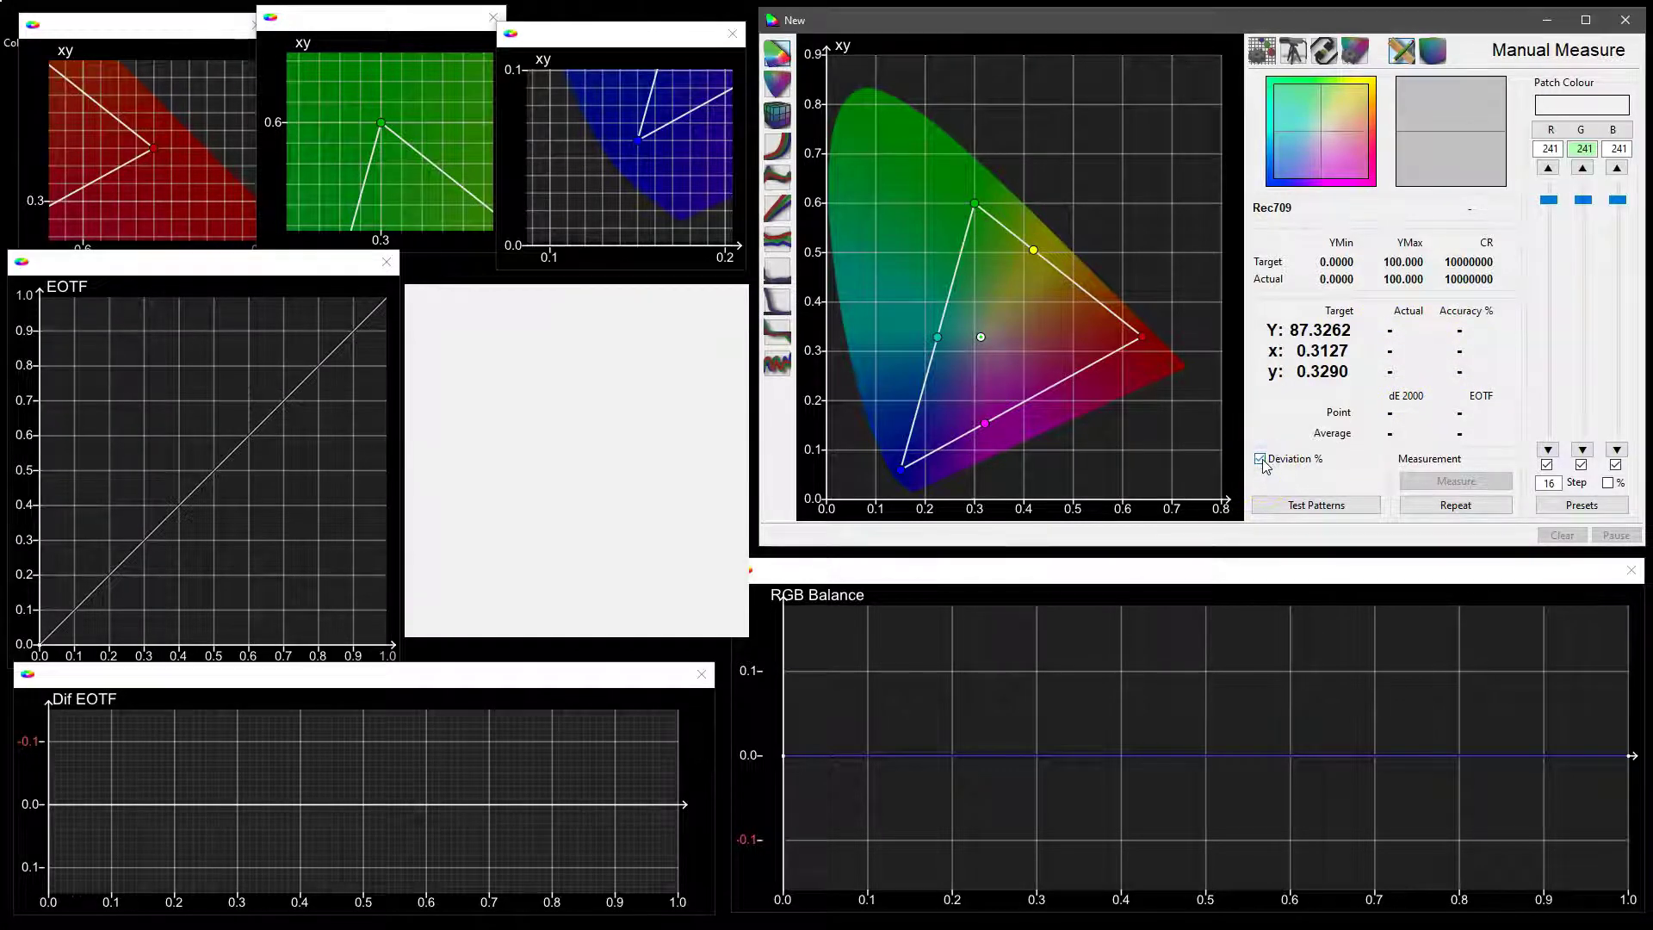
left_click(1261, 459)
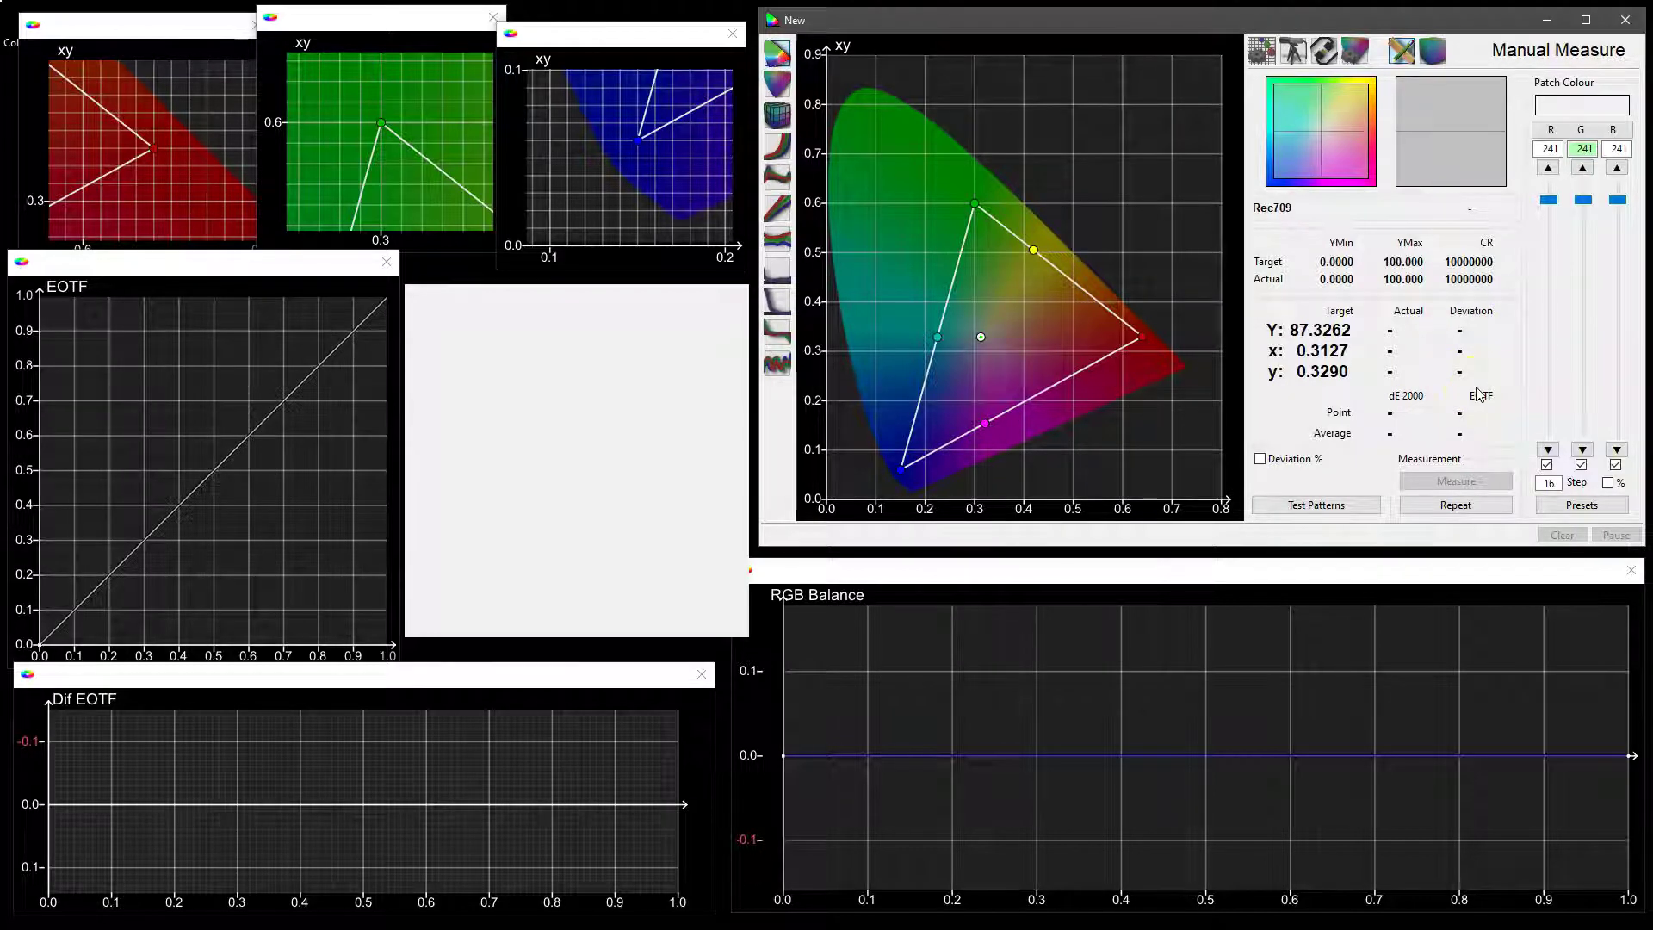
left_click(1327, 507)
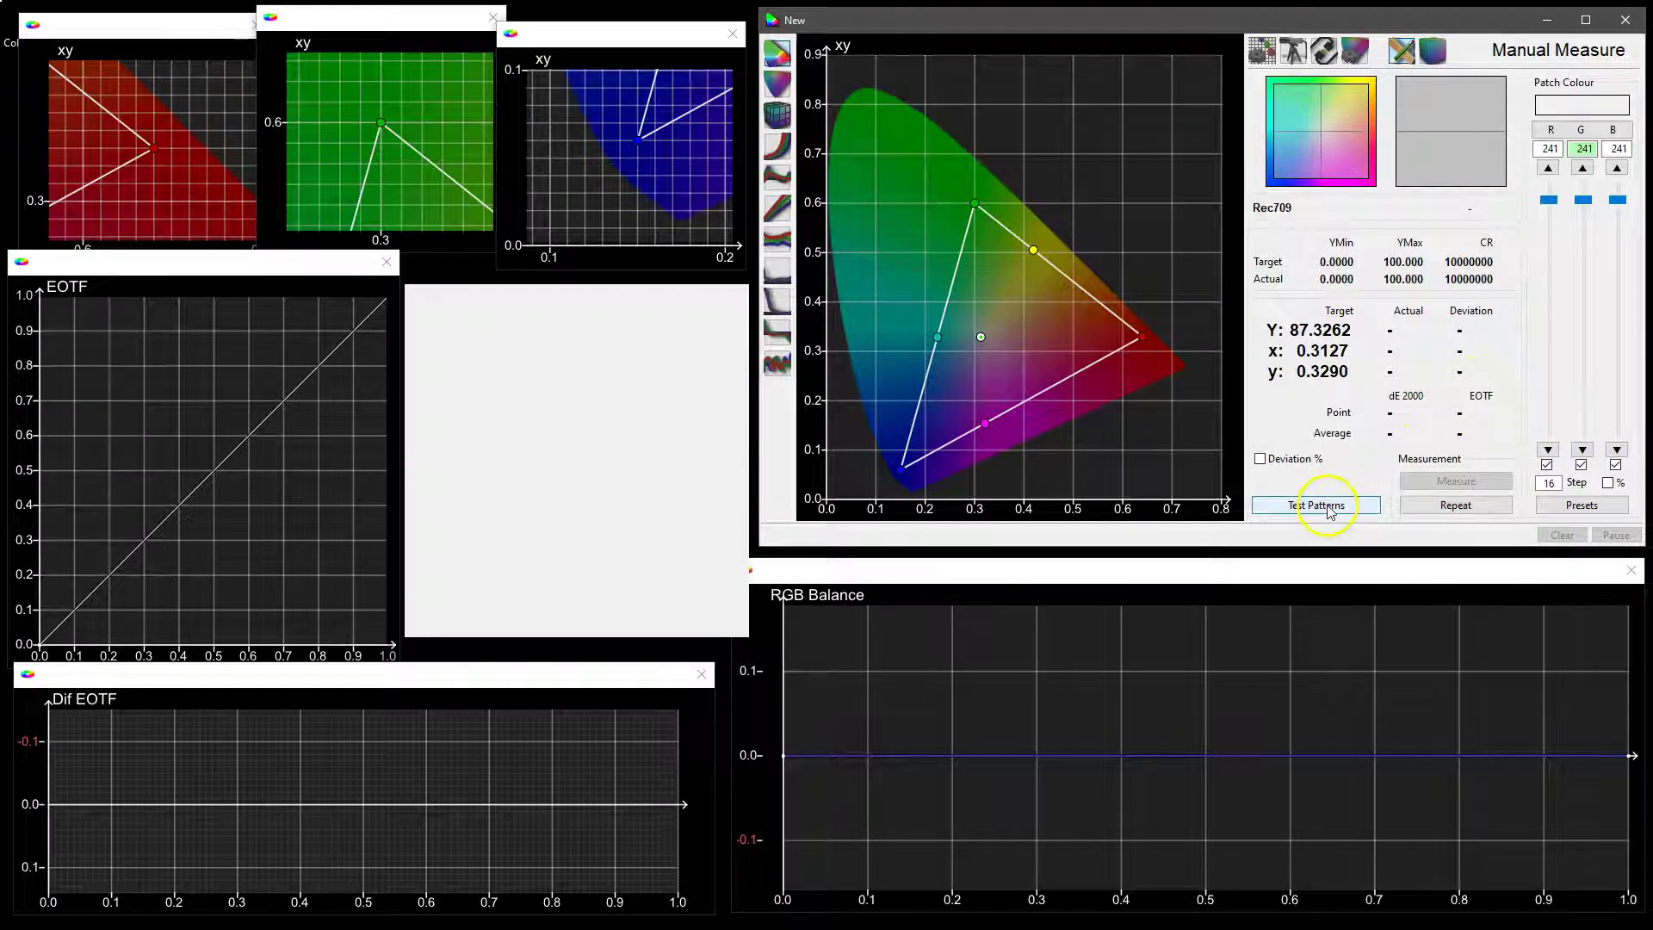
Display the Probe Alignment test pattern
left_click_drag(1407, 253, 1064, 258)
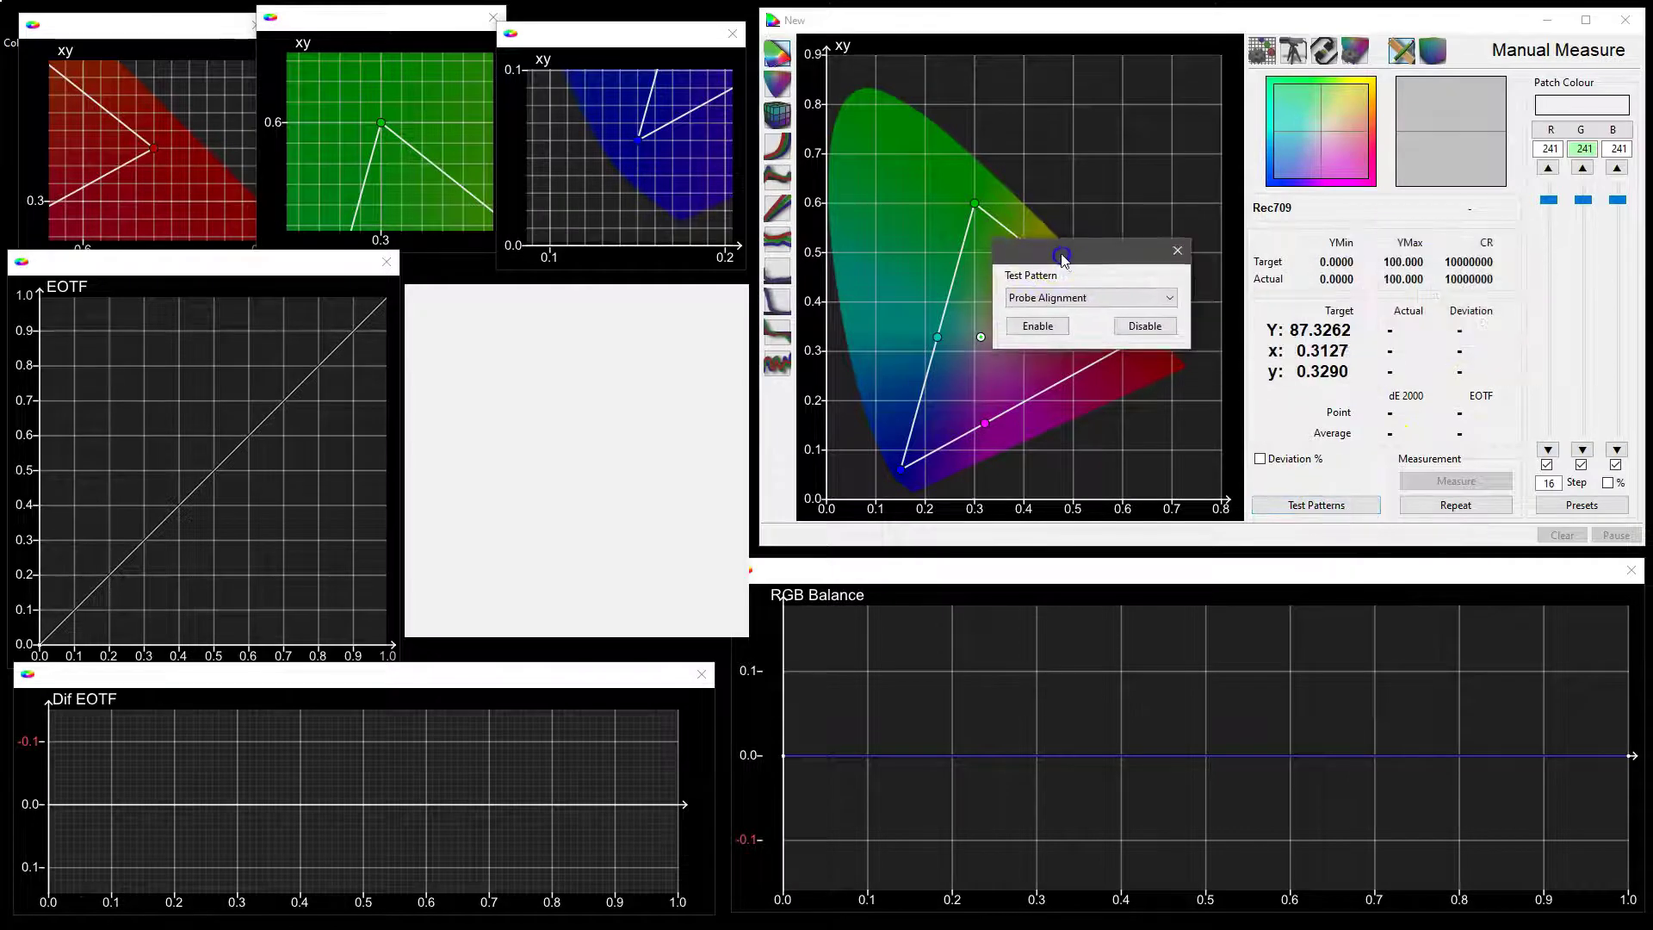
left_click(1072, 298)
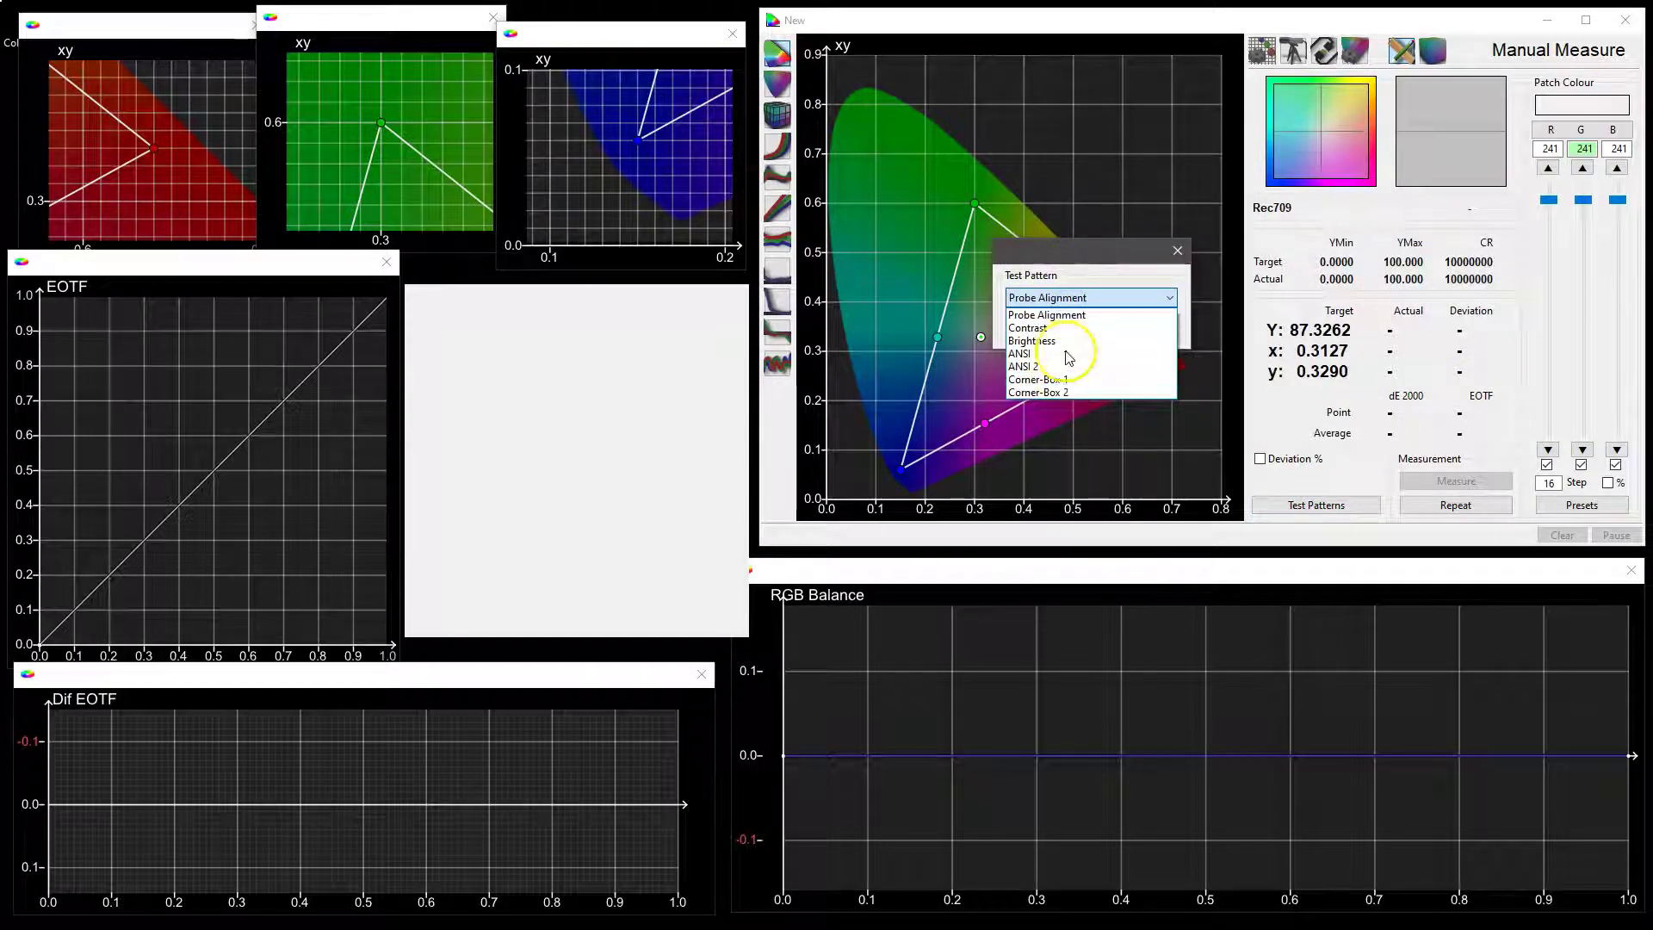
left_click(1058, 314)
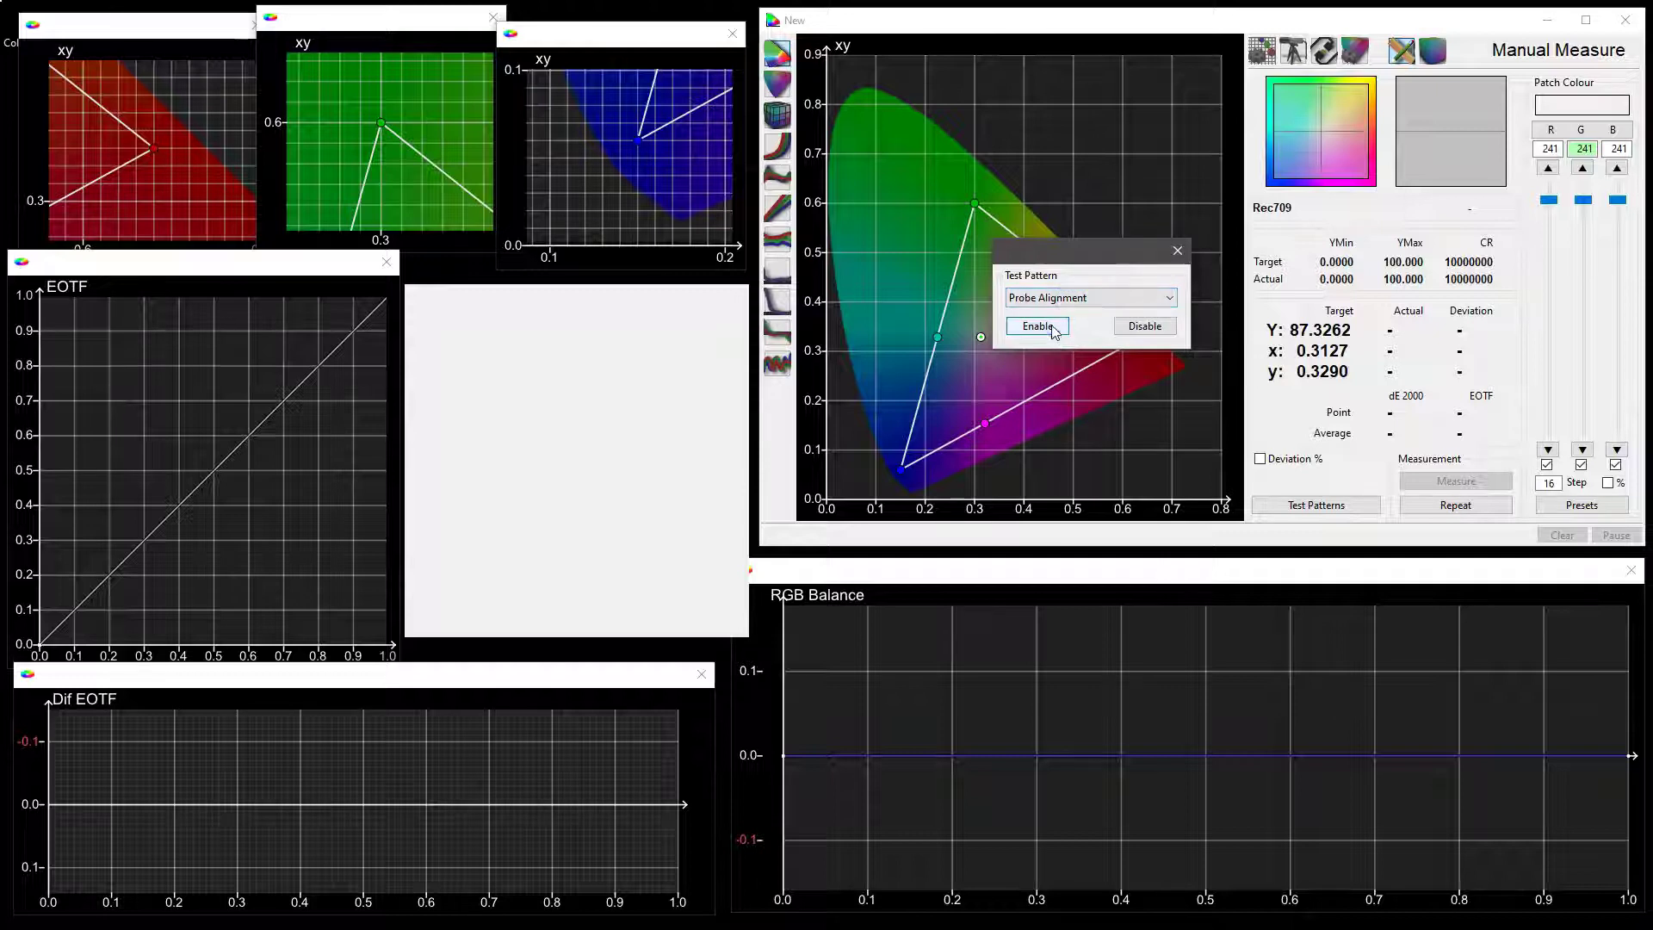
left_click(1038, 326)
left_click(639, 488)
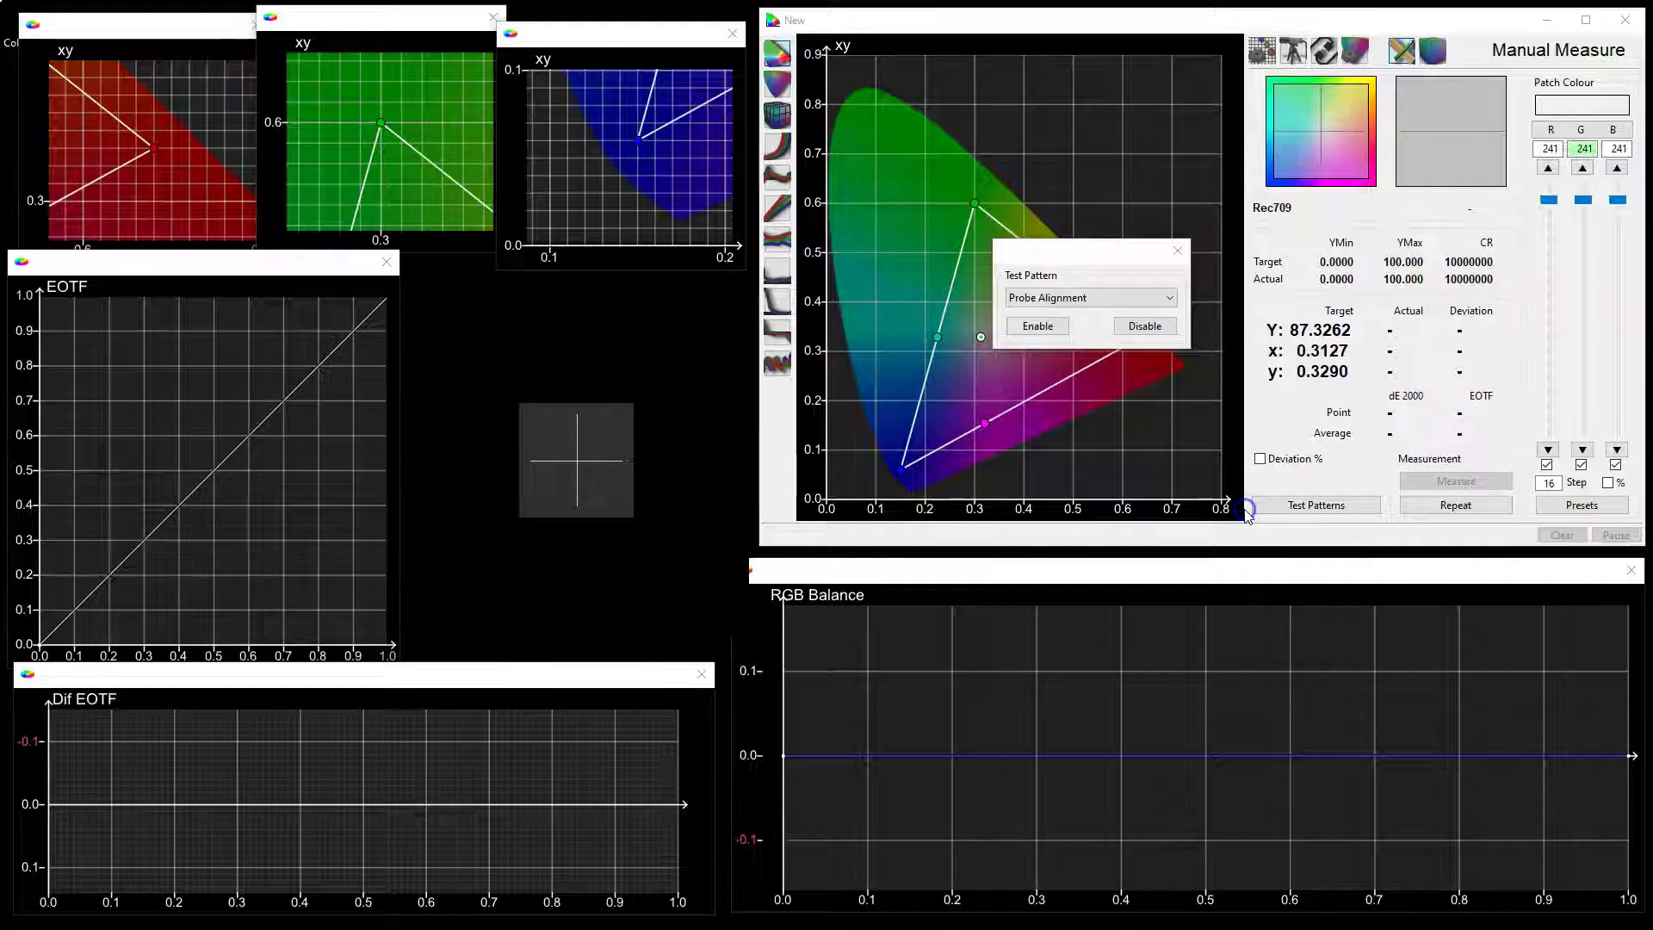
Show the Contrast test pattern, then the Brightness test pattern
left_click(1054, 298)
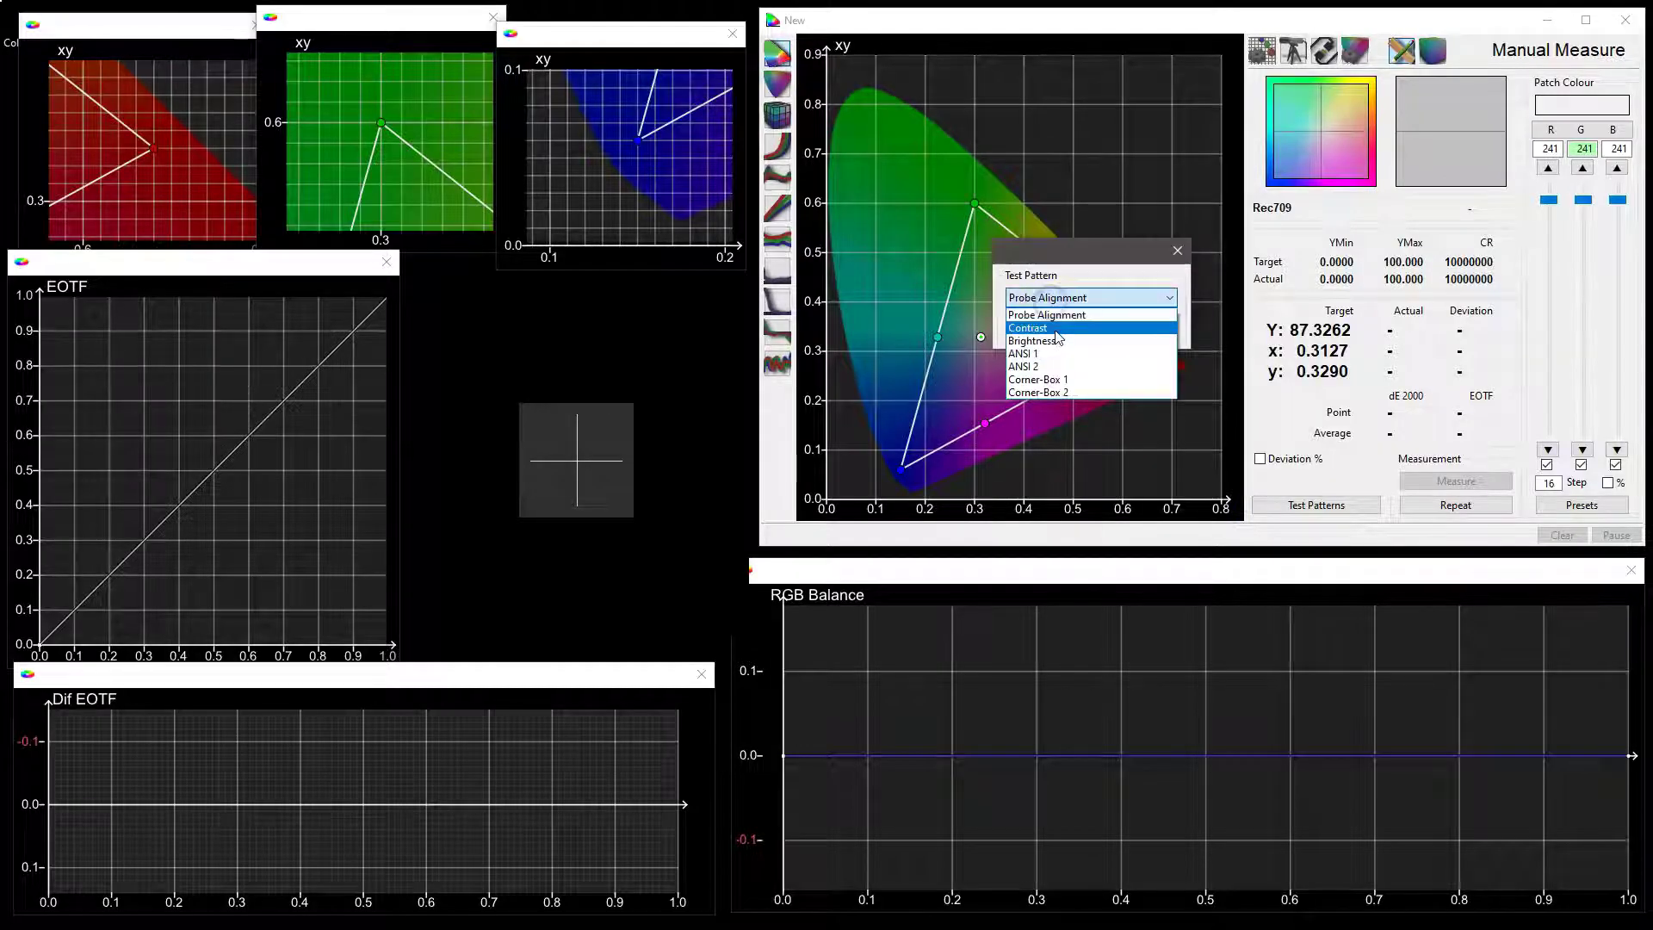
left_click(1054, 330)
left_click(1038, 326)
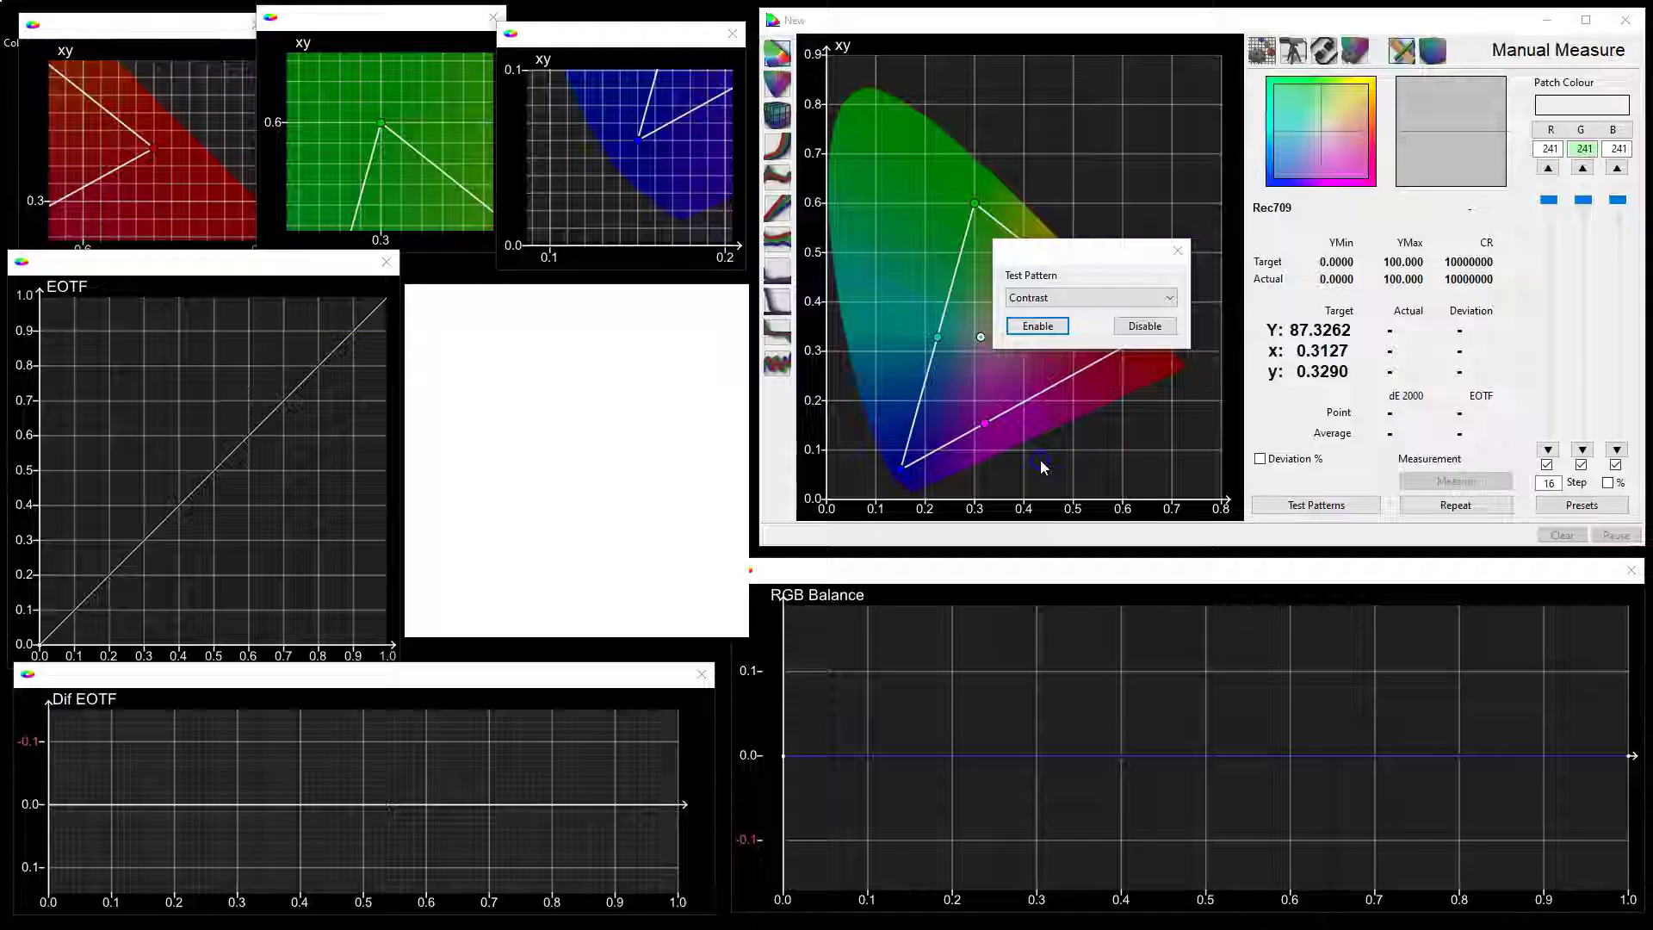
left_click(1041, 297)
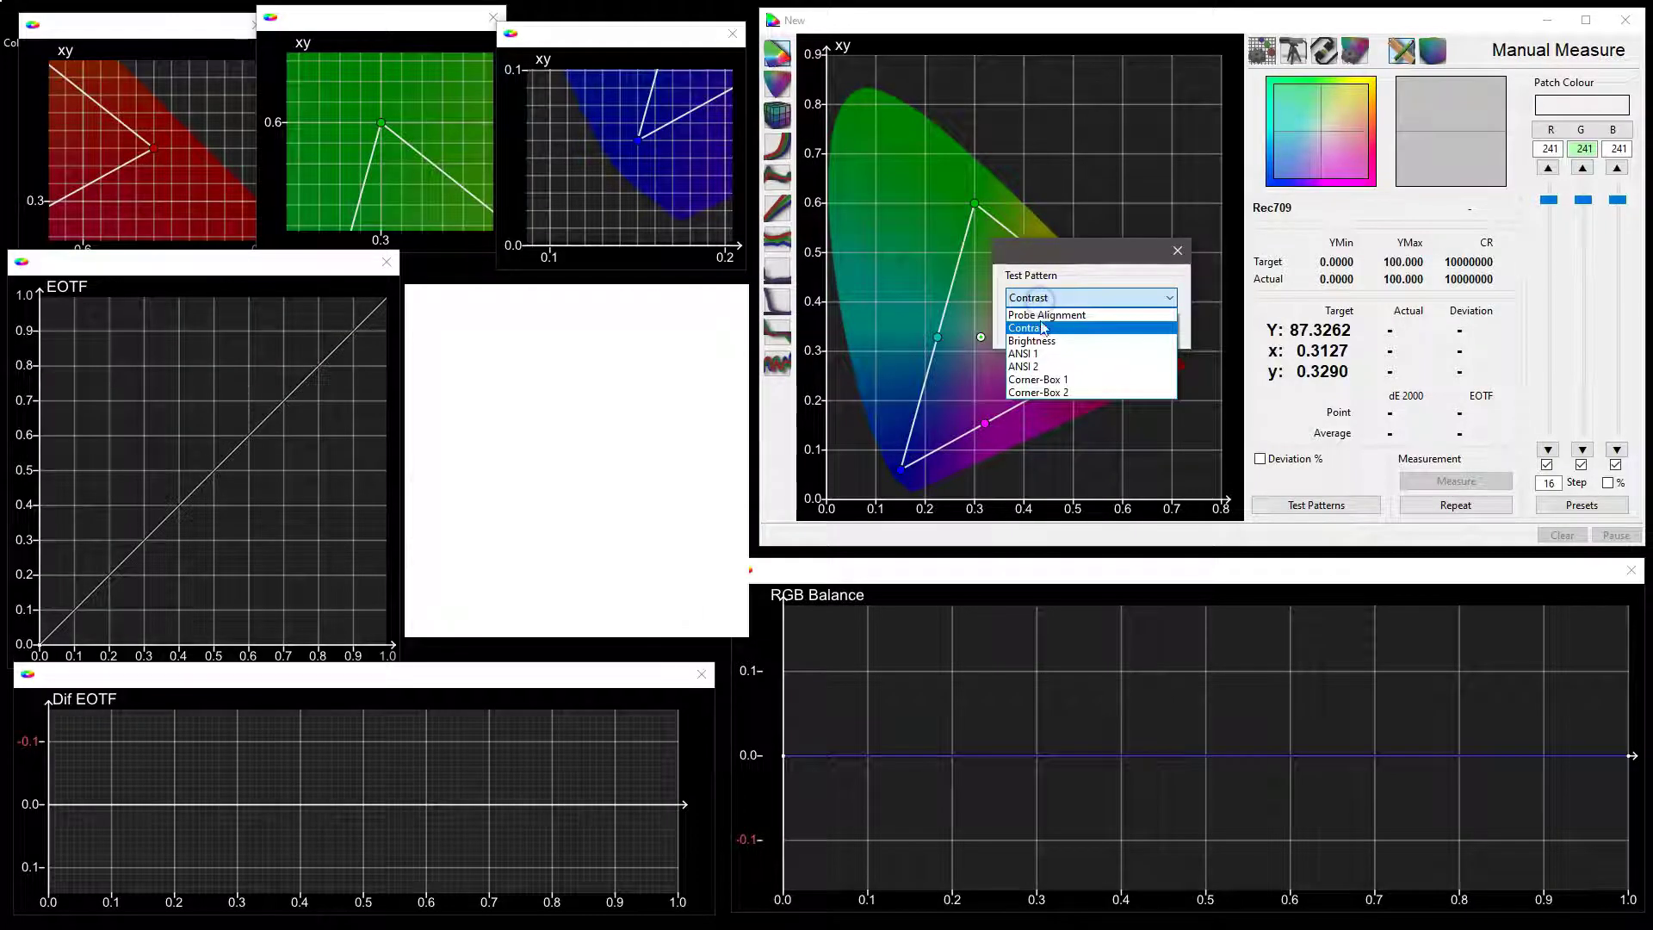
left_click(1033, 341)
left_click(1038, 326)
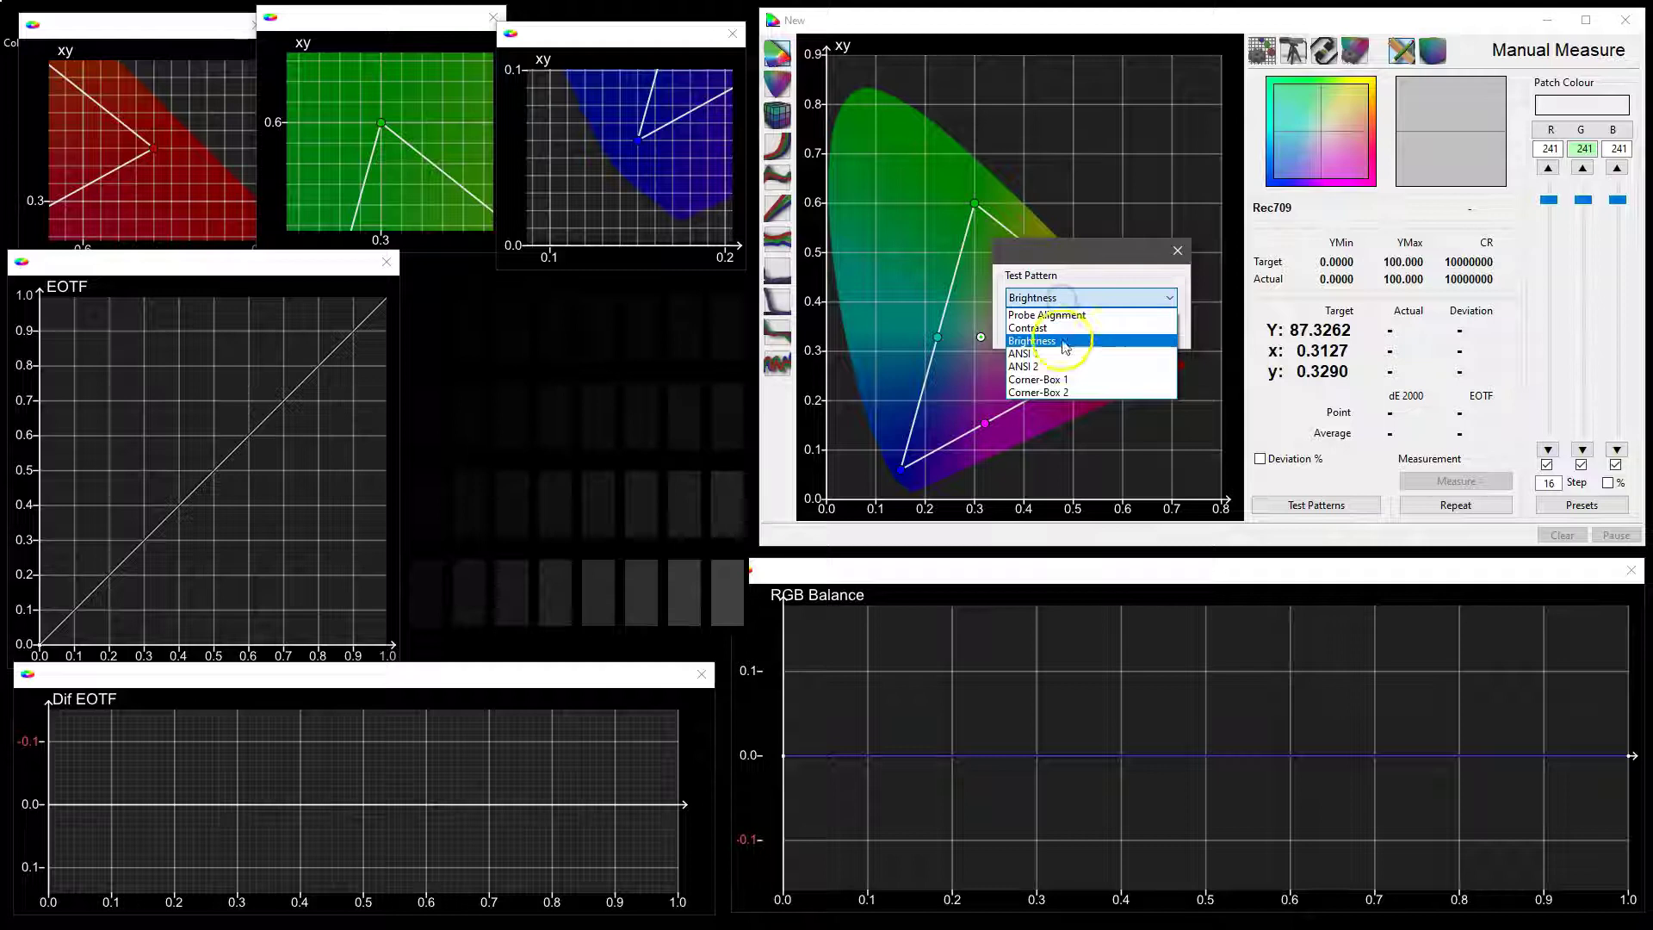
Show the ANSI 1 checkerboard, briefly toggling it to full screen and back
left_click(1064, 354)
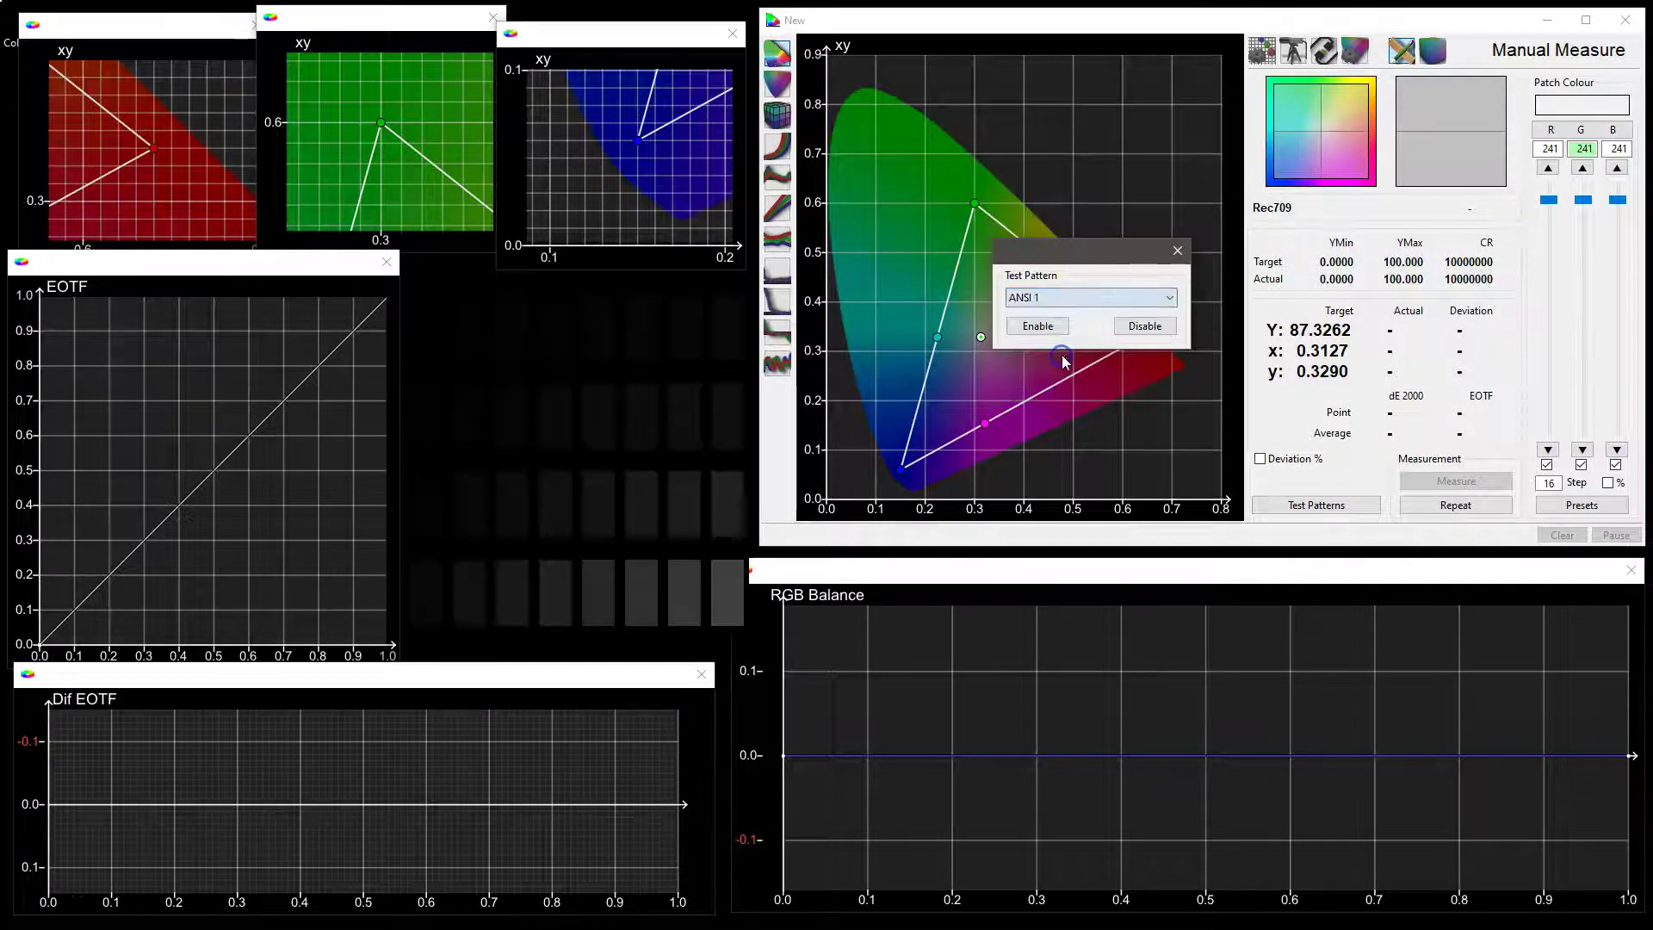
left_click(1040, 326)
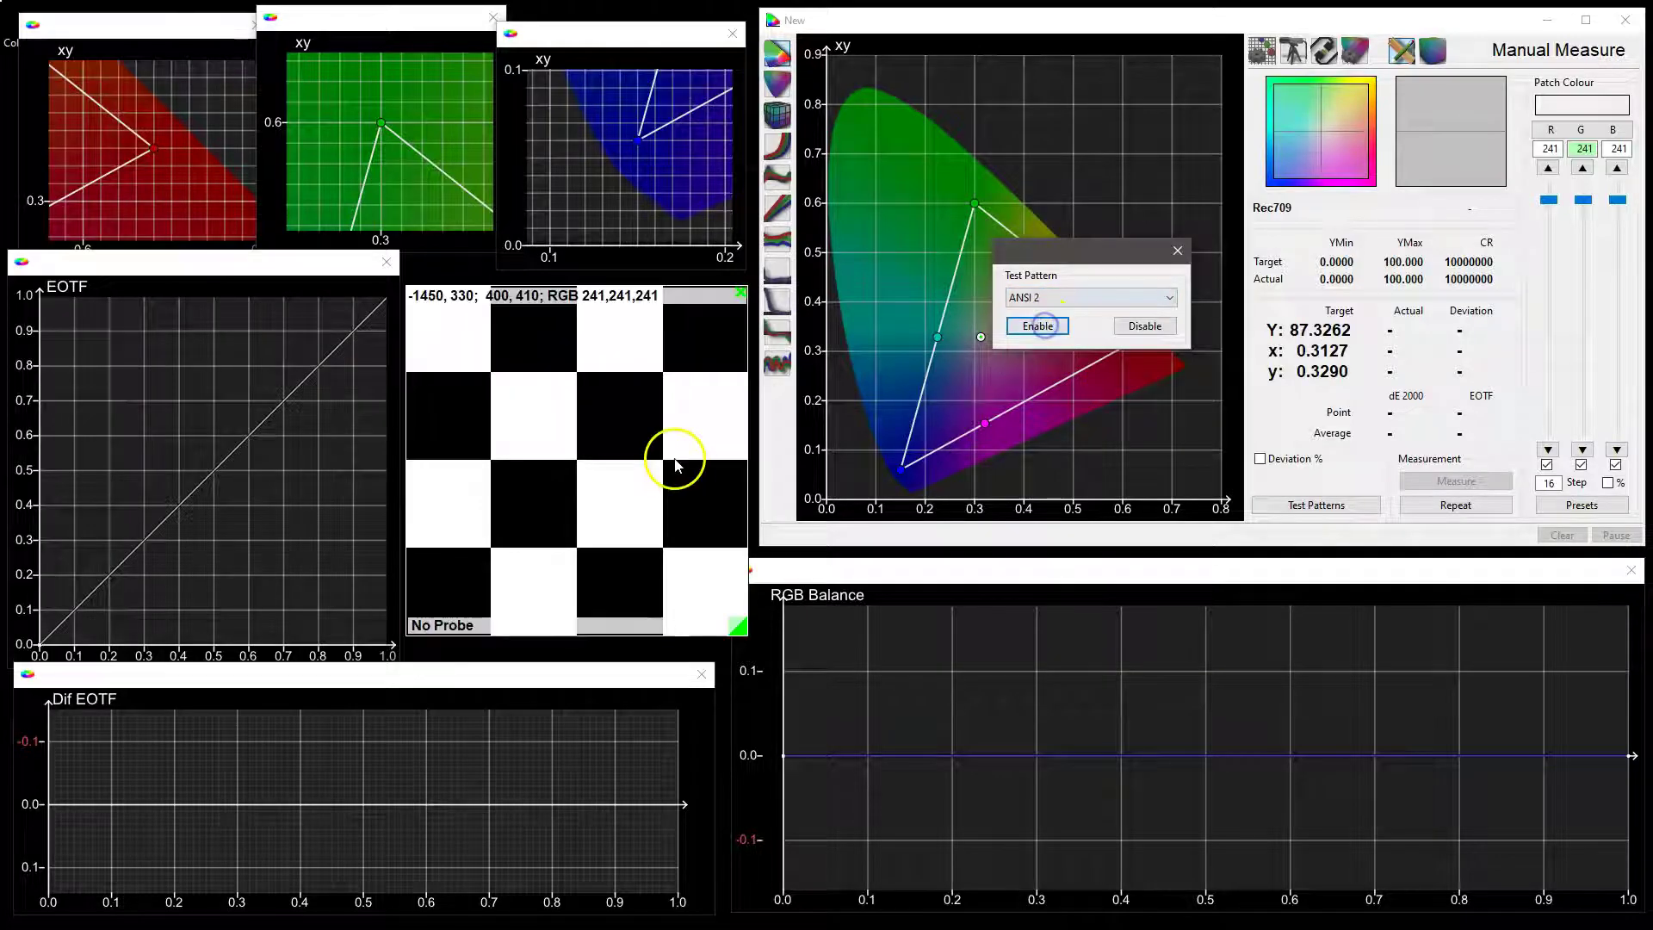
double_click(676, 456)
double_click(1026, 414)
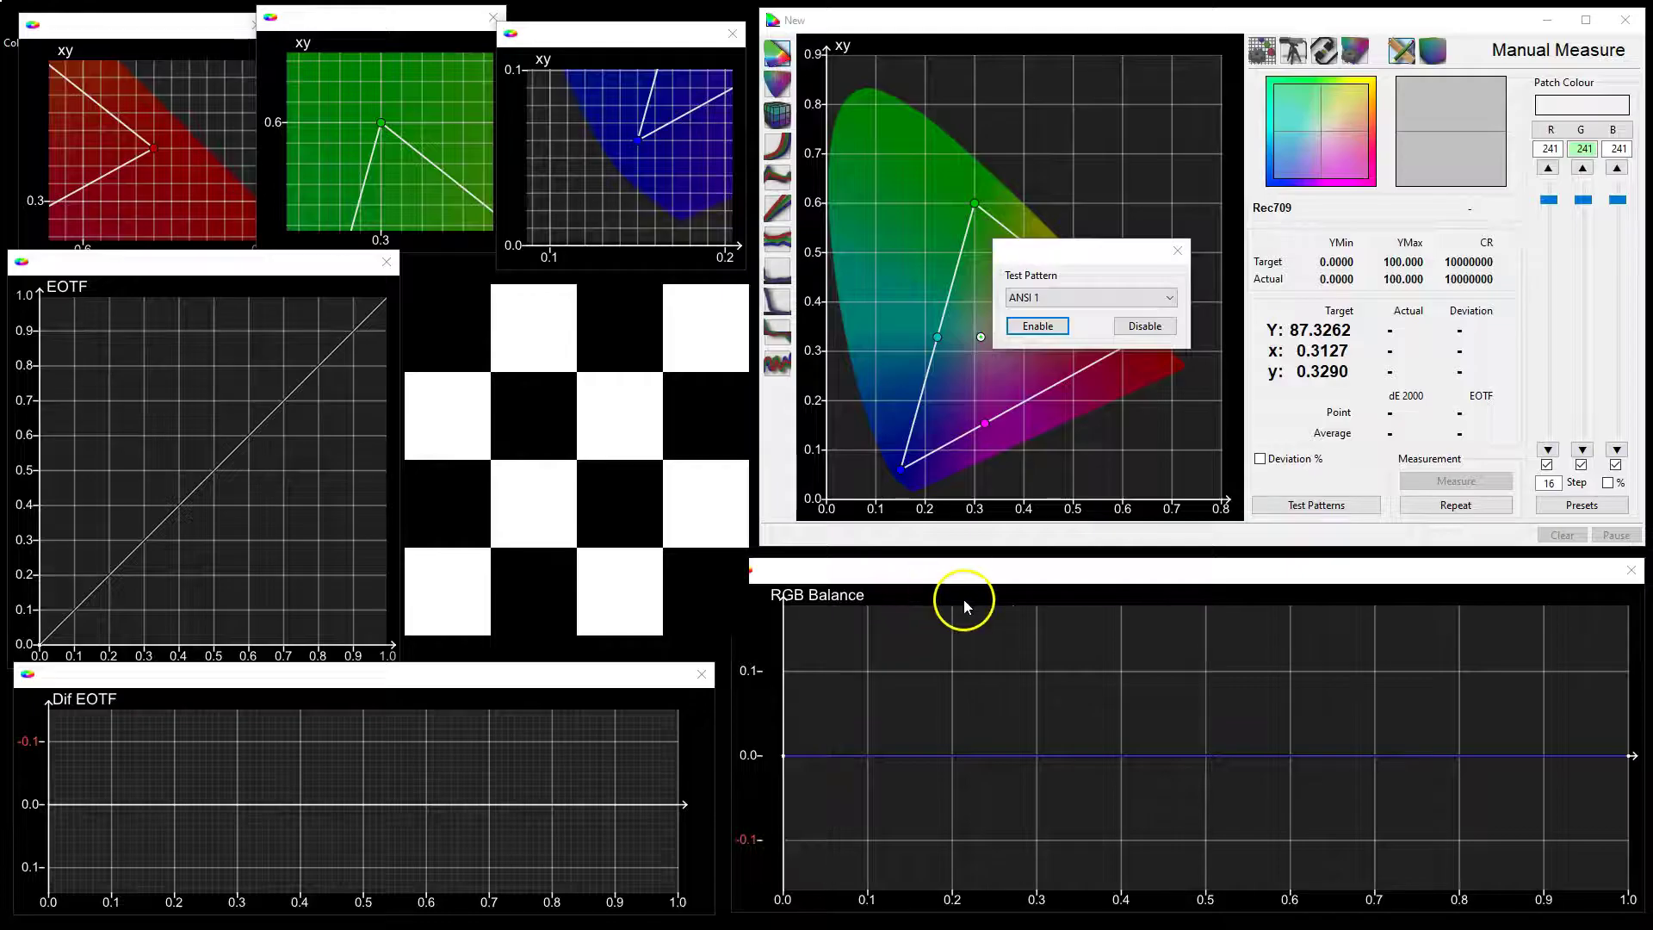
Preview Corner-Box 1 and 2, then disable the pattern to restore the grey patch
left_click(1057, 302)
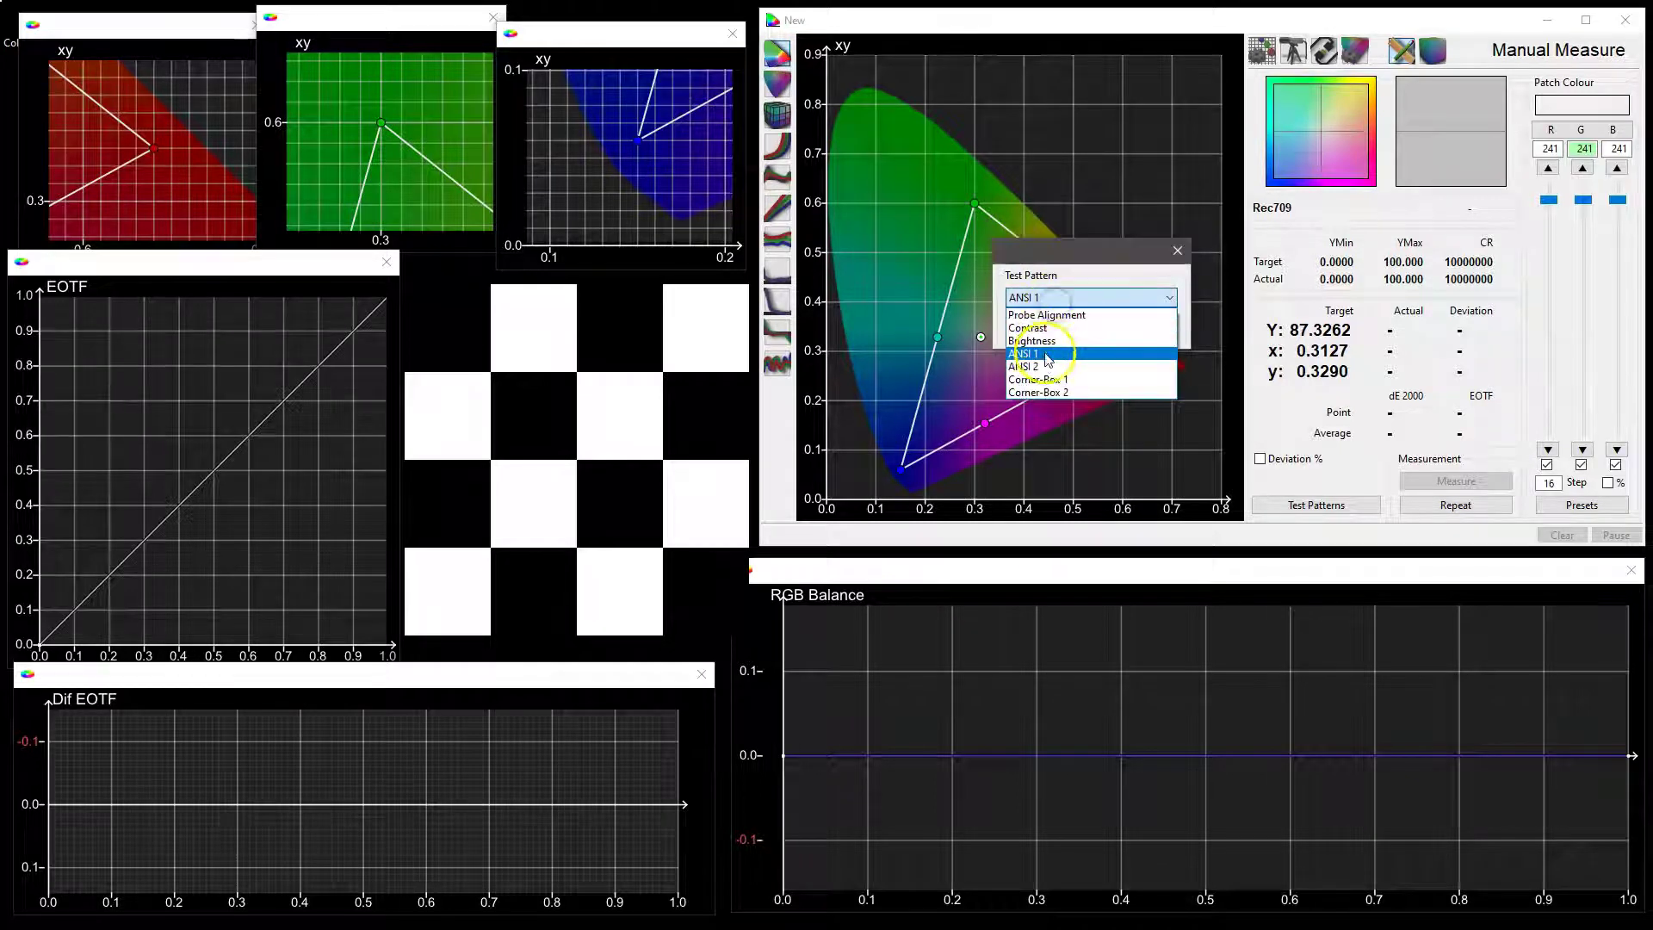
left_click(1048, 380)
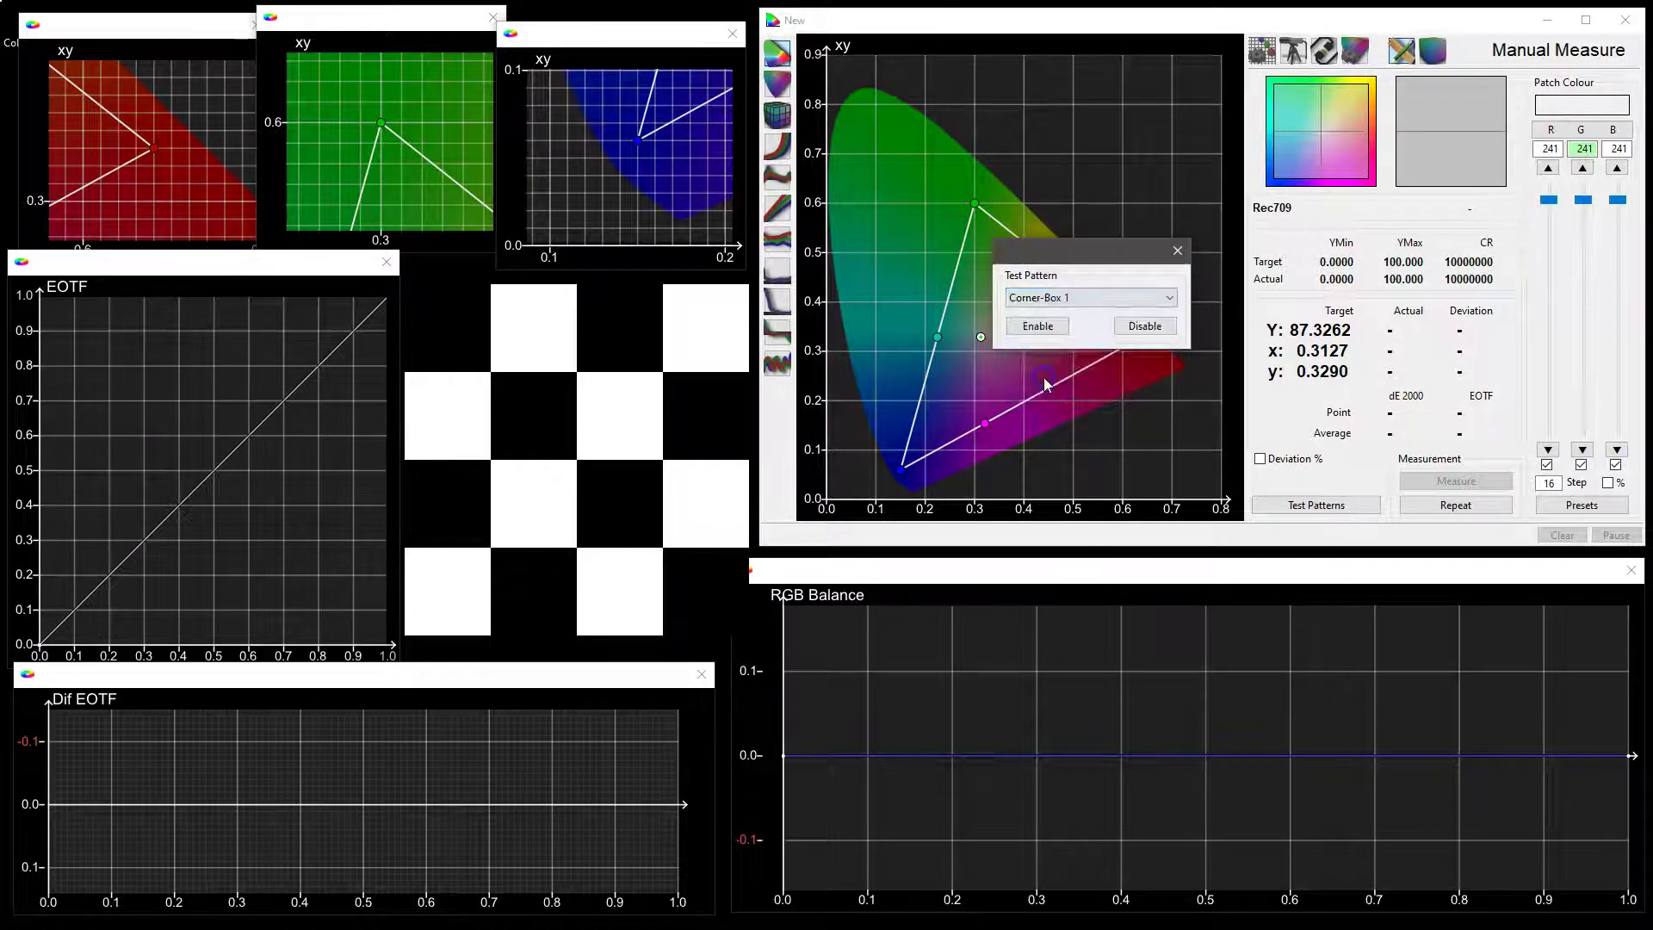
left_click(1039, 327)
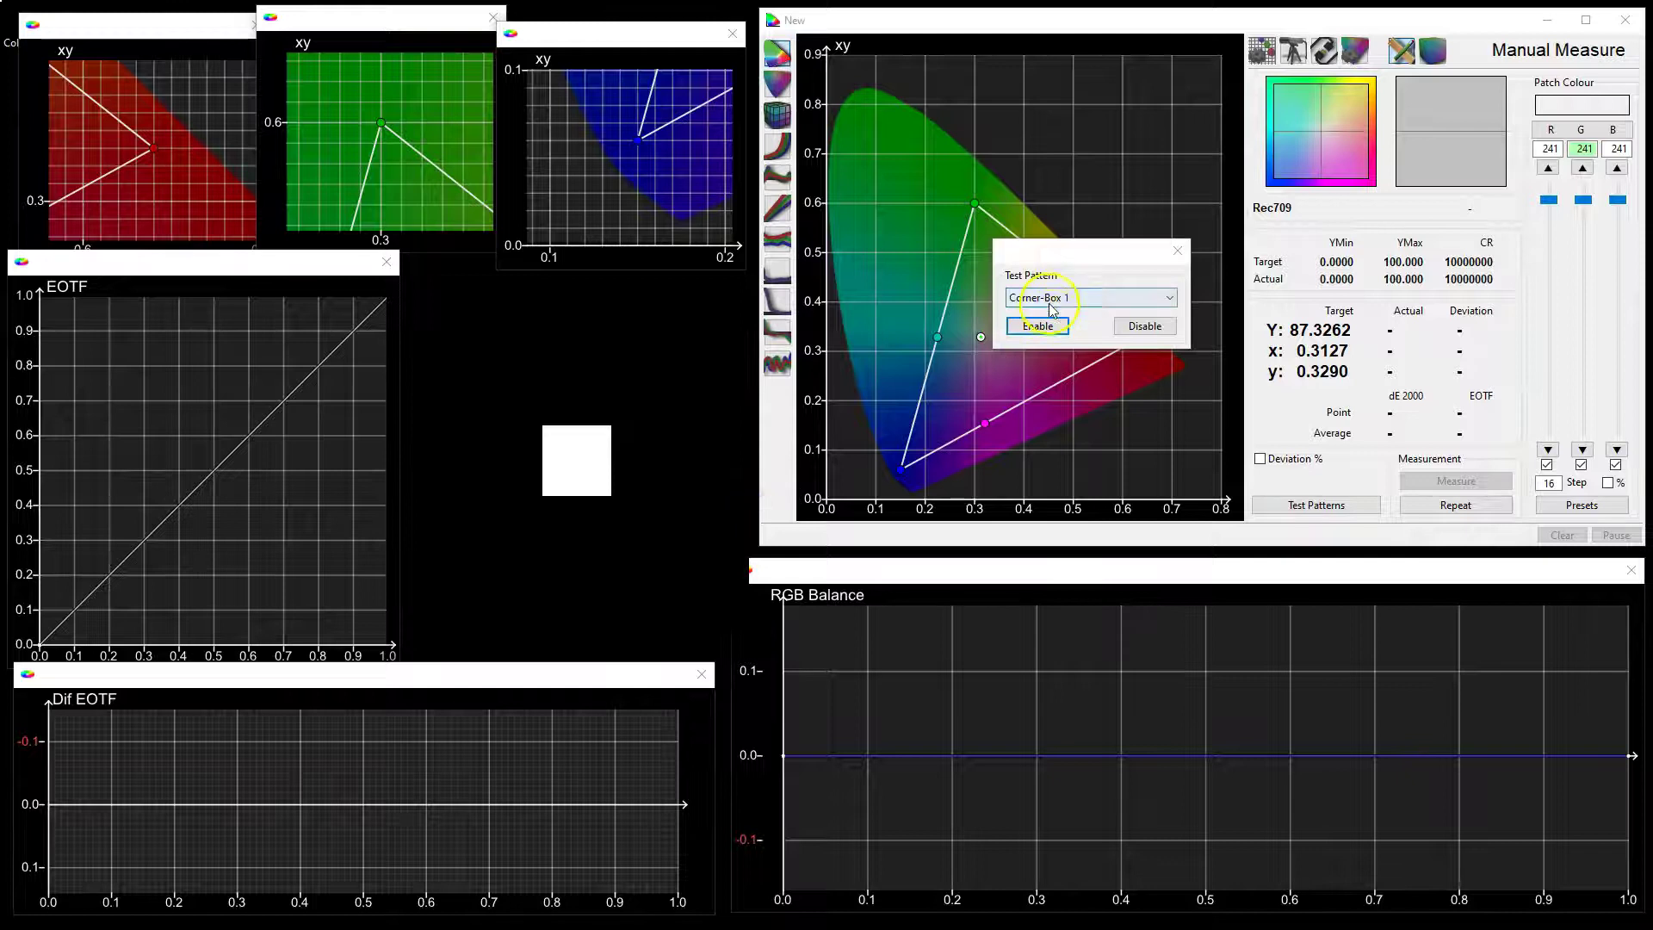
left_click(1050, 299)
left_click(1047, 385)
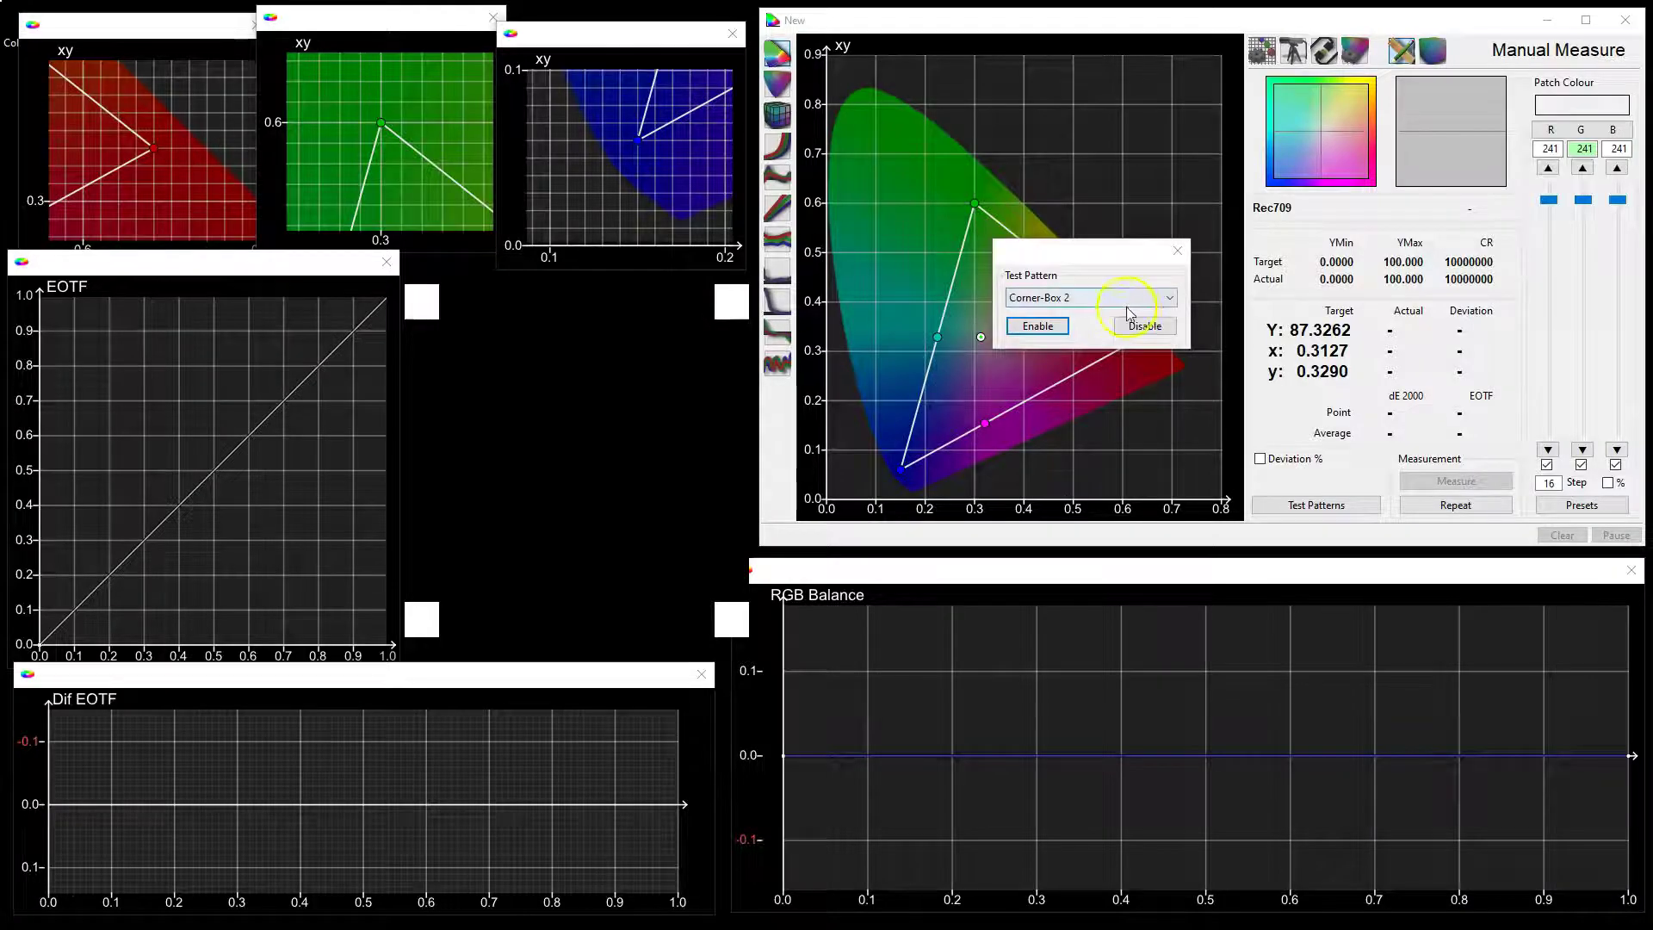
left_click(1141, 329)
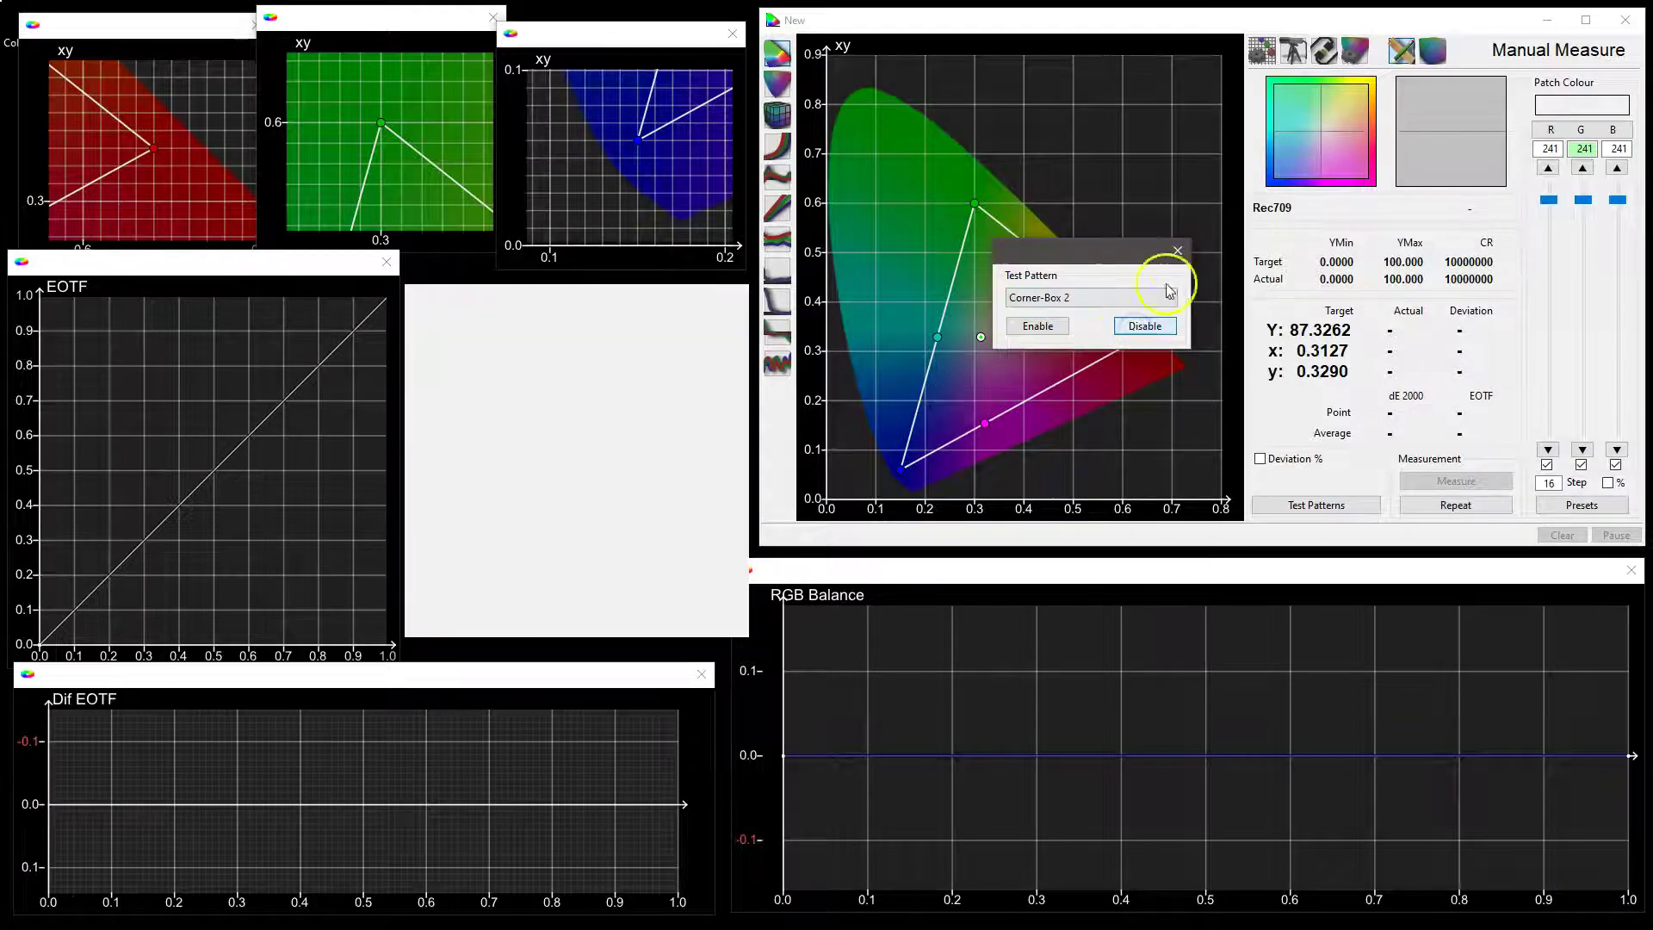
left_click(1178, 252)
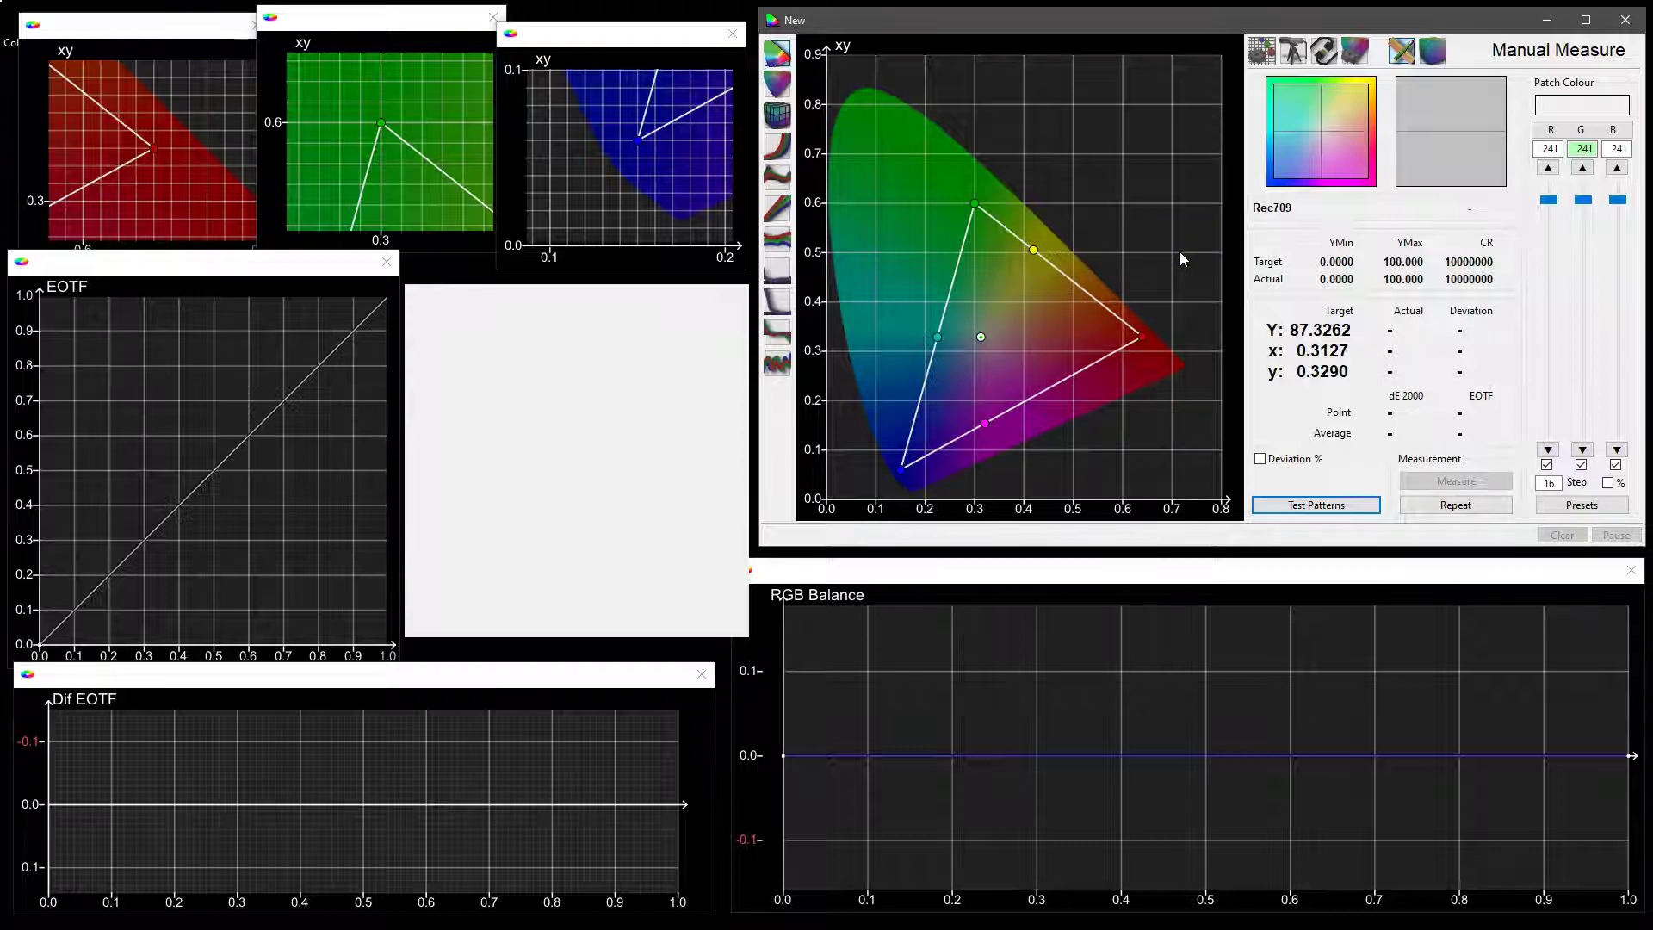
Set the patch to black RGB 0/0/0 and switch to a manual patch list
left_click(1061, 470)
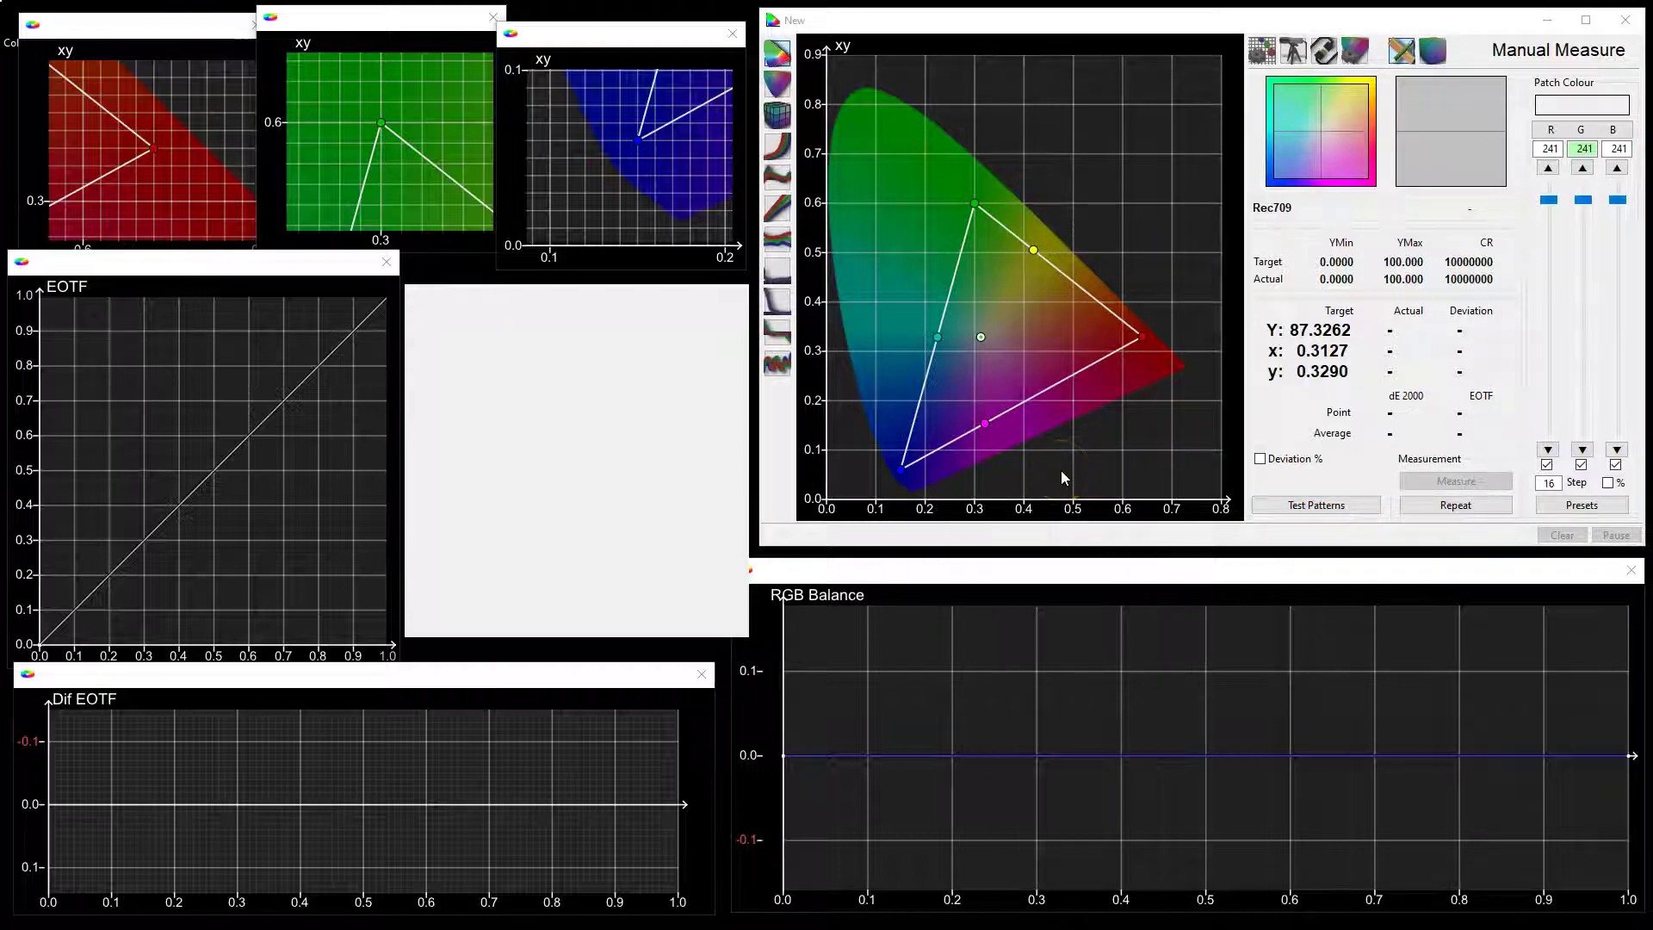
left_click(1066, 469)
left_click_drag(1583, 201, 1584, 443)
left_click(1583, 504)
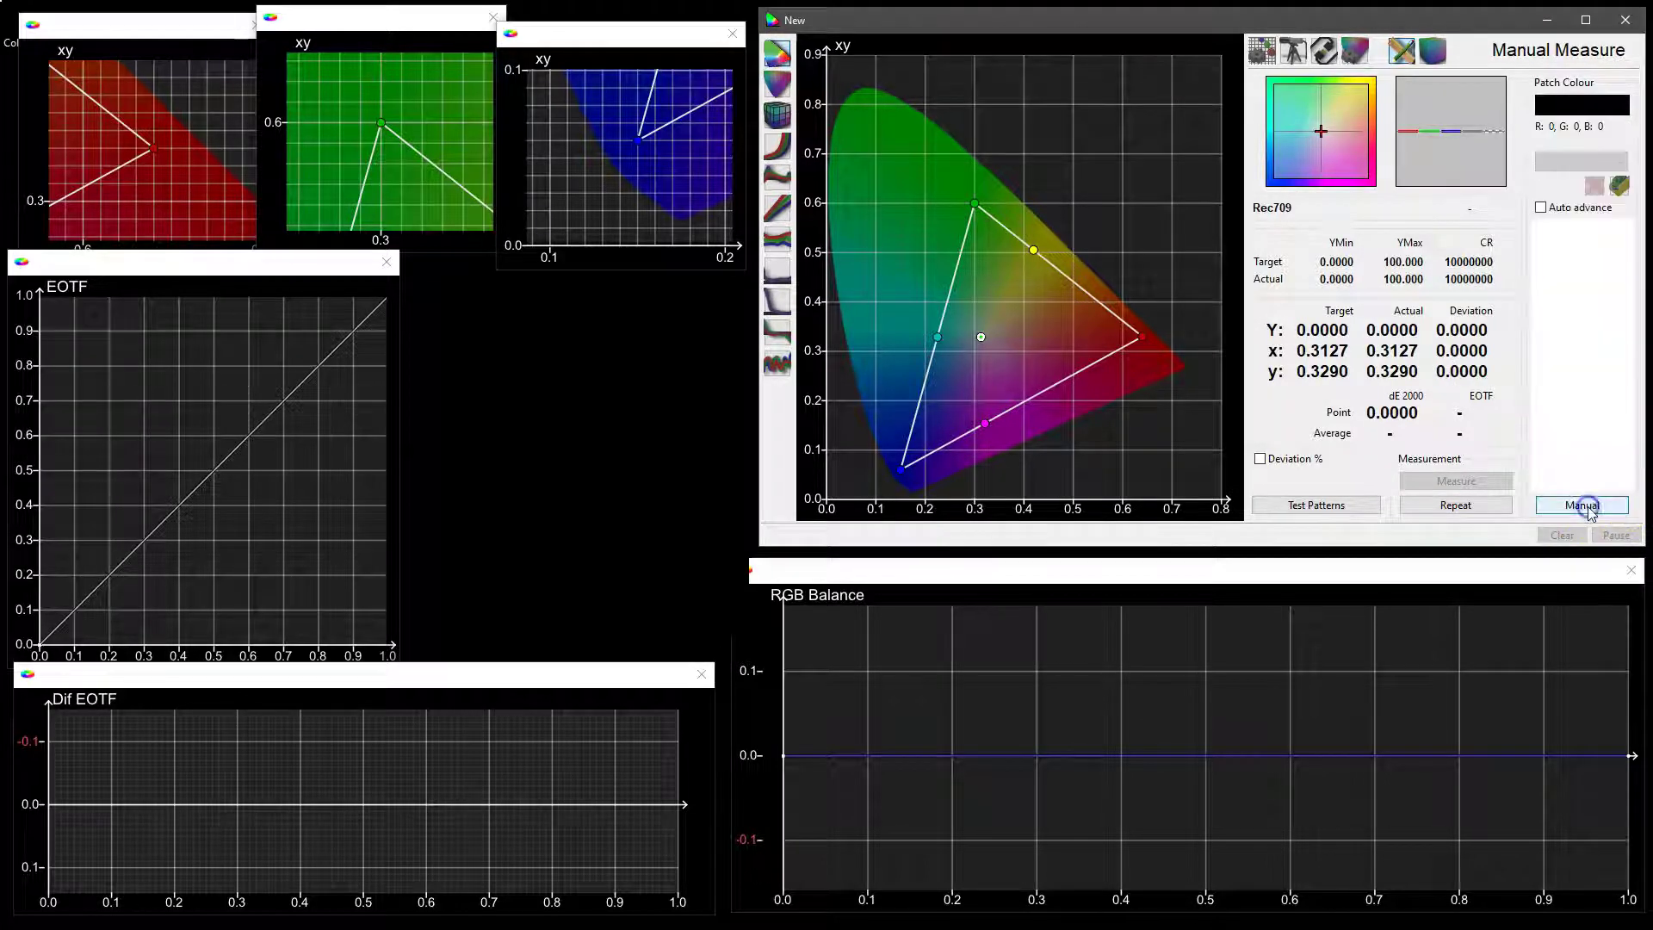
Import the gray-large_patches.csv sequence and scroll through the loaded patch list
left_click(1619, 185)
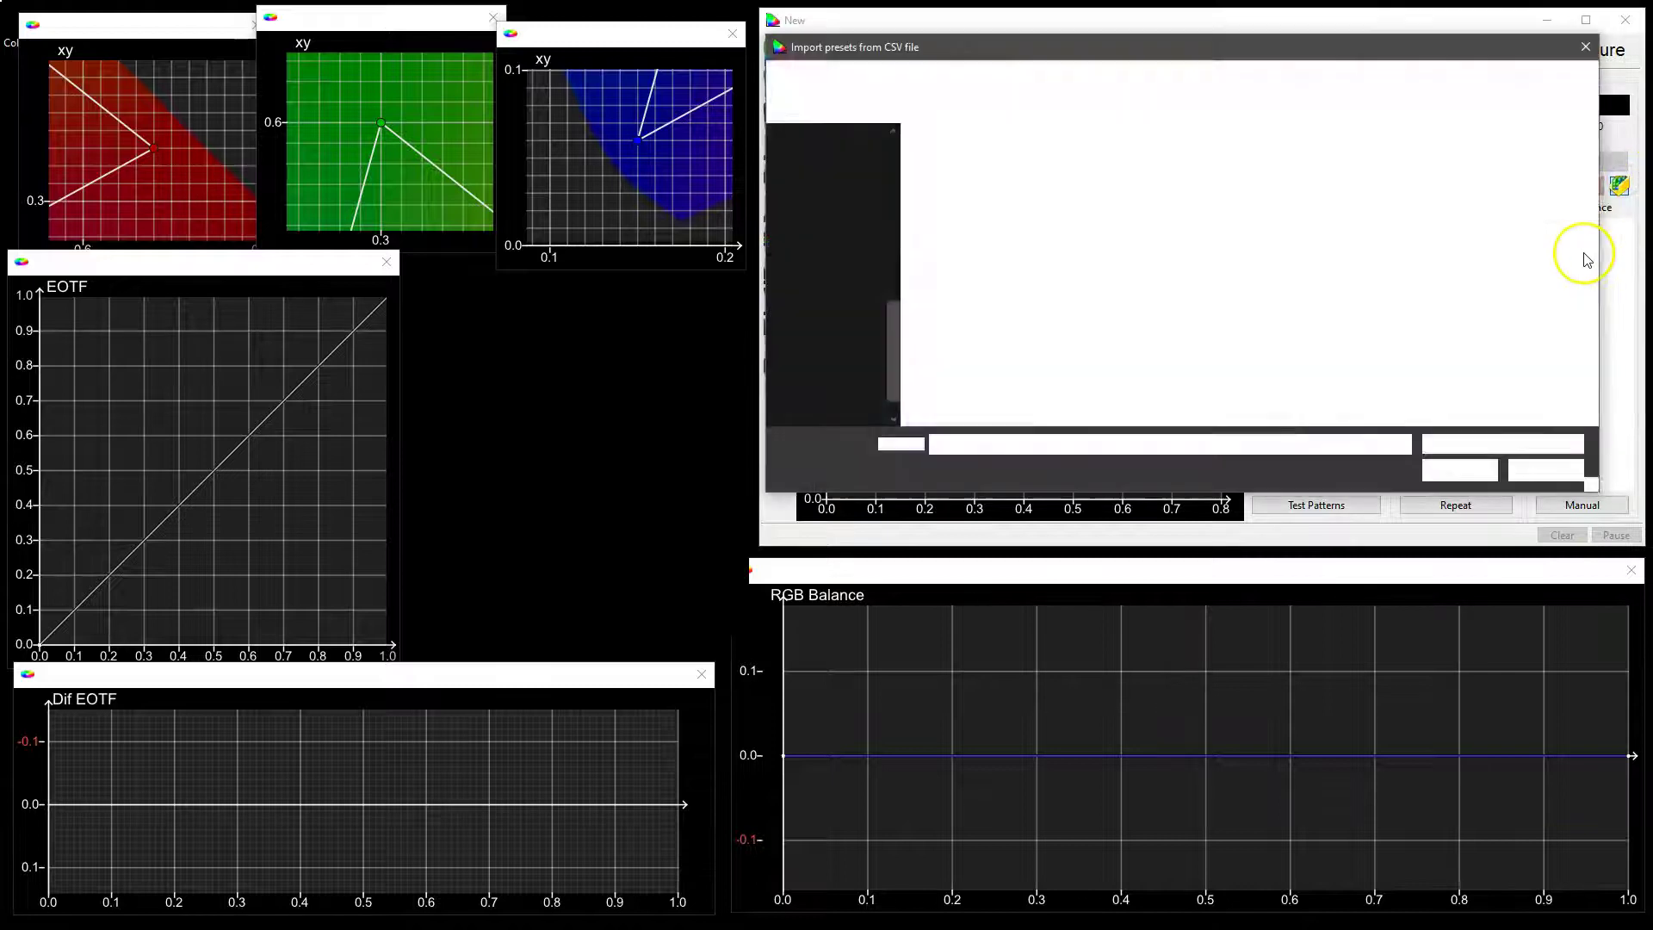
double_click(956, 168)
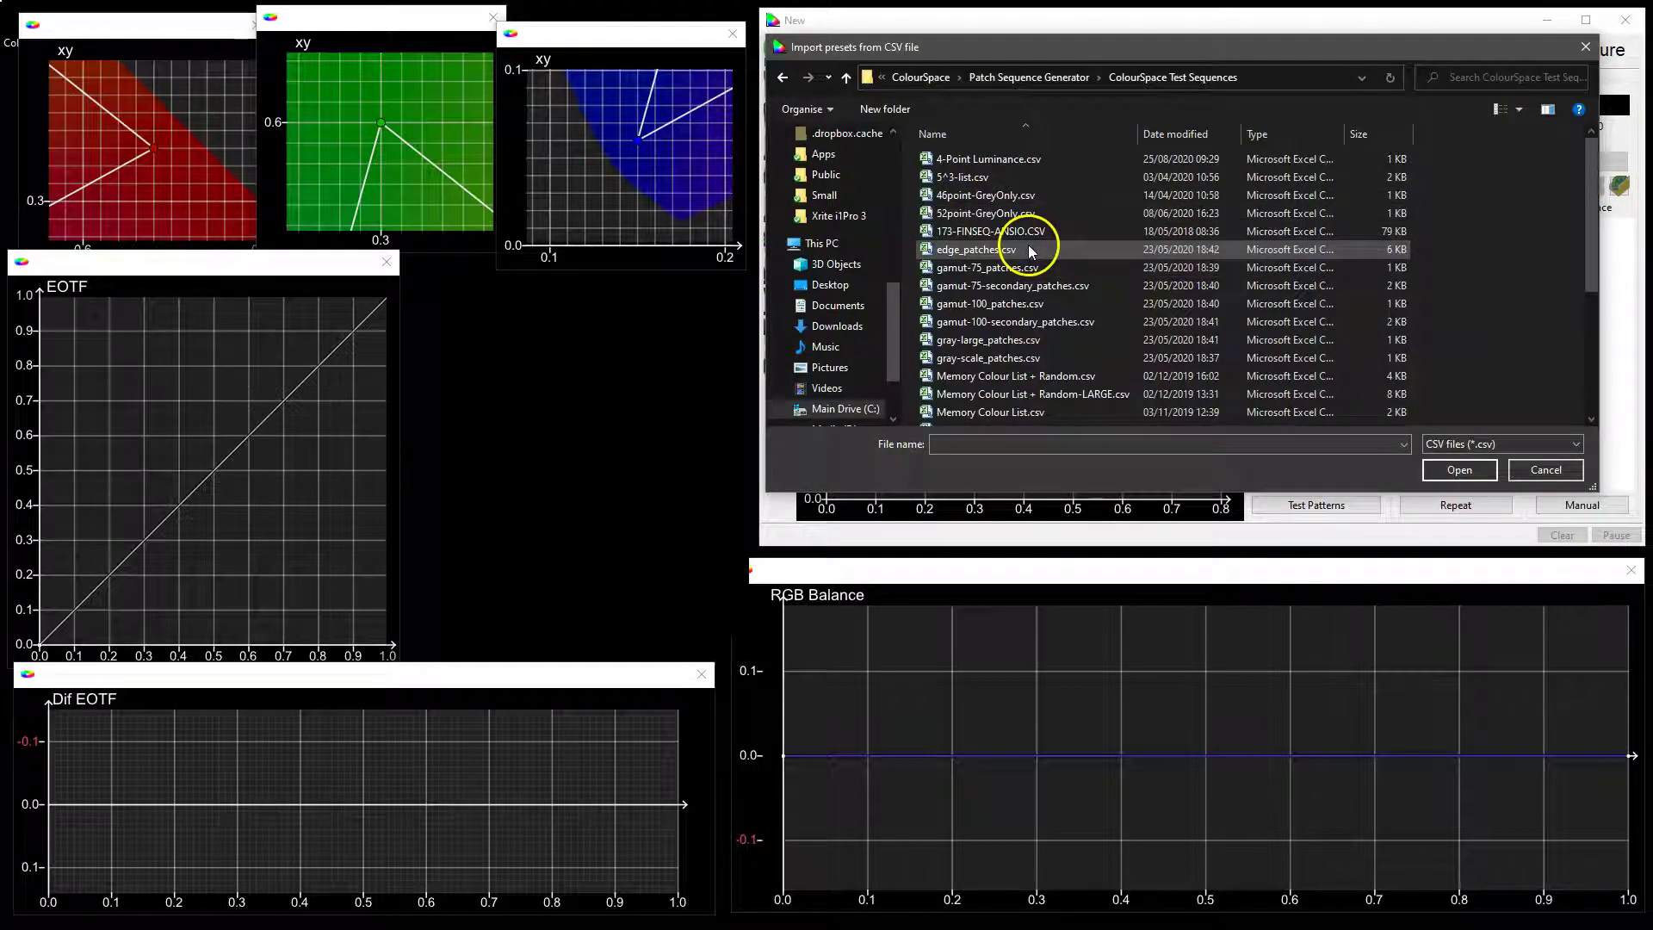
left_click(1016, 340)
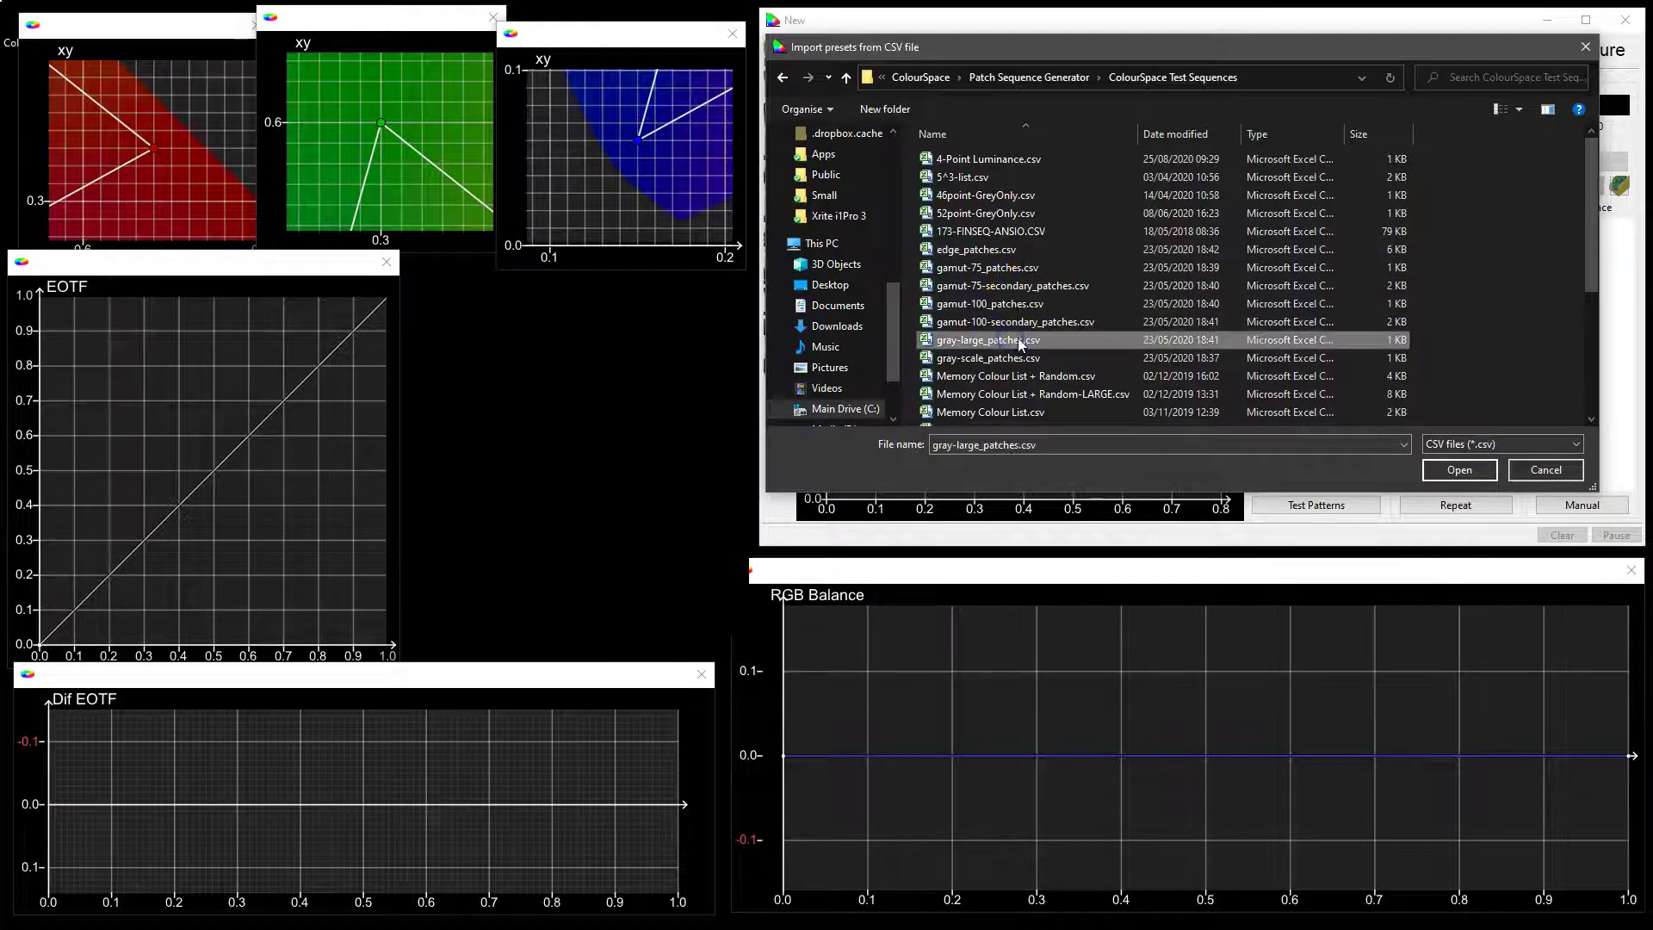
left_click(1479, 470)
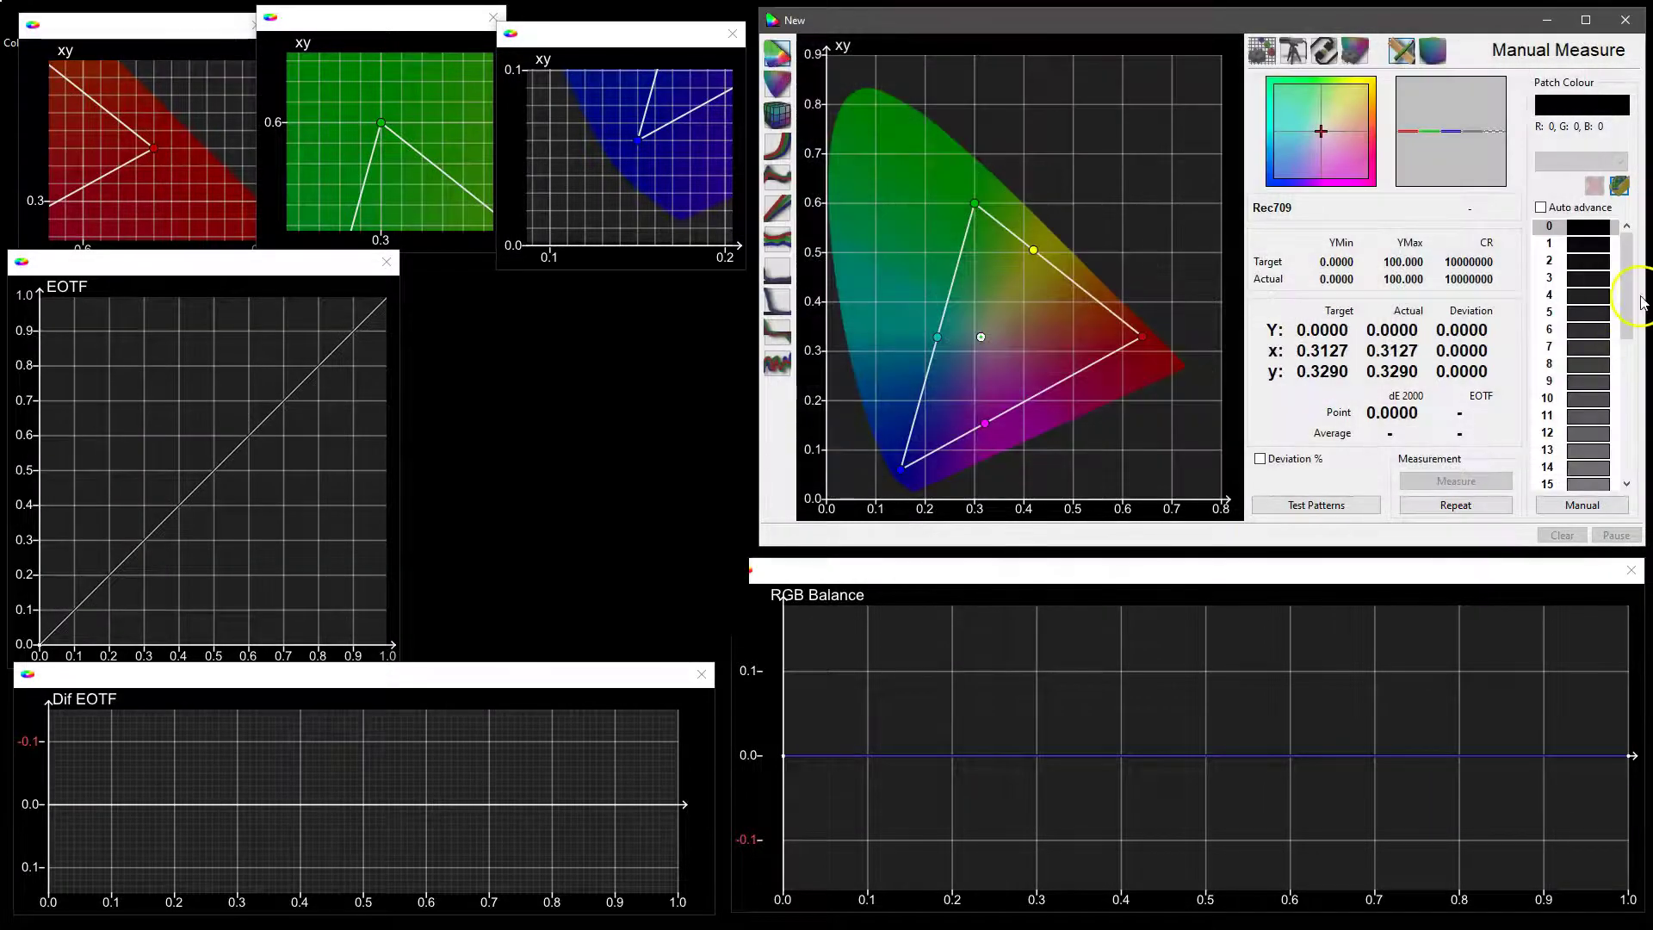
left_click_drag(1633, 308, 1626, 464)
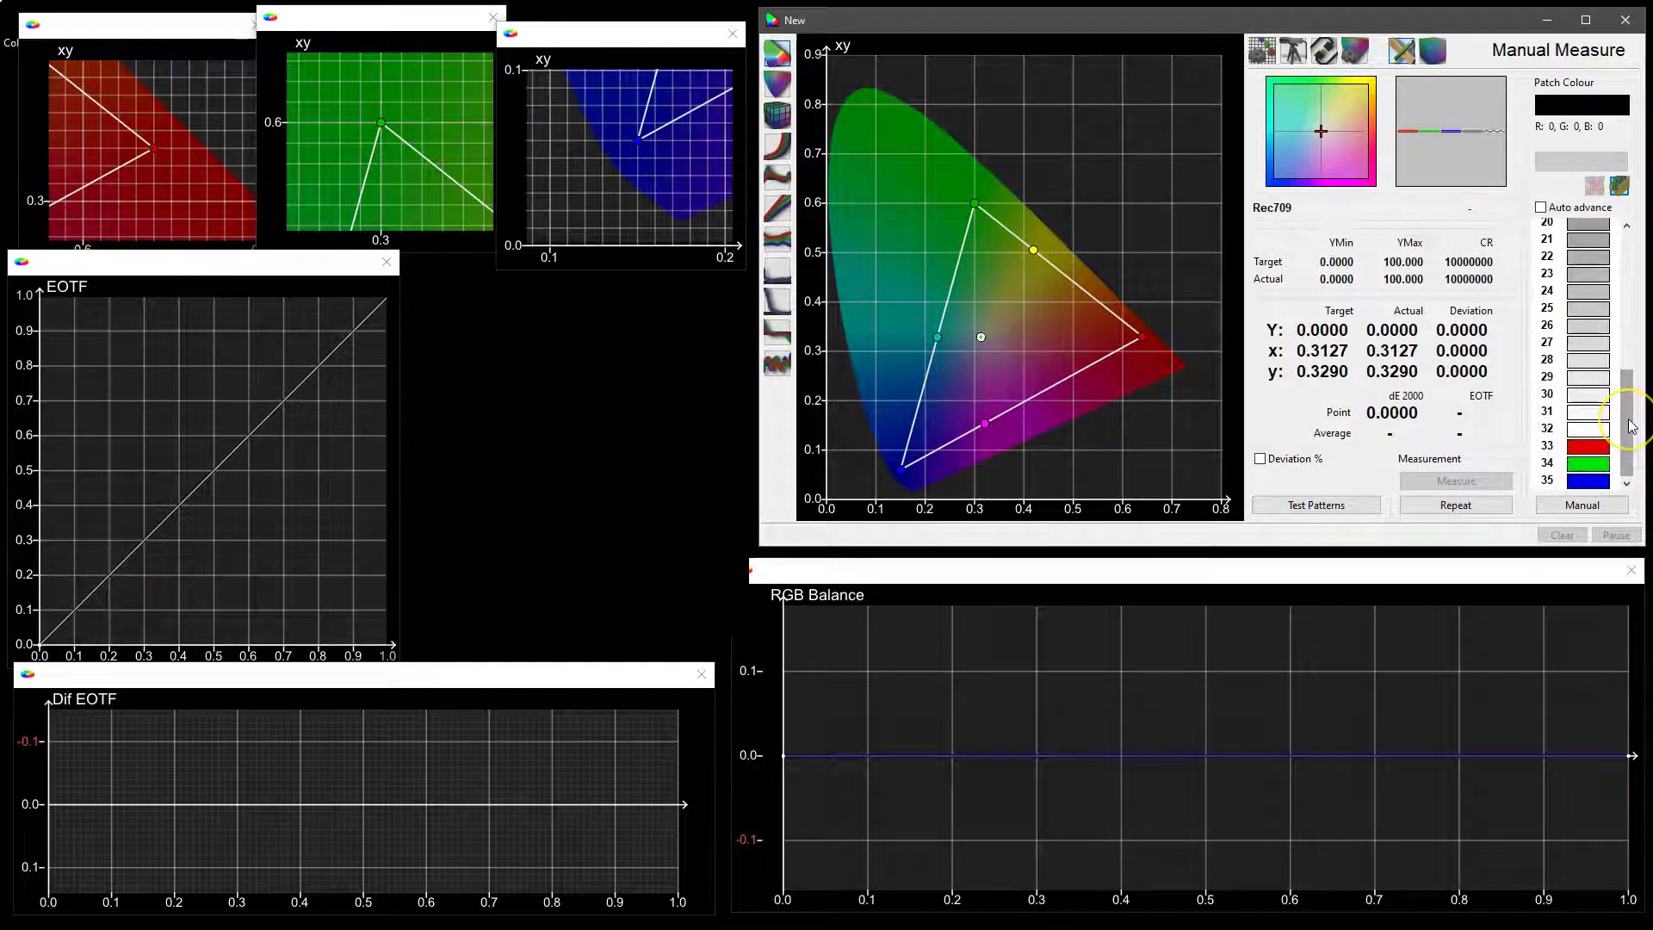
left_click(1029, 545)
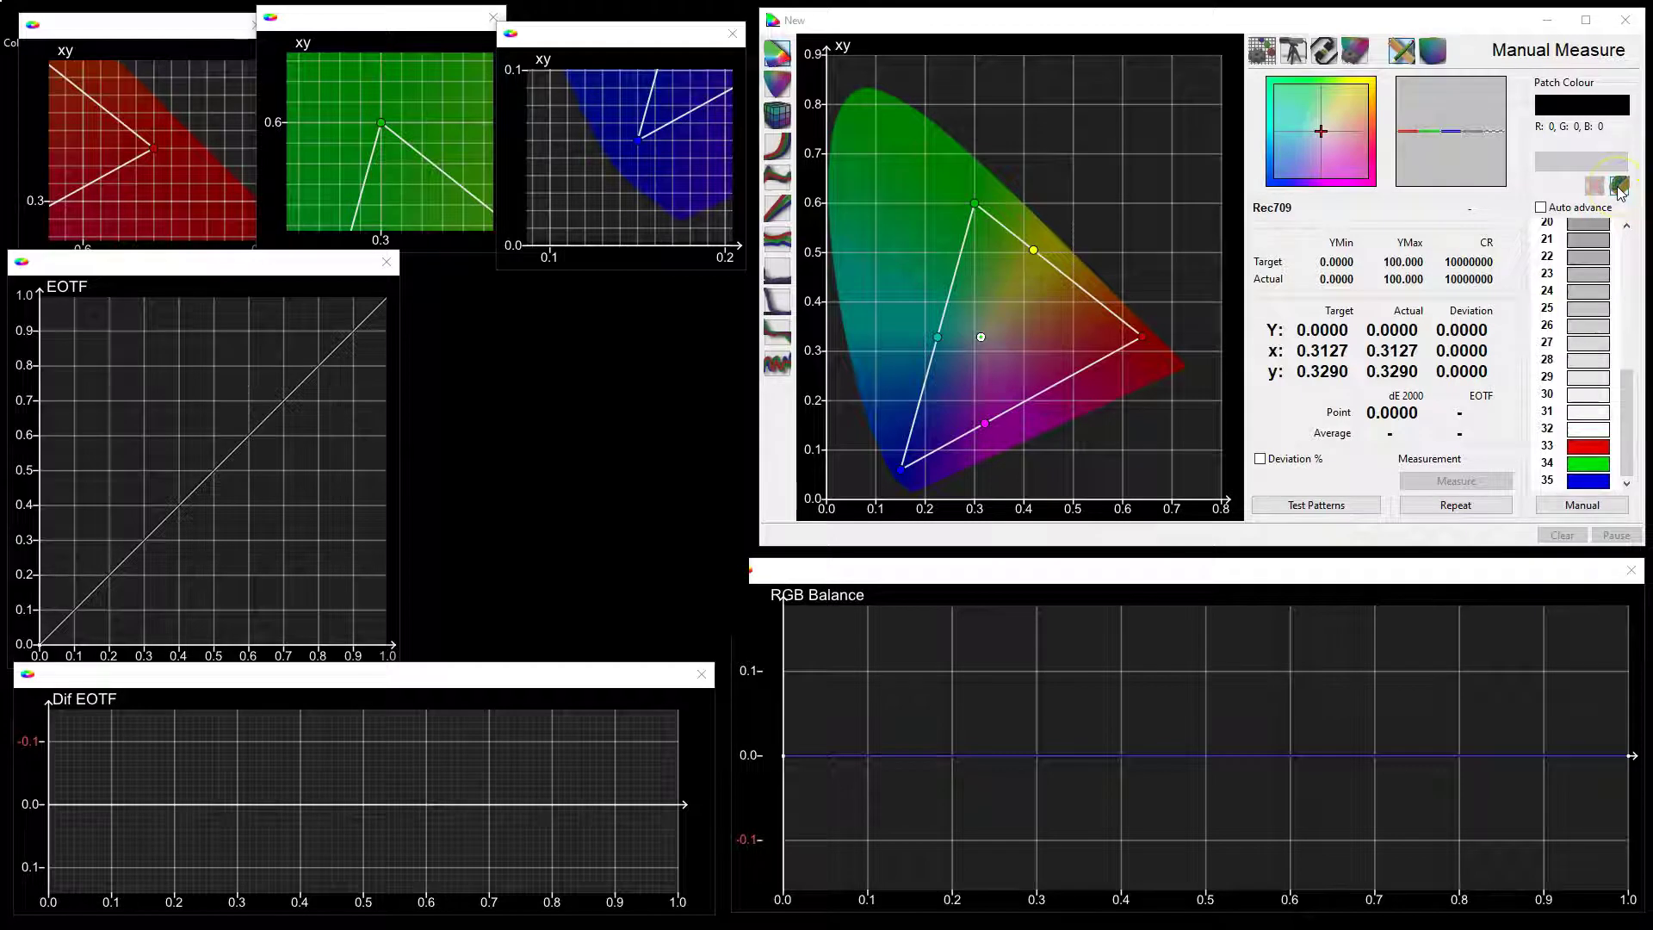
left_click(1634, 304)
scroll(1612, 411, "up", 1)
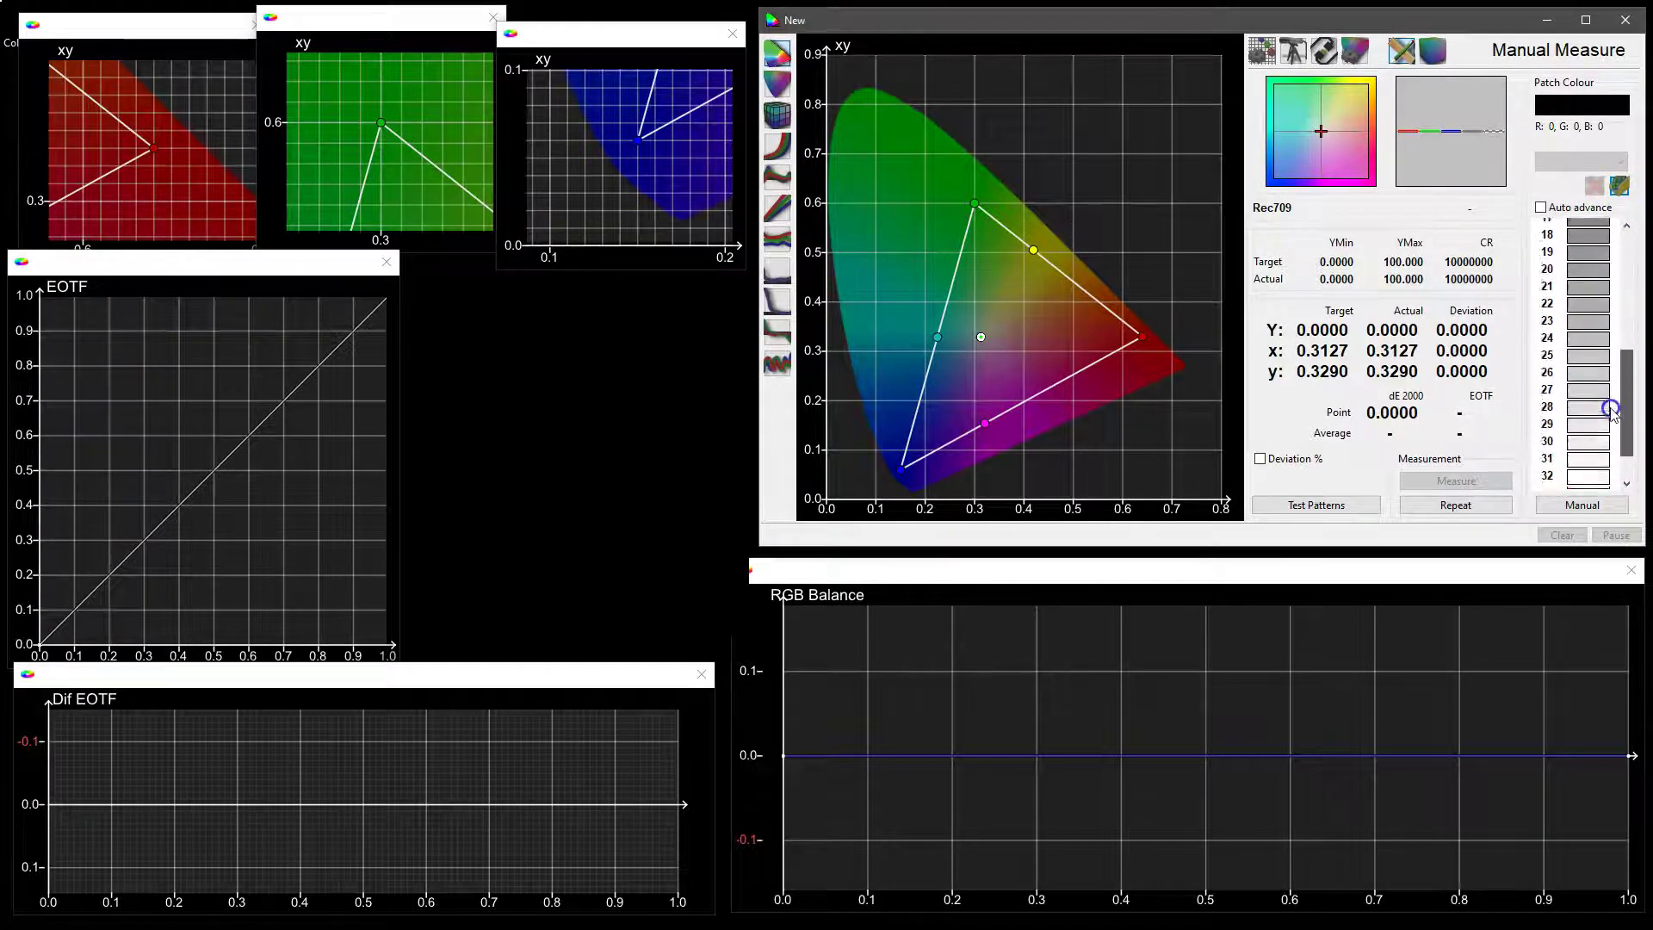
scroll(1612, 411, "down", 2)
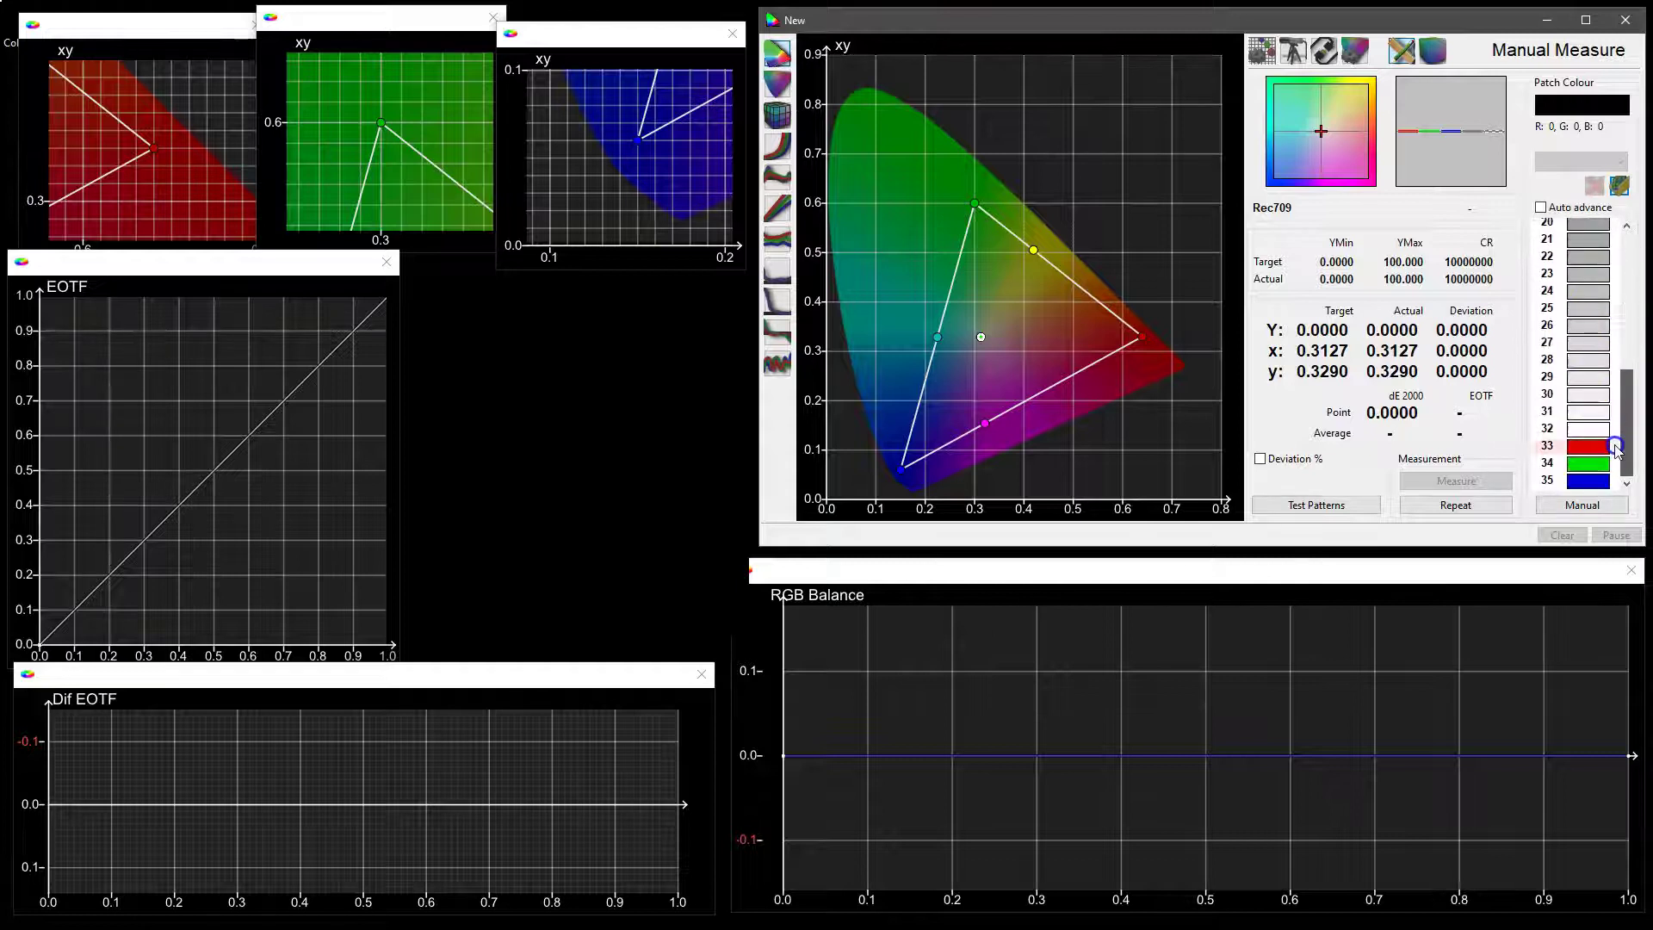
left_click(1627, 199)
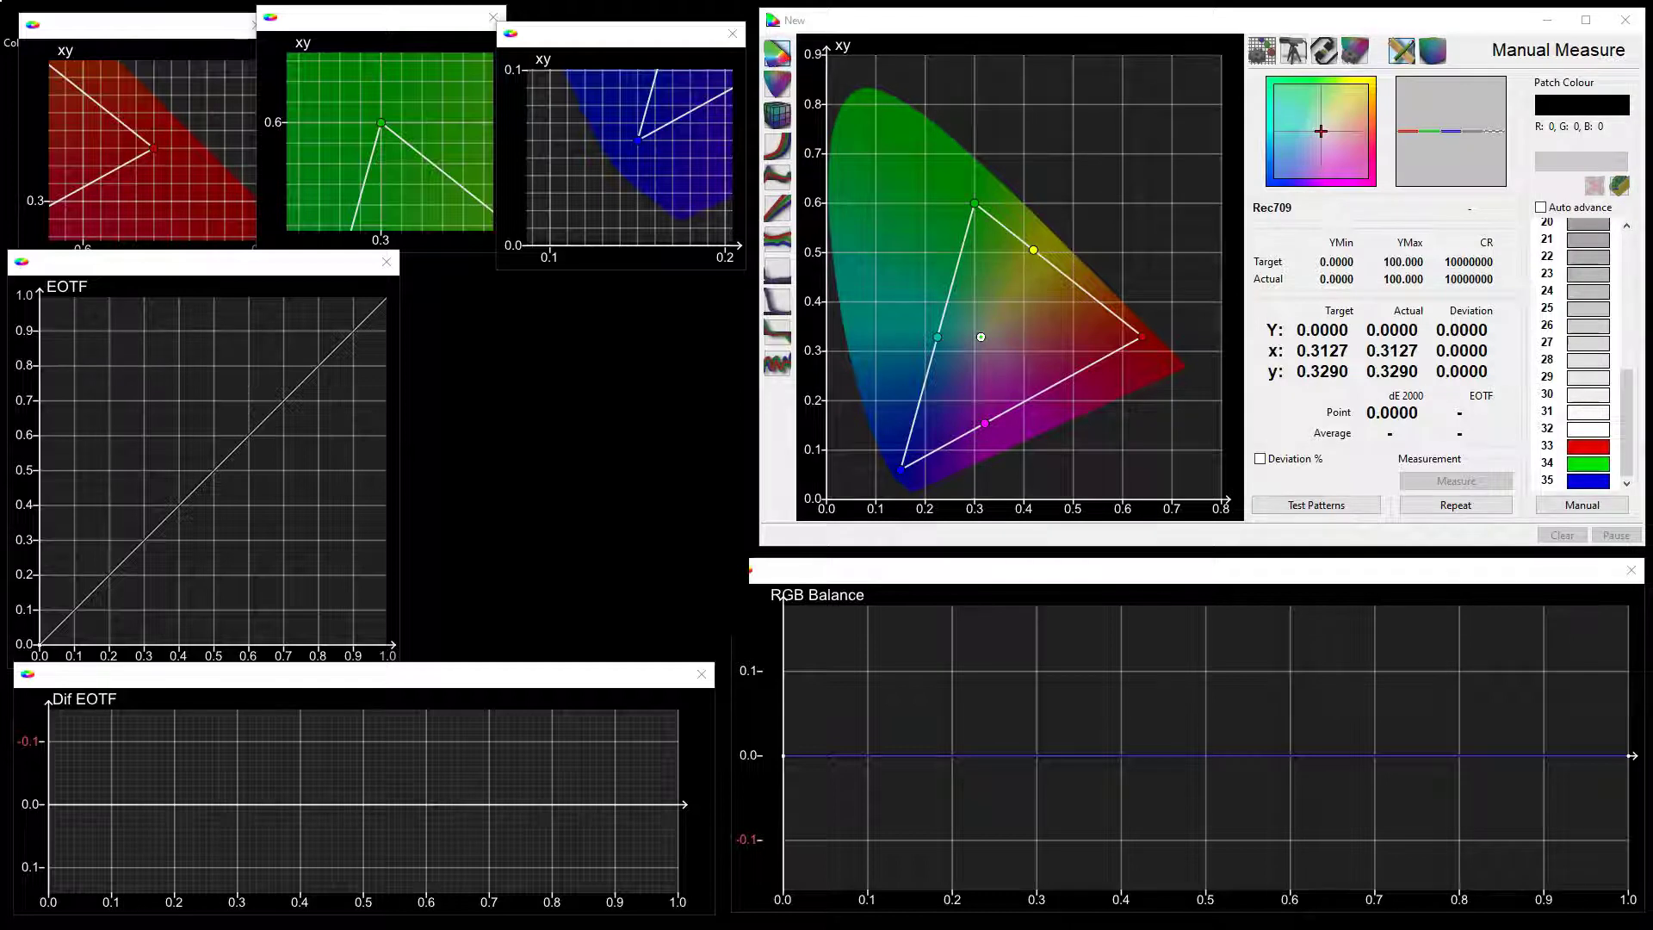
left_click_drag(1476, 55, 1248, 113)
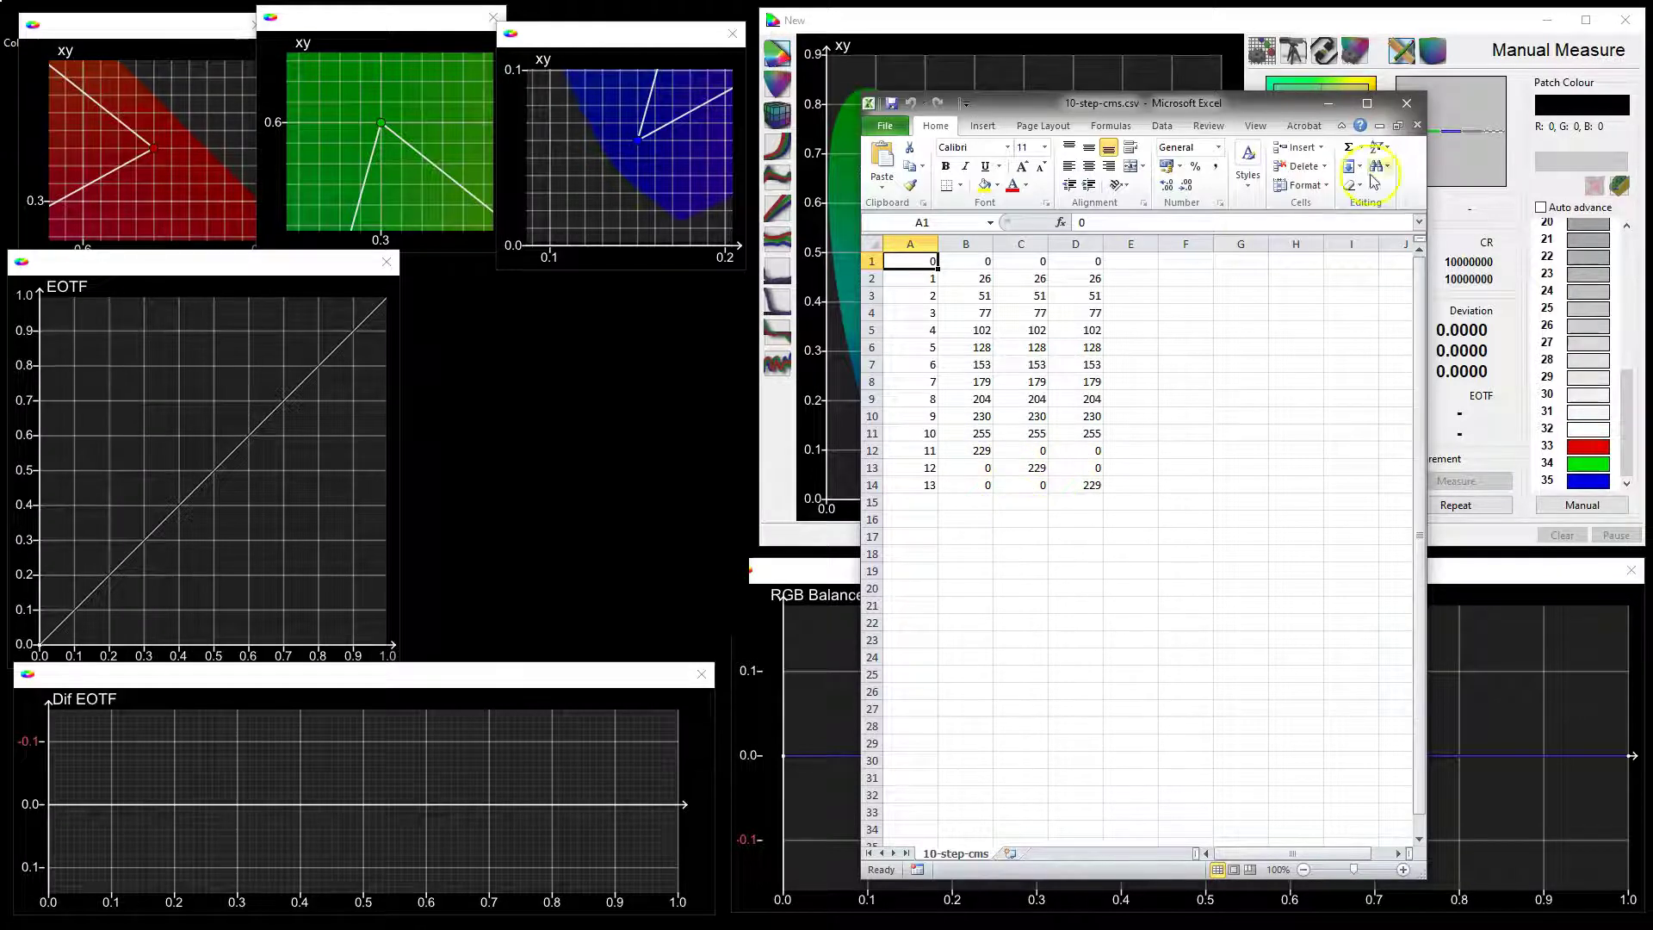
left_click(1407, 102)
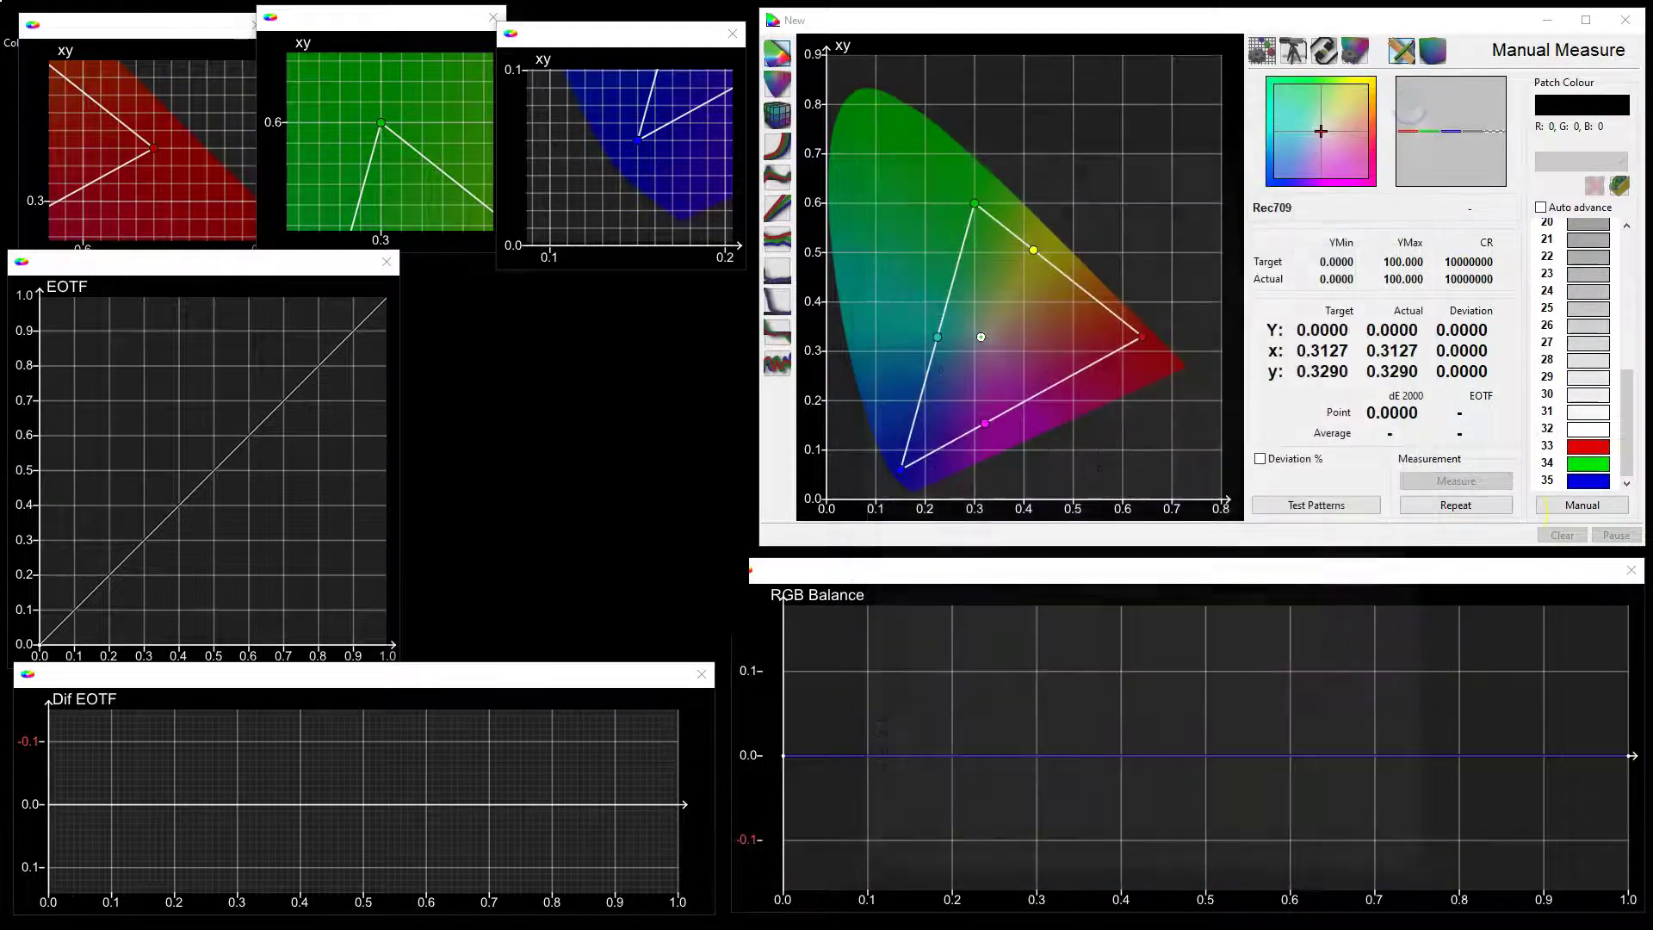
Import 10-step-cms.csv, filling the list with 14 grey, red, green and blue patches
left_click(1619, 185)
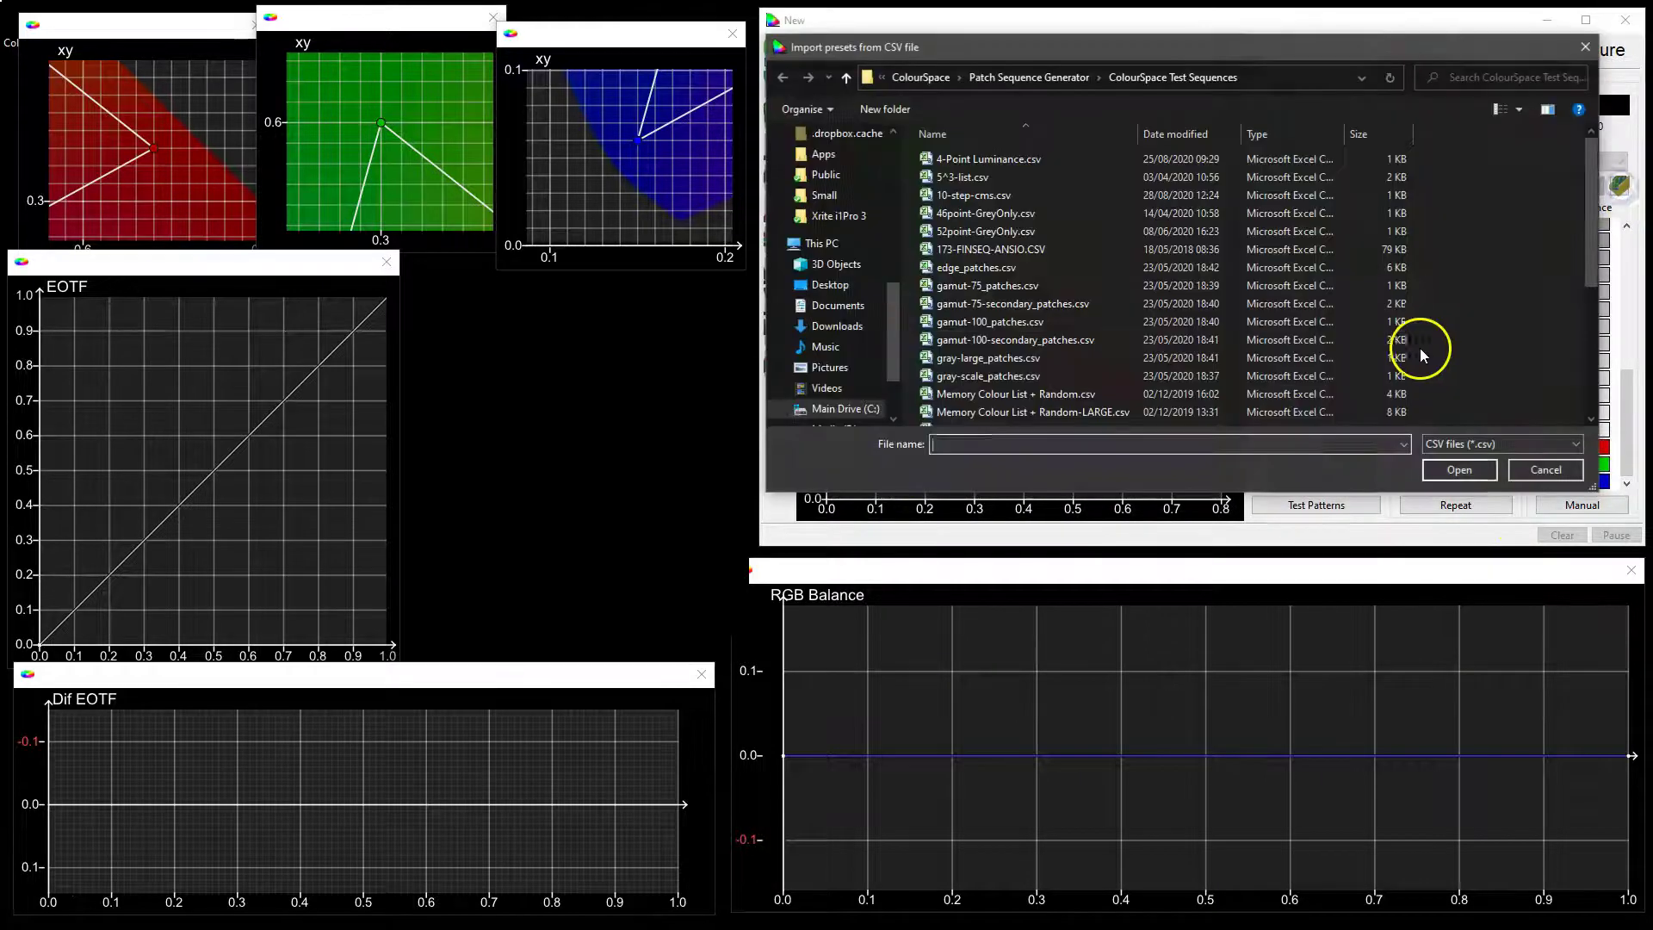
left_click(956, 195)
left_click(1462, 469)
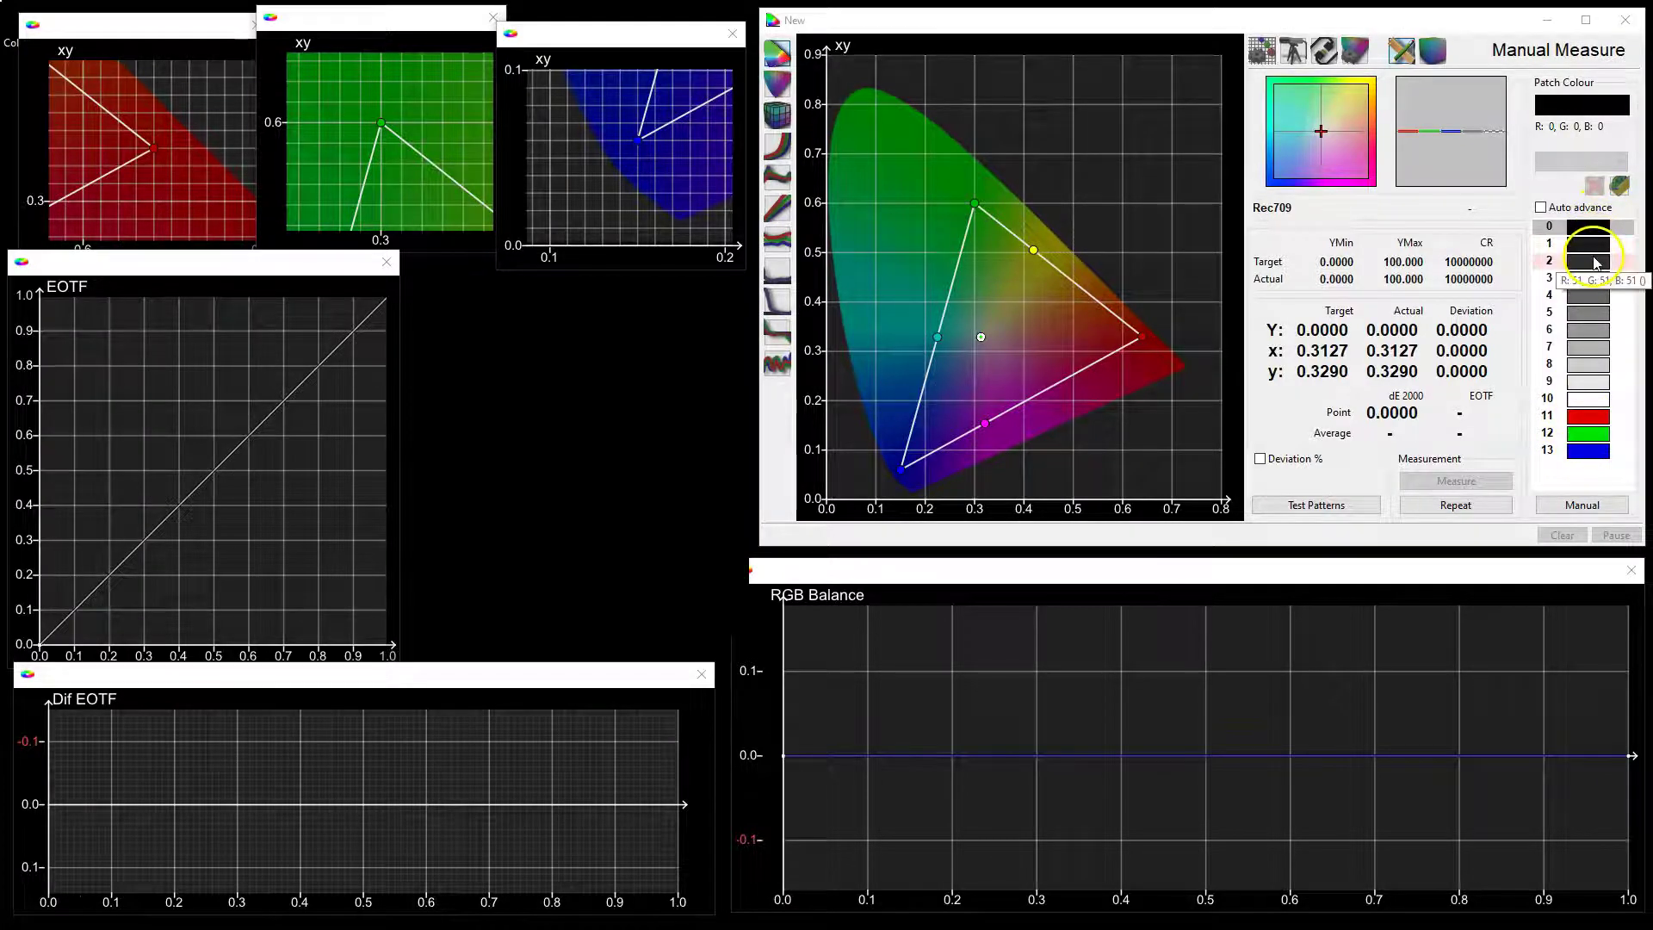
left_click(1589, 416)
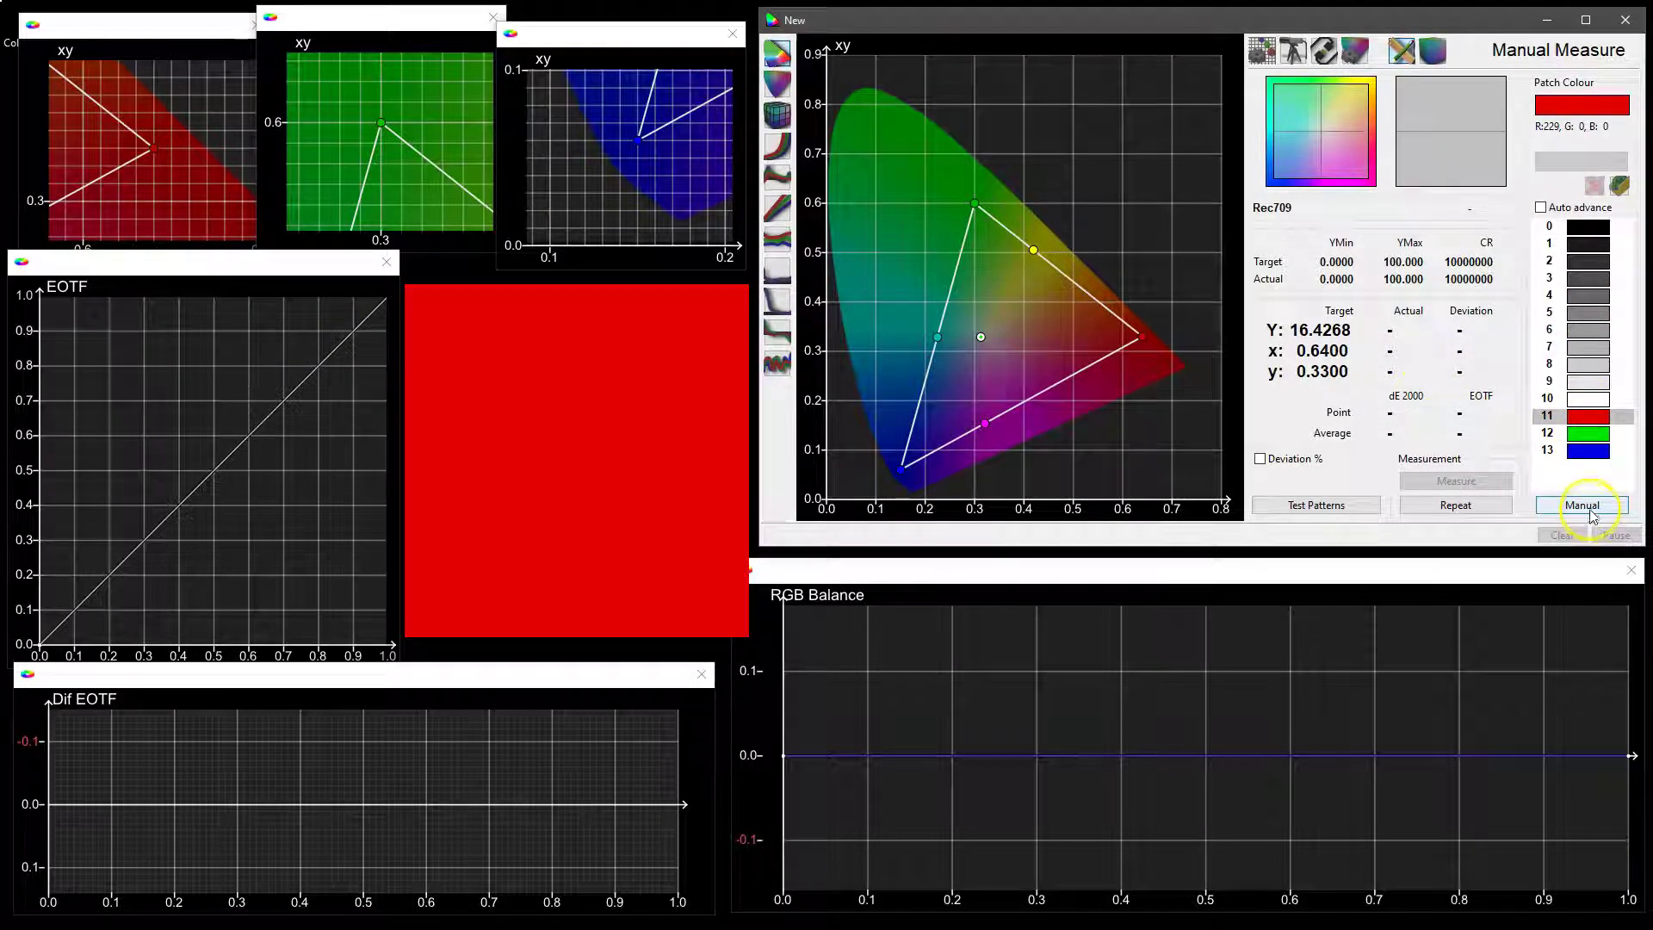
left_click(1547, 473)
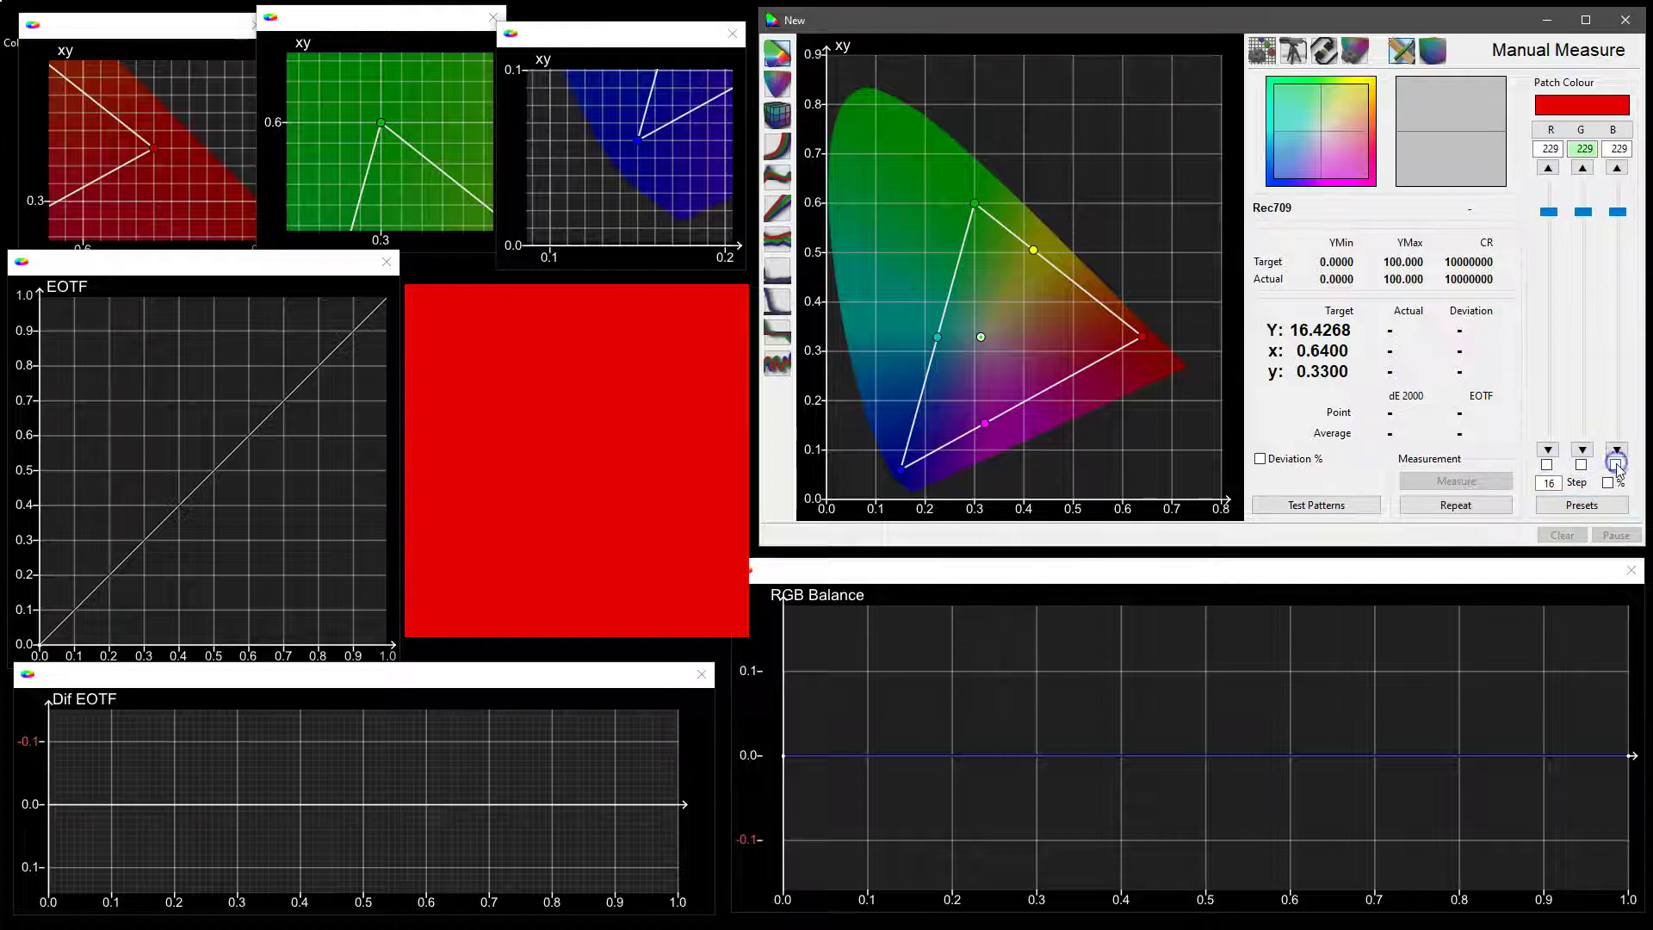
left_click(1567, 219)
left_click_drag(1560, 214, 1583, 321)
left_click(1620, 215)
left_click_drag(1624, 222, 1618, 362)
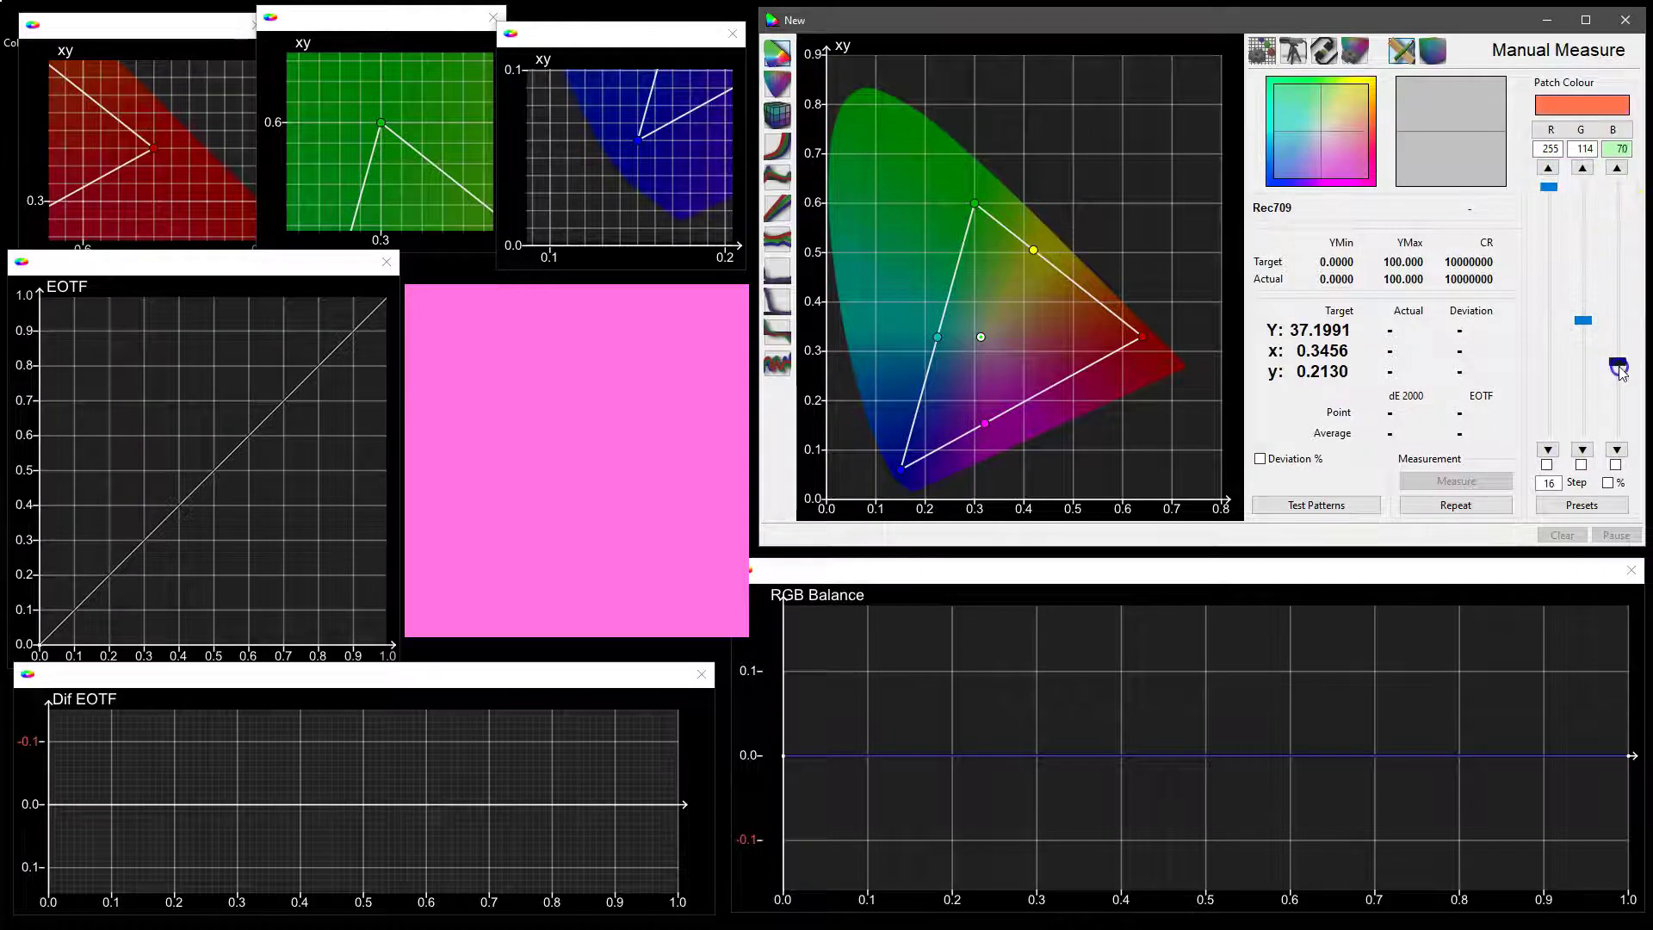
left_click_drag(1550, 186, 1550, 341)
left_click_drag(1582, 321, 1583, 225)
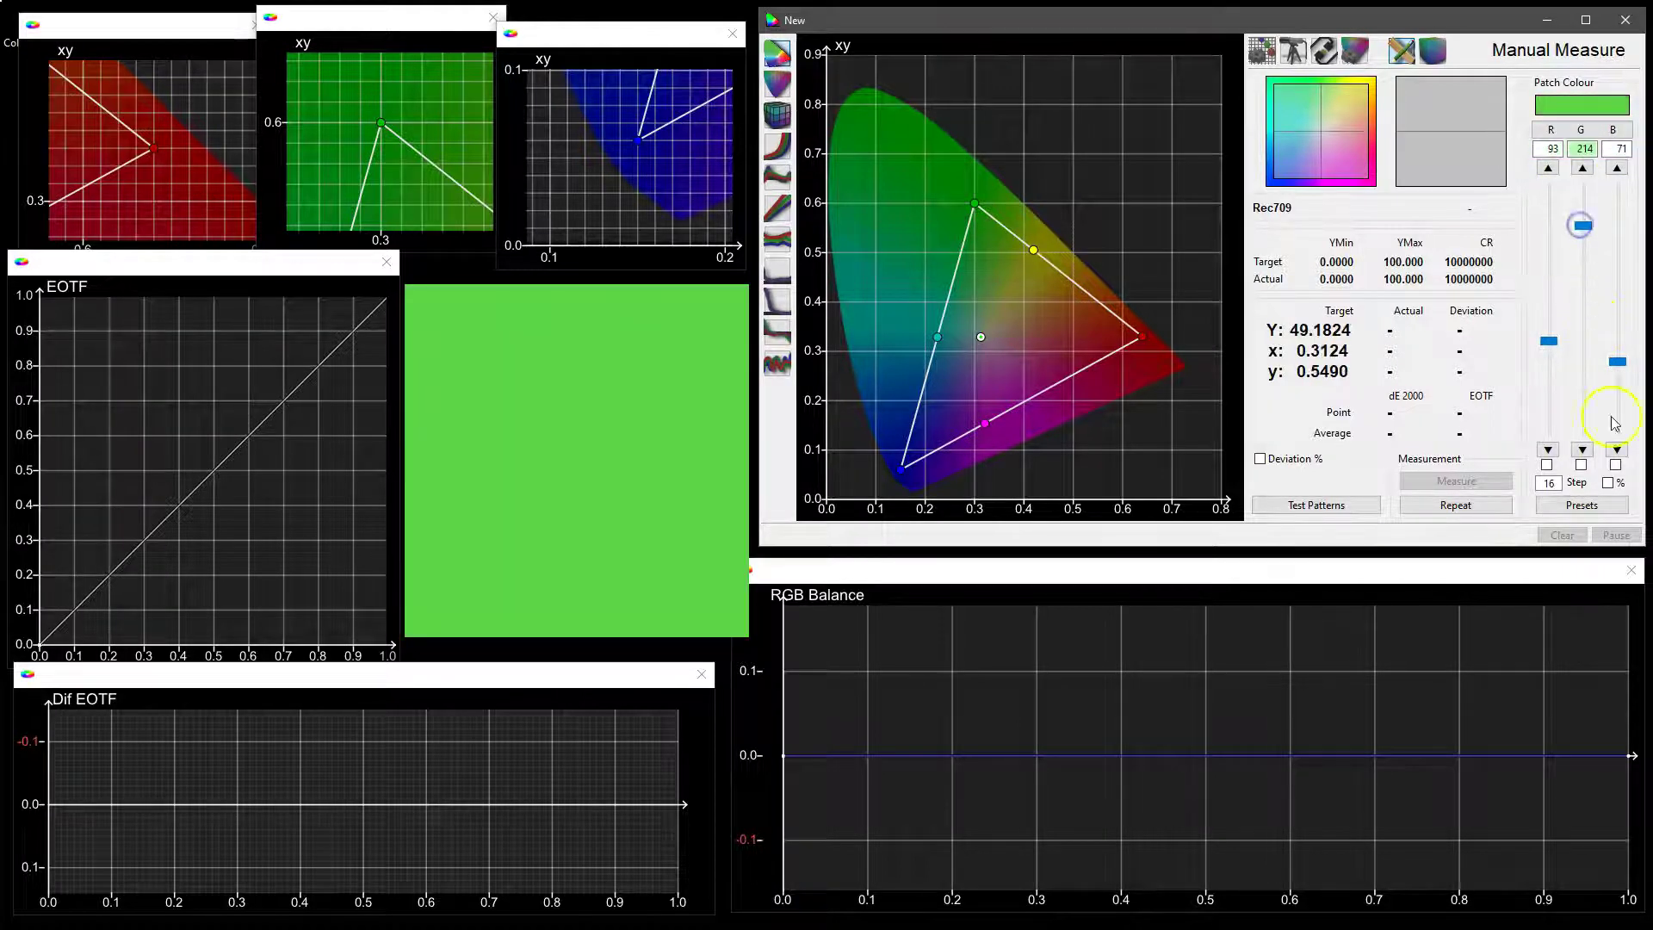
left_click(1593, 514)
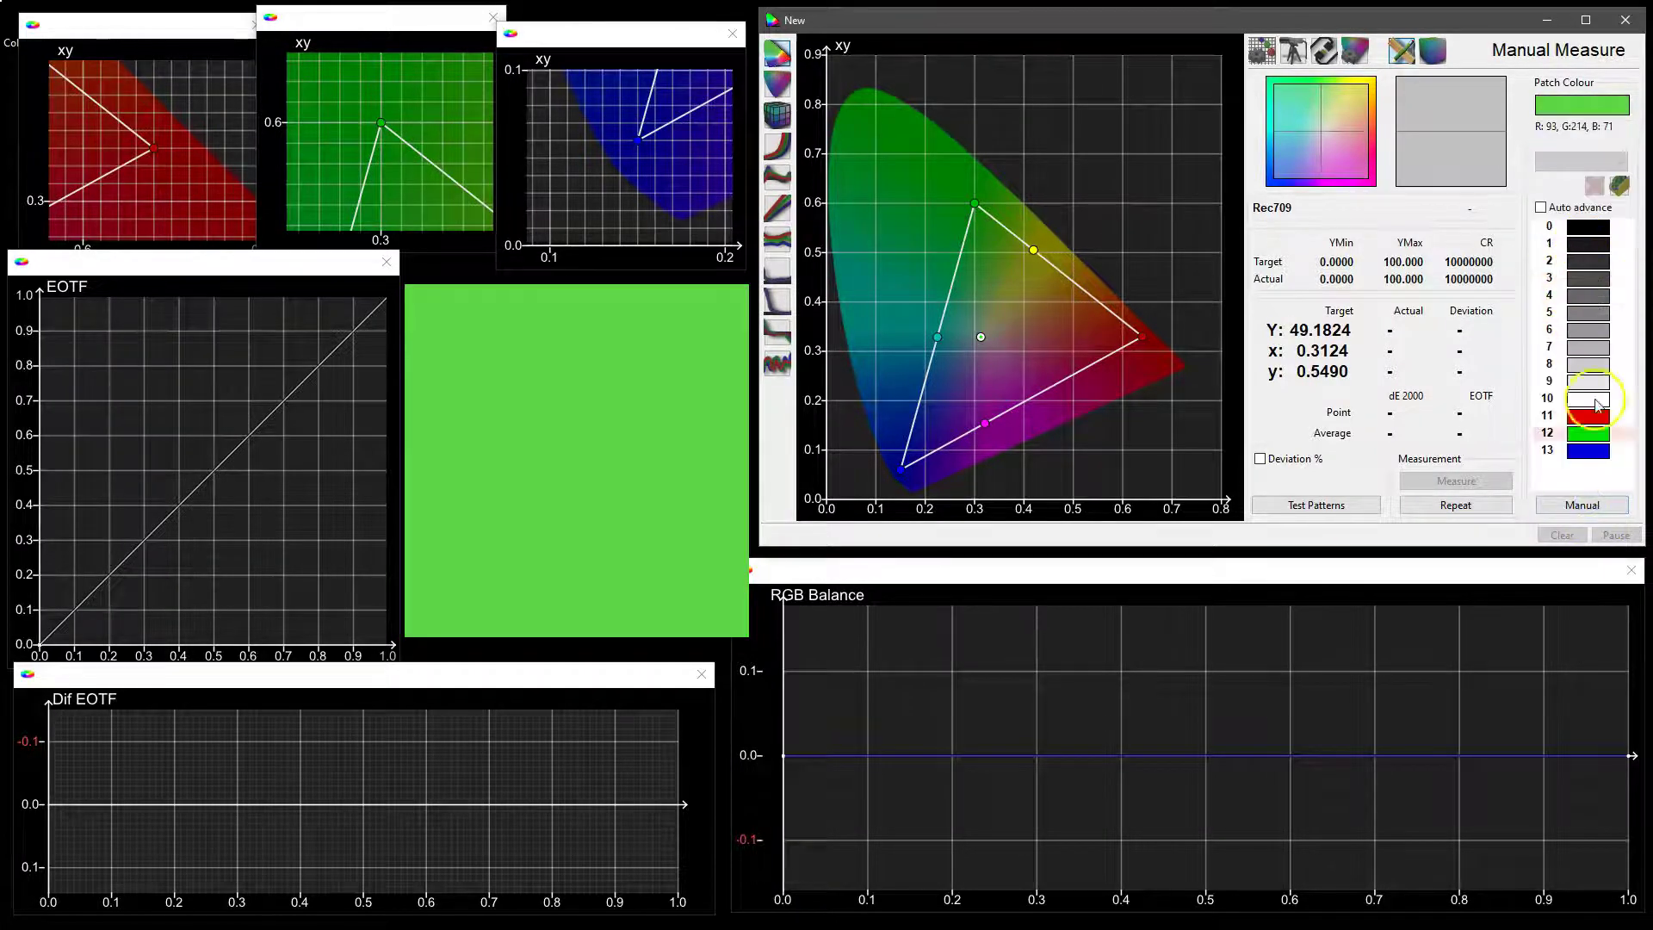
left_click(1593, 399)
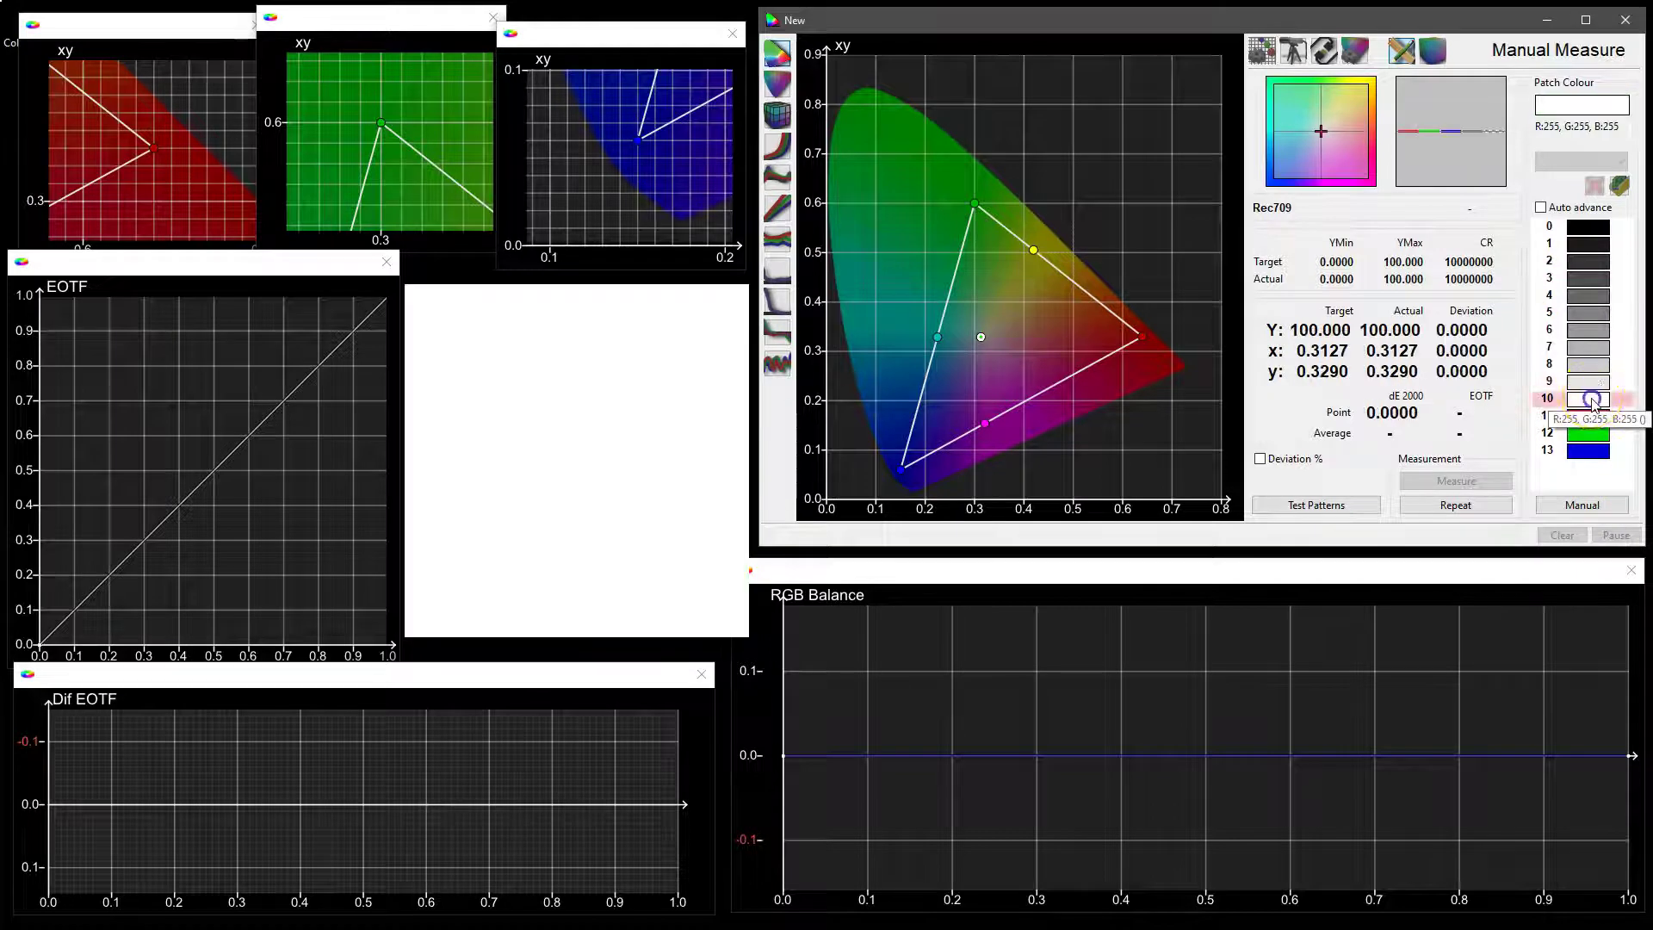
left_click(1571, 510)
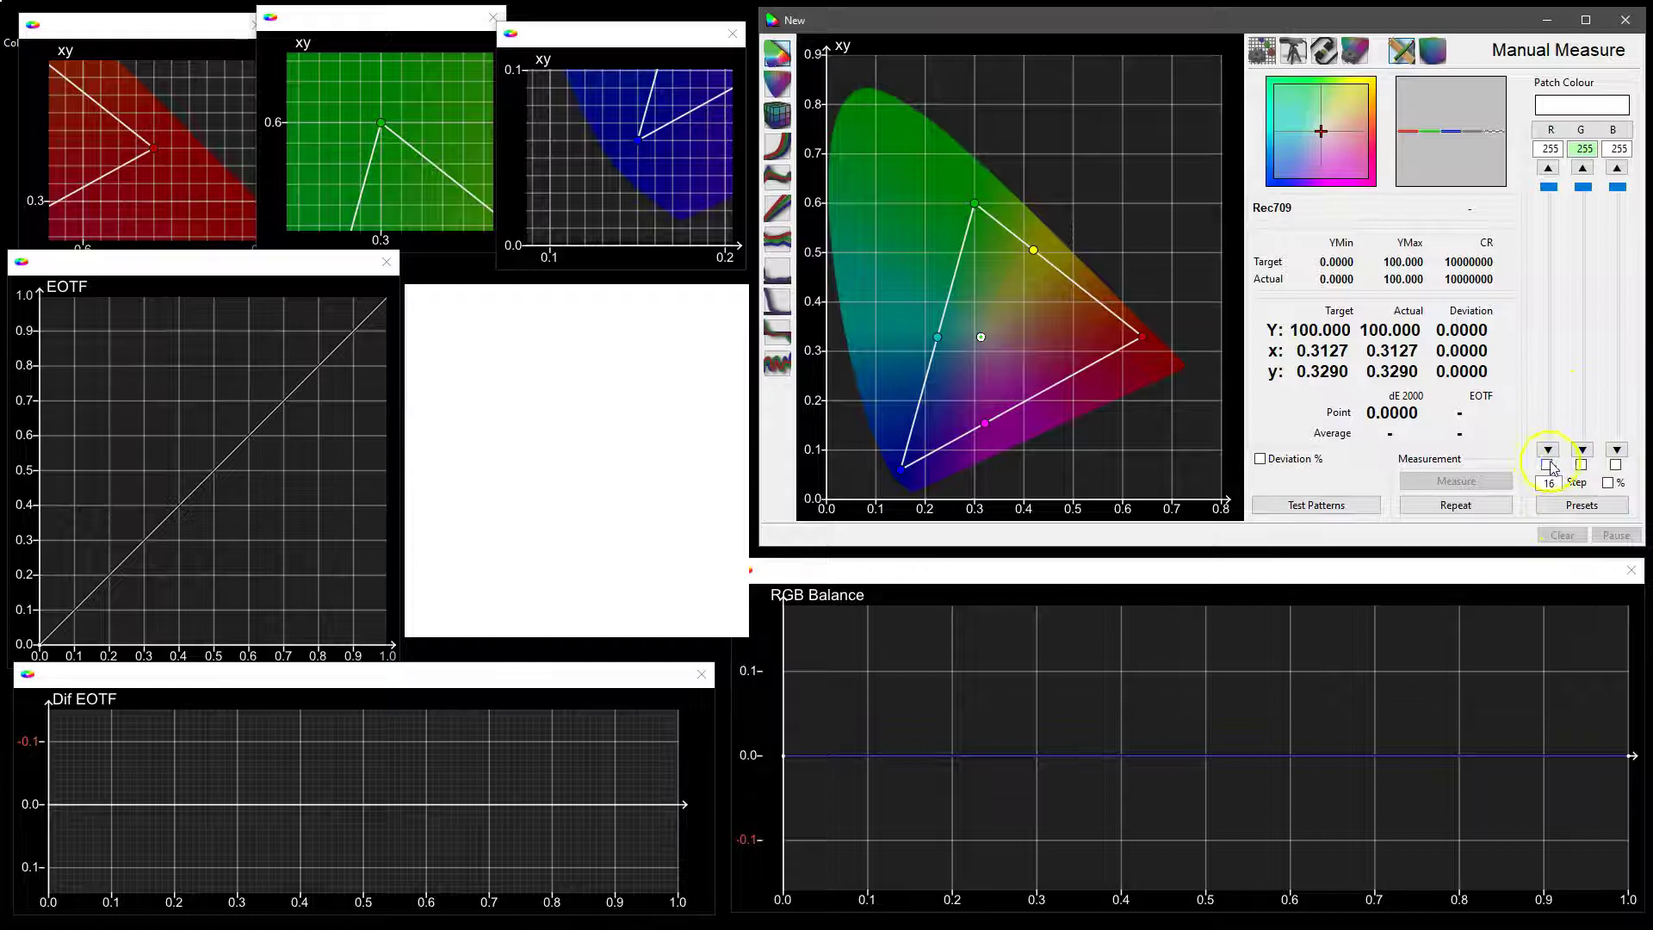
left_click(1616, 464)
left_click(1619, 187)
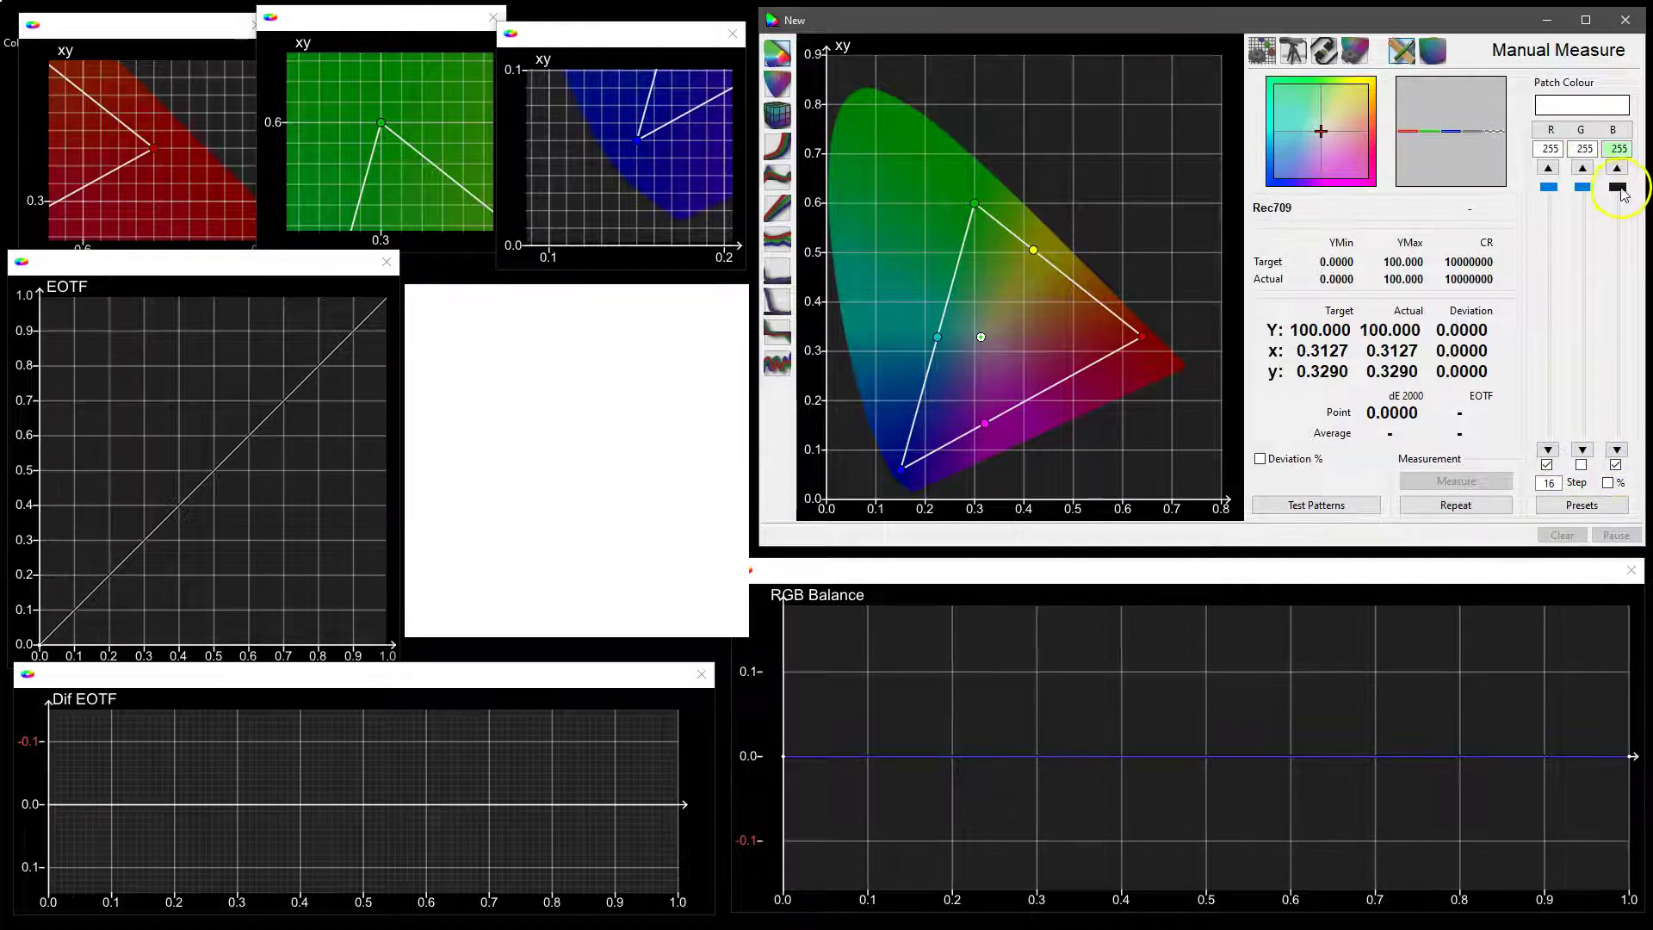
left_click_drag(1622, 194, 1629, 446)
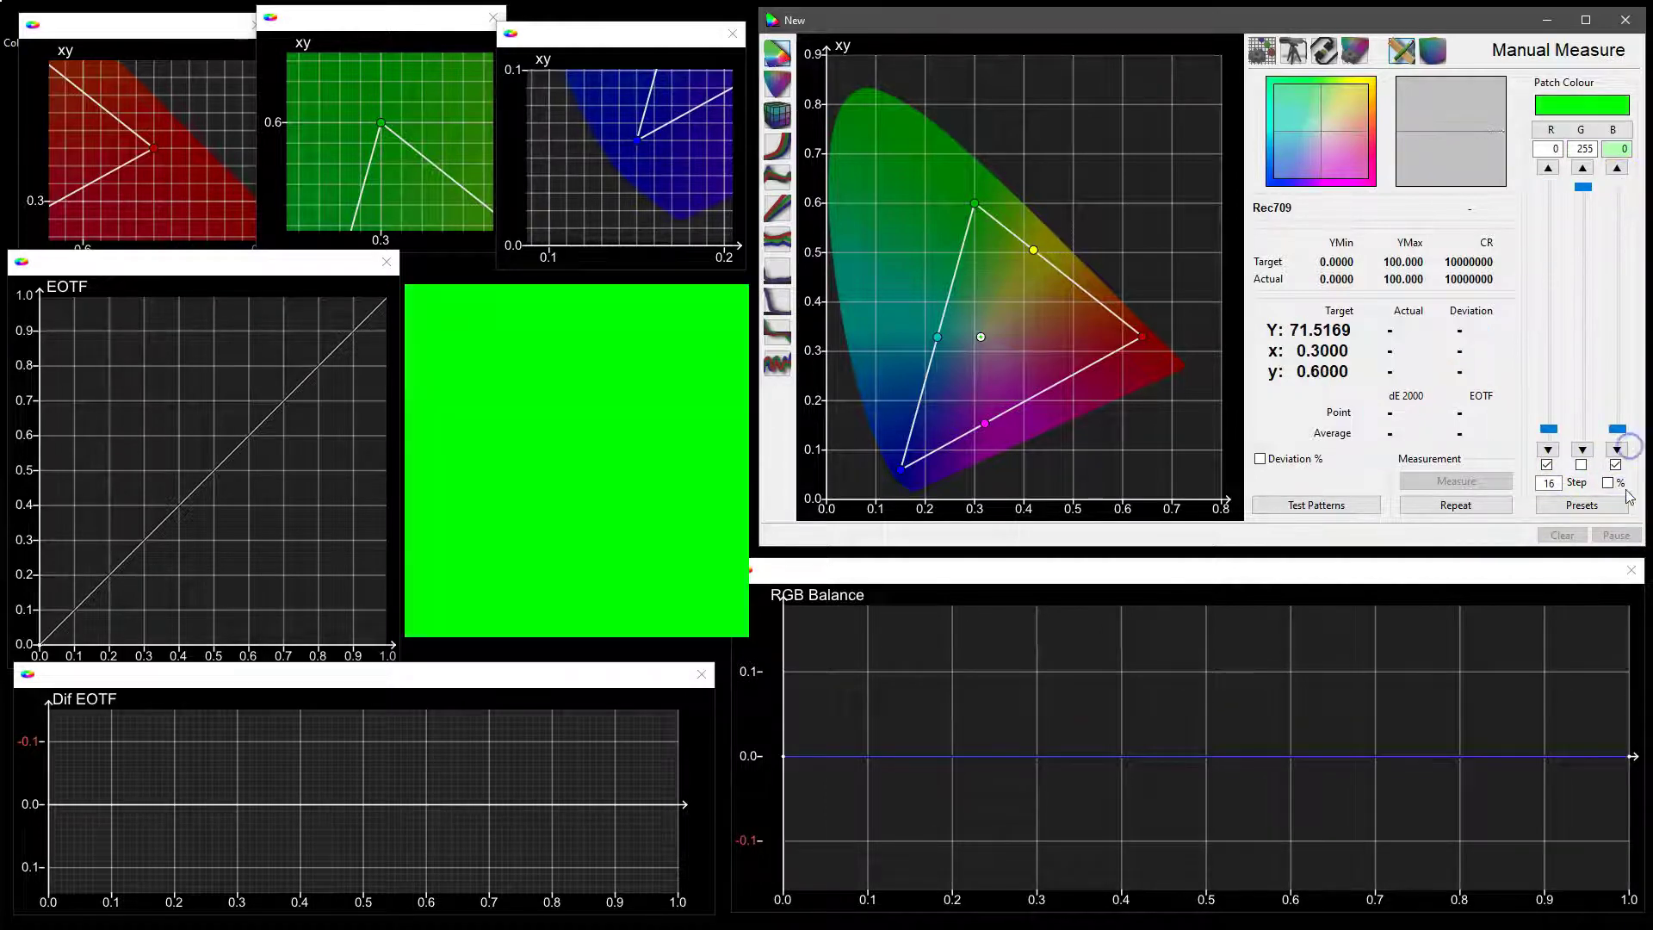
left_click_drag(1588, 197, 1588, 308)
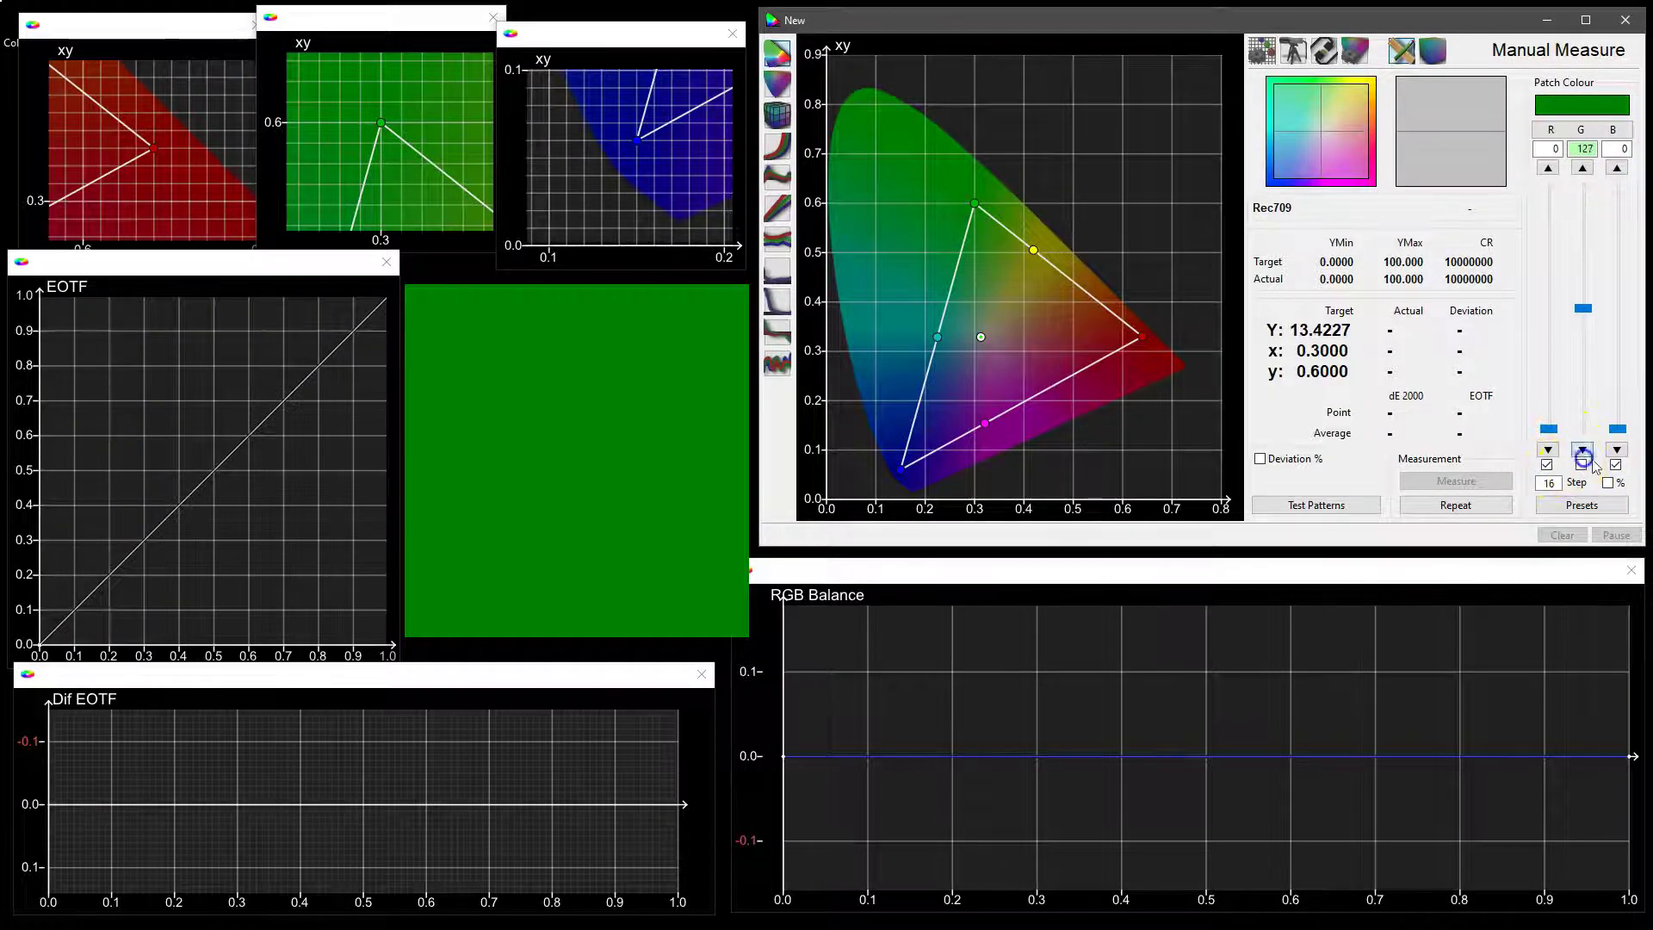
left_click_drag(1584, 308, 1581, 214)
left_click(1597, 515)
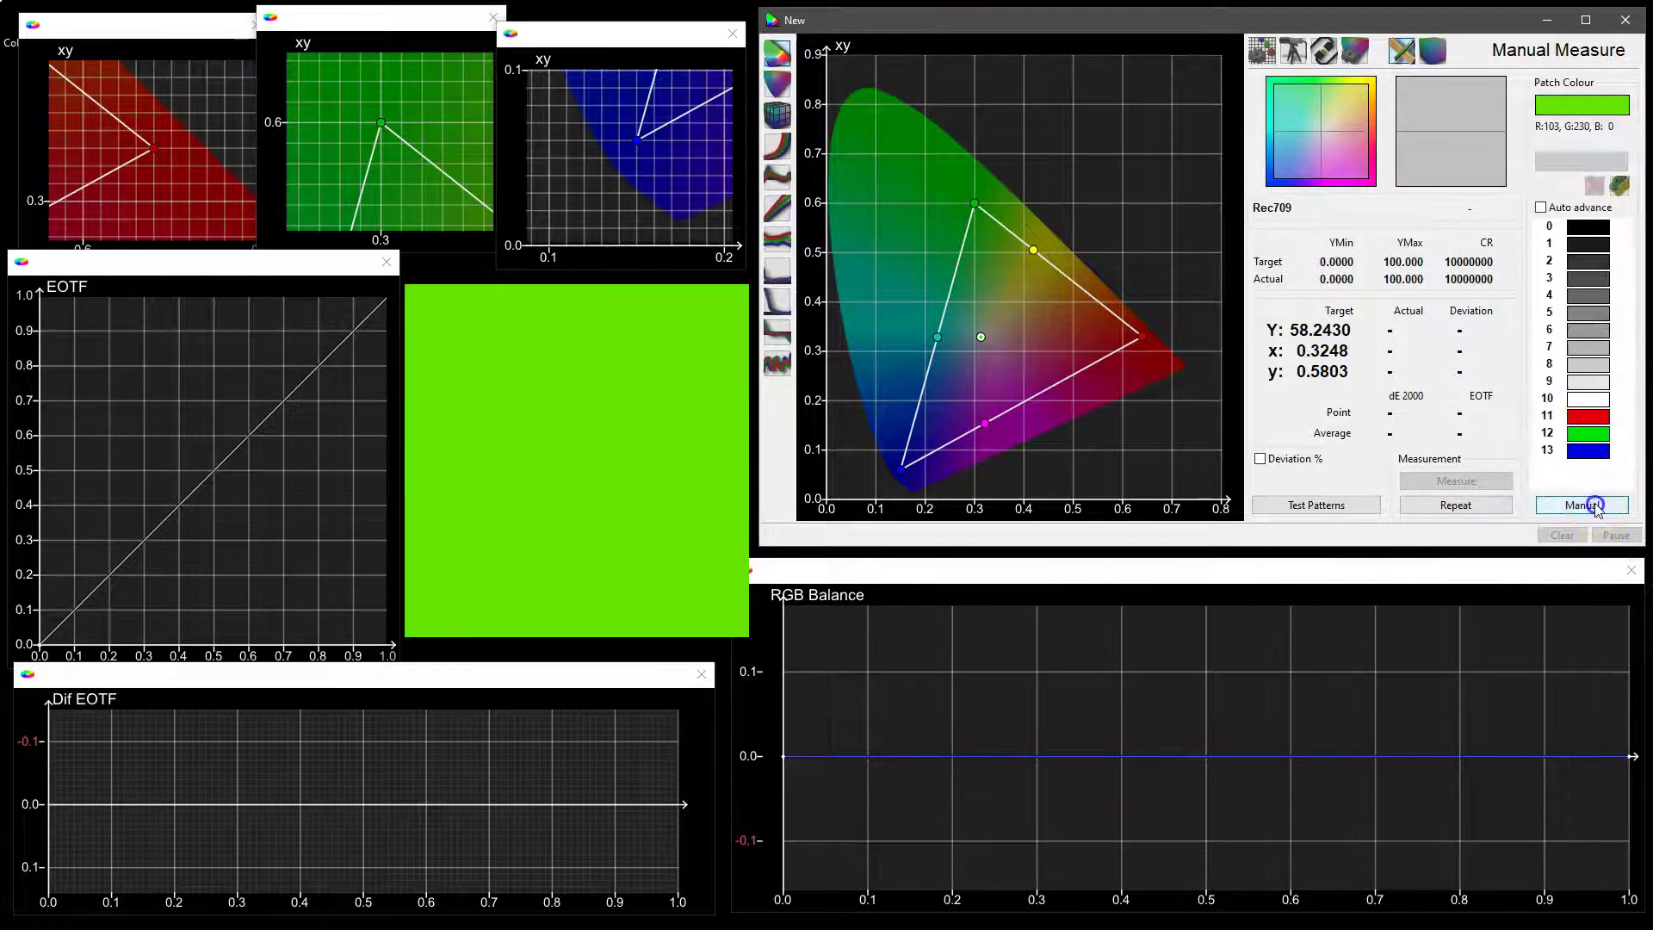
left_click(1598, 228)
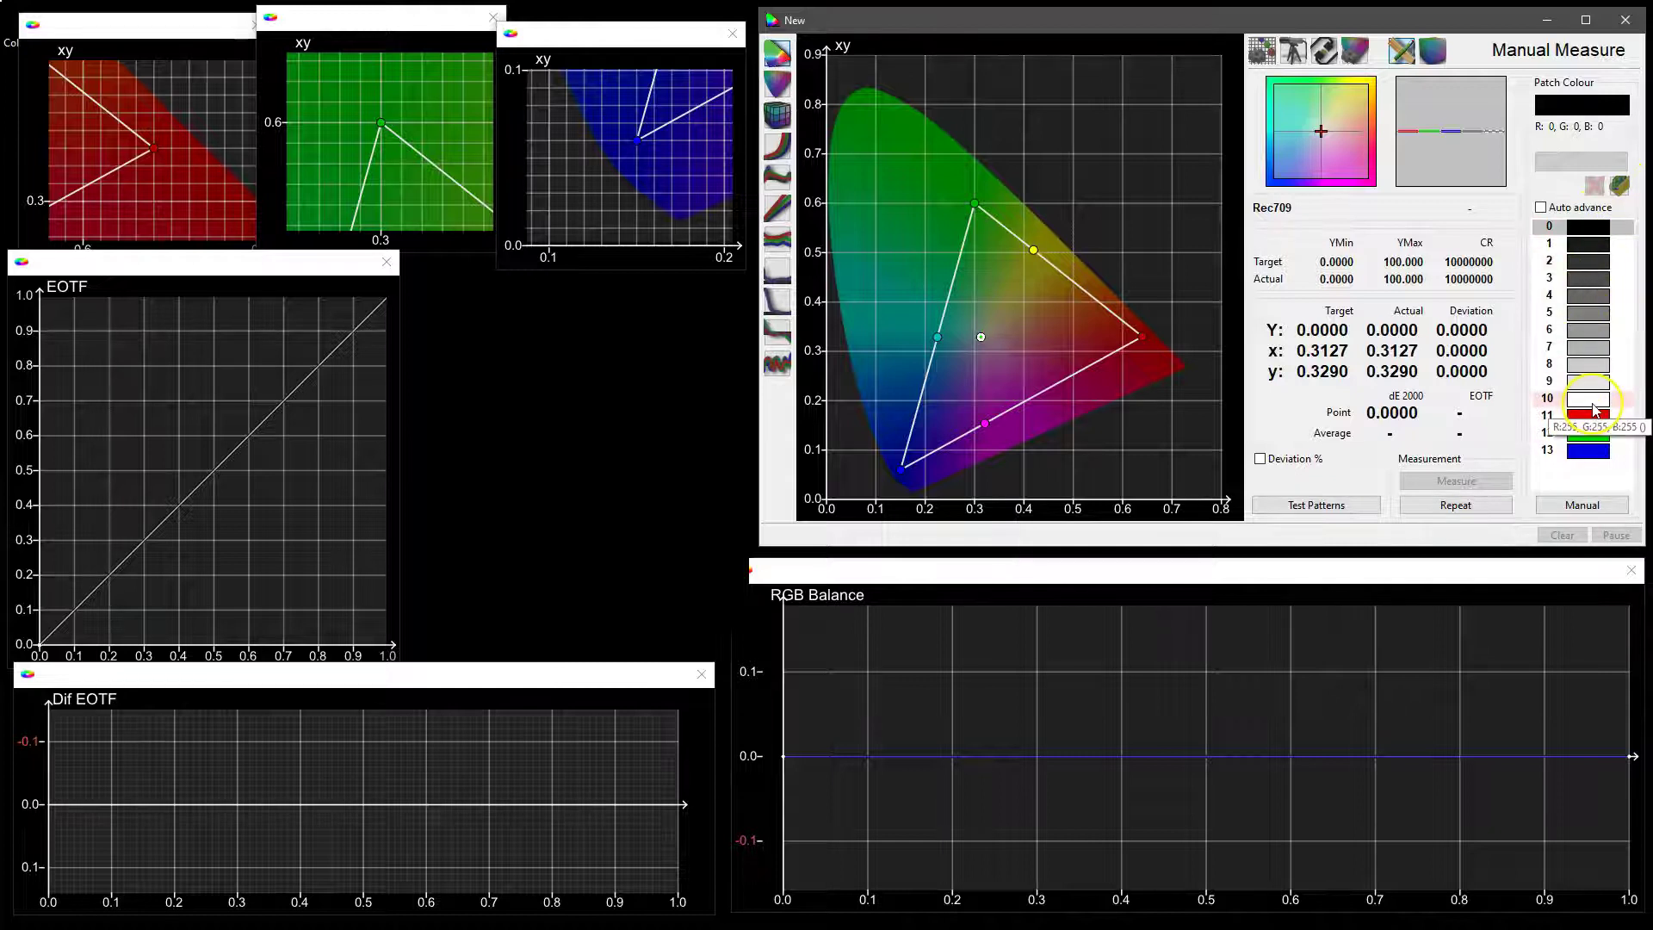
left_click(1582, 504)
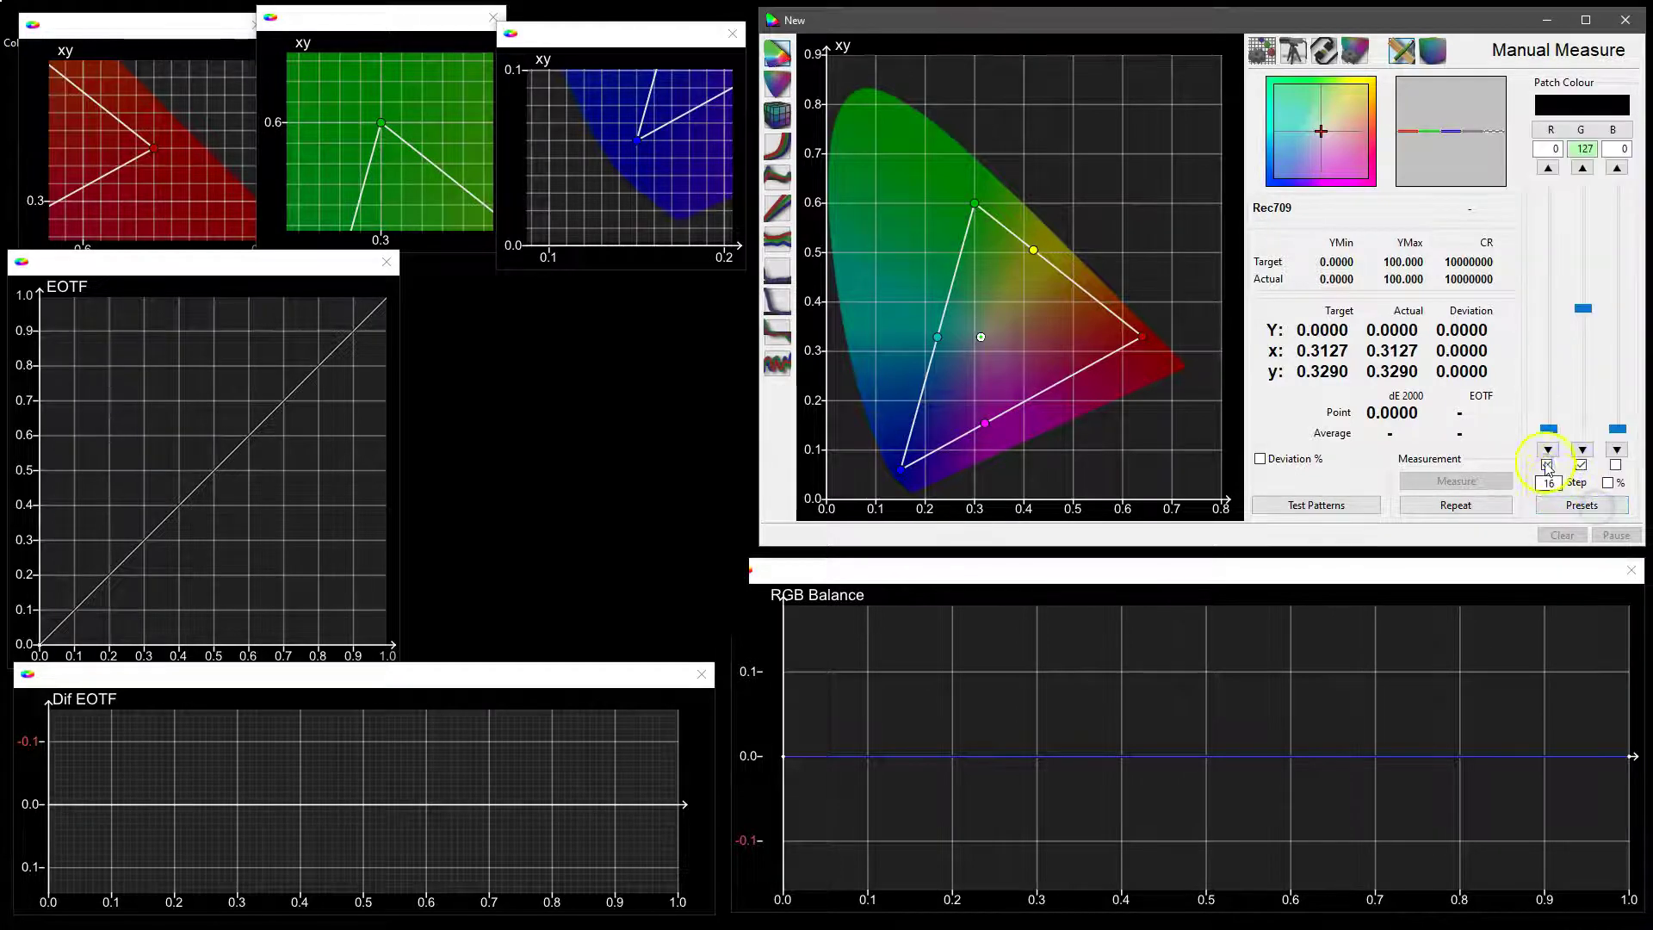
left_click(1546, 464)
left_click(1582, 504)
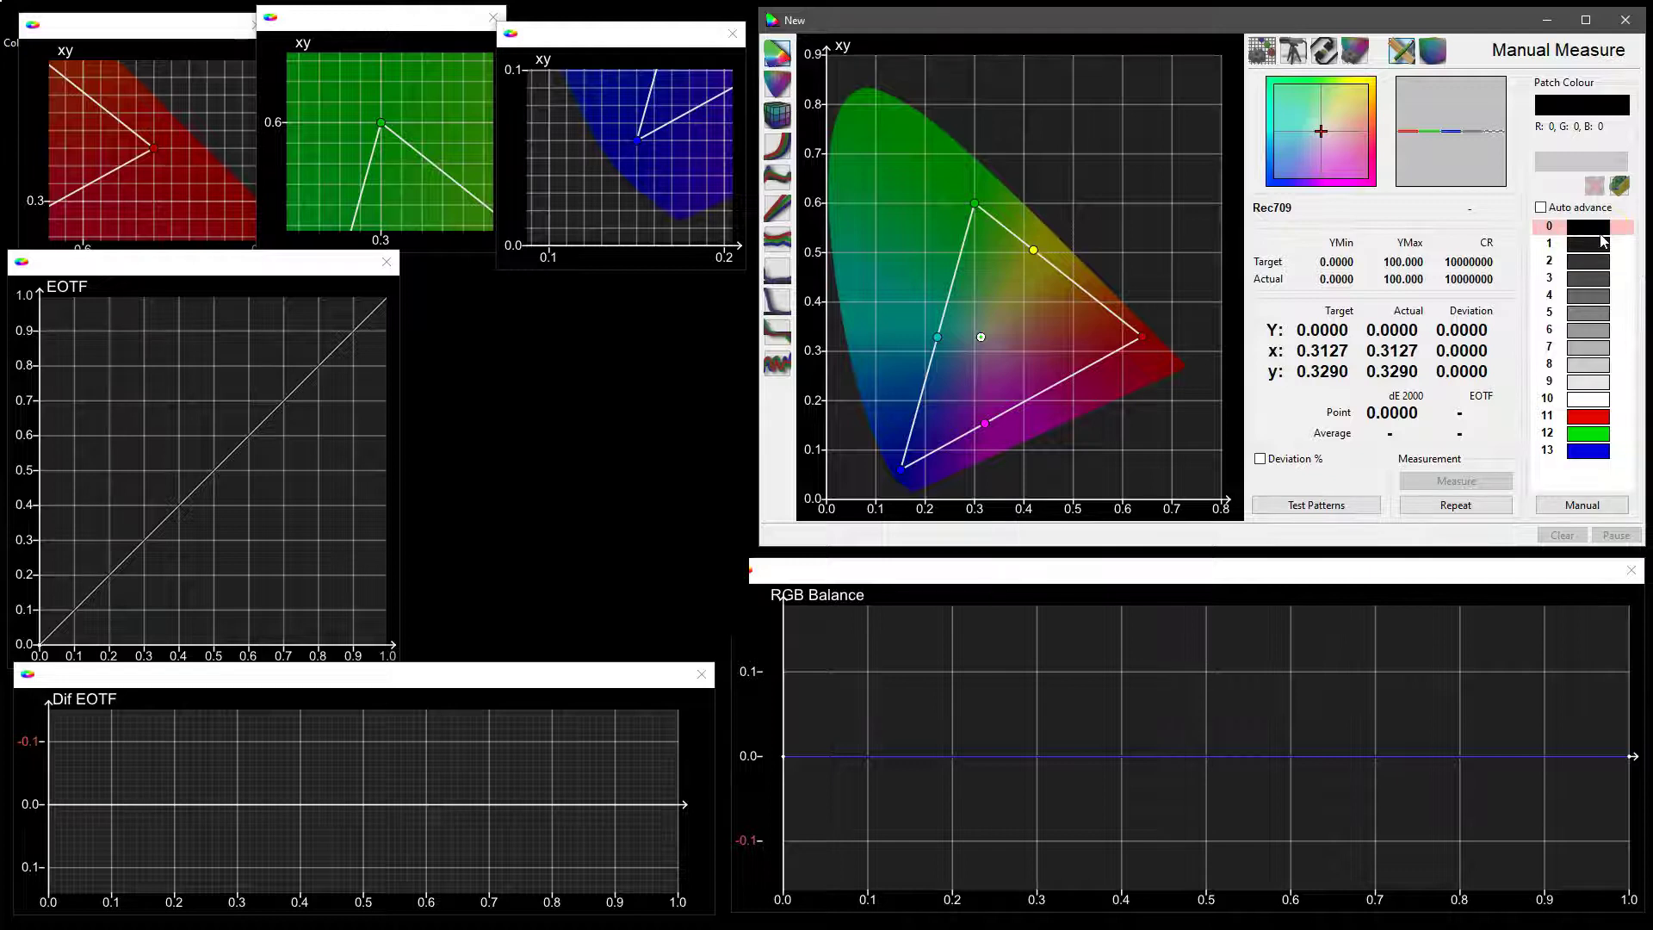
Display white patch 10 and connect the i1Display Pro OEM probe in Probe Options
left_click(1589, 399)
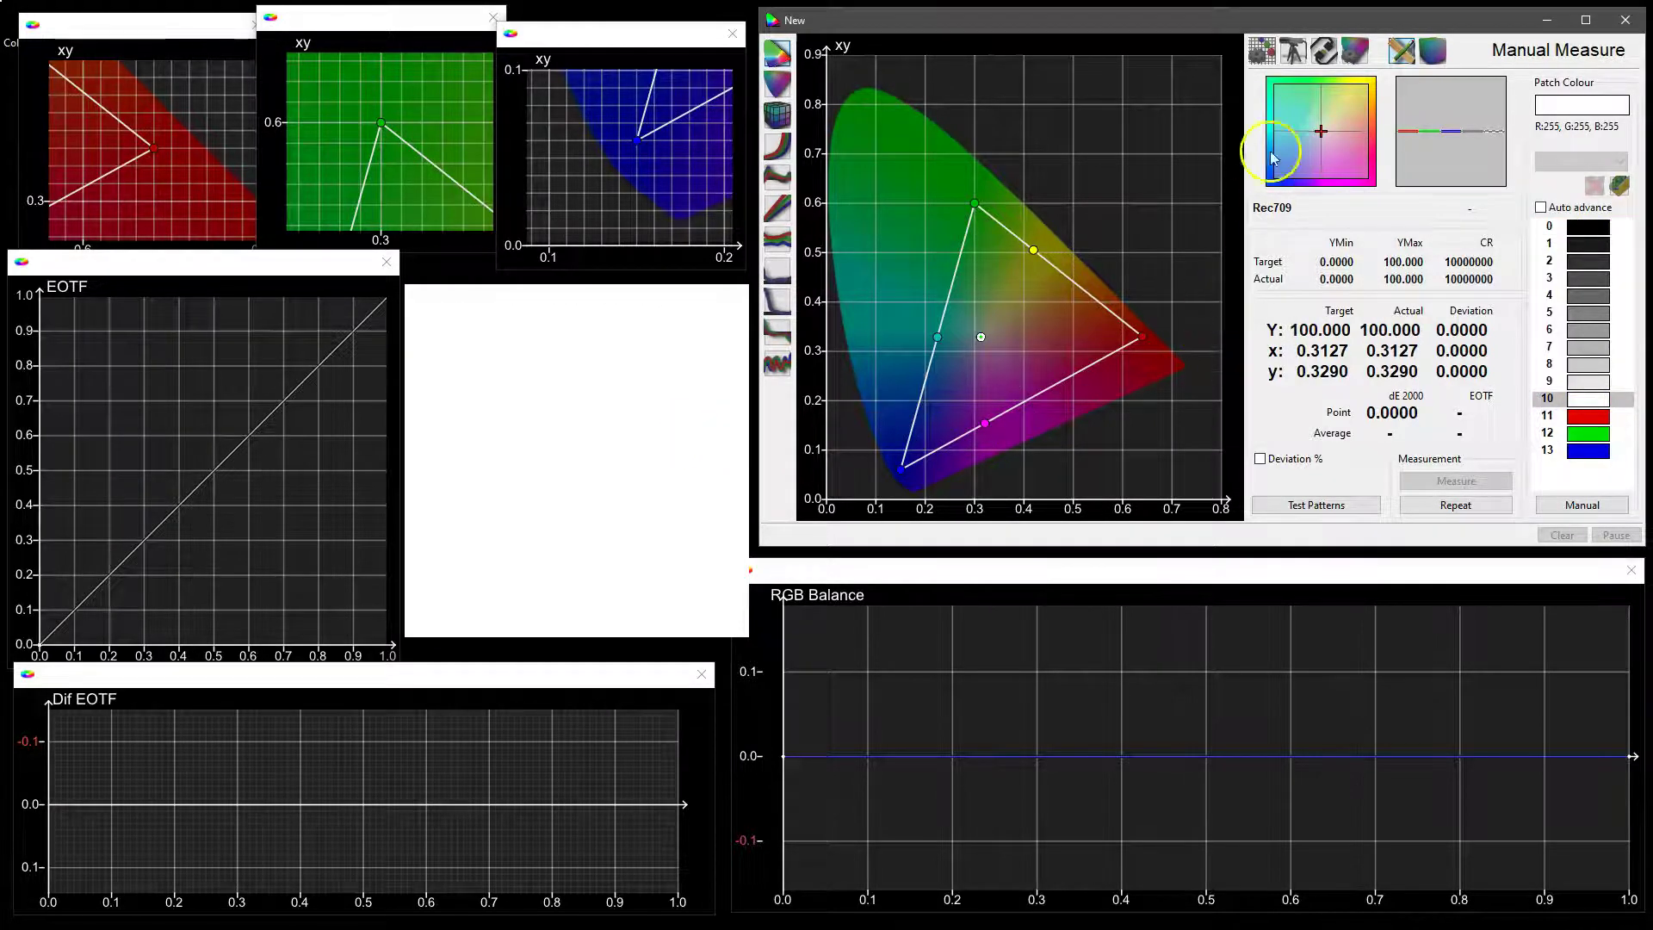
left_click(1290, 51)
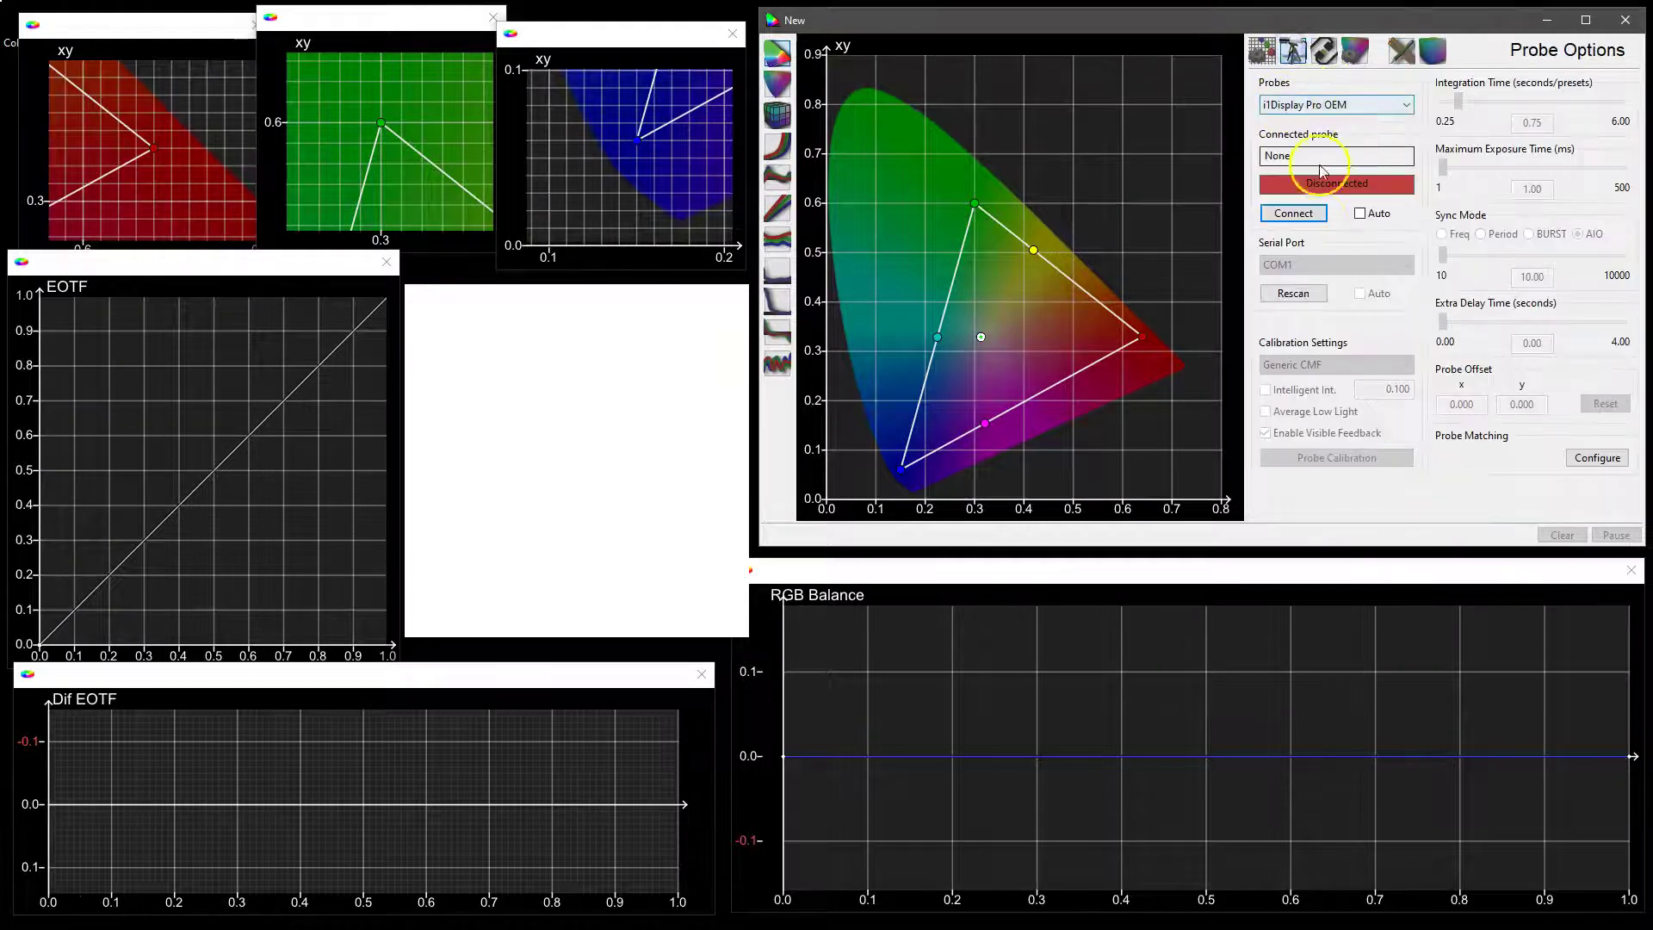
left_click(1296, 213)
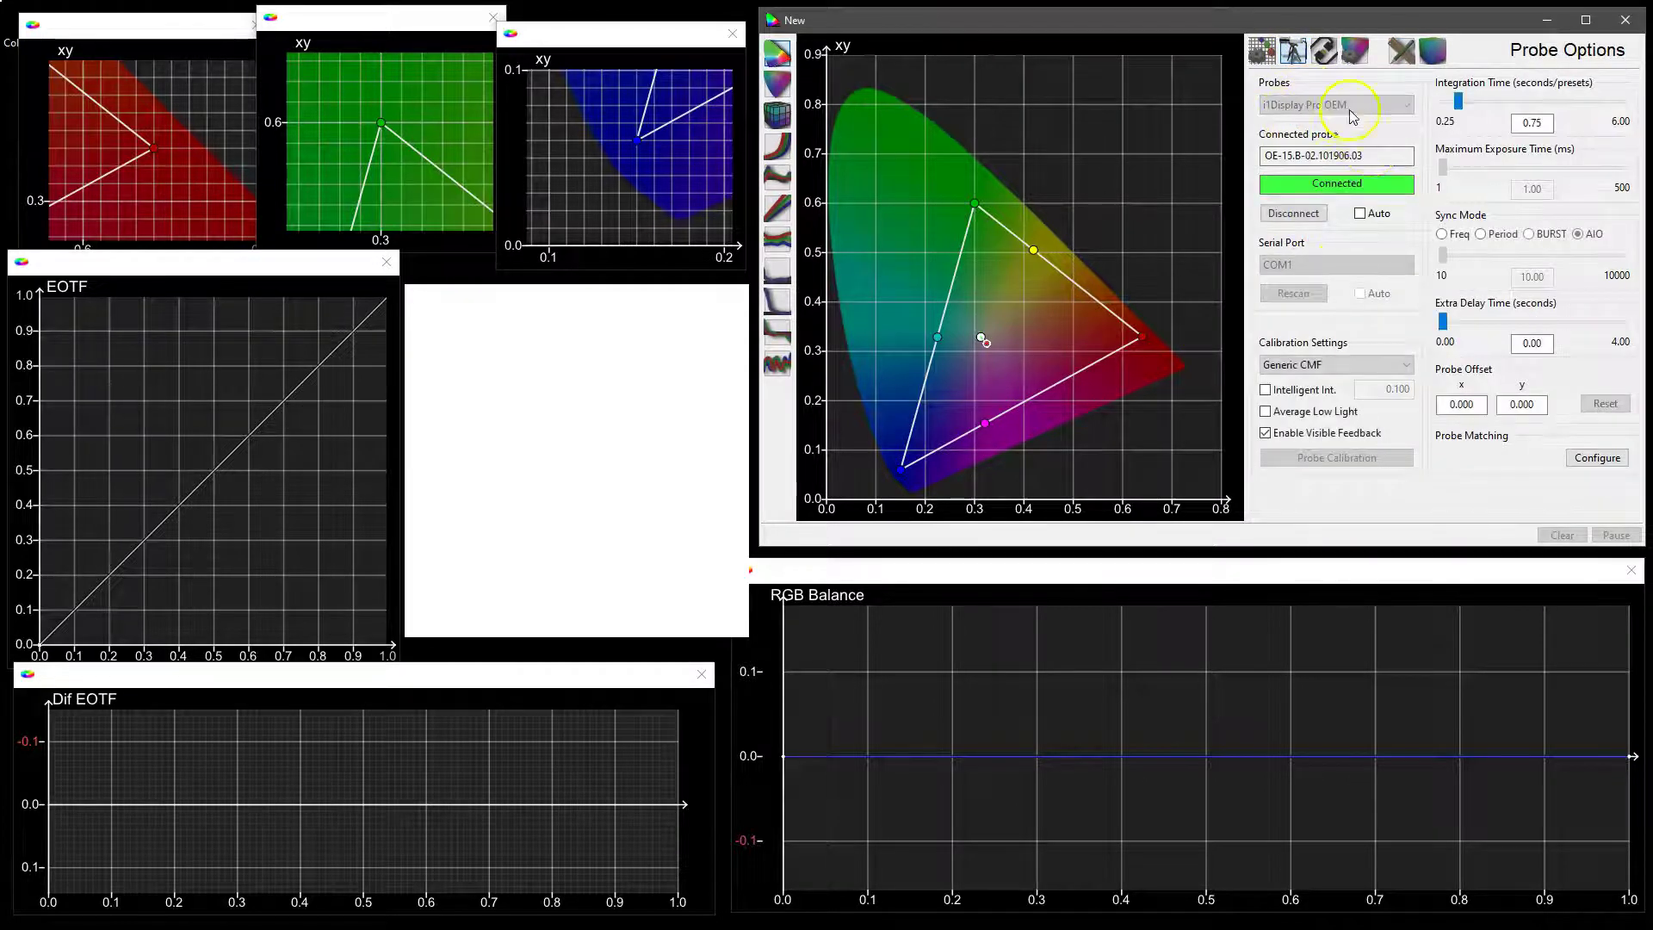
left_click(1370, 149)
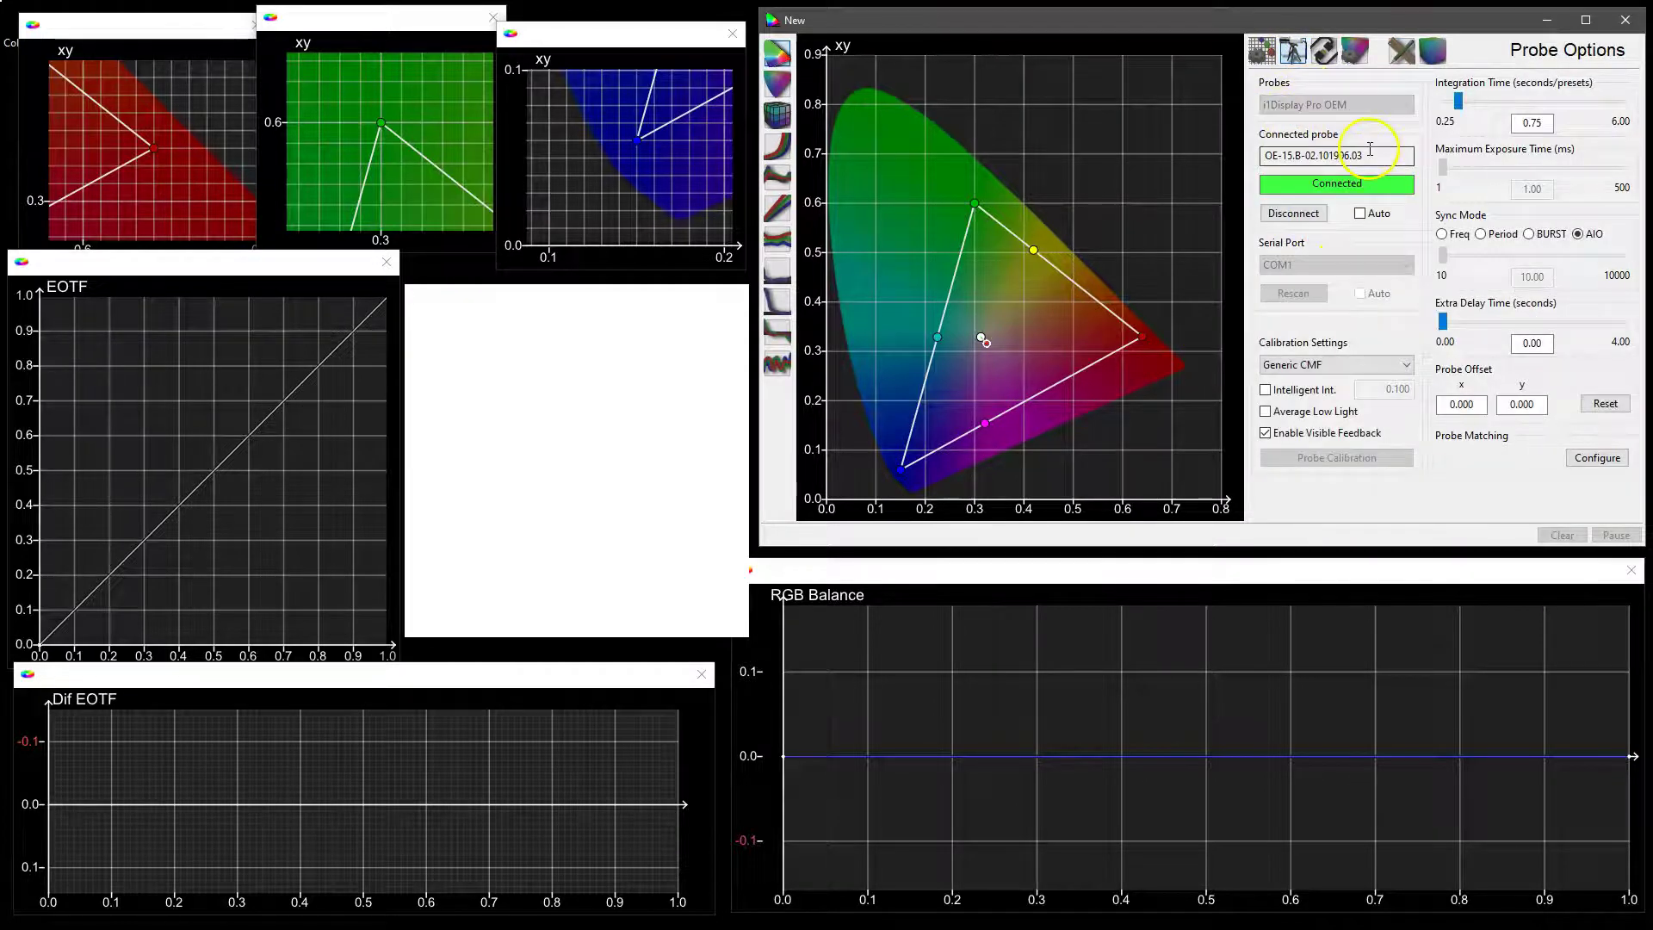
Measure white patch 10, reading Y 99.480, x 0.3115, y 0.3282, dE 2000 0.6447
left_click(1401, 57)
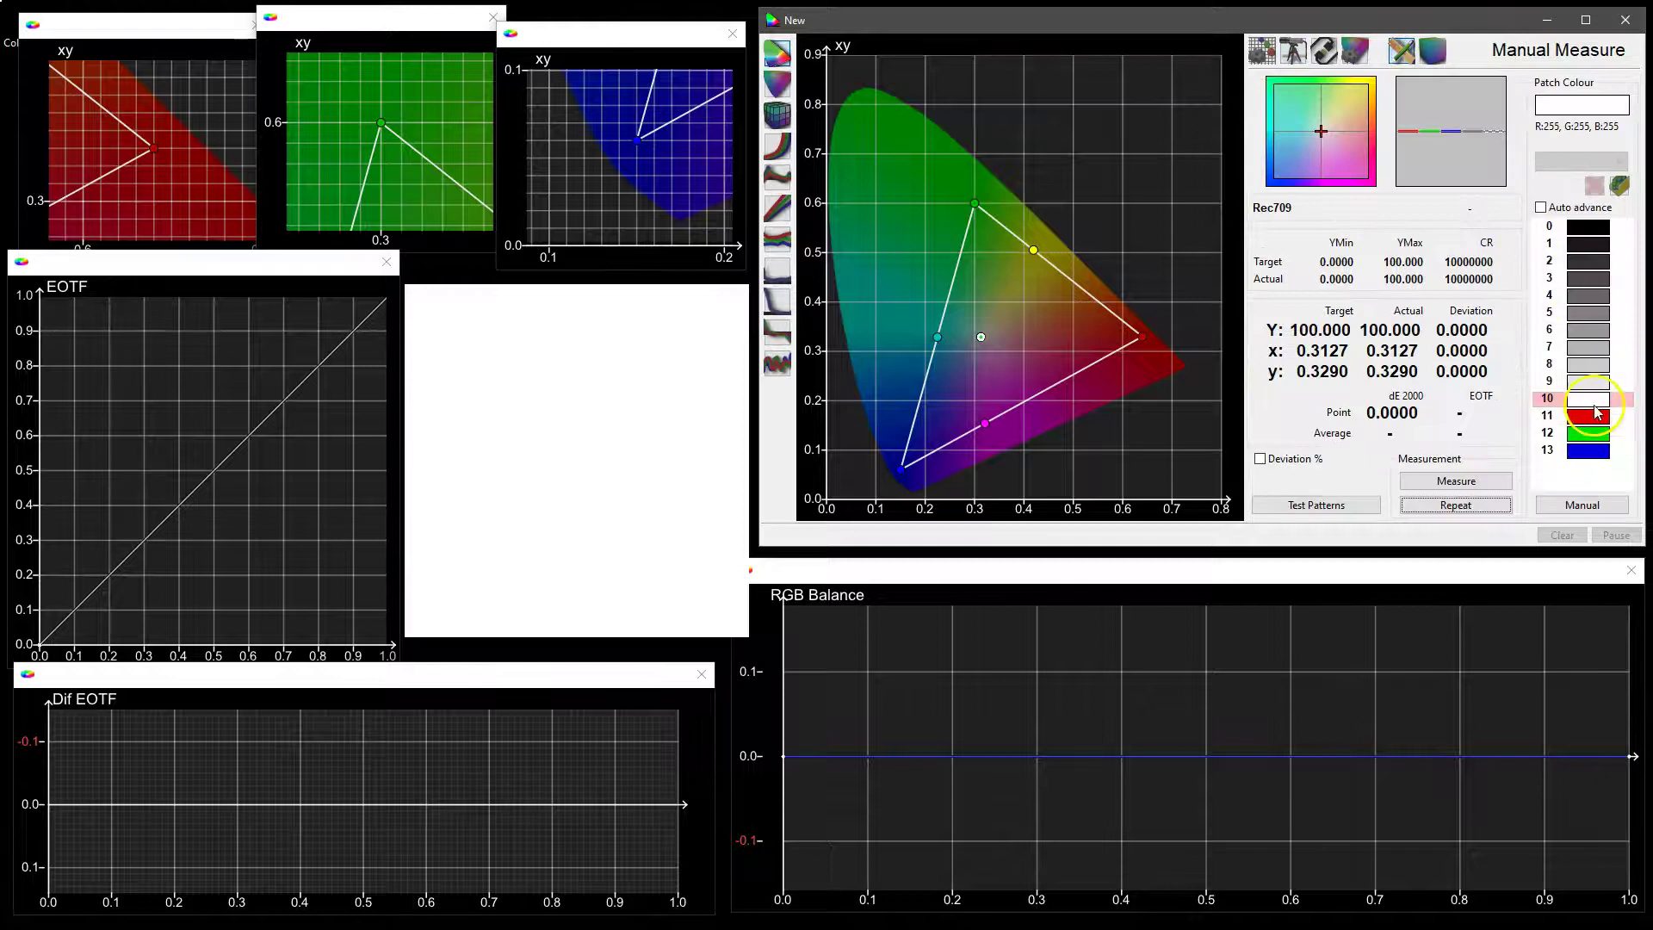
left_click(1593, 402)
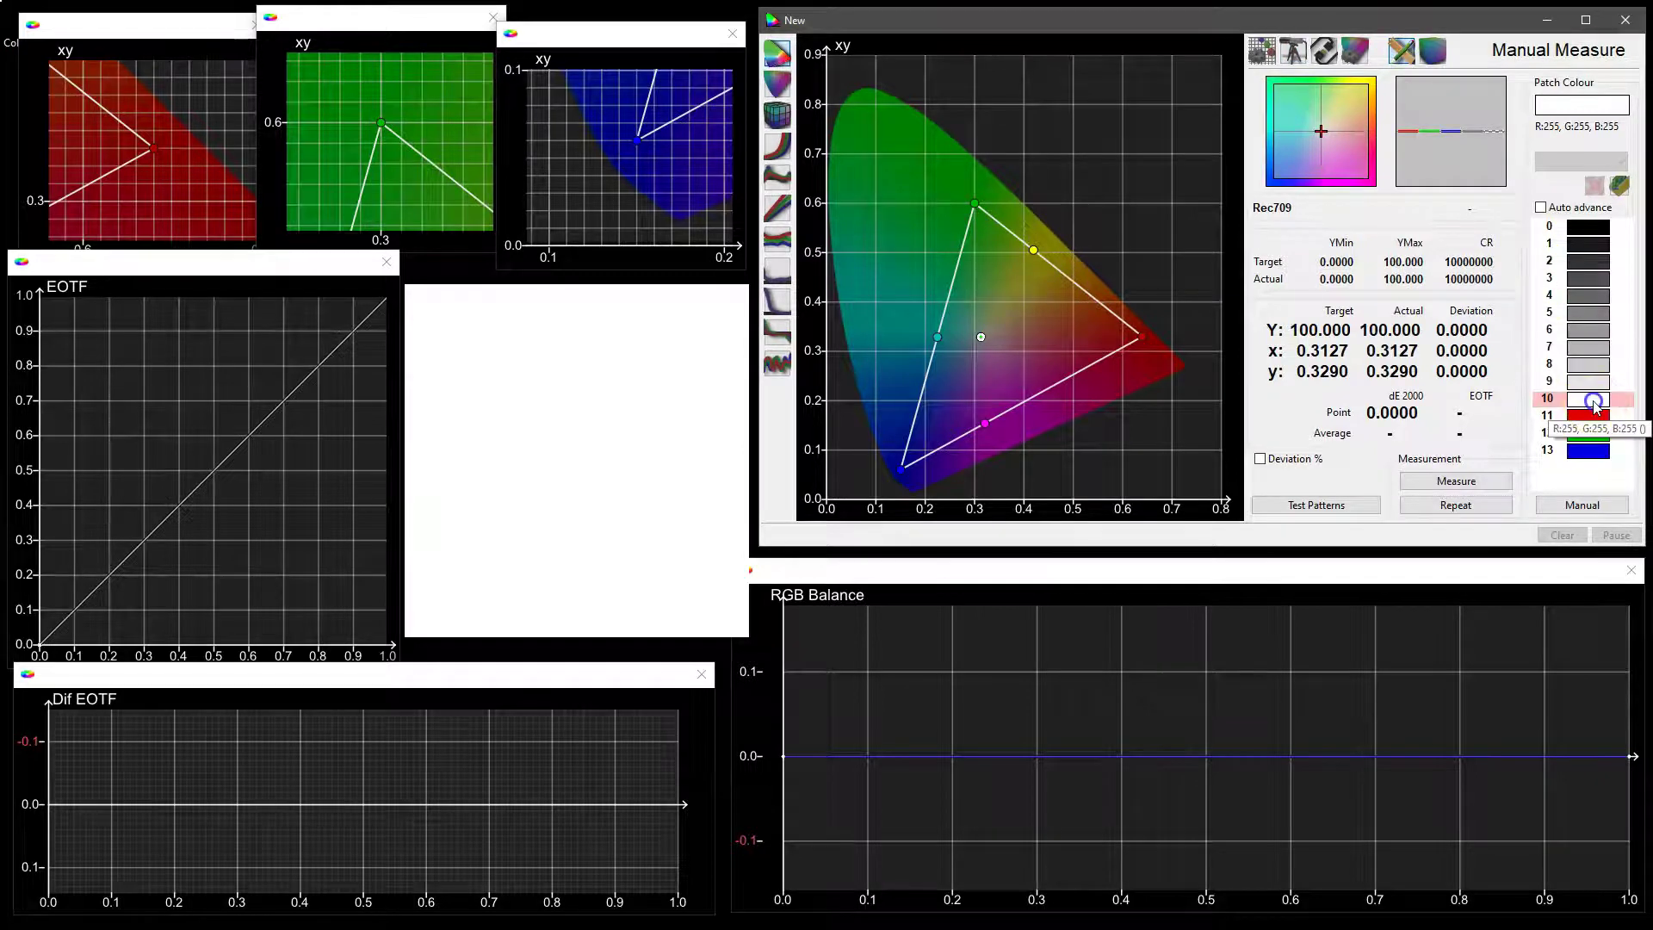
left_click(1451, 482)
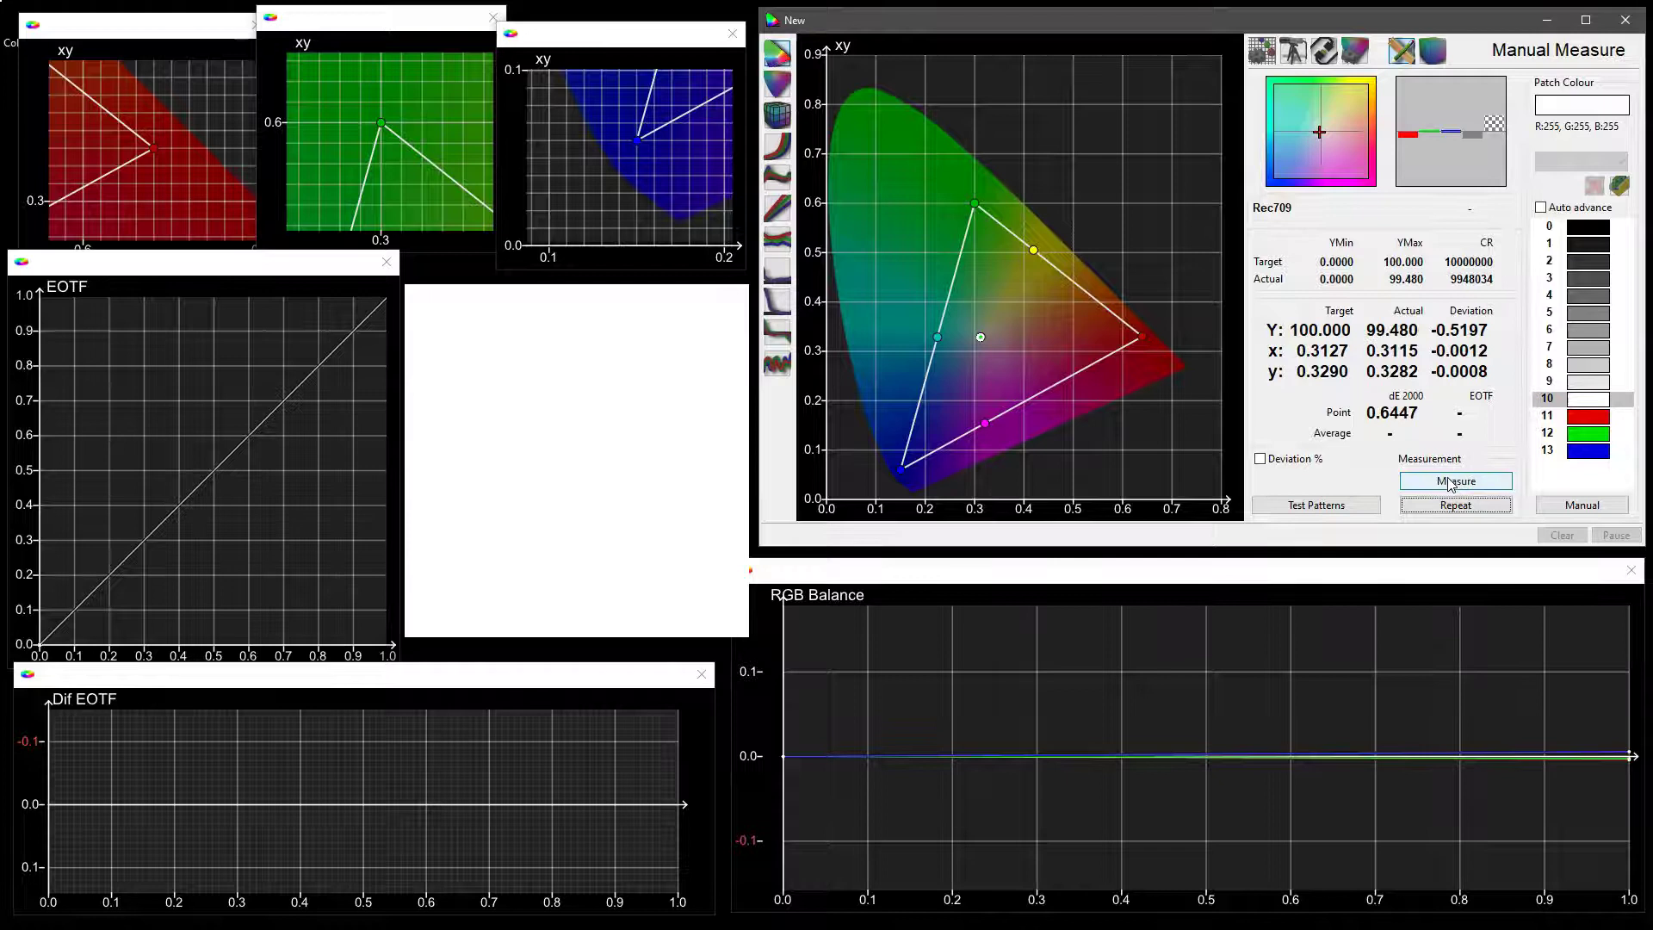
left_click(1610, 760)
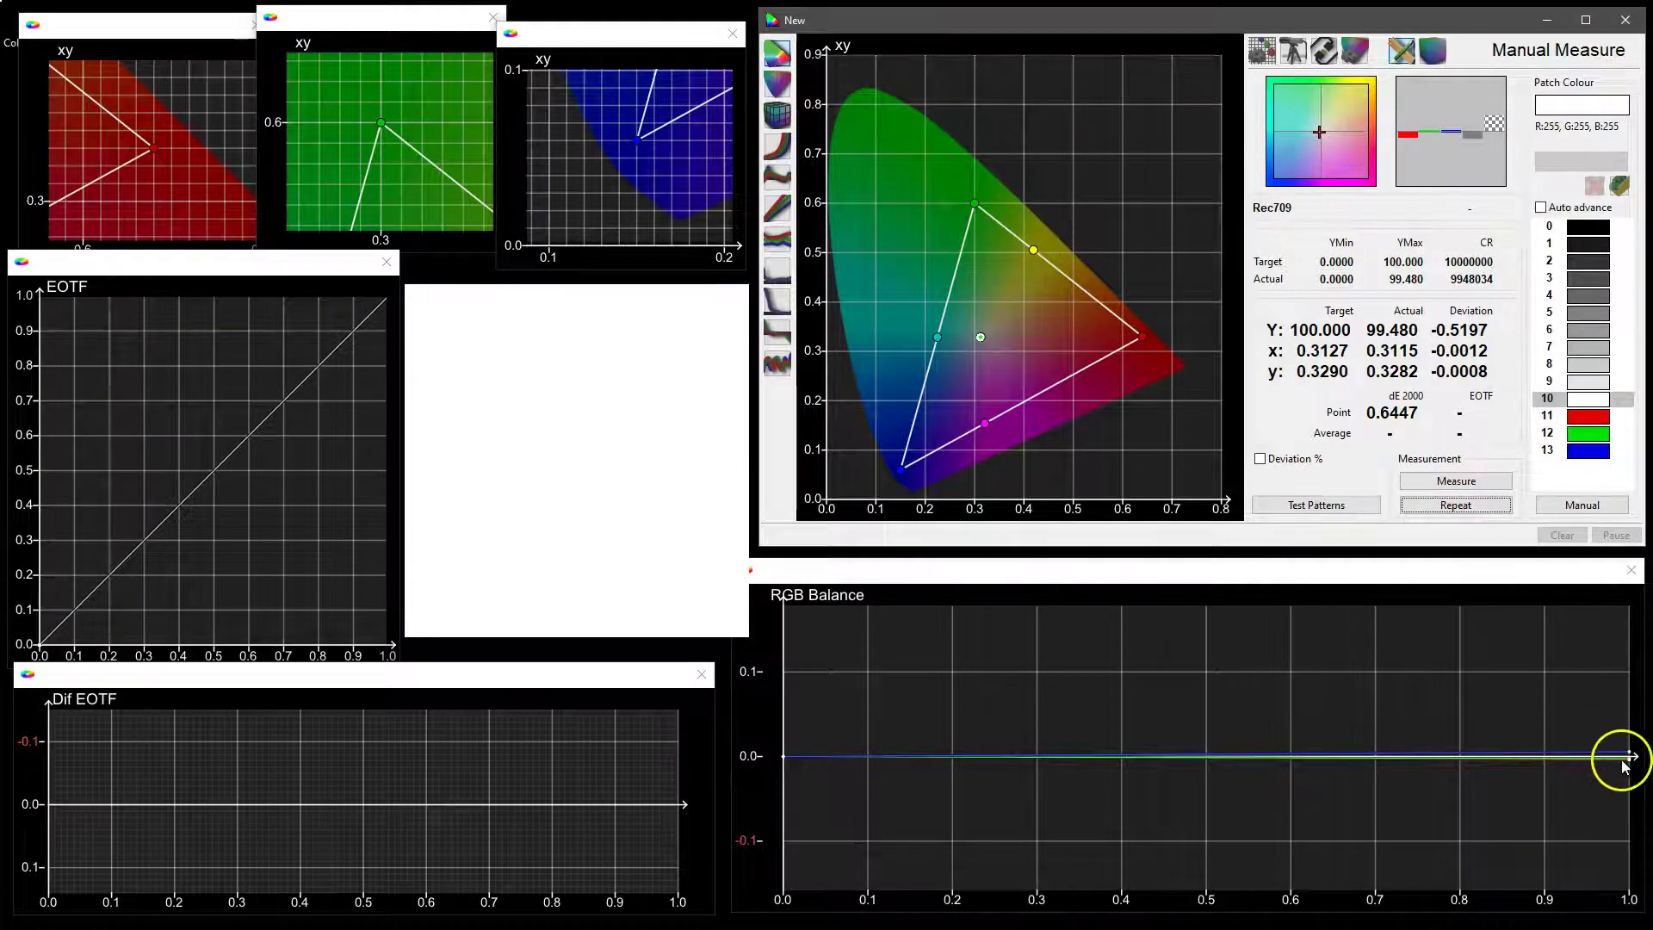
left_click(1034, 251)
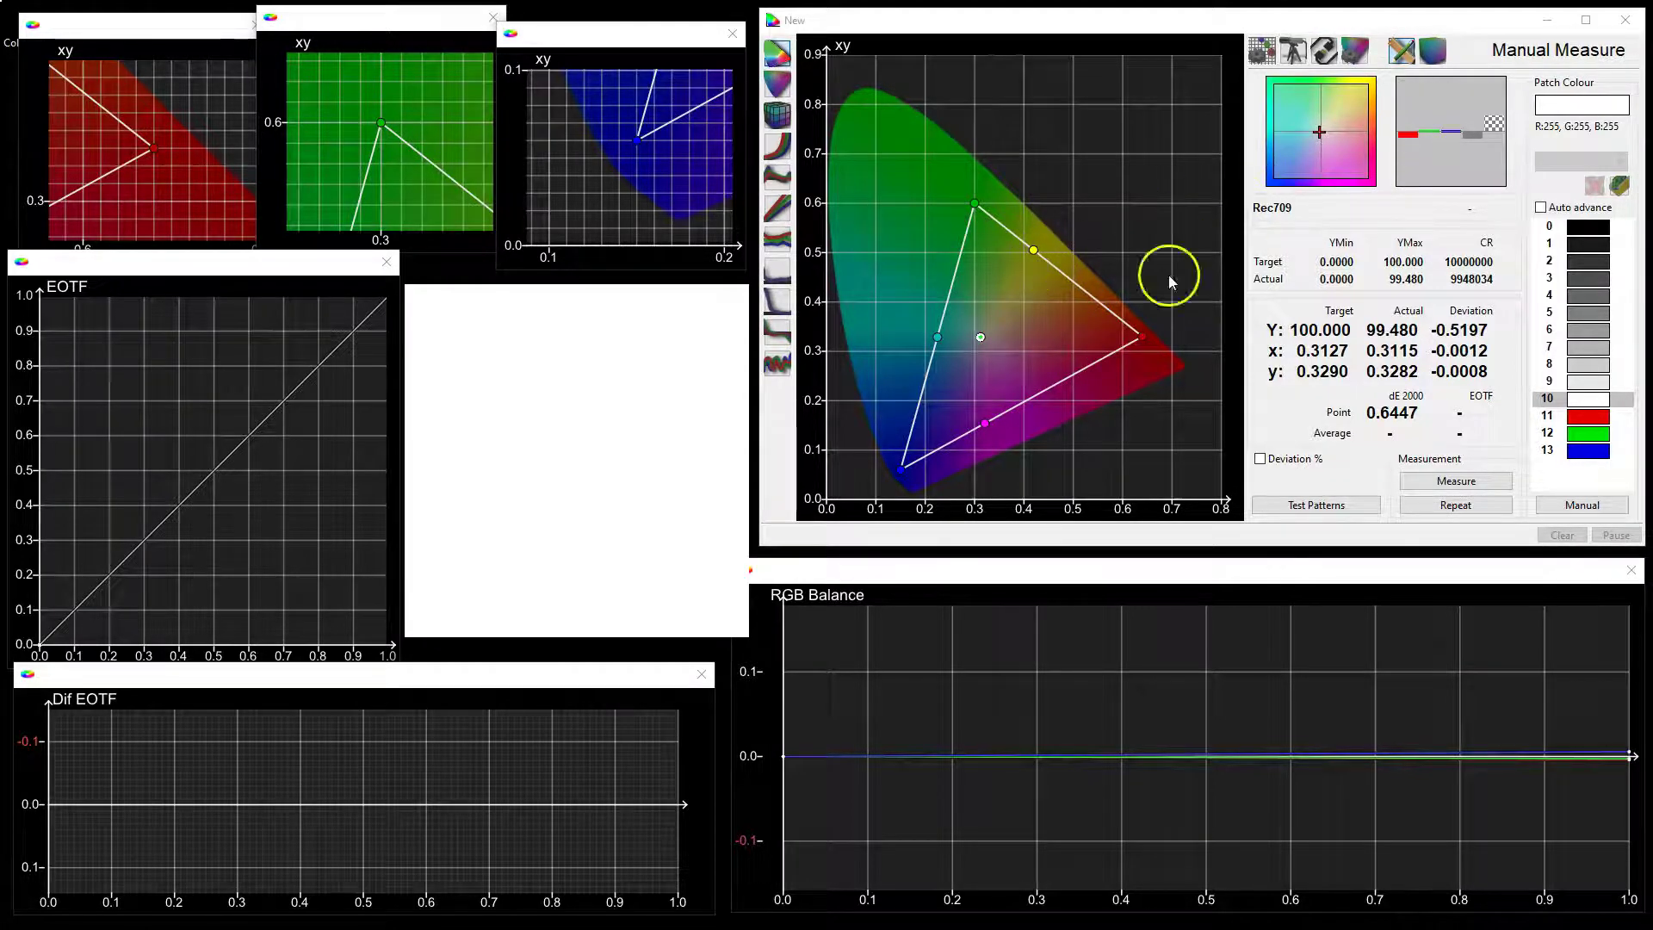
Zoom and pan the xy chart out to the full CIE diagram with the Rec709 triangle
left_click(1091, 224)
scroll(1092, 224, "up", 5)
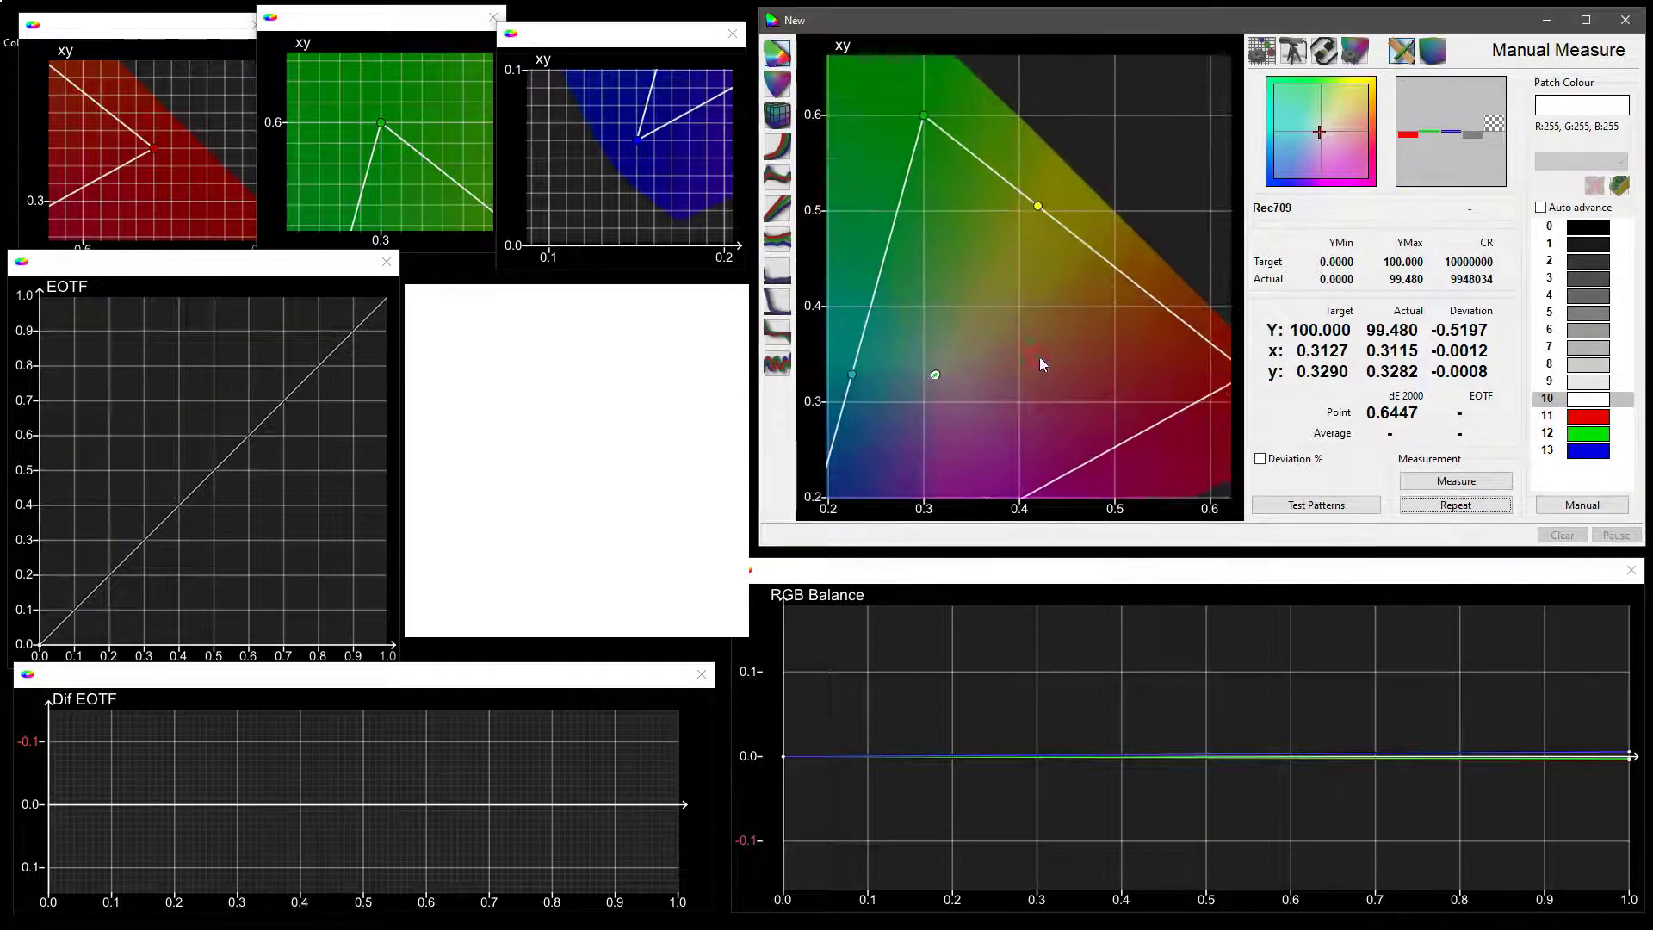
scroll(992, 372, "down", 1)
scroll(1102, 230, "up", 5)
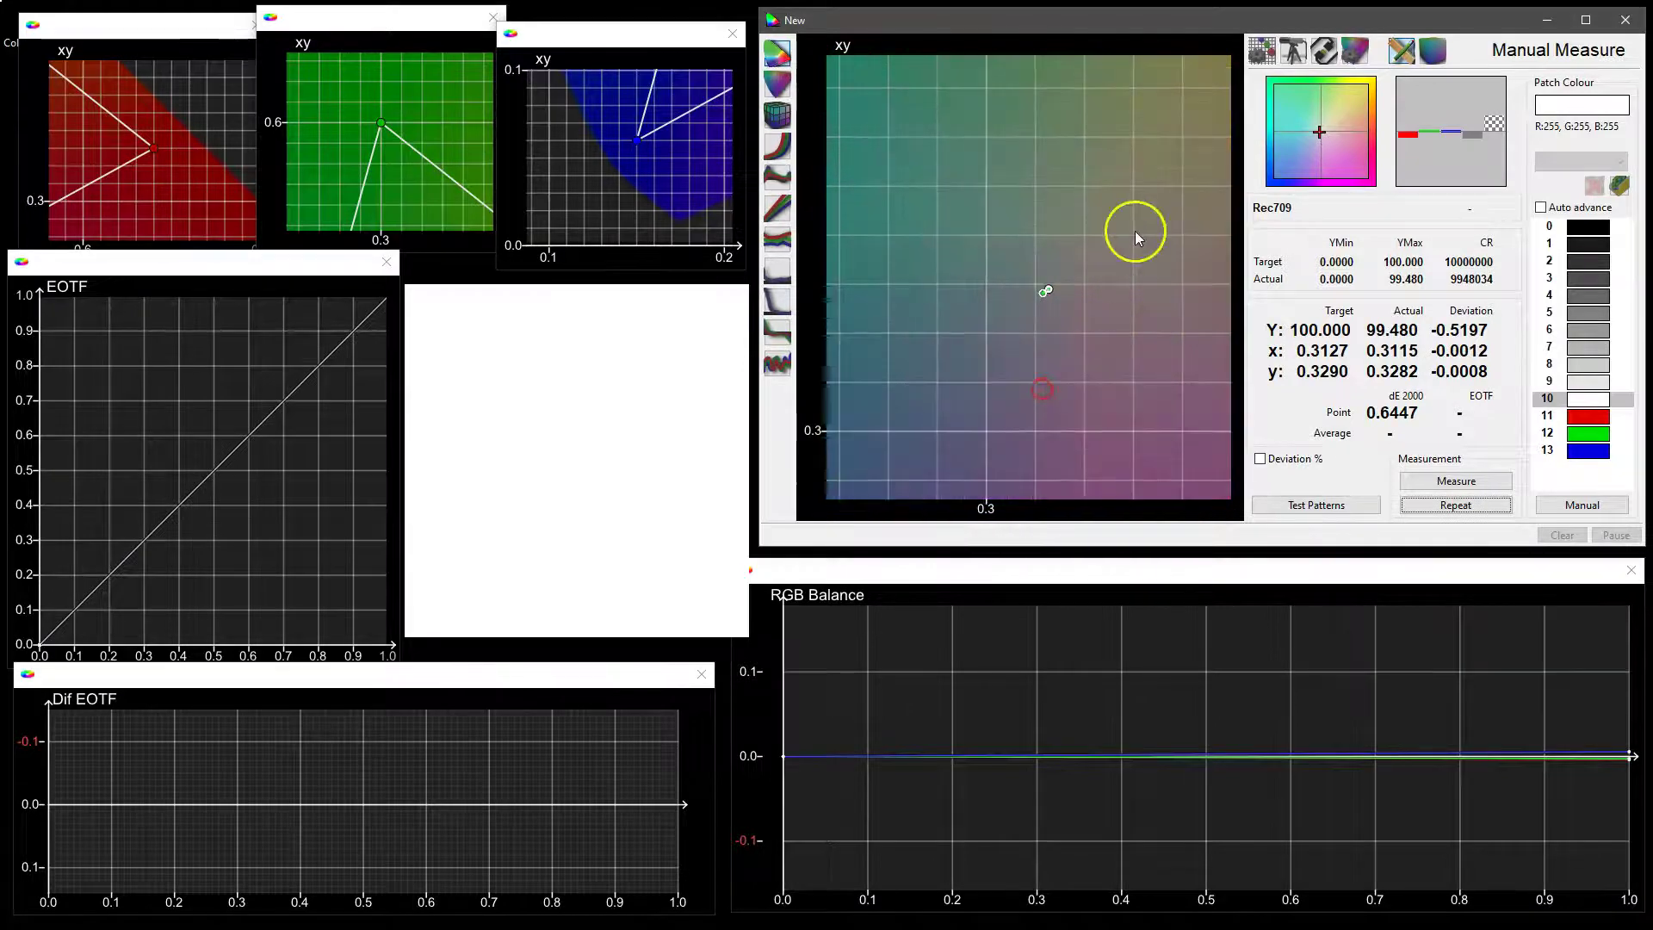
left_click_drag(1050, 274, 1104, 389)
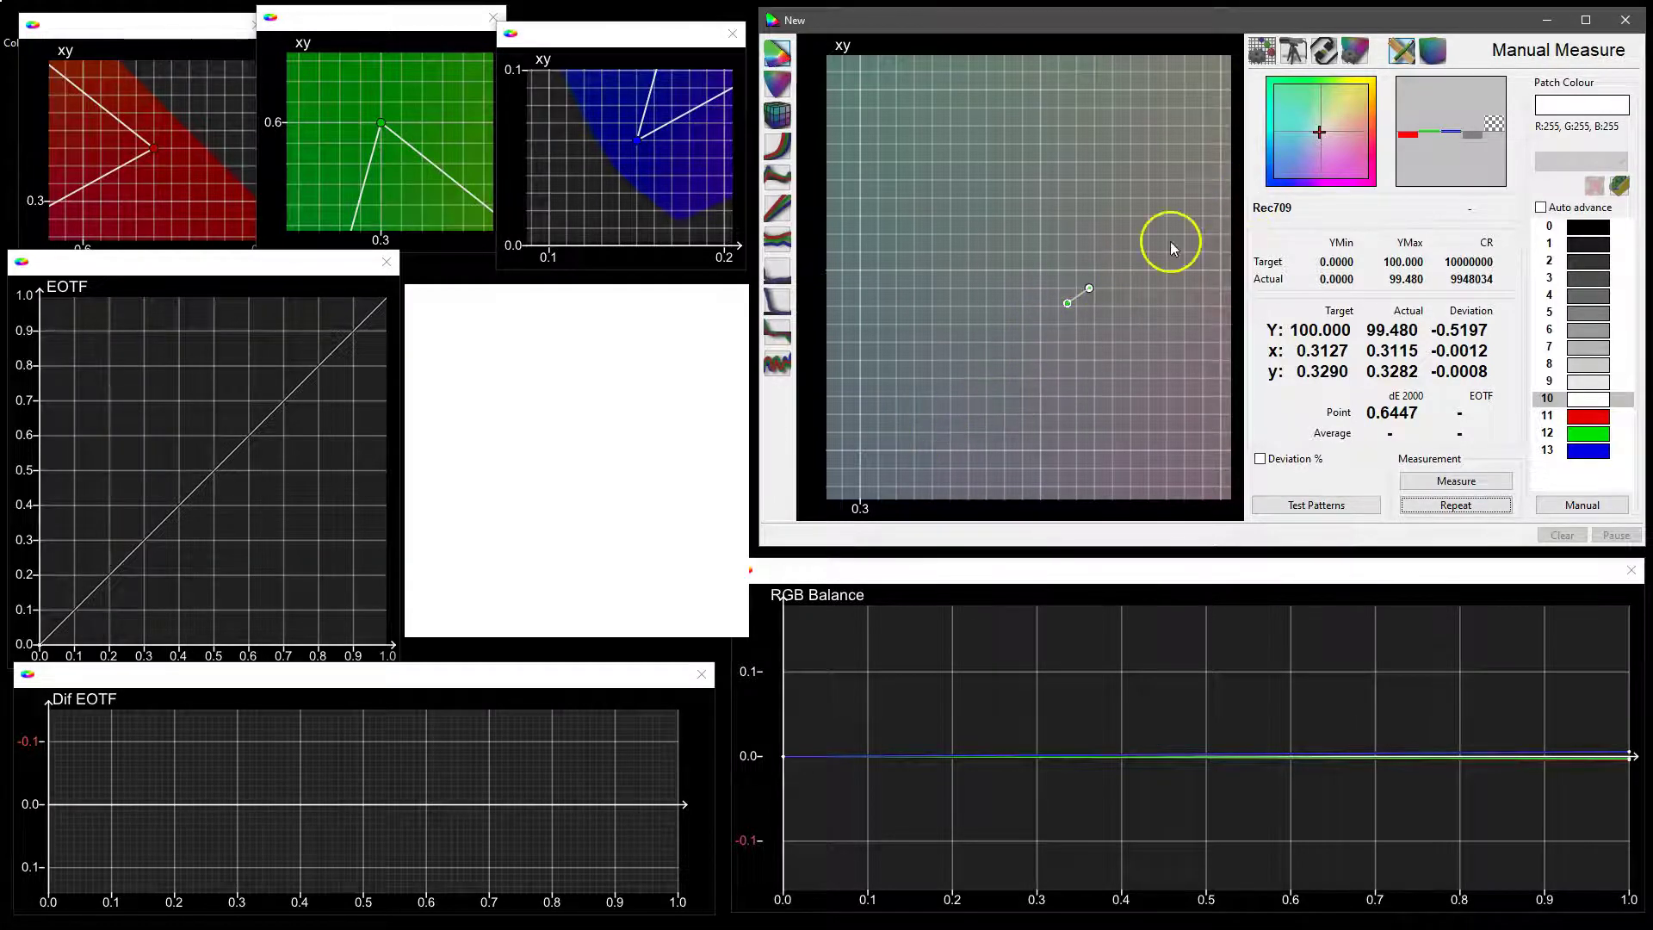
scroll(1039, 390, "down", 5)
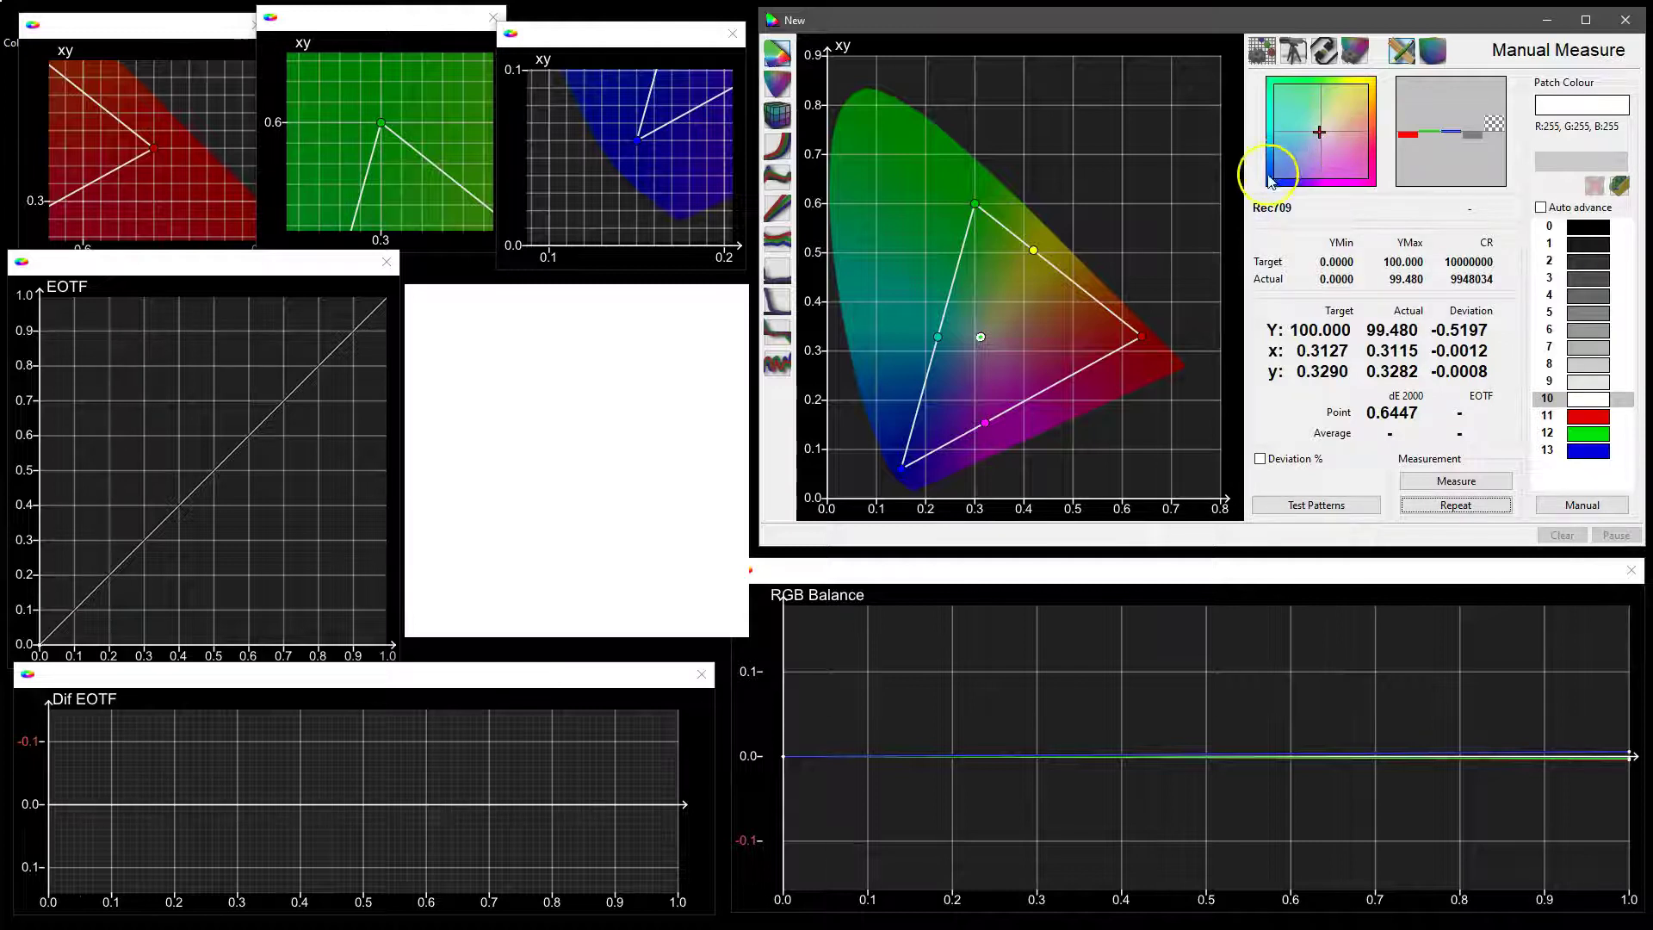
mouse_move(1417, 145)
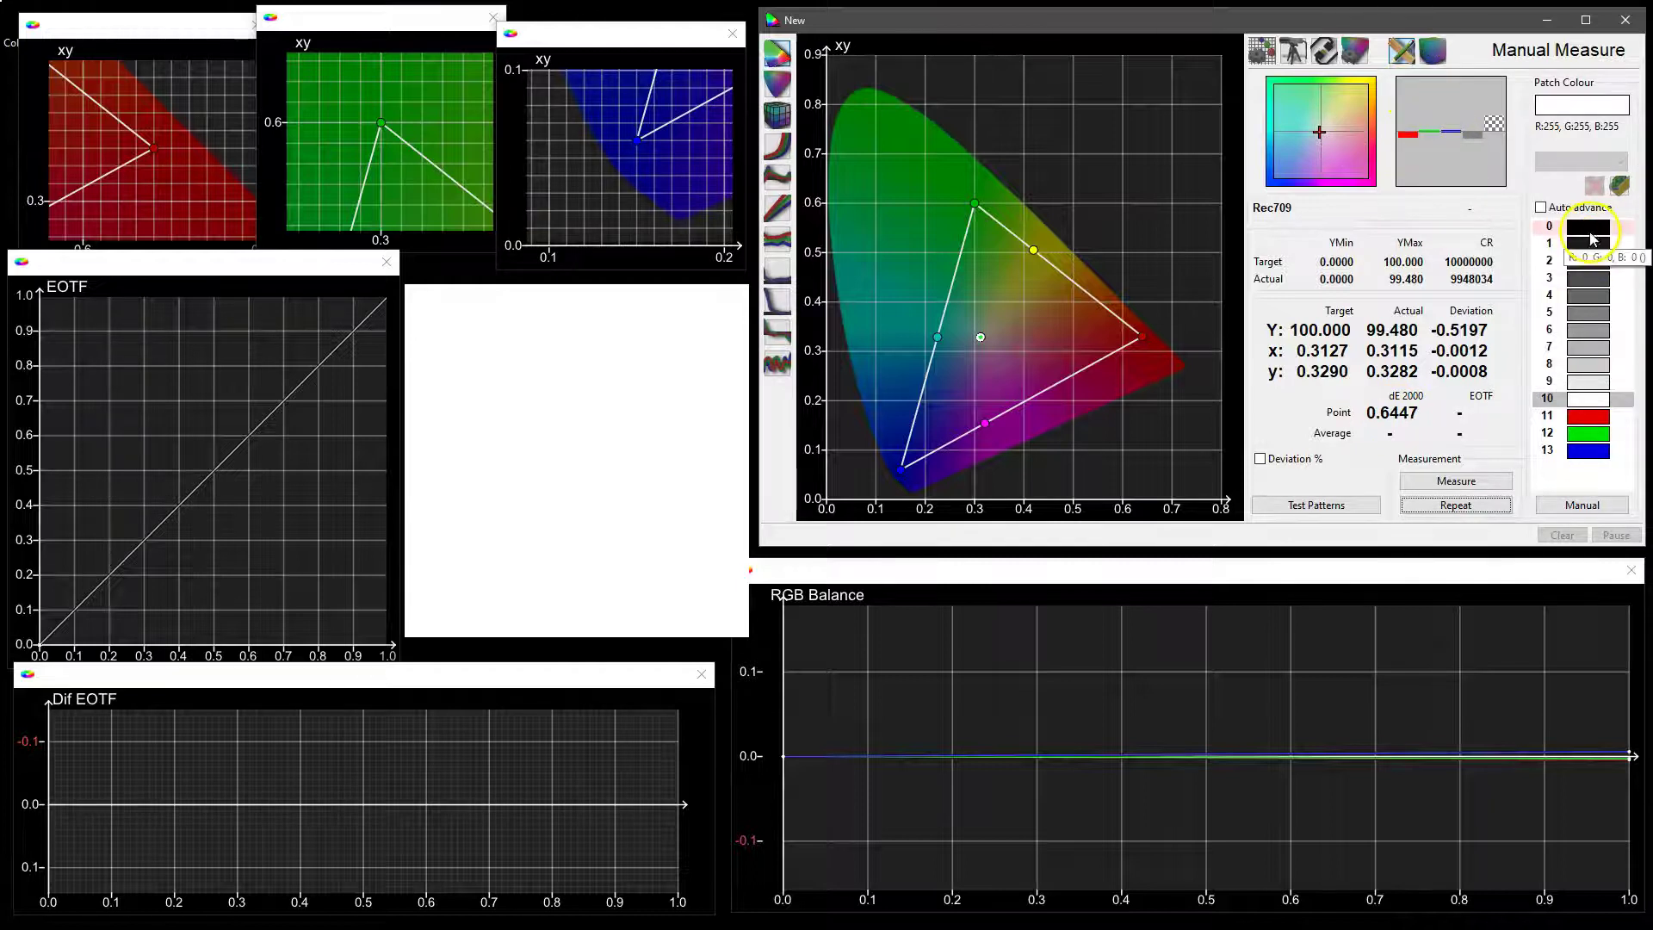
Measure black patch 0, inspect its RGB Balance plot, then return to the xy chart and open Probe Options
left_click(1590, 232)
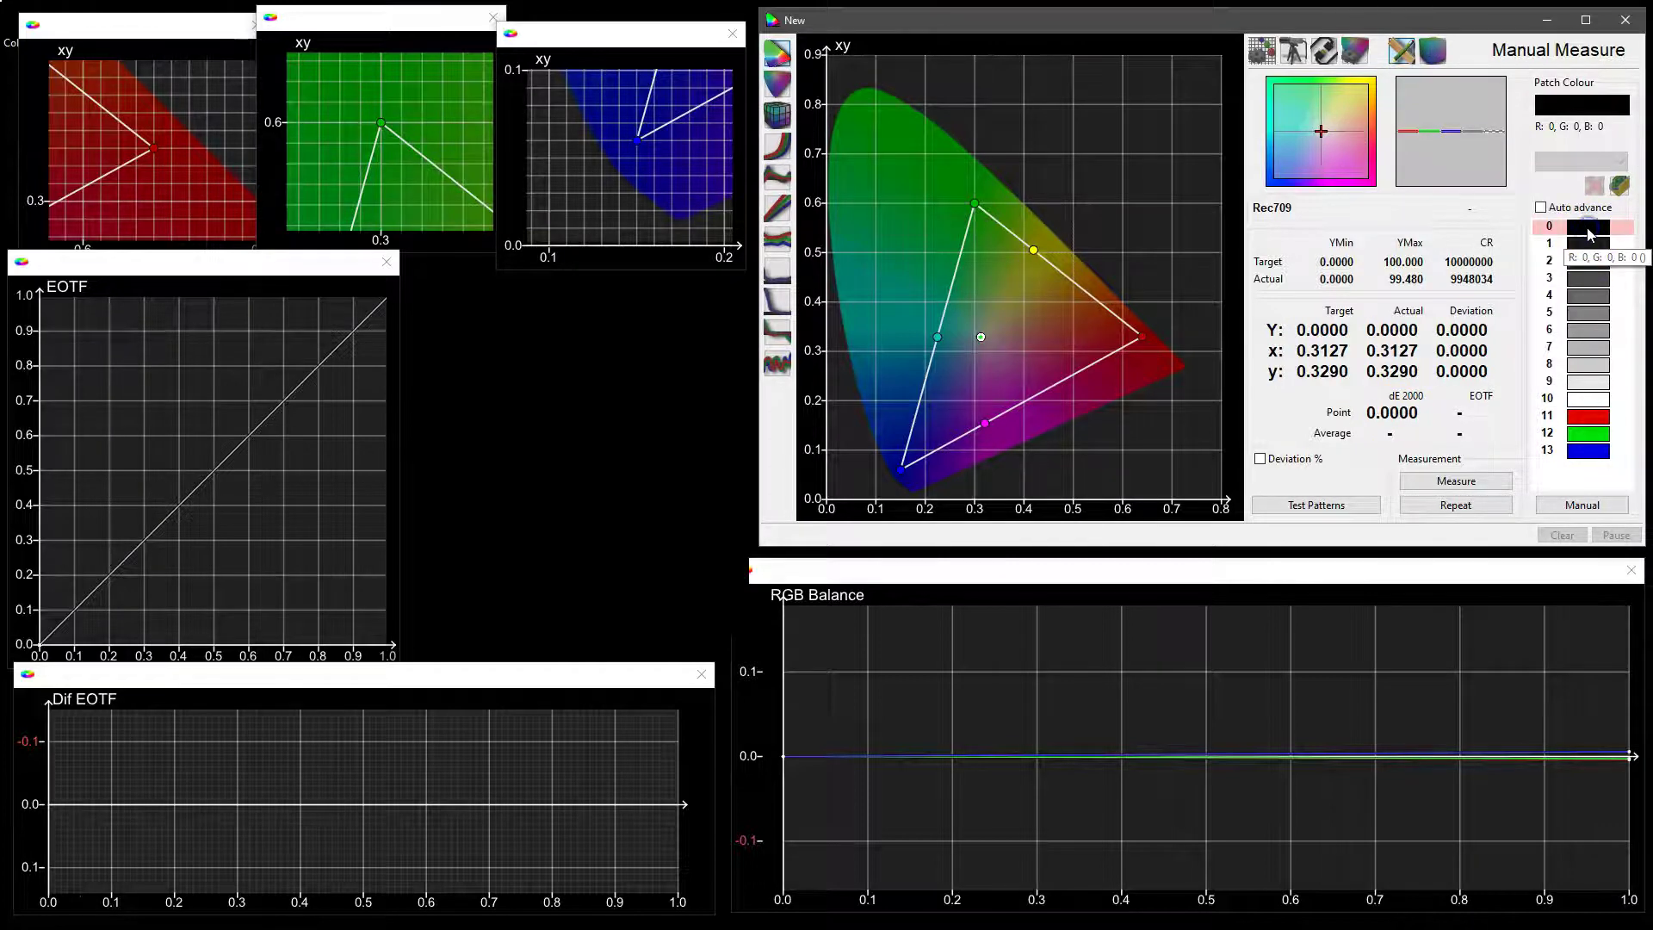
left_click(1476, 481)
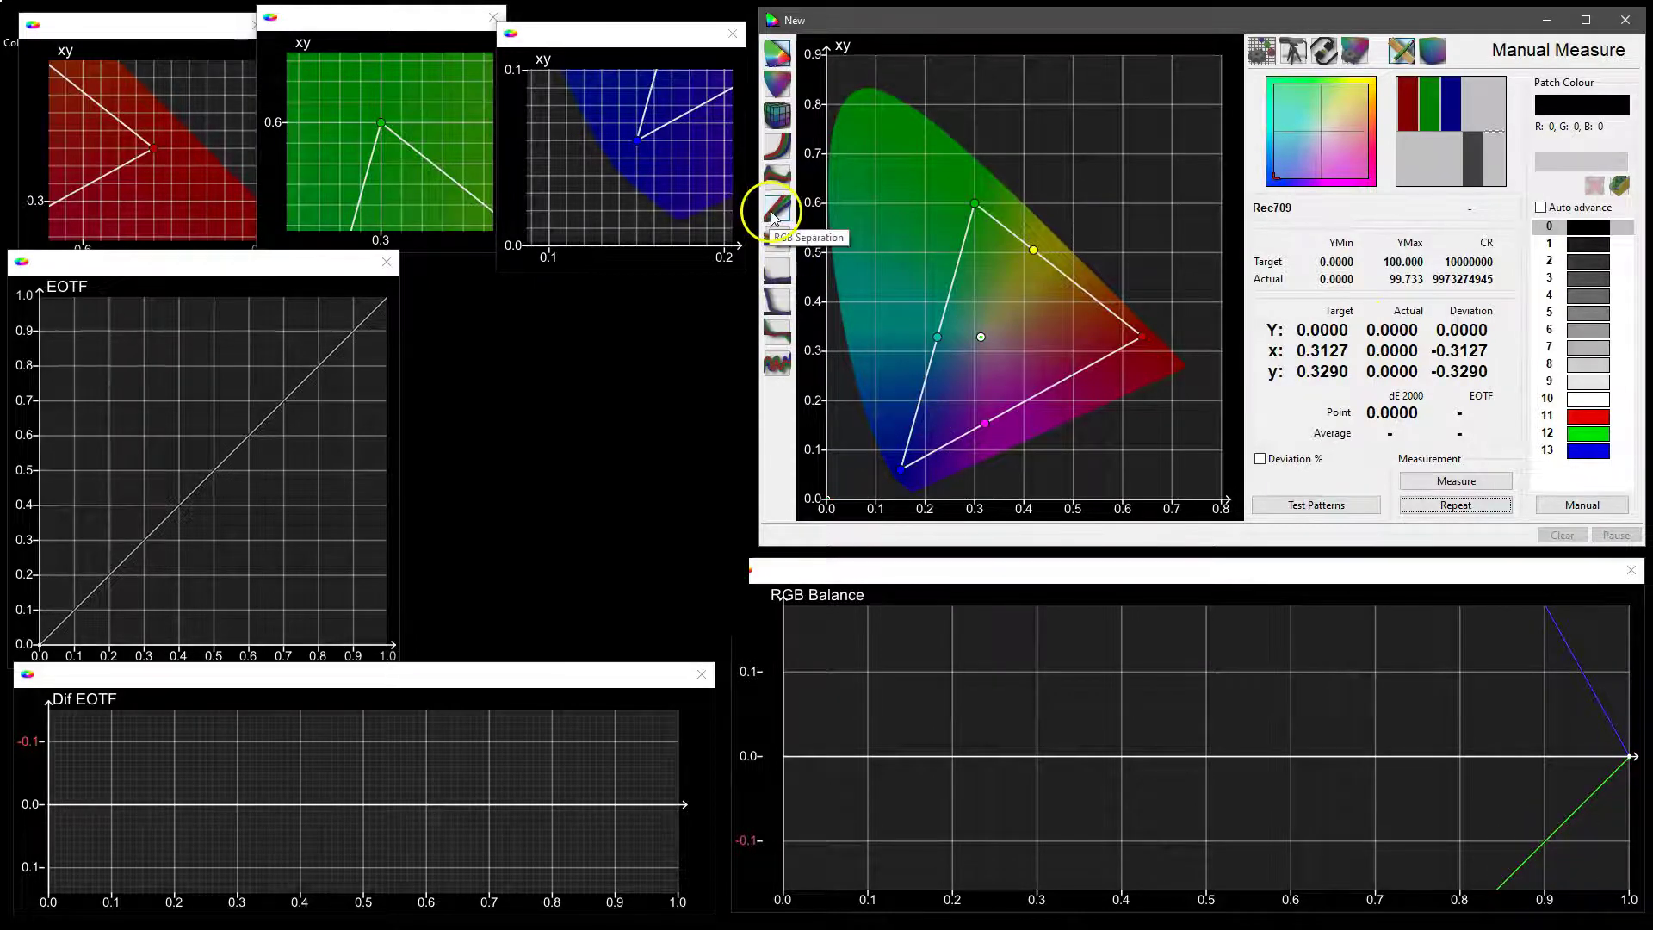
left_click(777, 241)
left_click_drag(953, 374, 1068, 220)
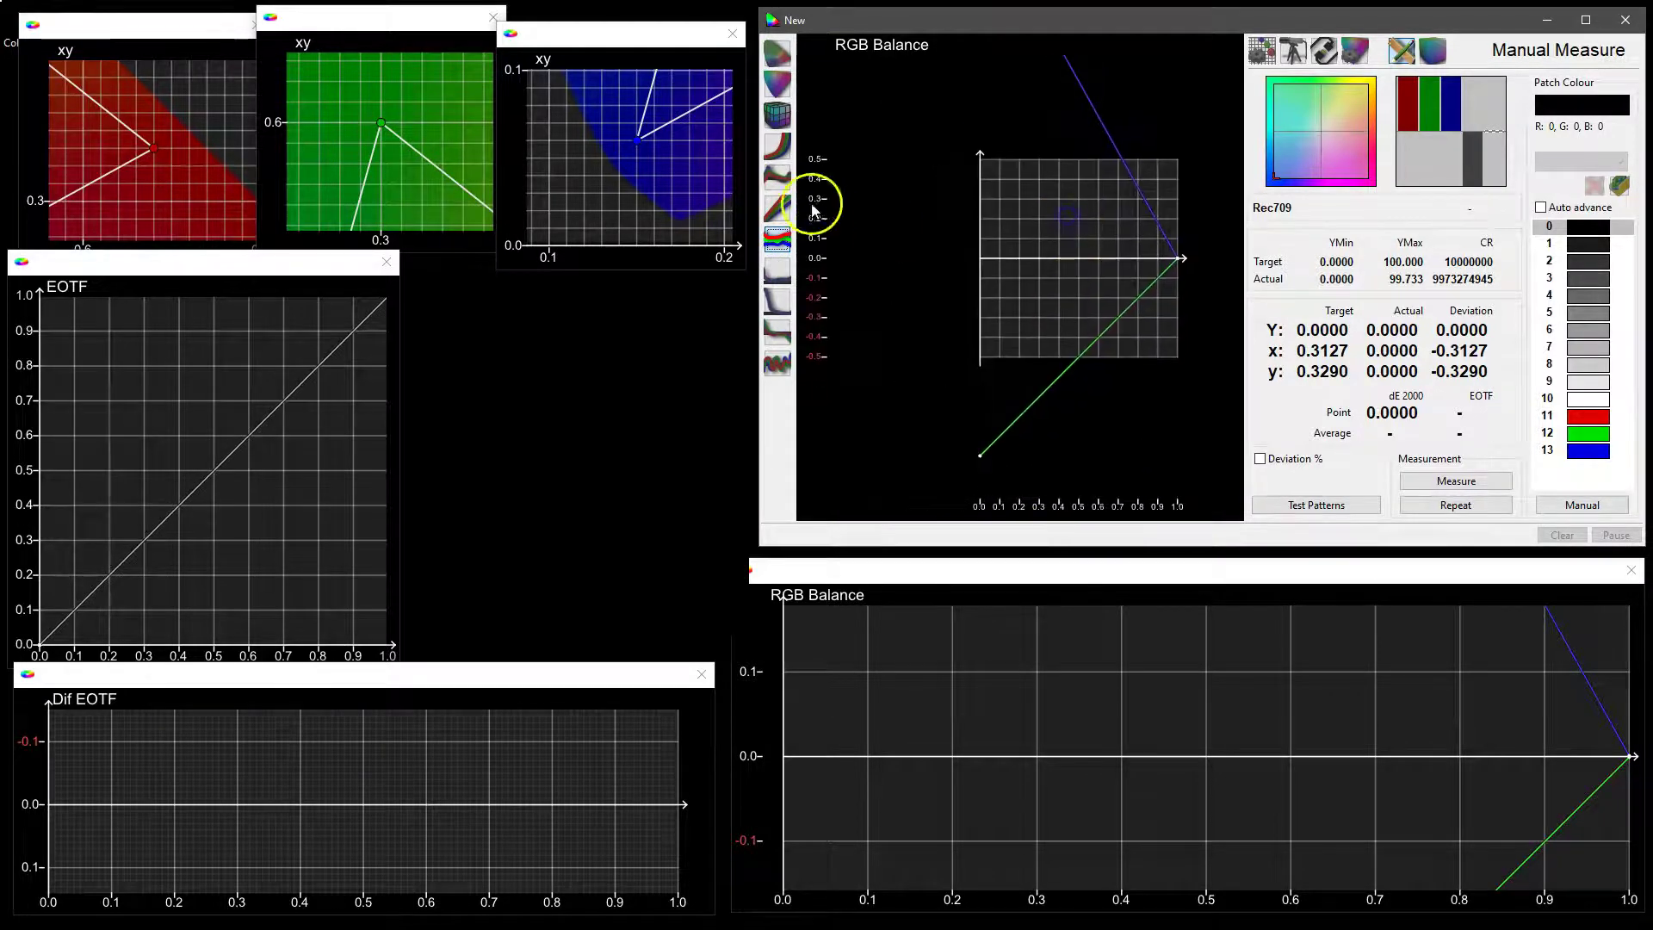
left_click(981, 263)
left_click(769, 70)
left_click(775, 57)
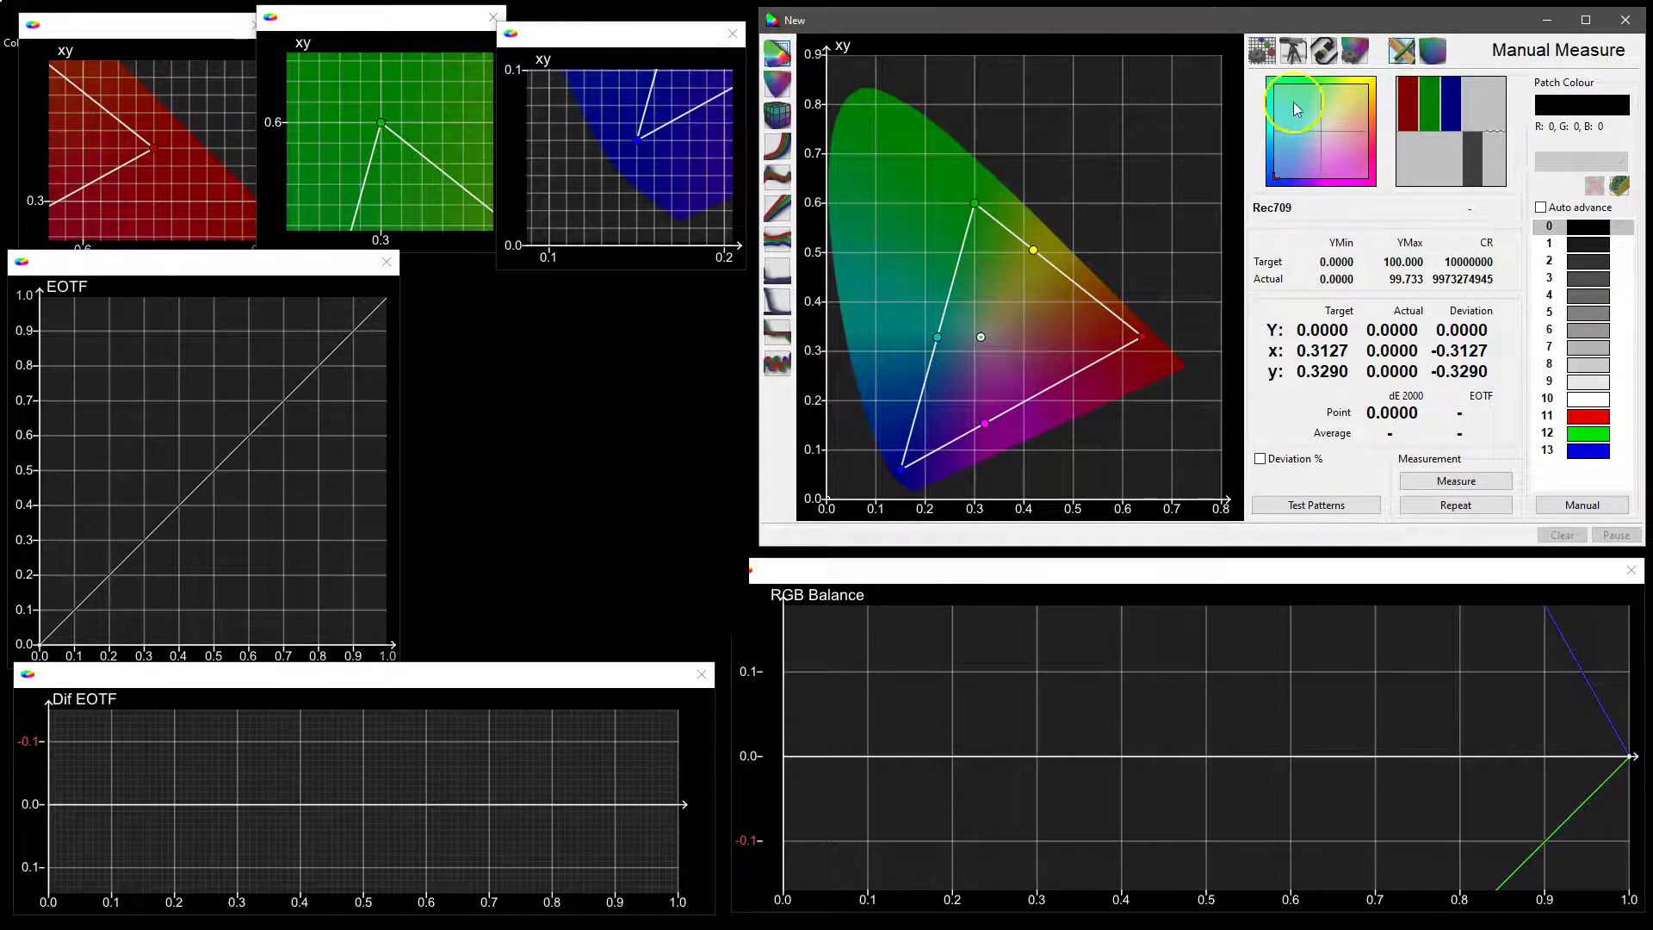
left_click(1293, 50)
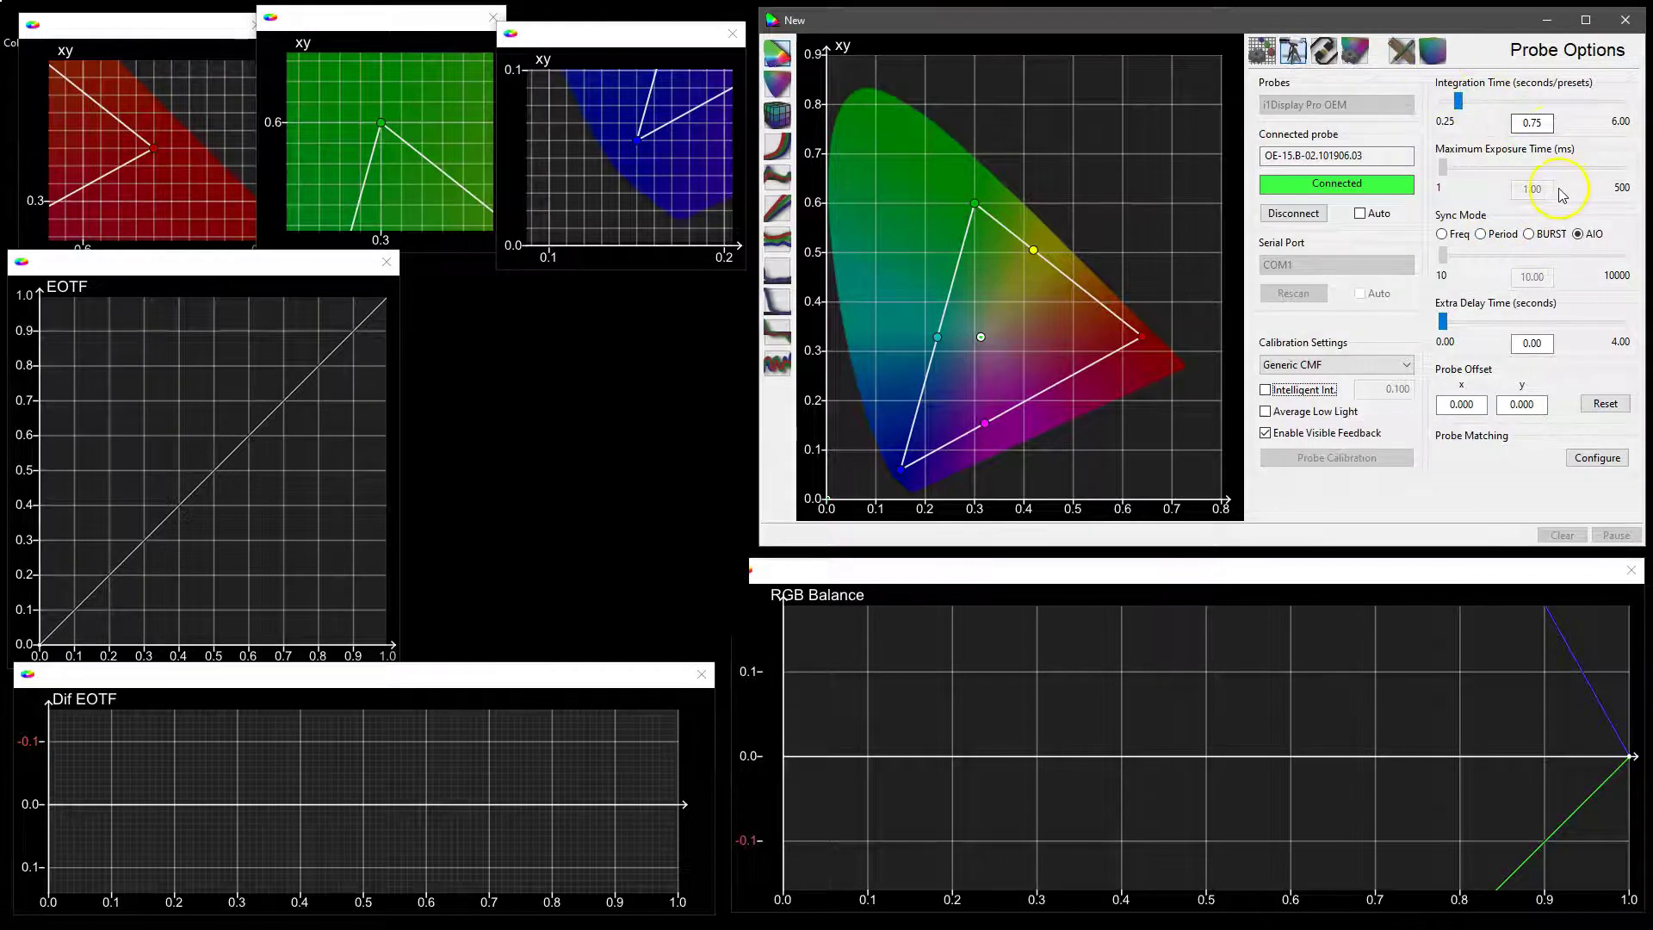
Enable Intelligent Int. for the i1Display Pro probe and go back to Manual Measure
left_click(1265, 389)
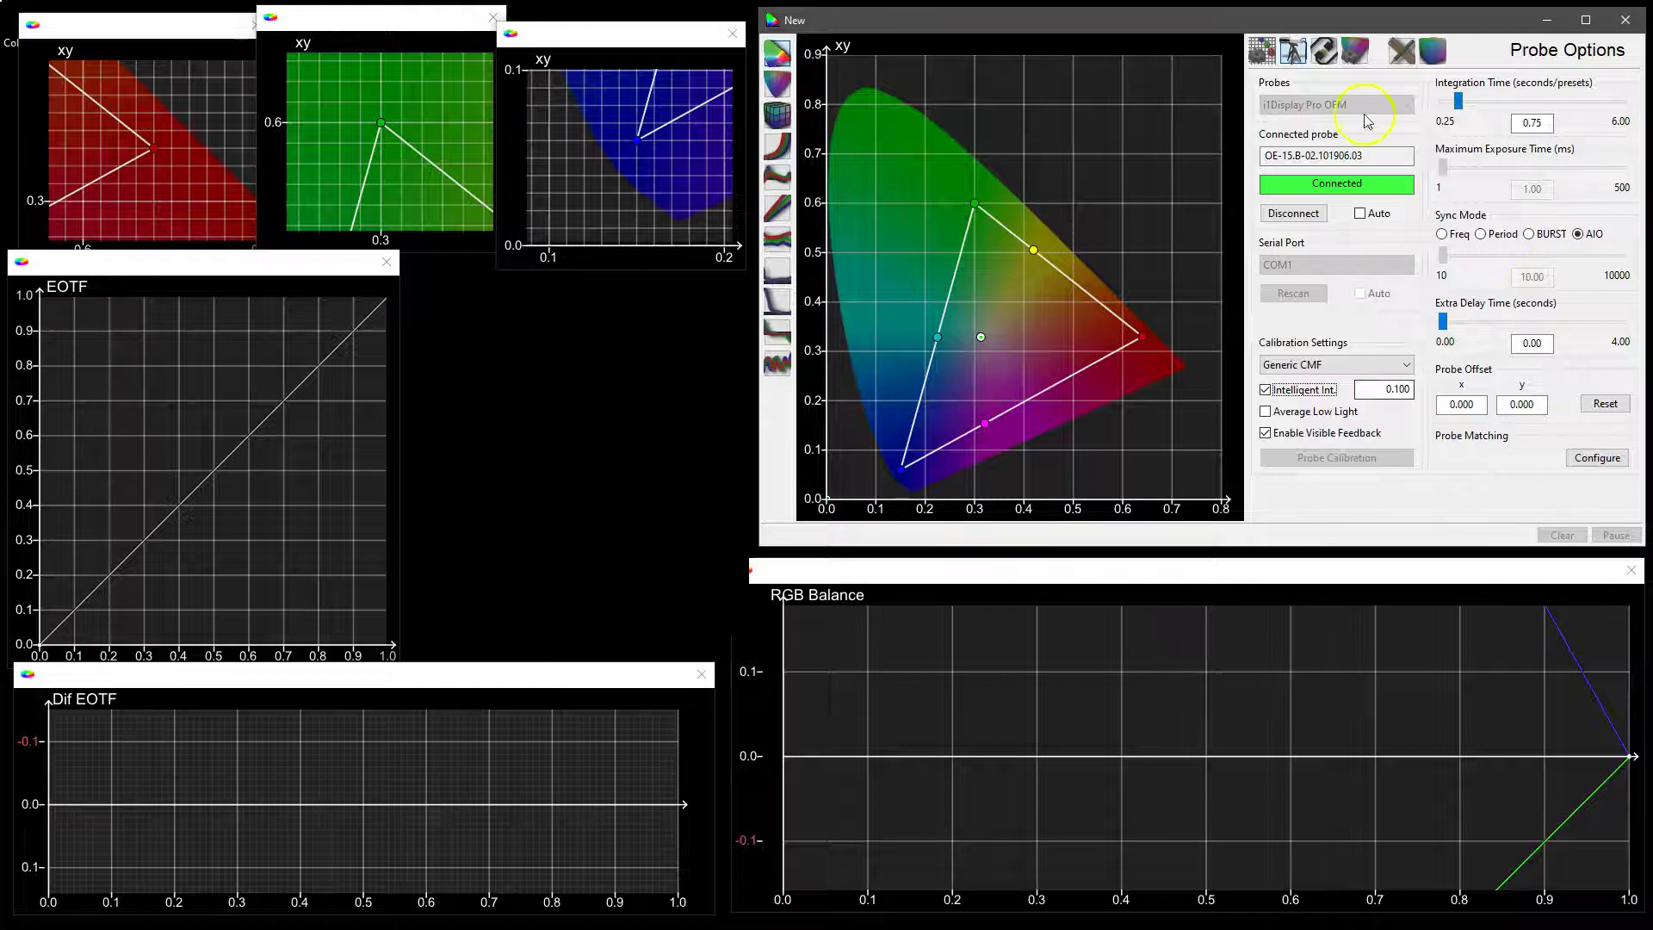
left_click(1402, 51)
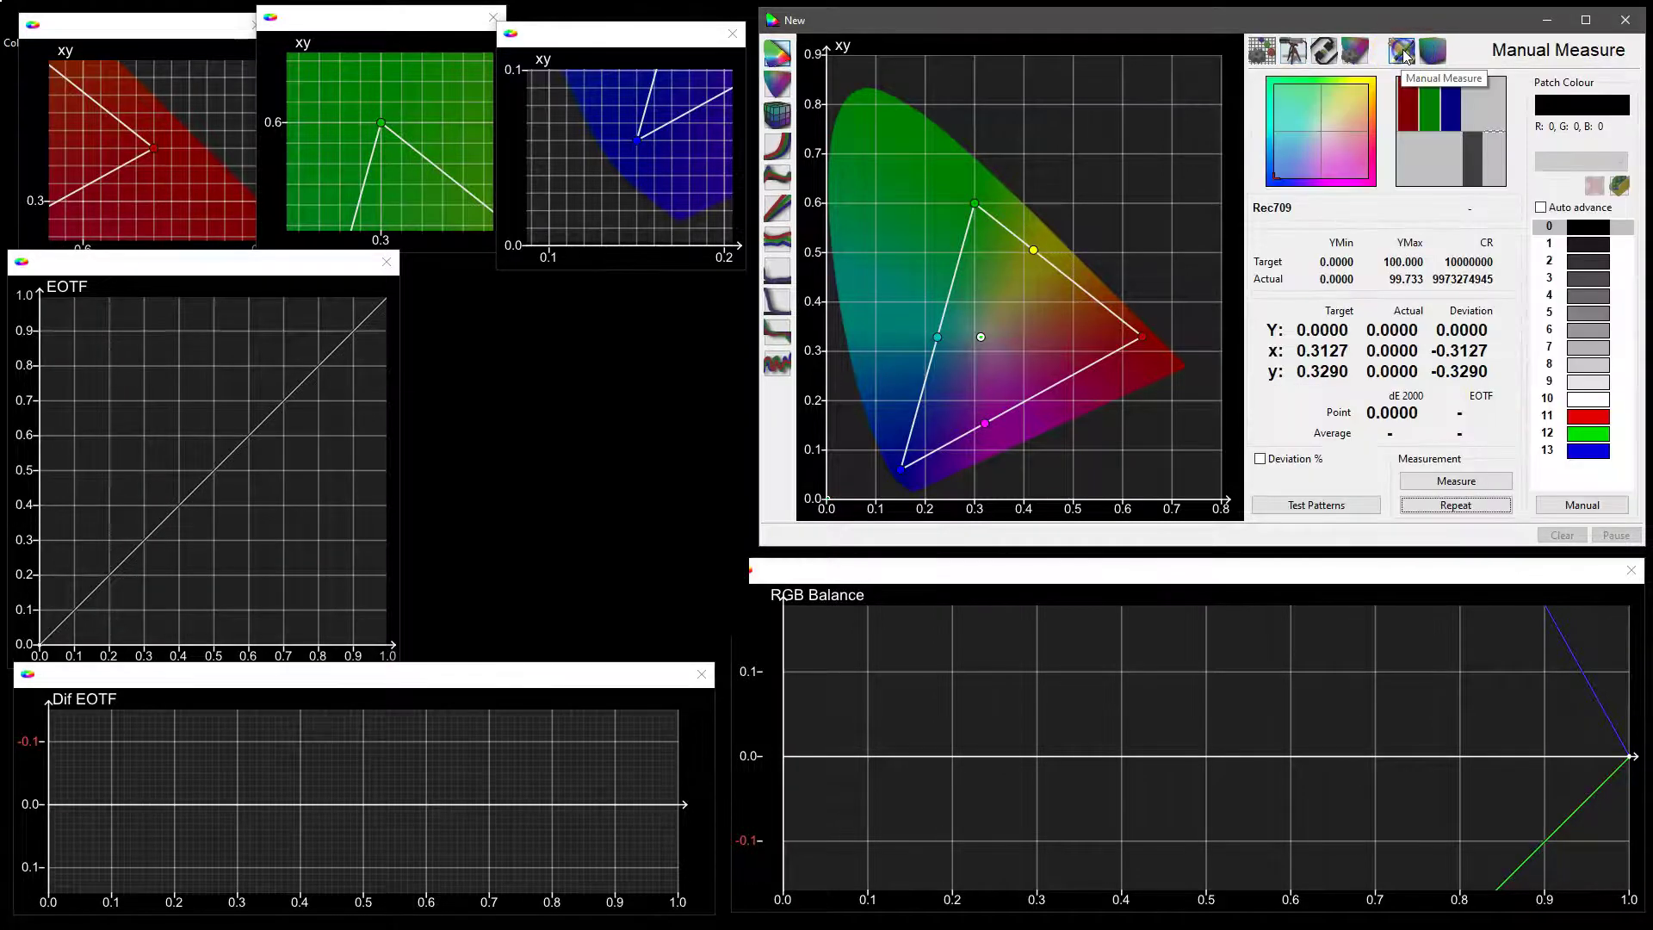
Re-measure black patch 0 with intelligent integration, reading a 0.0082 black level and 12189.1 contrast
left_click(1456, 482)
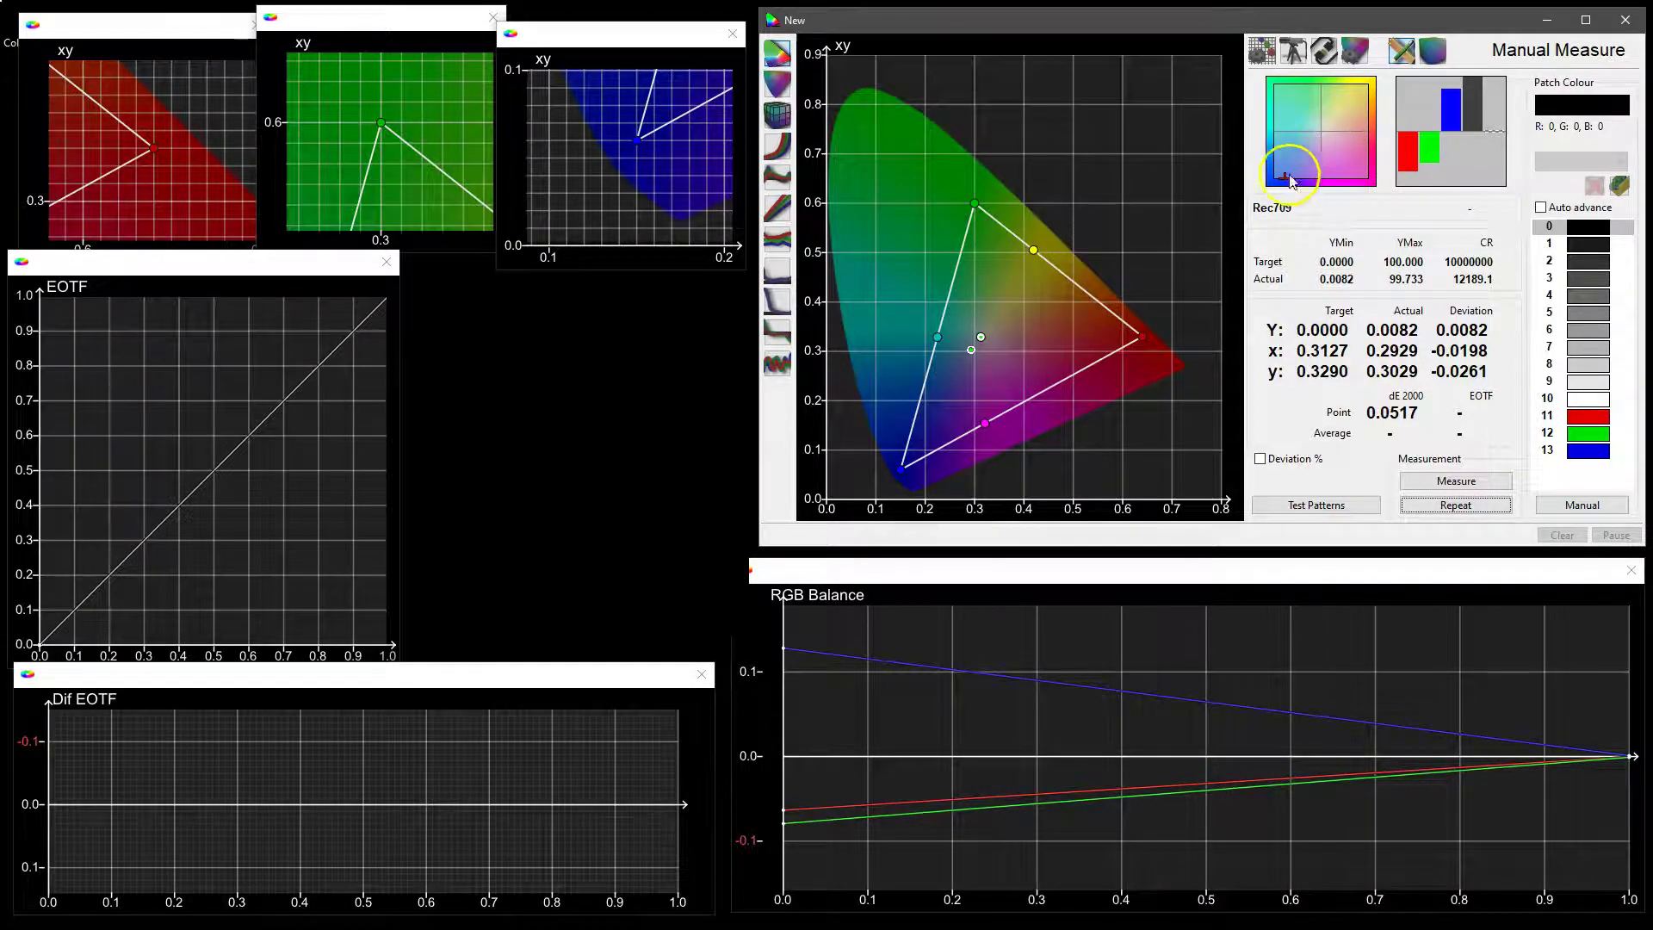
mouse_move(1454, 143)
Copy the measured 99.733 peak and 0.0082 black into Luma Target, then tick Chroma only on the preview
left_click(1263, 50)
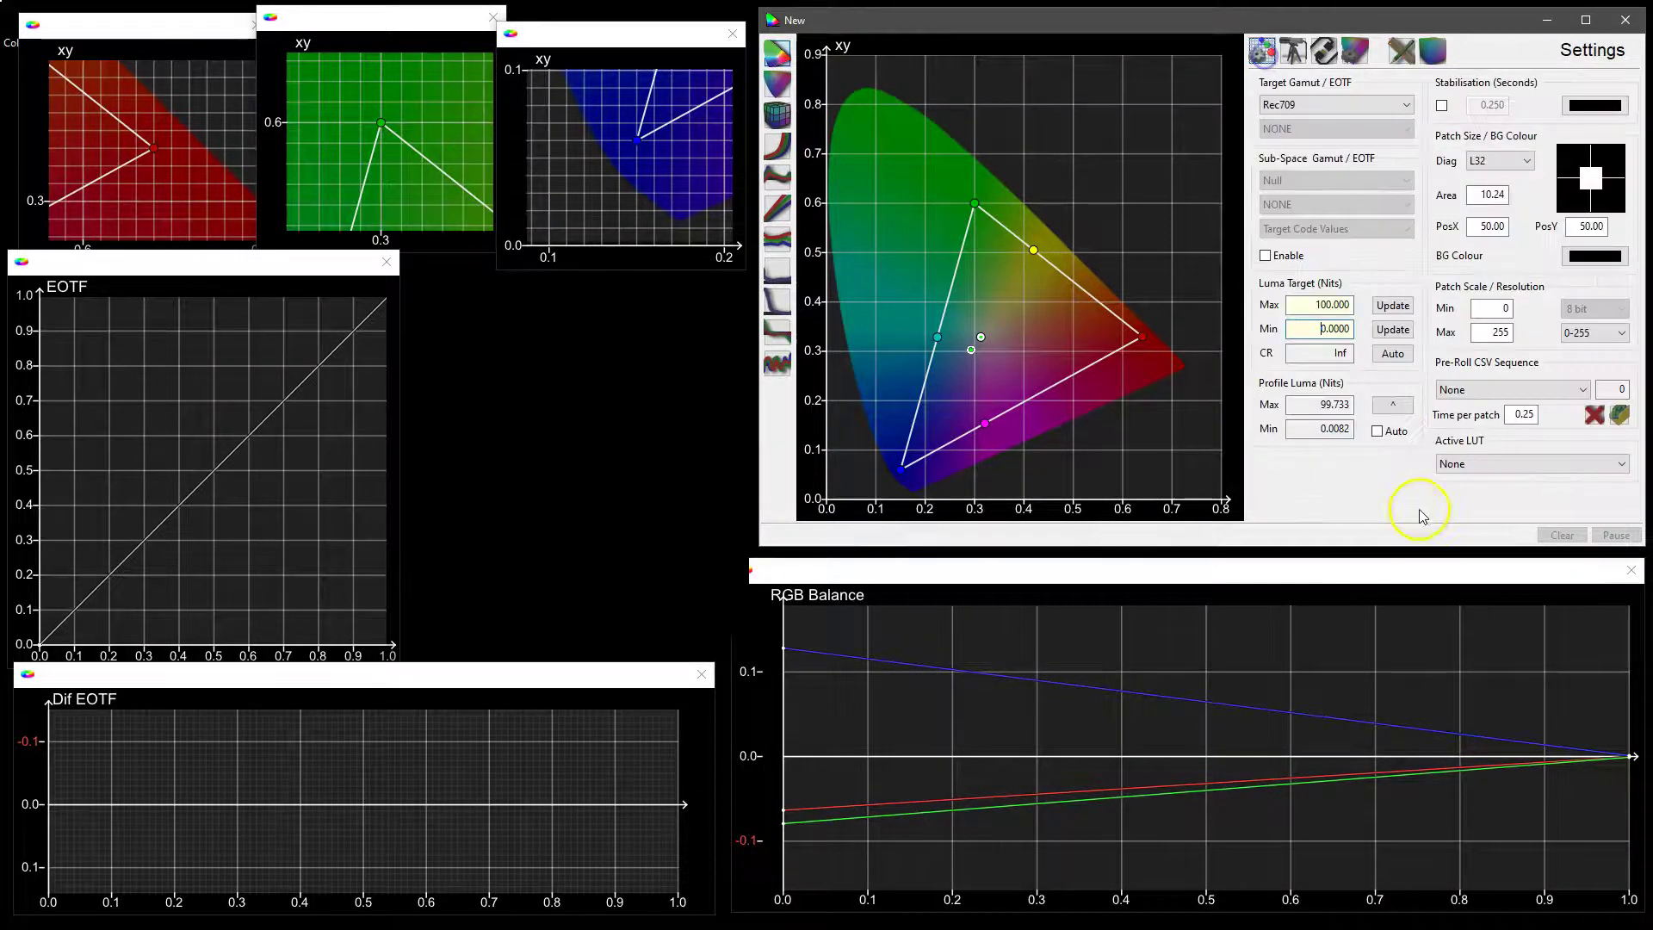
left_click(1392, 404)
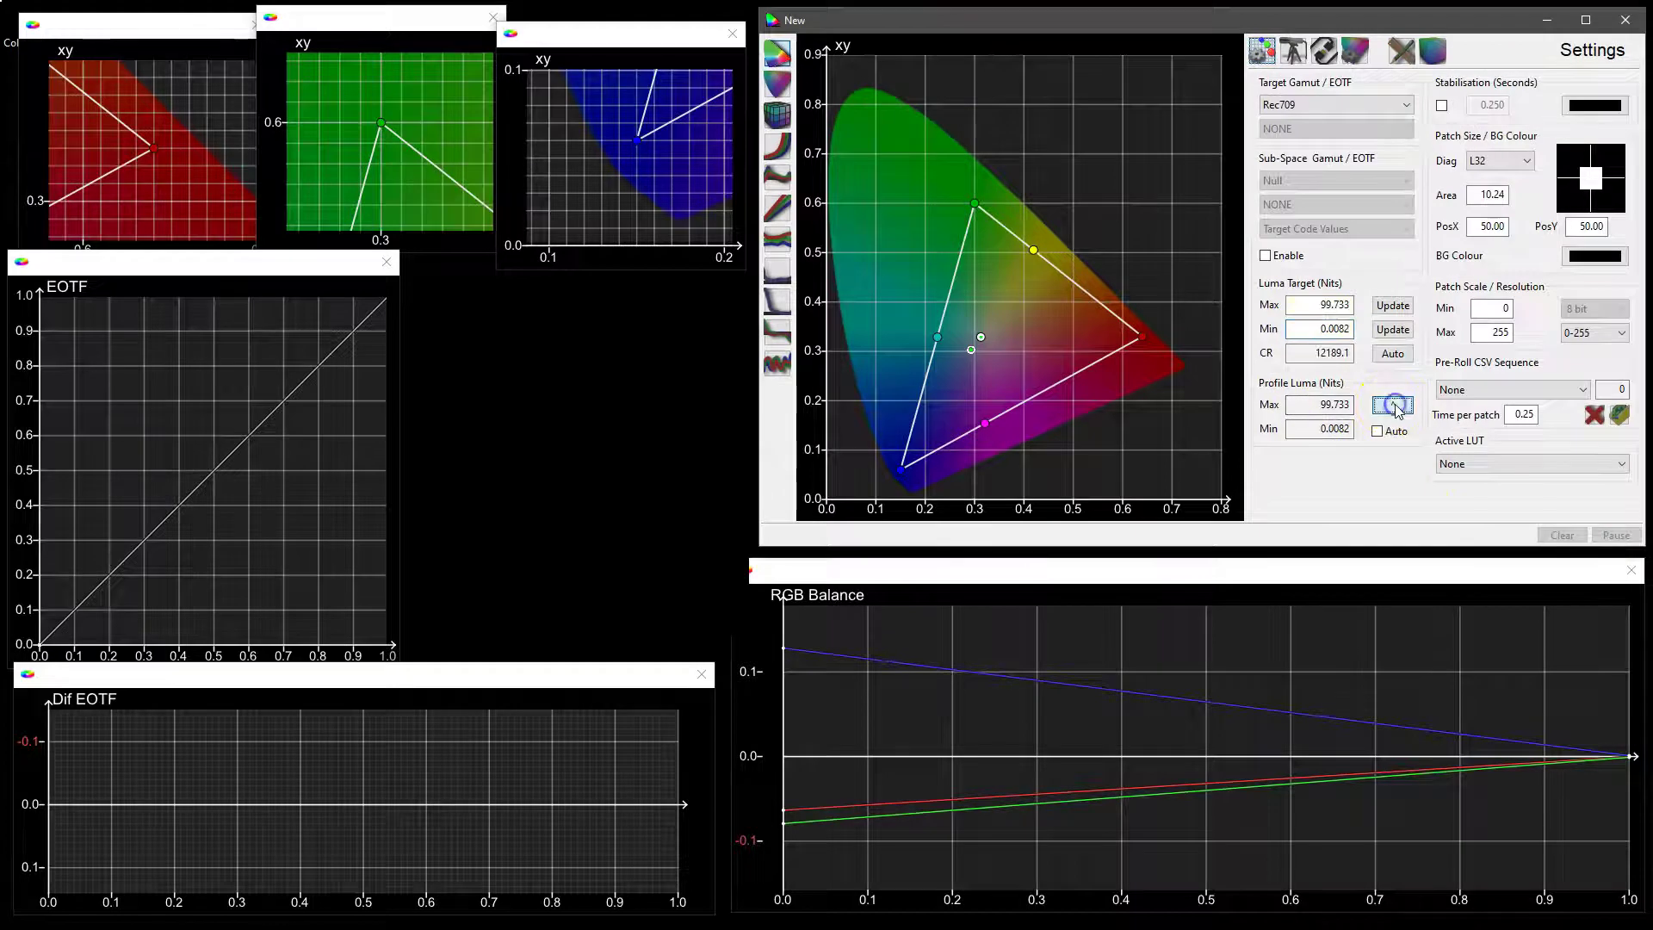
left_click(1403, 55)
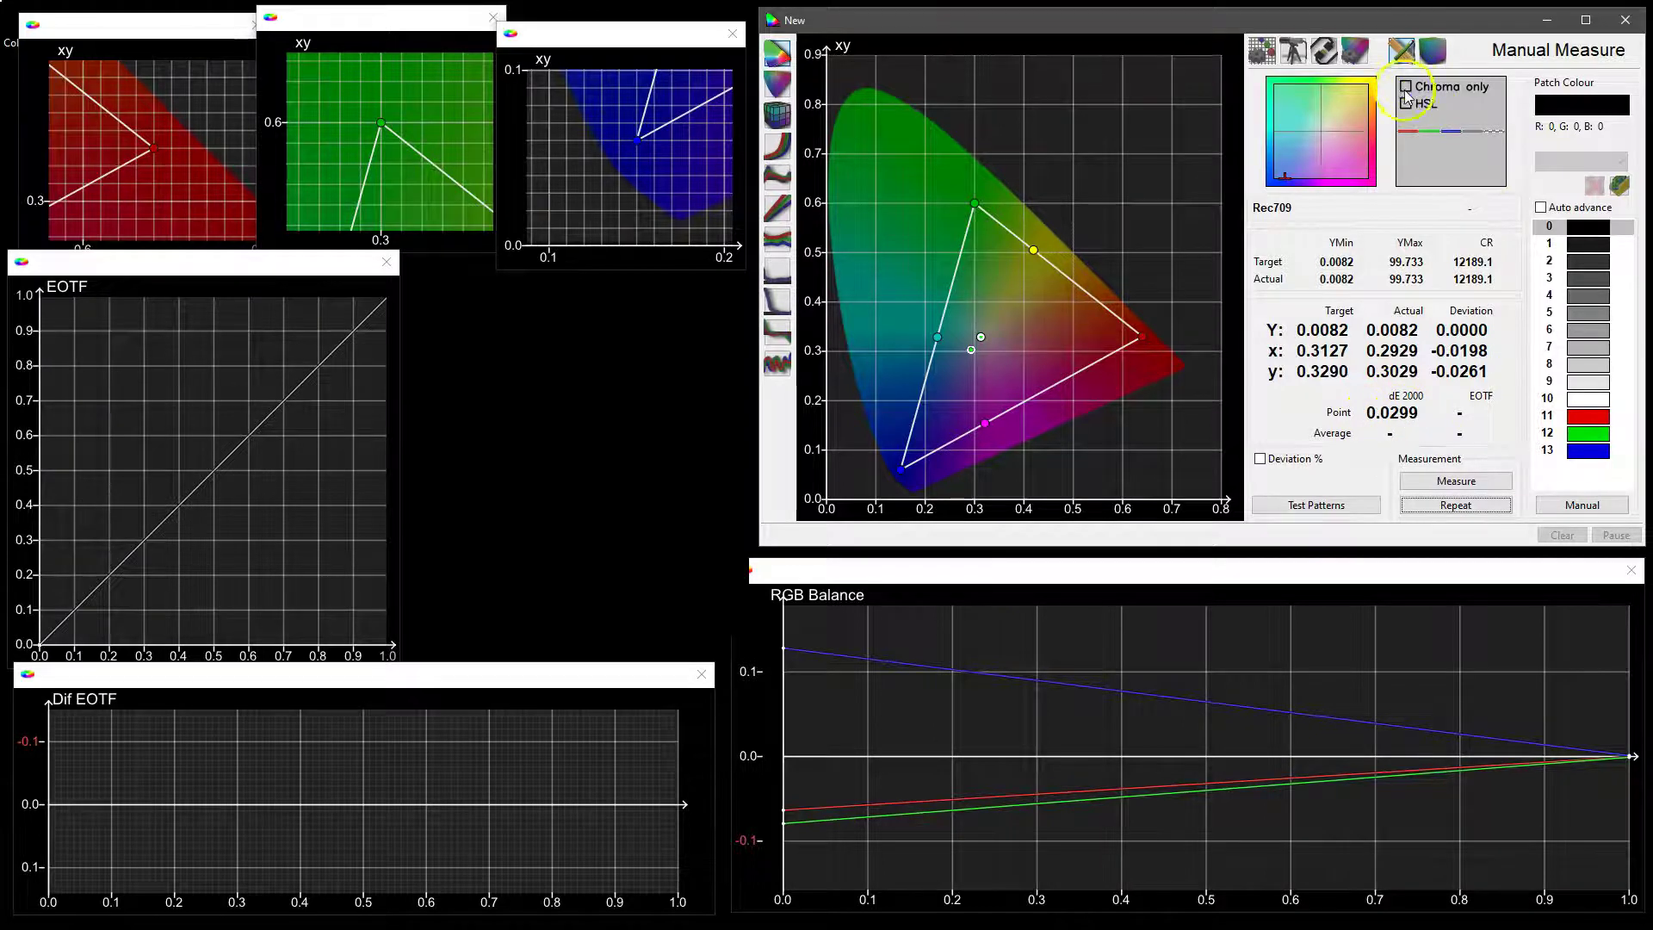
left_click(1404, 90)
mouse_move(1464, 112)
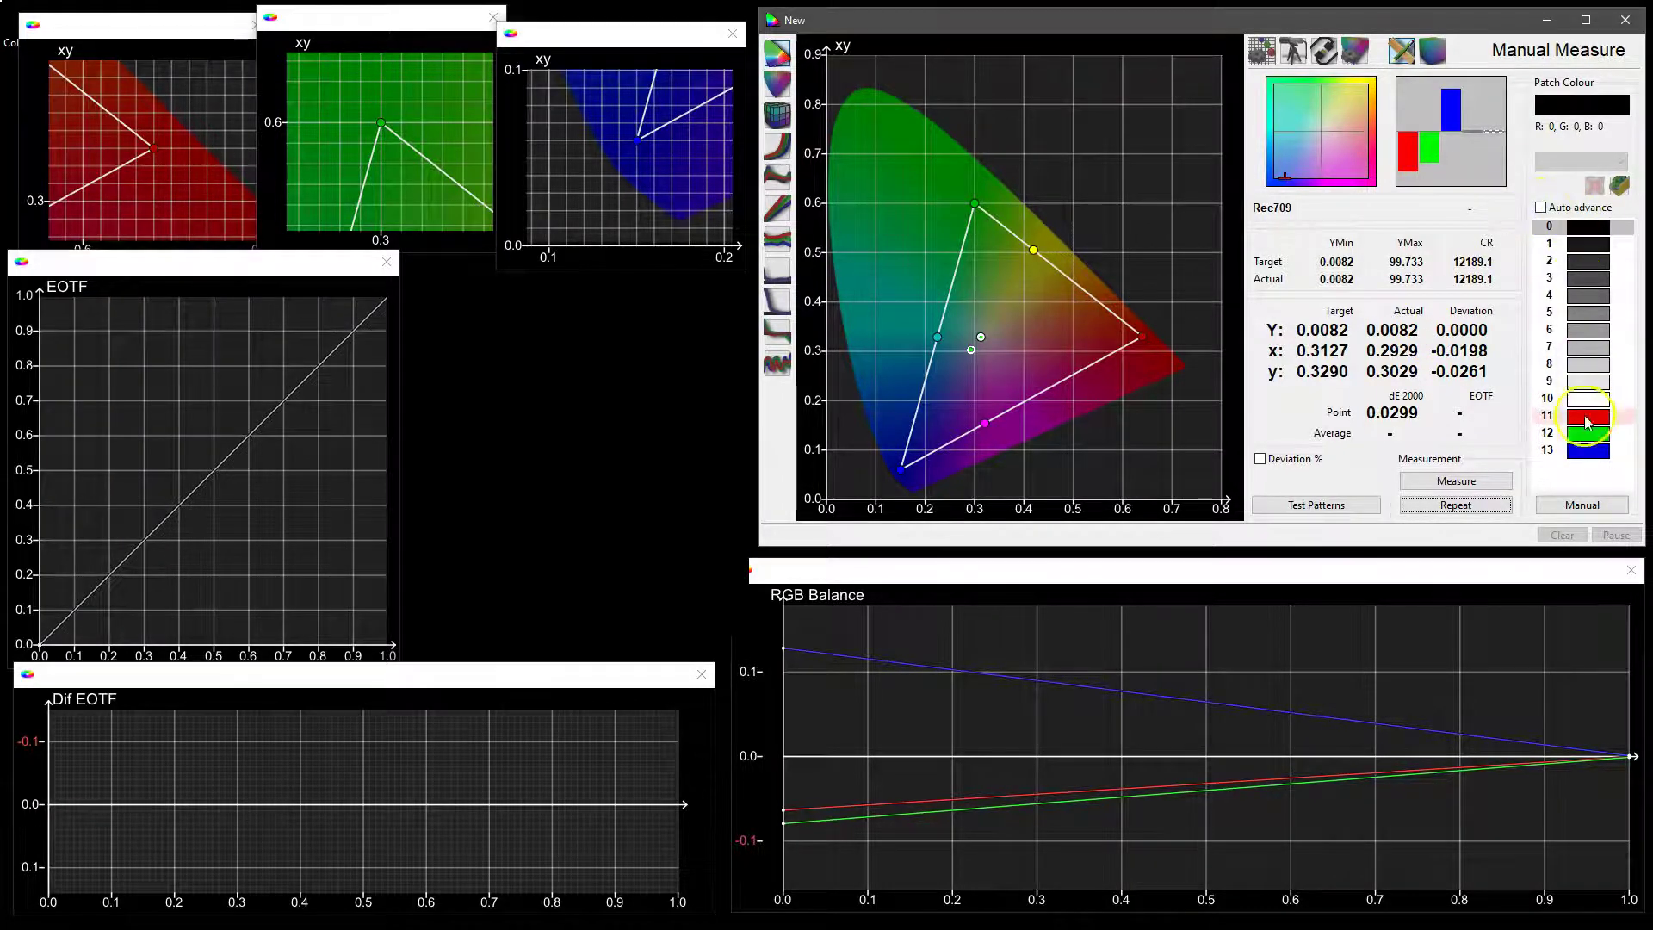
Enable Auto advance and measure all 14 patches, reaching 100.360 peak and 12180.7 contrast
left_click(1544, 212)
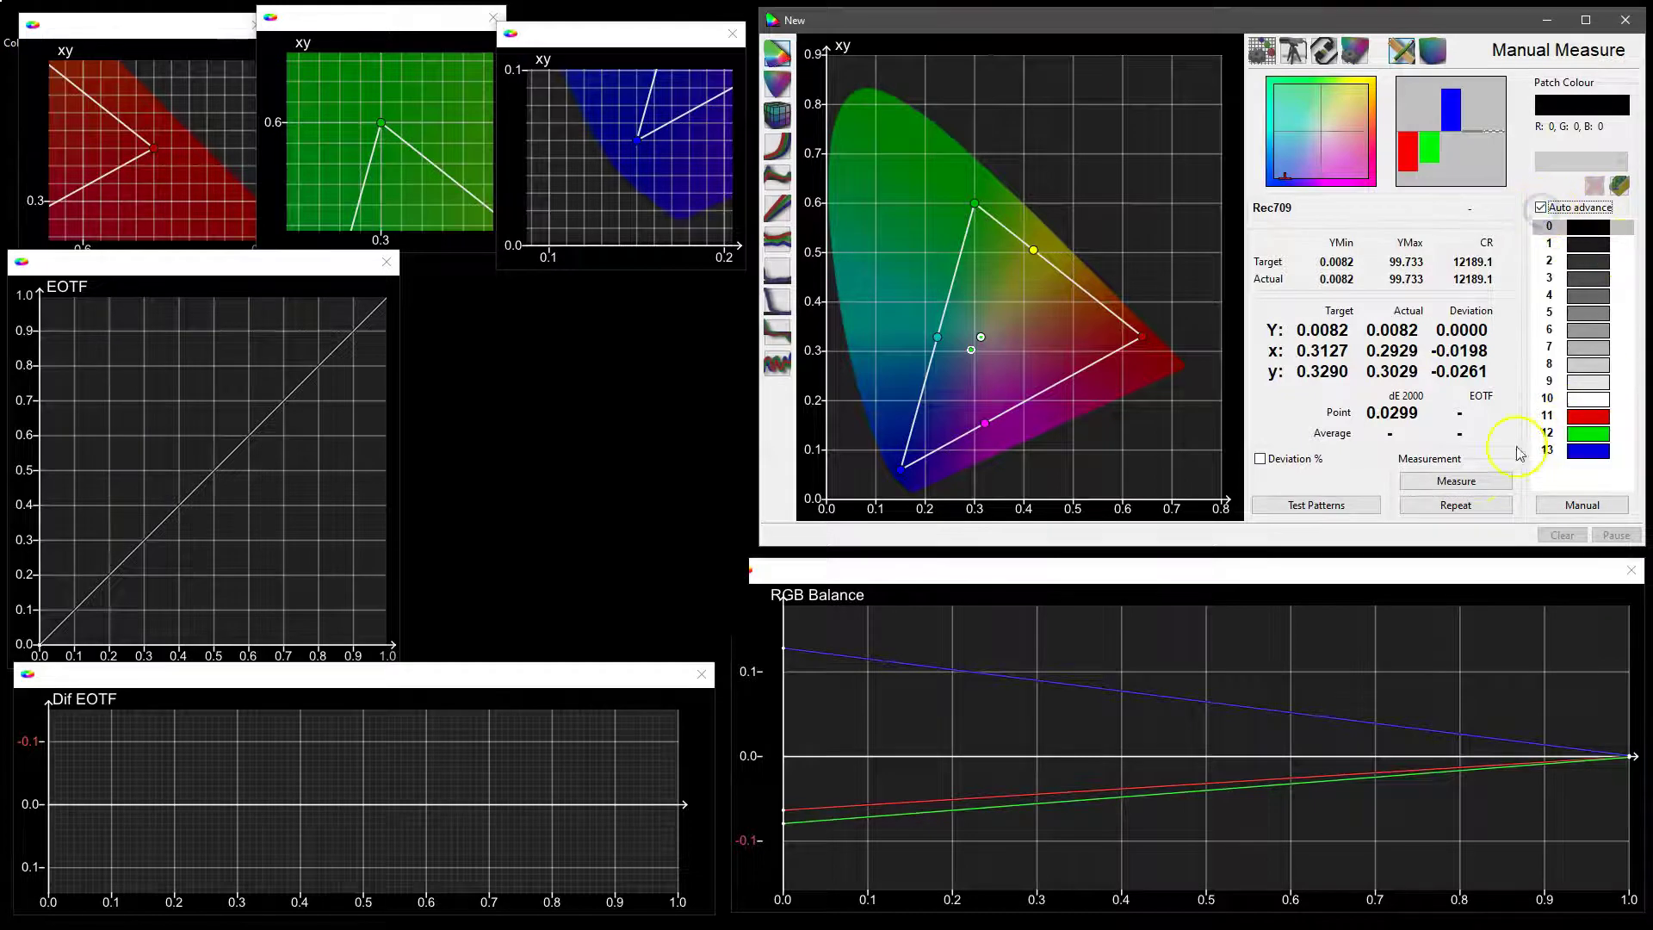
left_click(1464, 480)
left_click(935, 758)
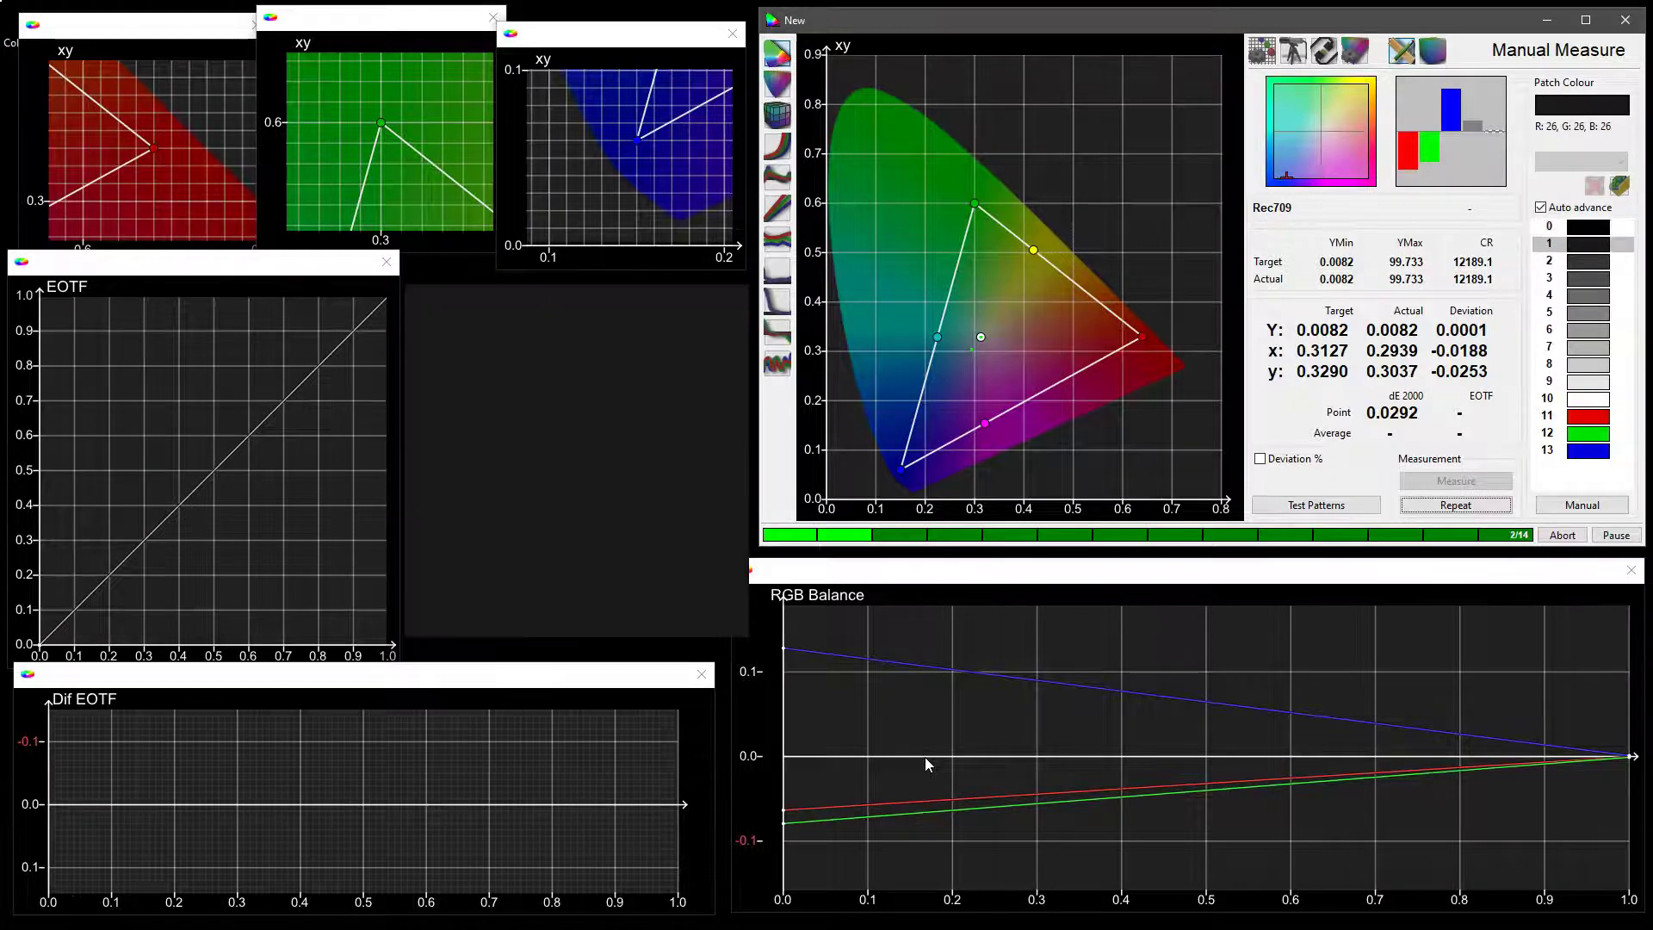
left_click(1021, 396)
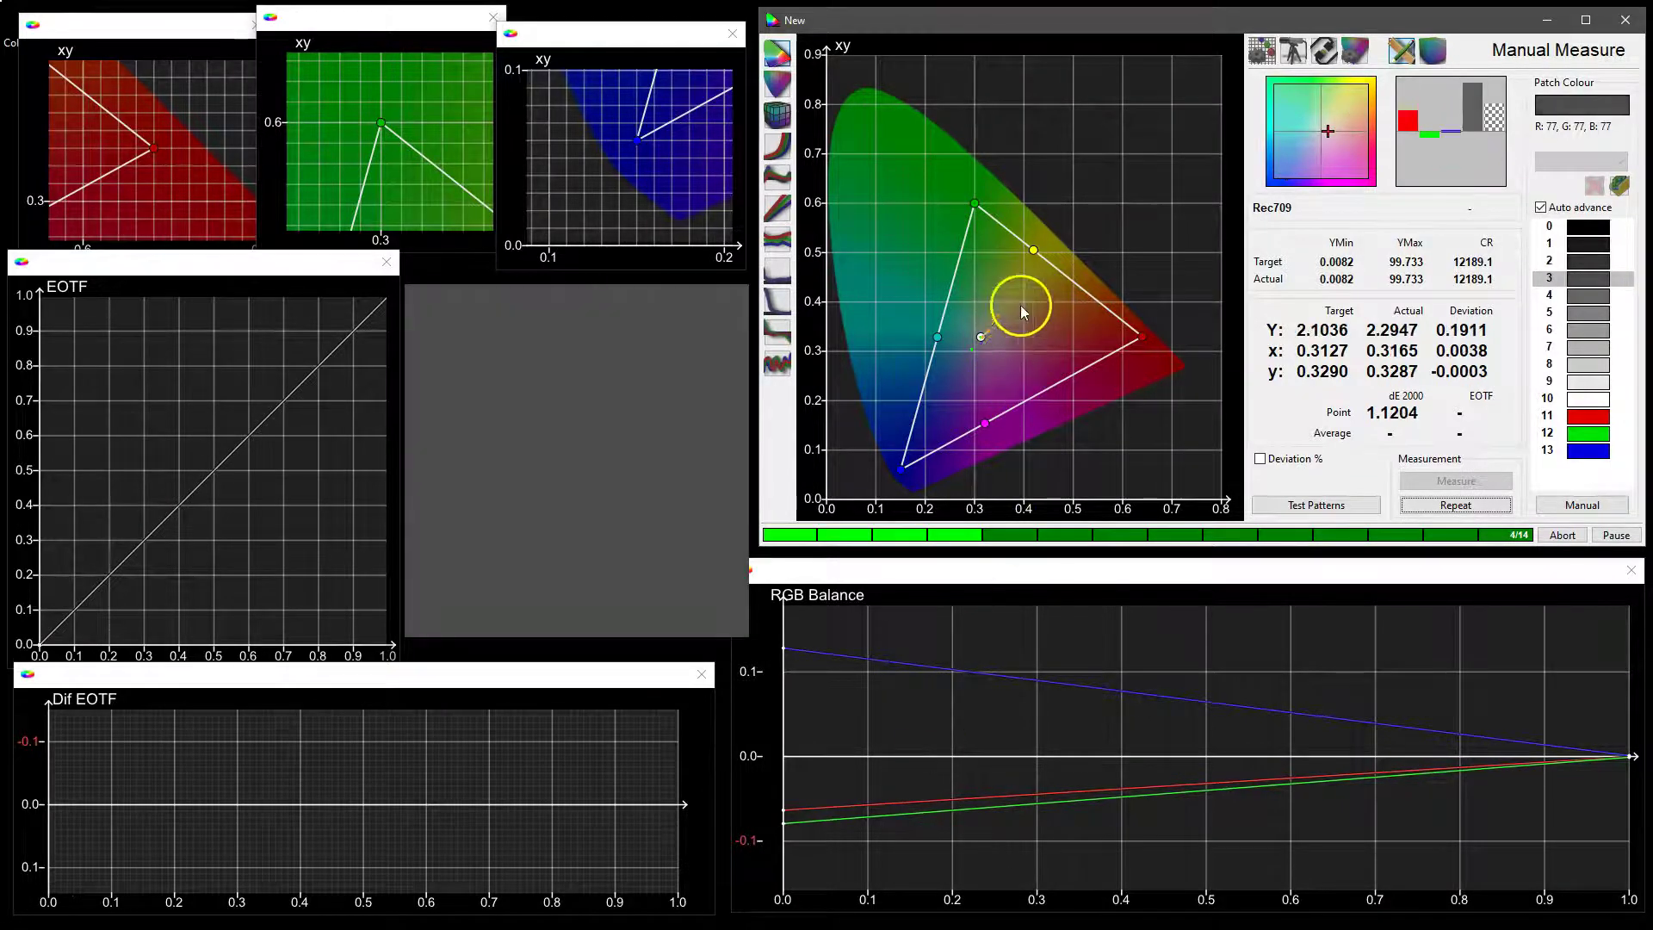
scroll(1020, 304, "up", 5)
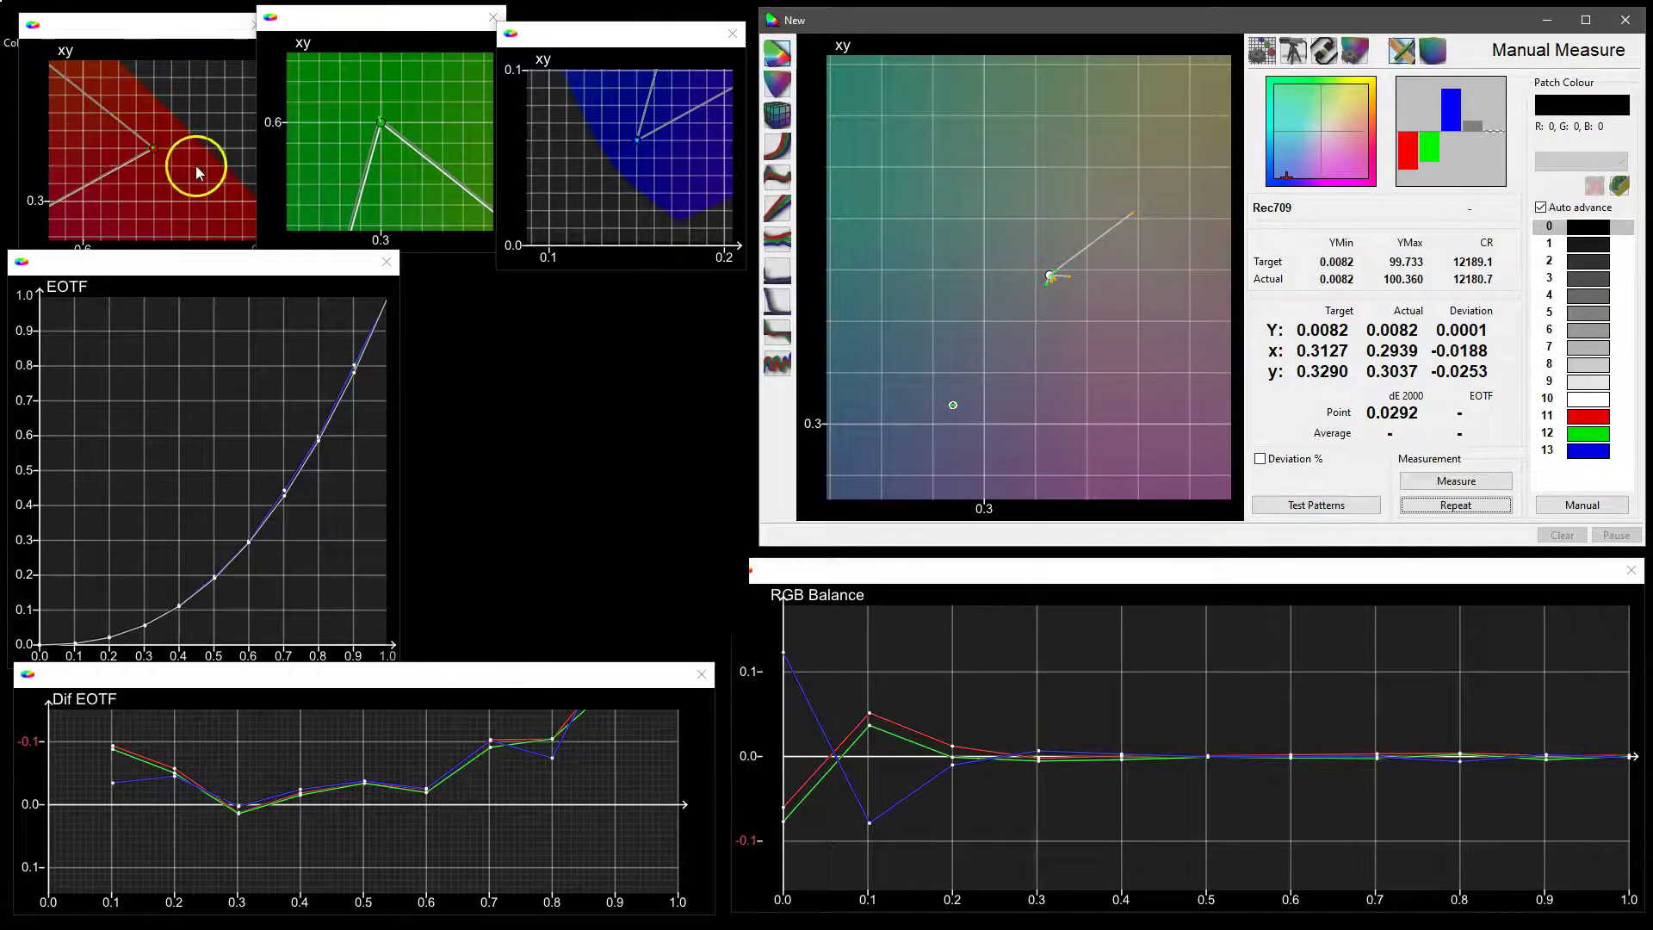
Bring the red, green and blue xy windows forward and reset the main xy chart to the full diagram
left_click(164, 163)
left_click(358, 175)
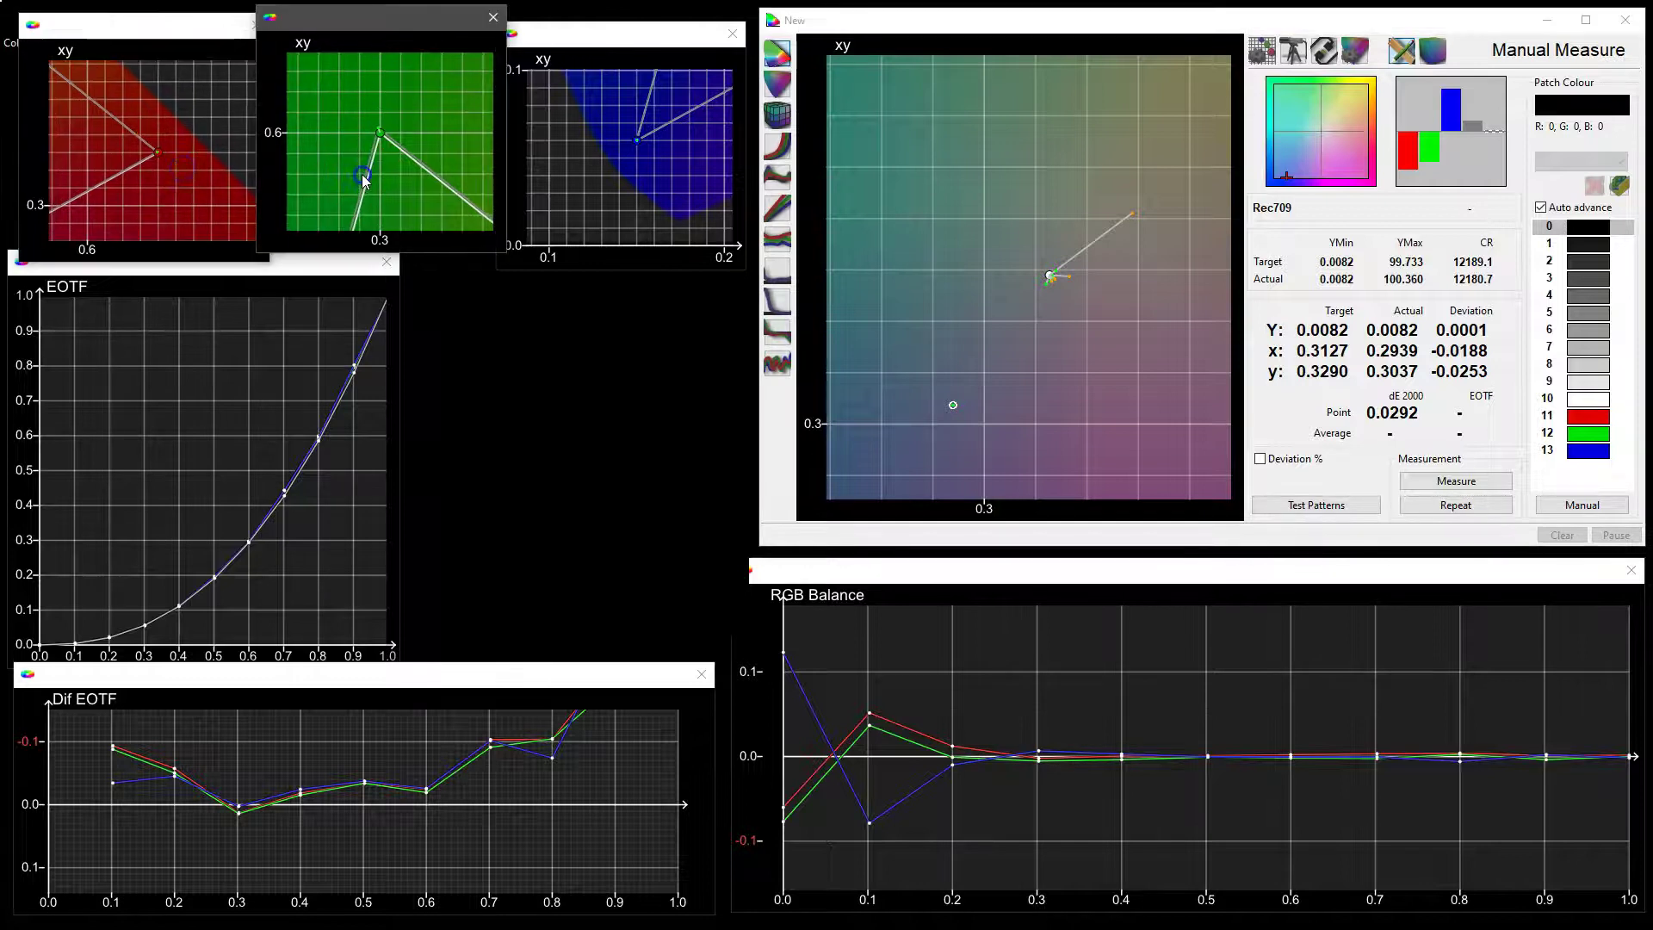
left_click(613, 174)
left_click(401, 158)
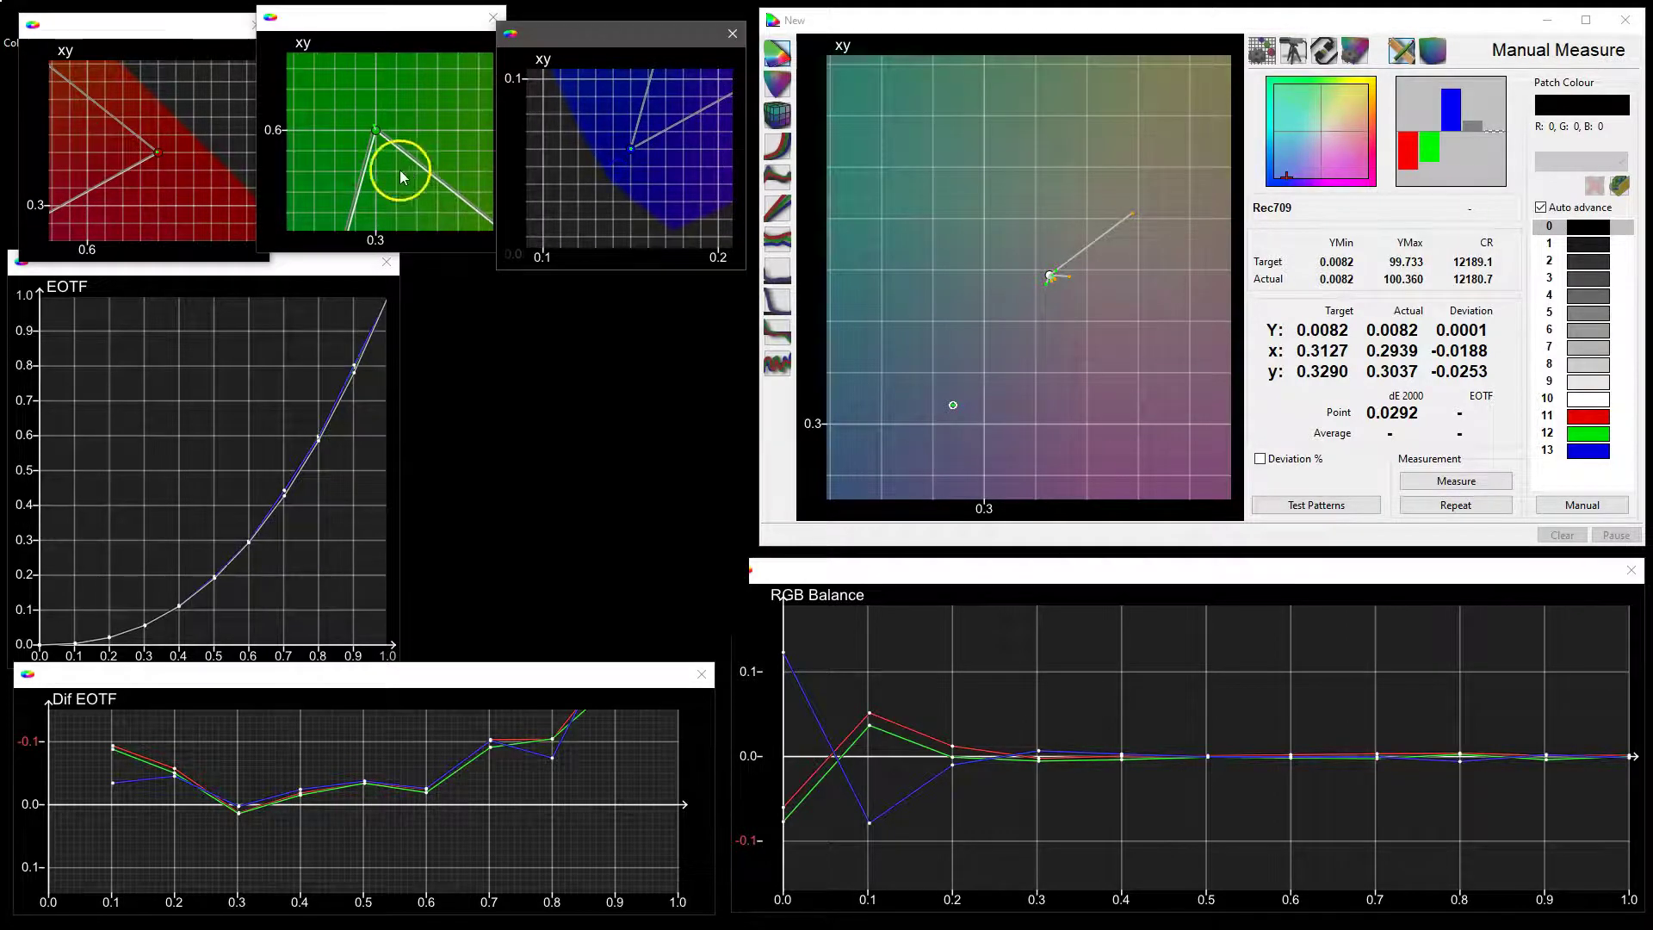
left_click(164, 158)
left_click(958, 295)
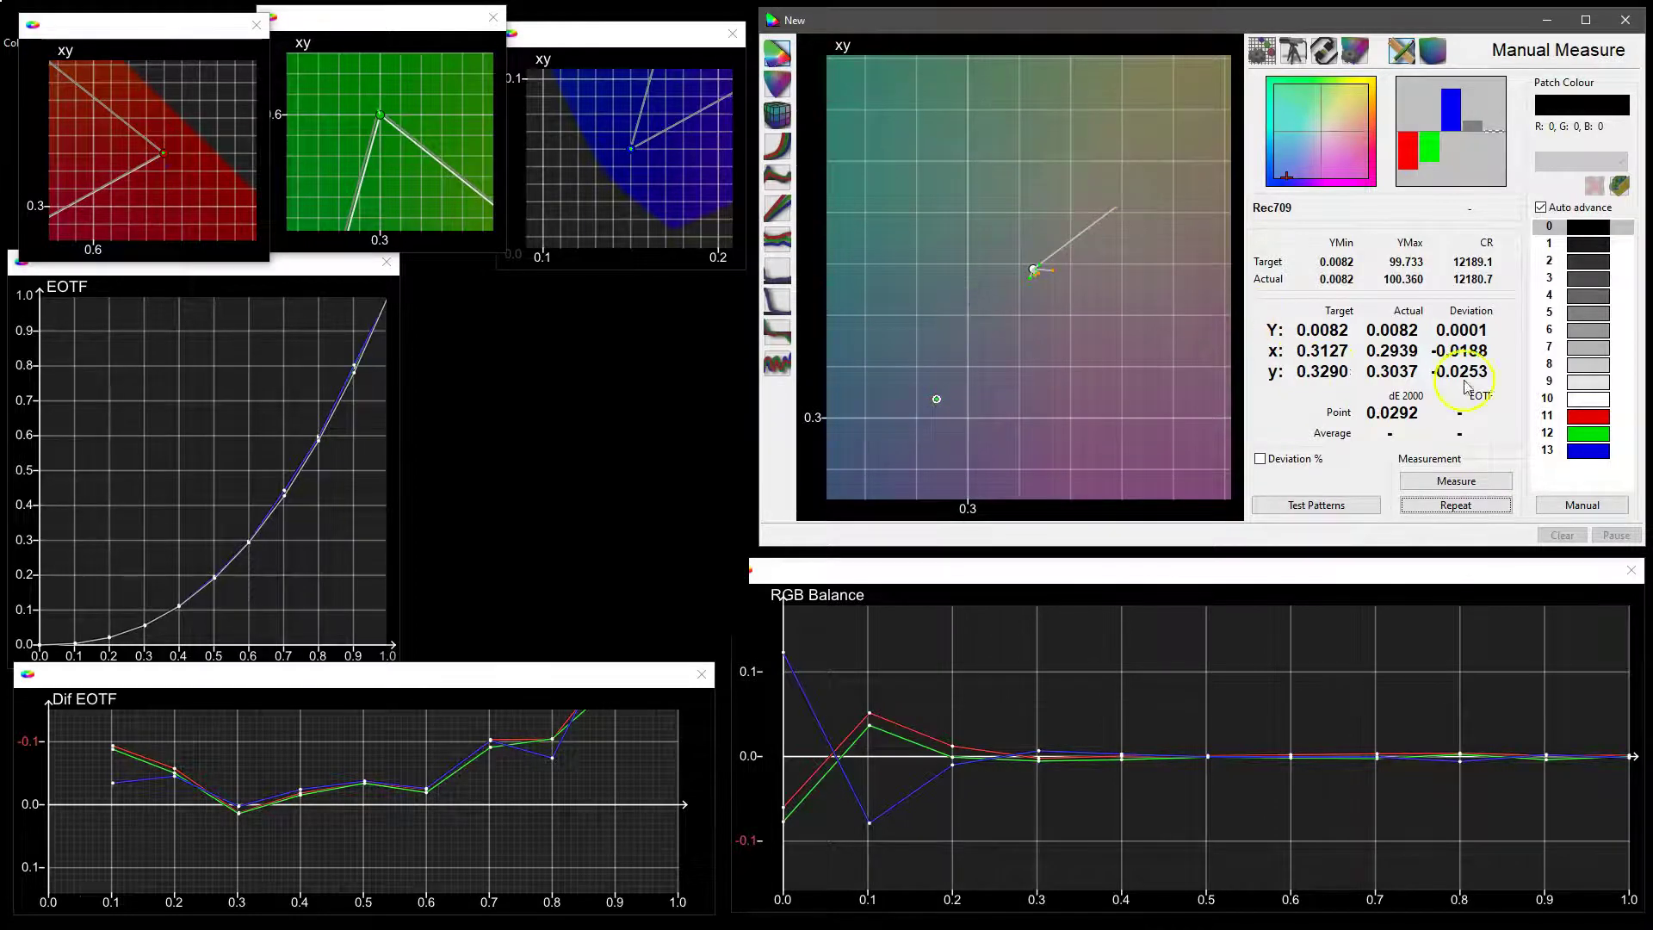
right_click(1009, 306)
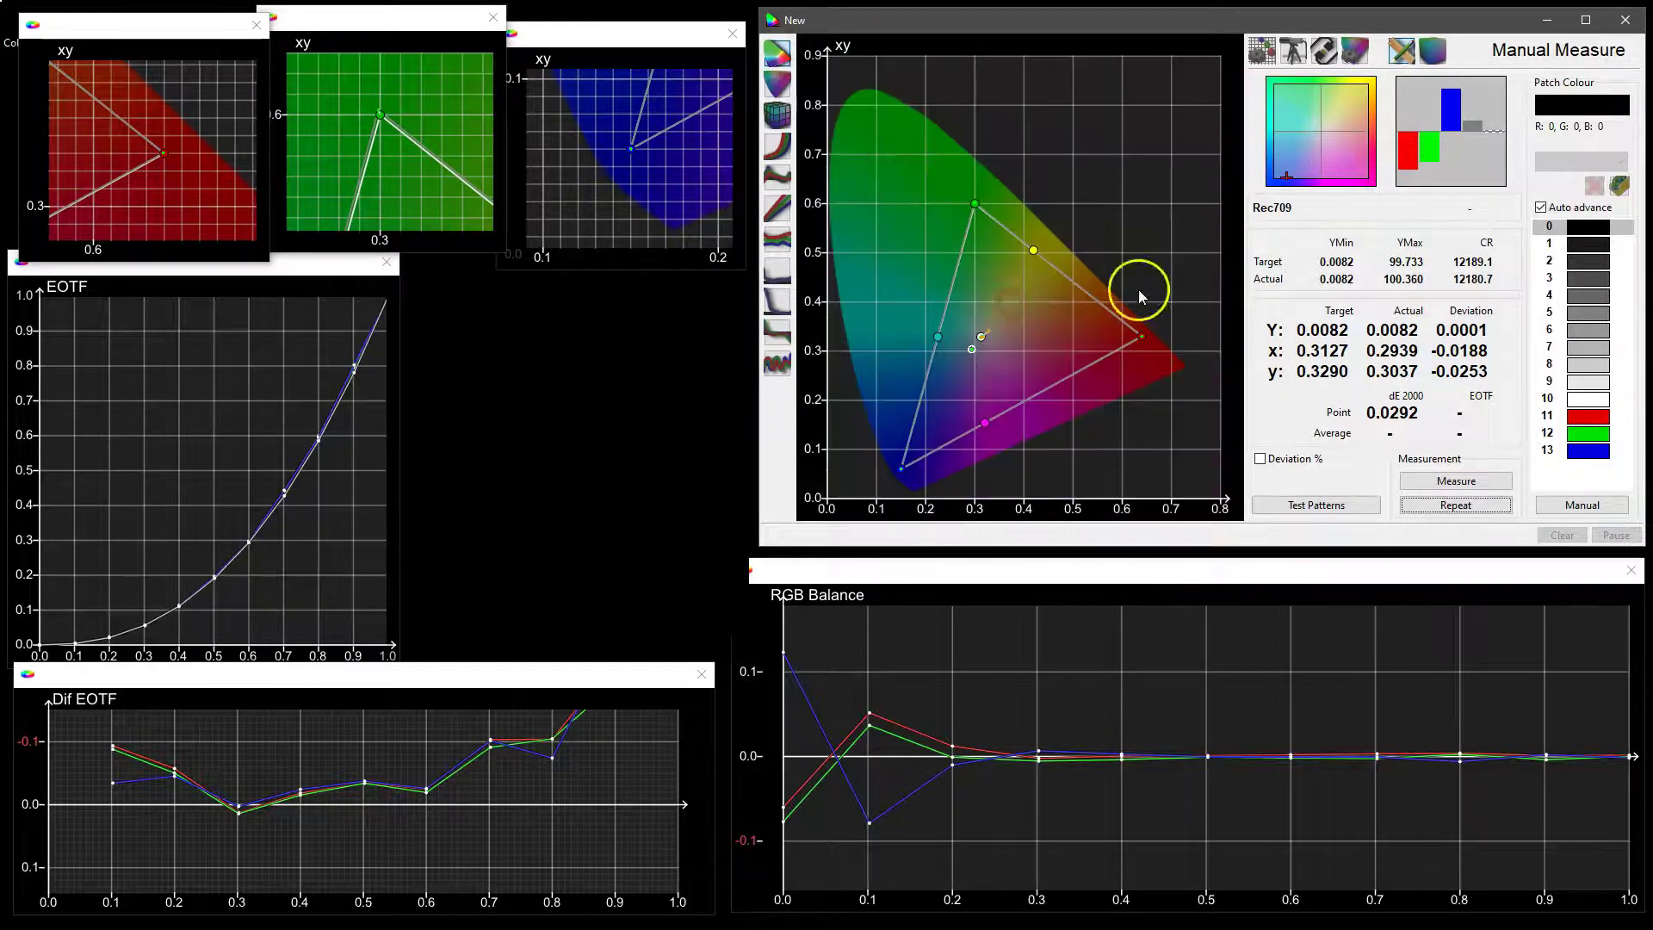
Measure patch 1 and reveal the patch preview's chroma and HSL options
left_click(1591, 248)
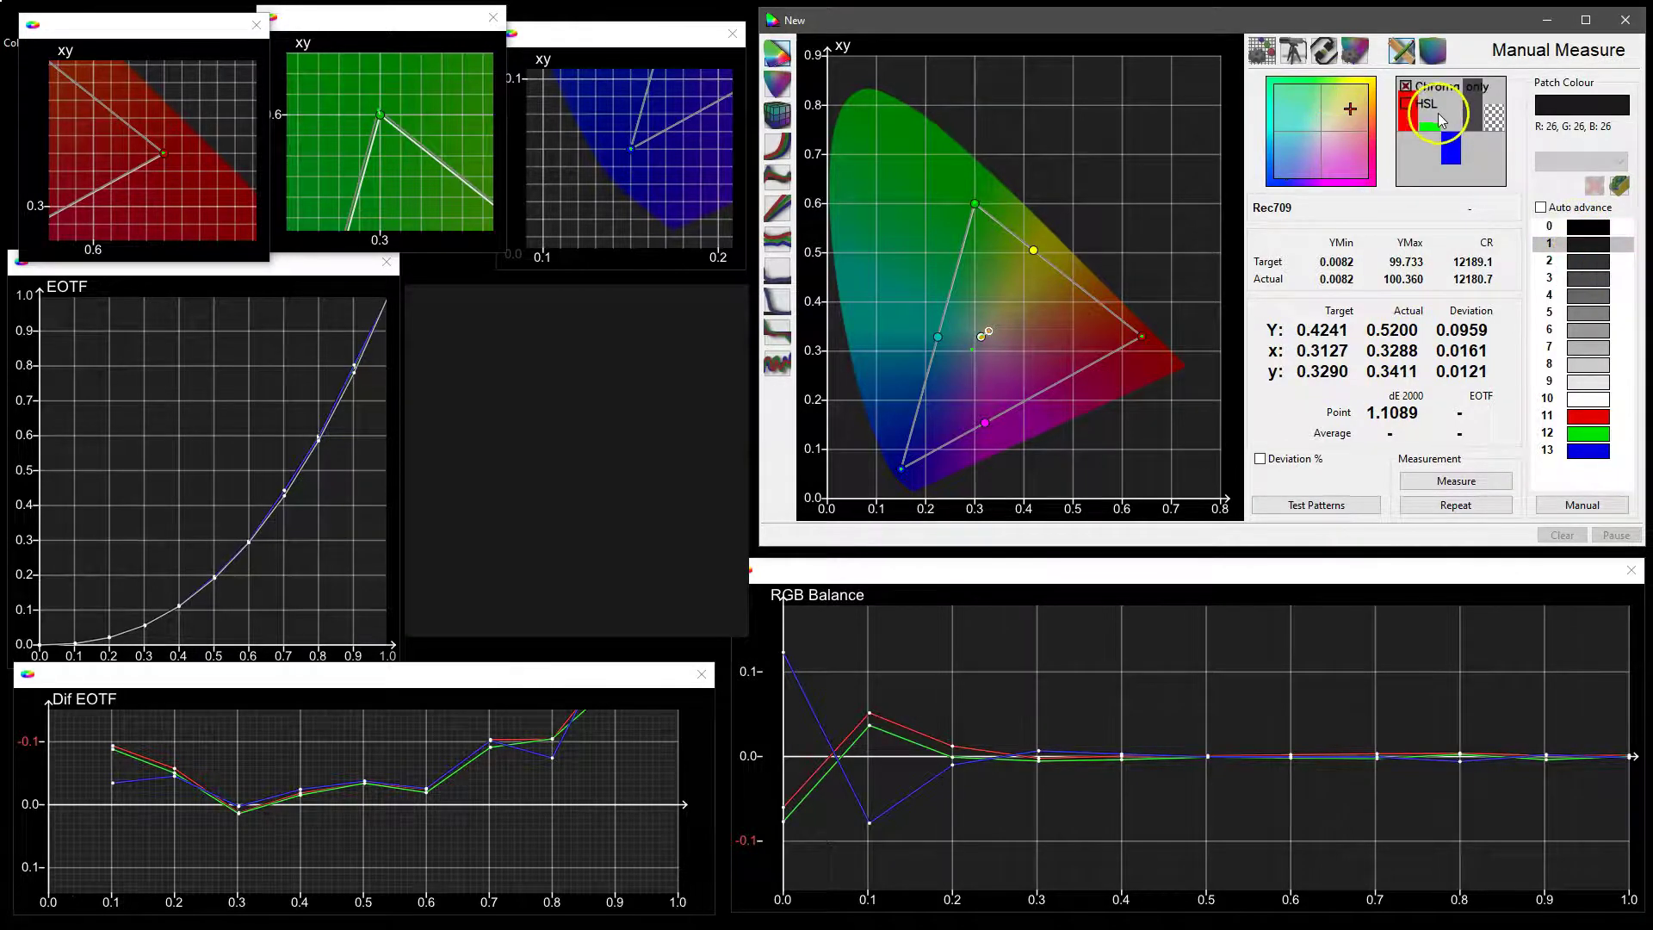
right_click(1427, 108)
mouse_move(1409, 118)
scroll(952, 354, "up", 5)
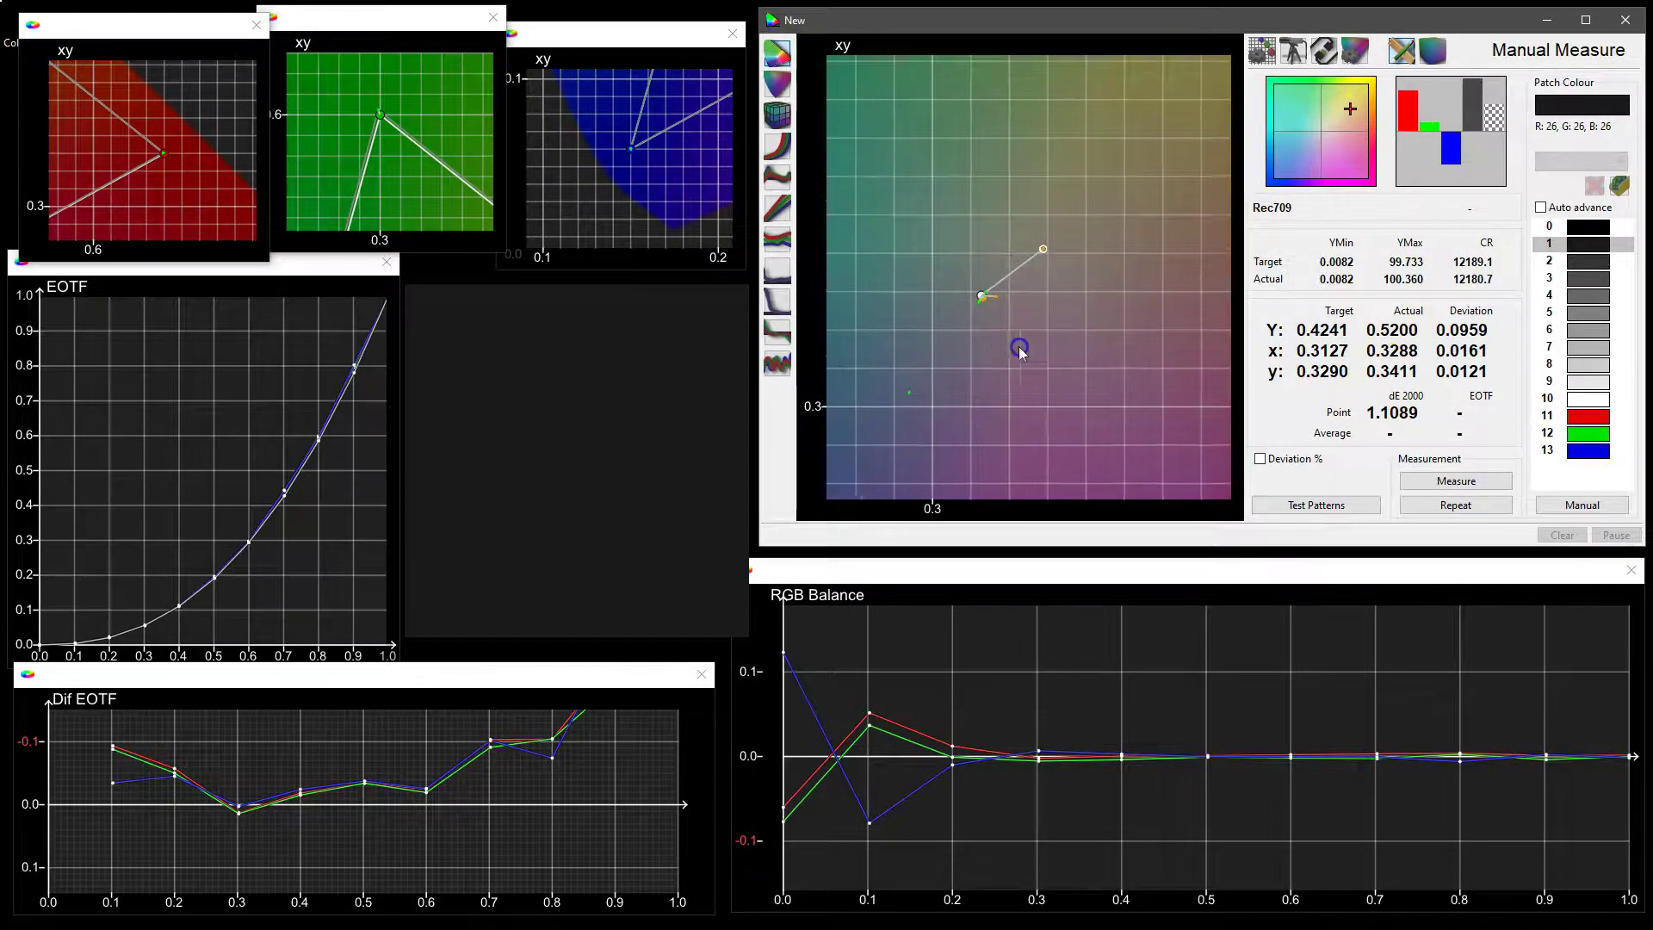
scroll(1019, 349, "up", 2)
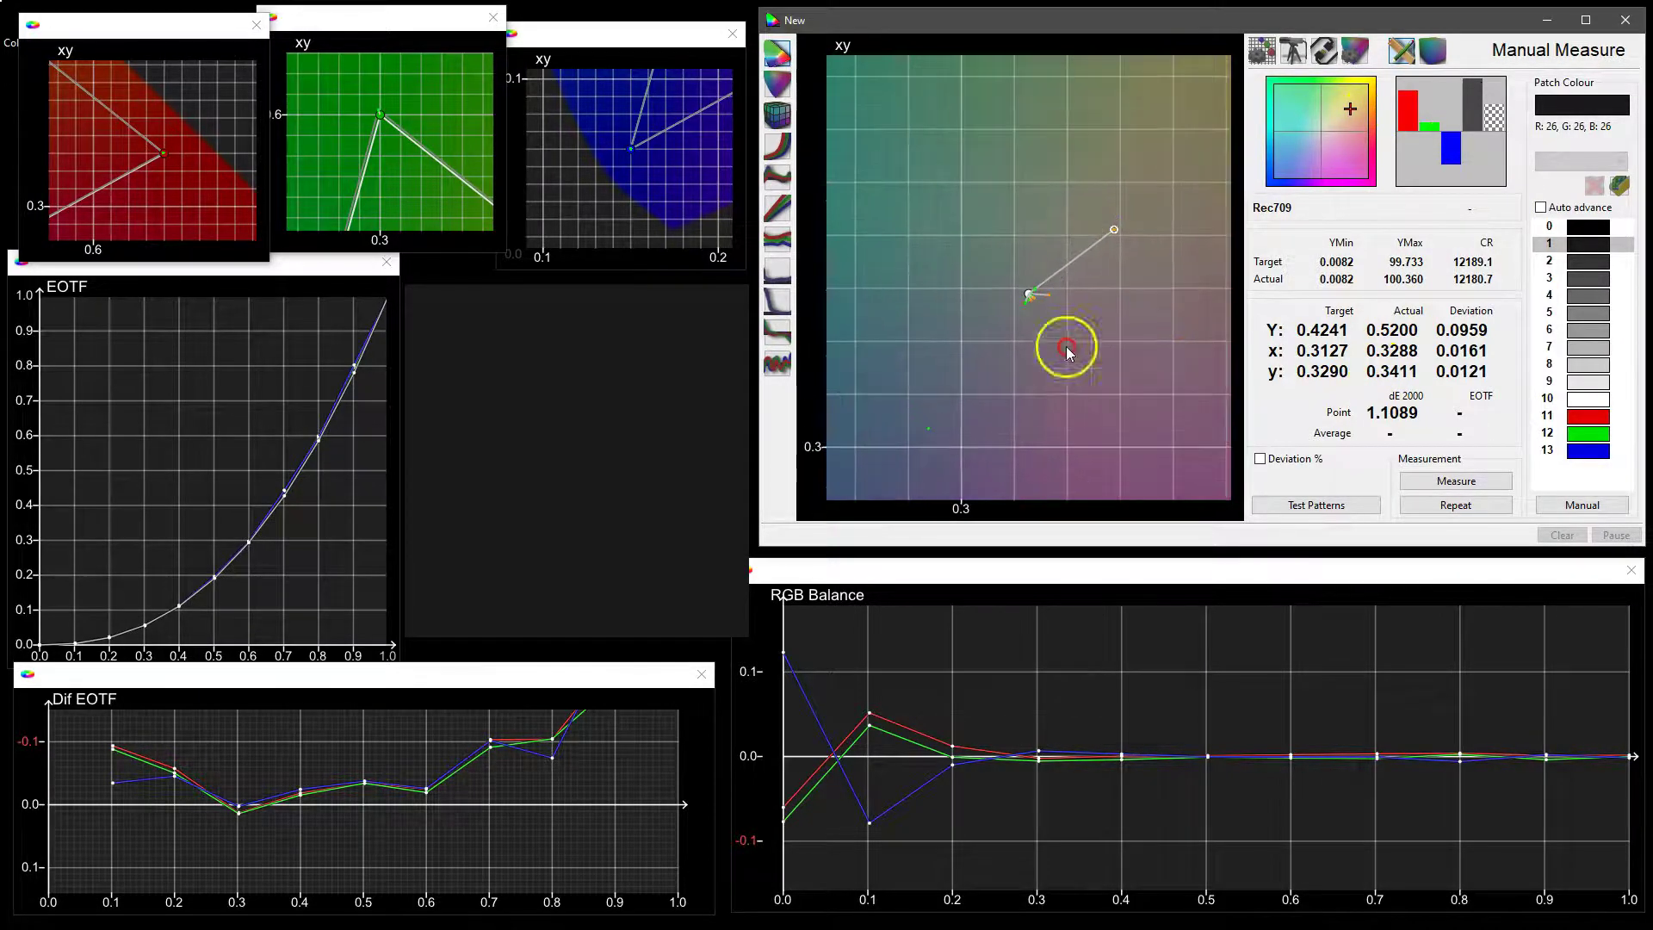
Measure patches 2 and 3, then re-measure near-black patch 1, reading dE 1.1089
left_click(1587, 262)
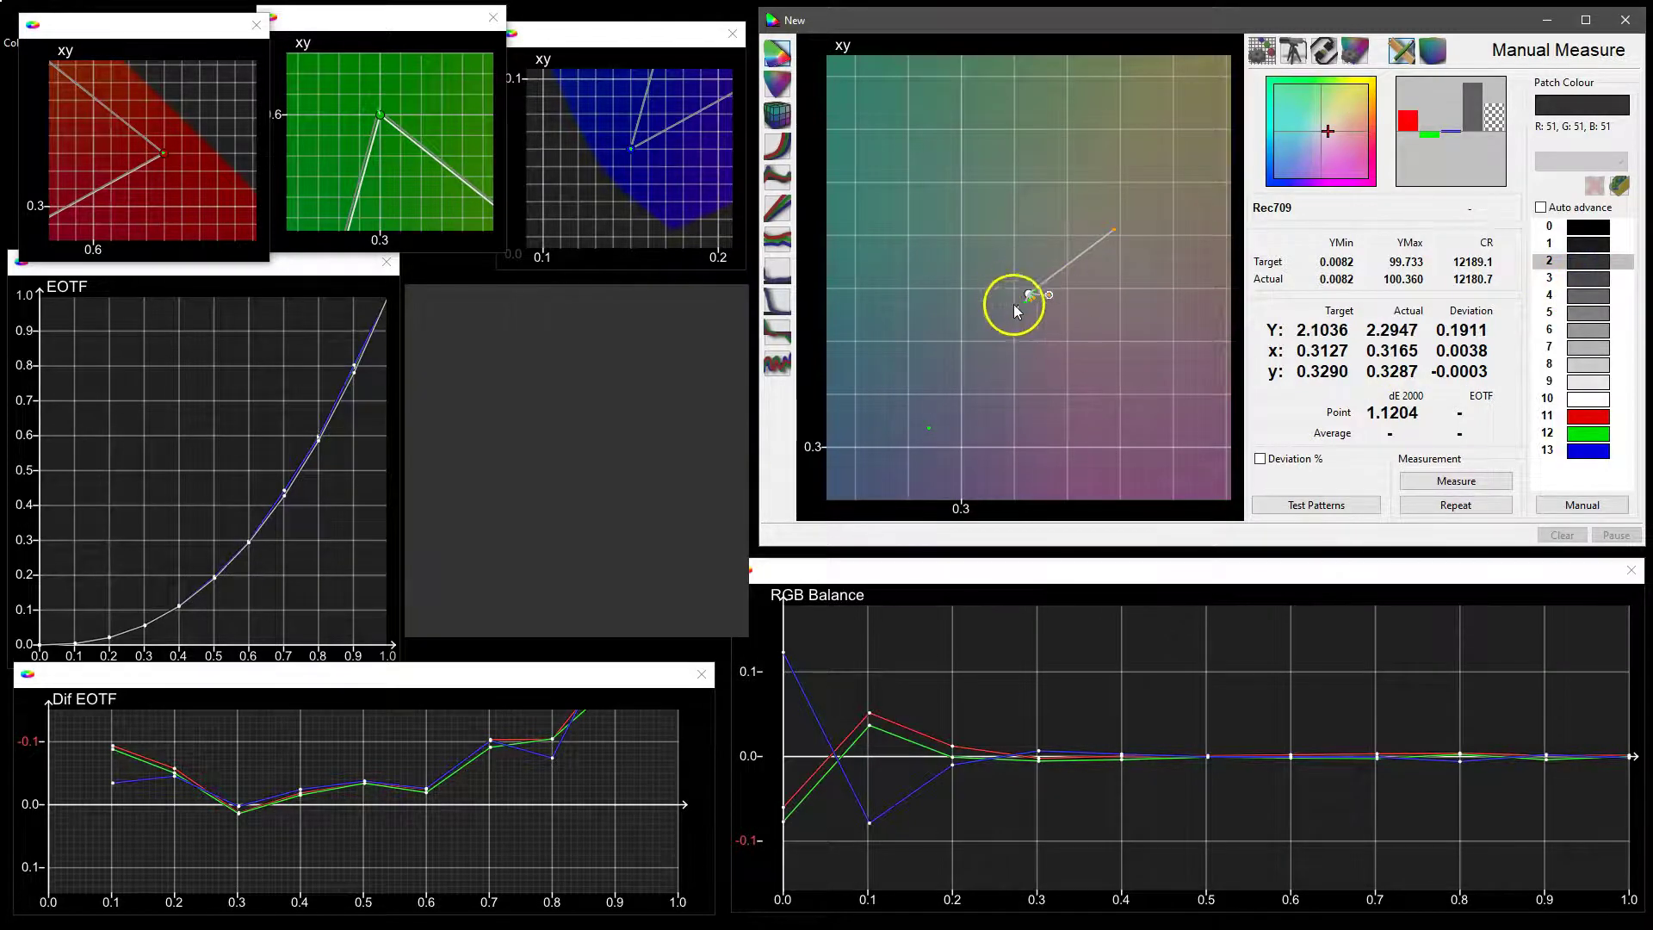
left_click(1588, 280)
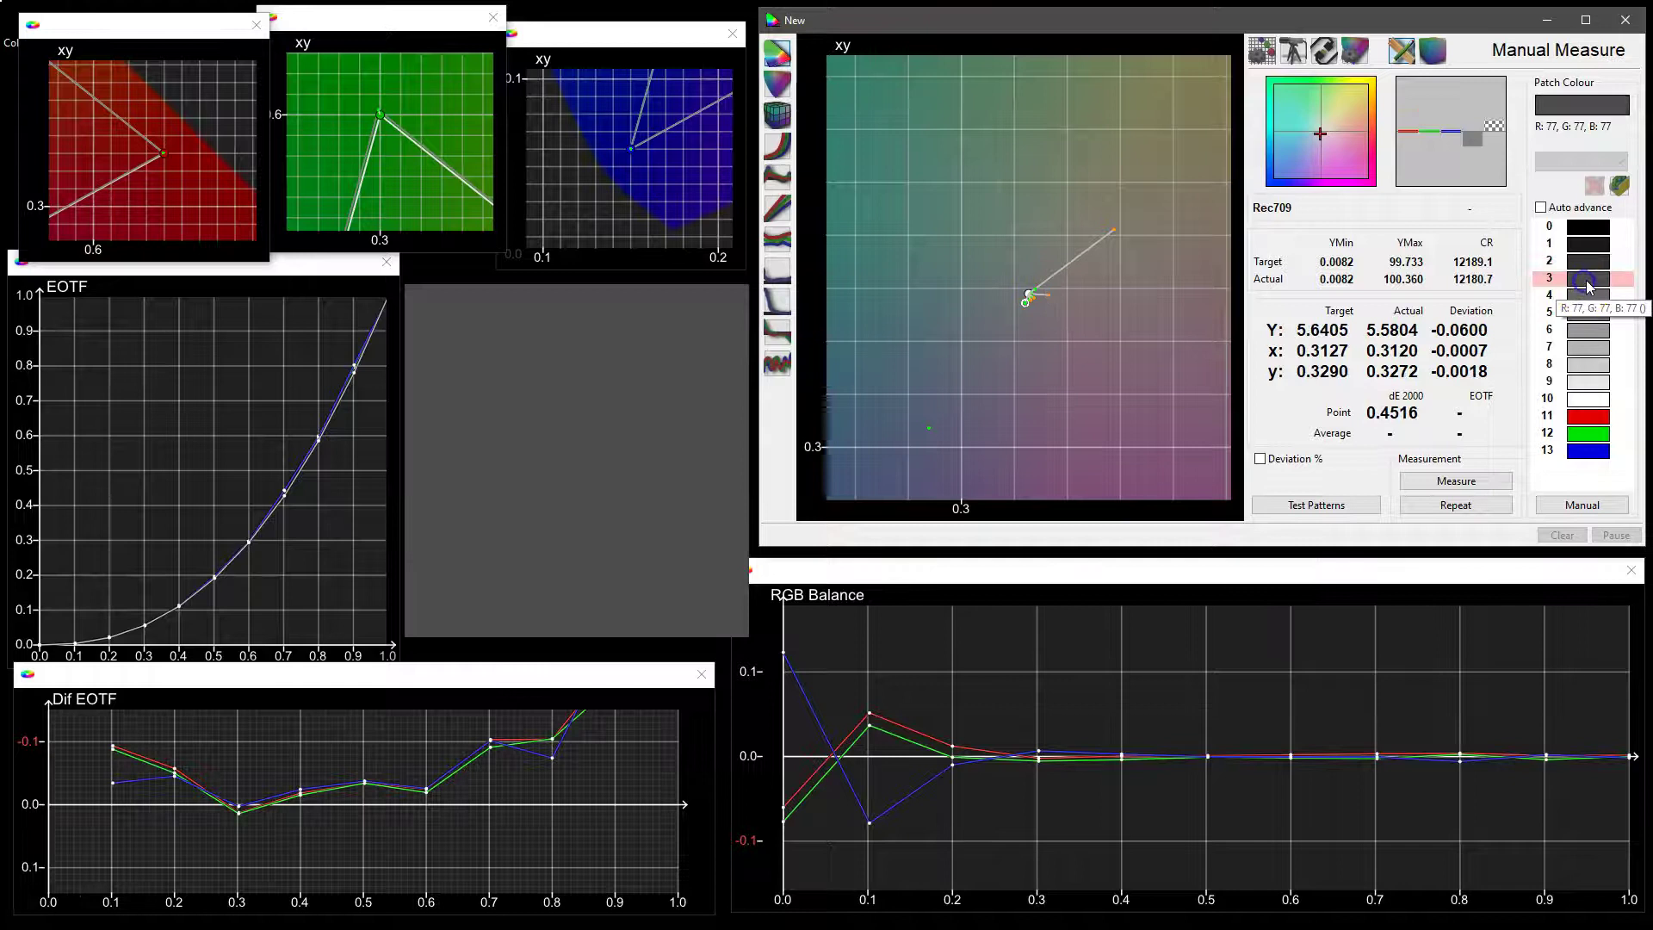
mouse_move(1066, 314)
left_mouse_down()
mouse_move(999, 340)
mouse_move(1070, 330)
left_mouse_up()
left_click(1563, 247)
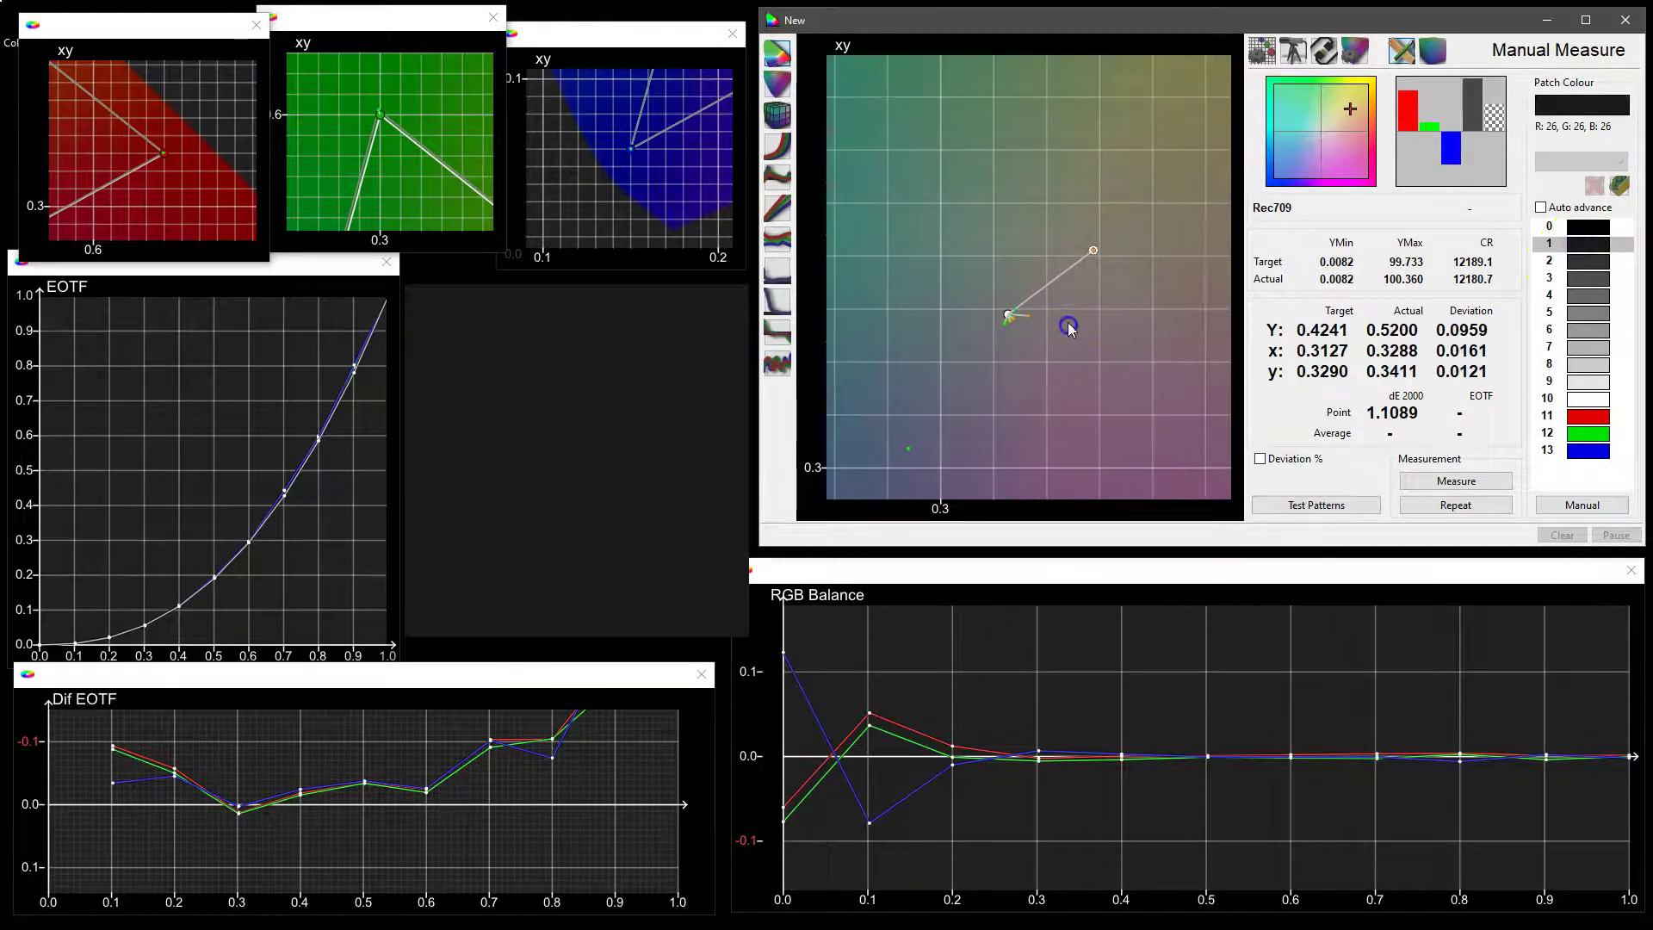
left_click(1589, 250)
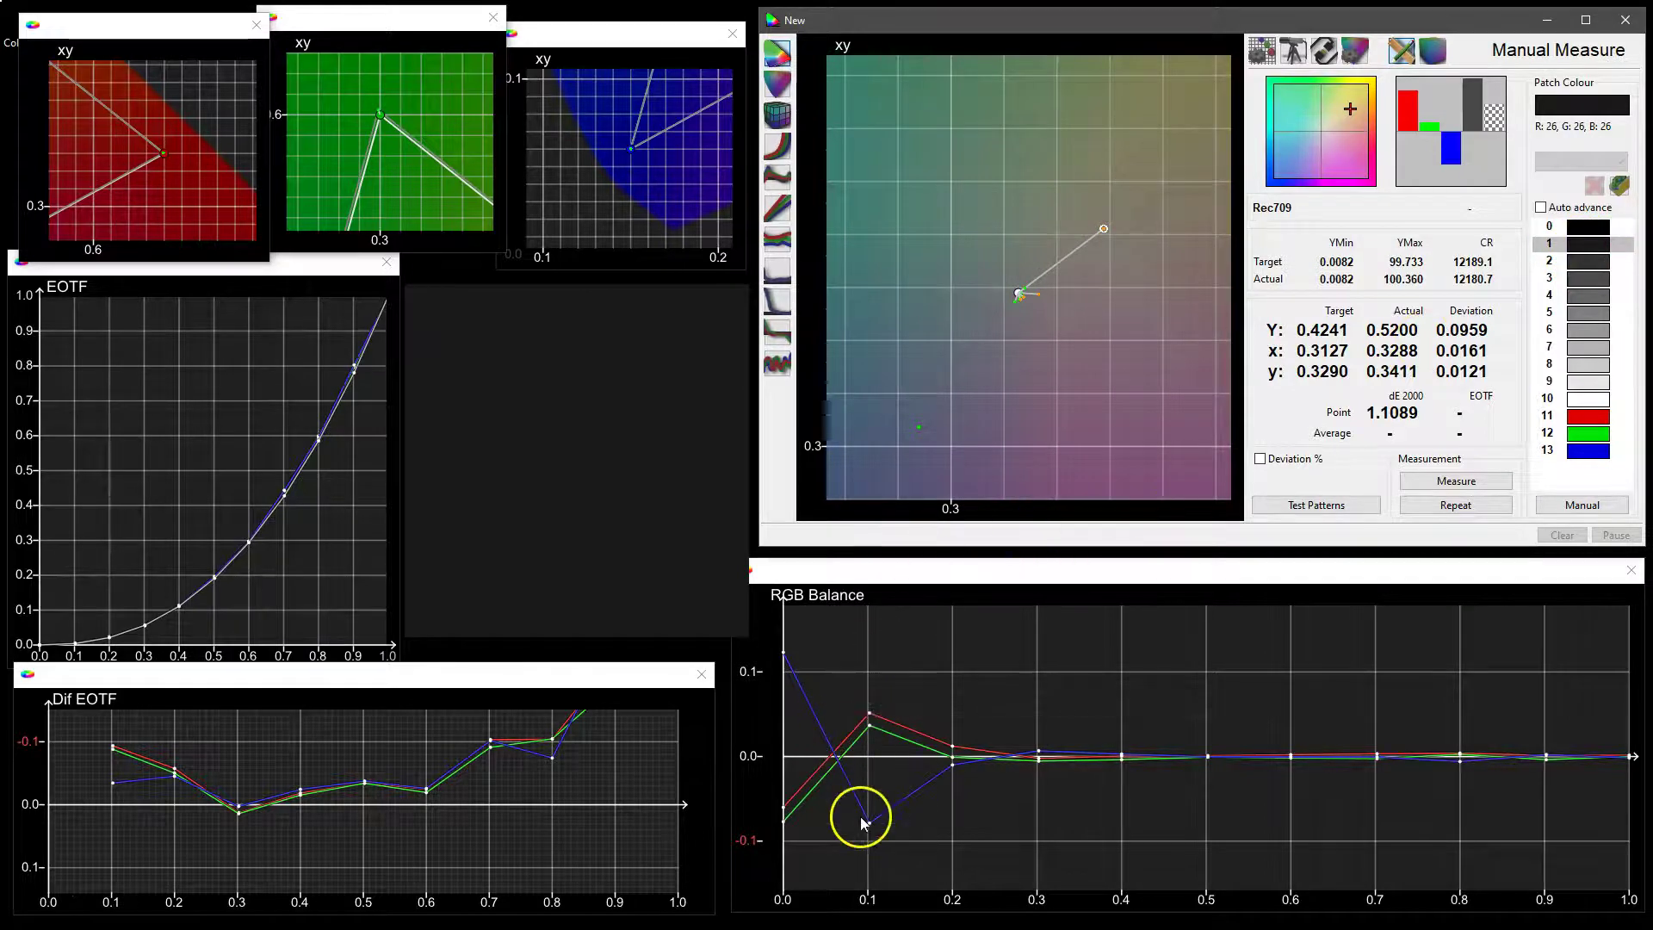
left_click_drag(1098, 300, 1092, 330)
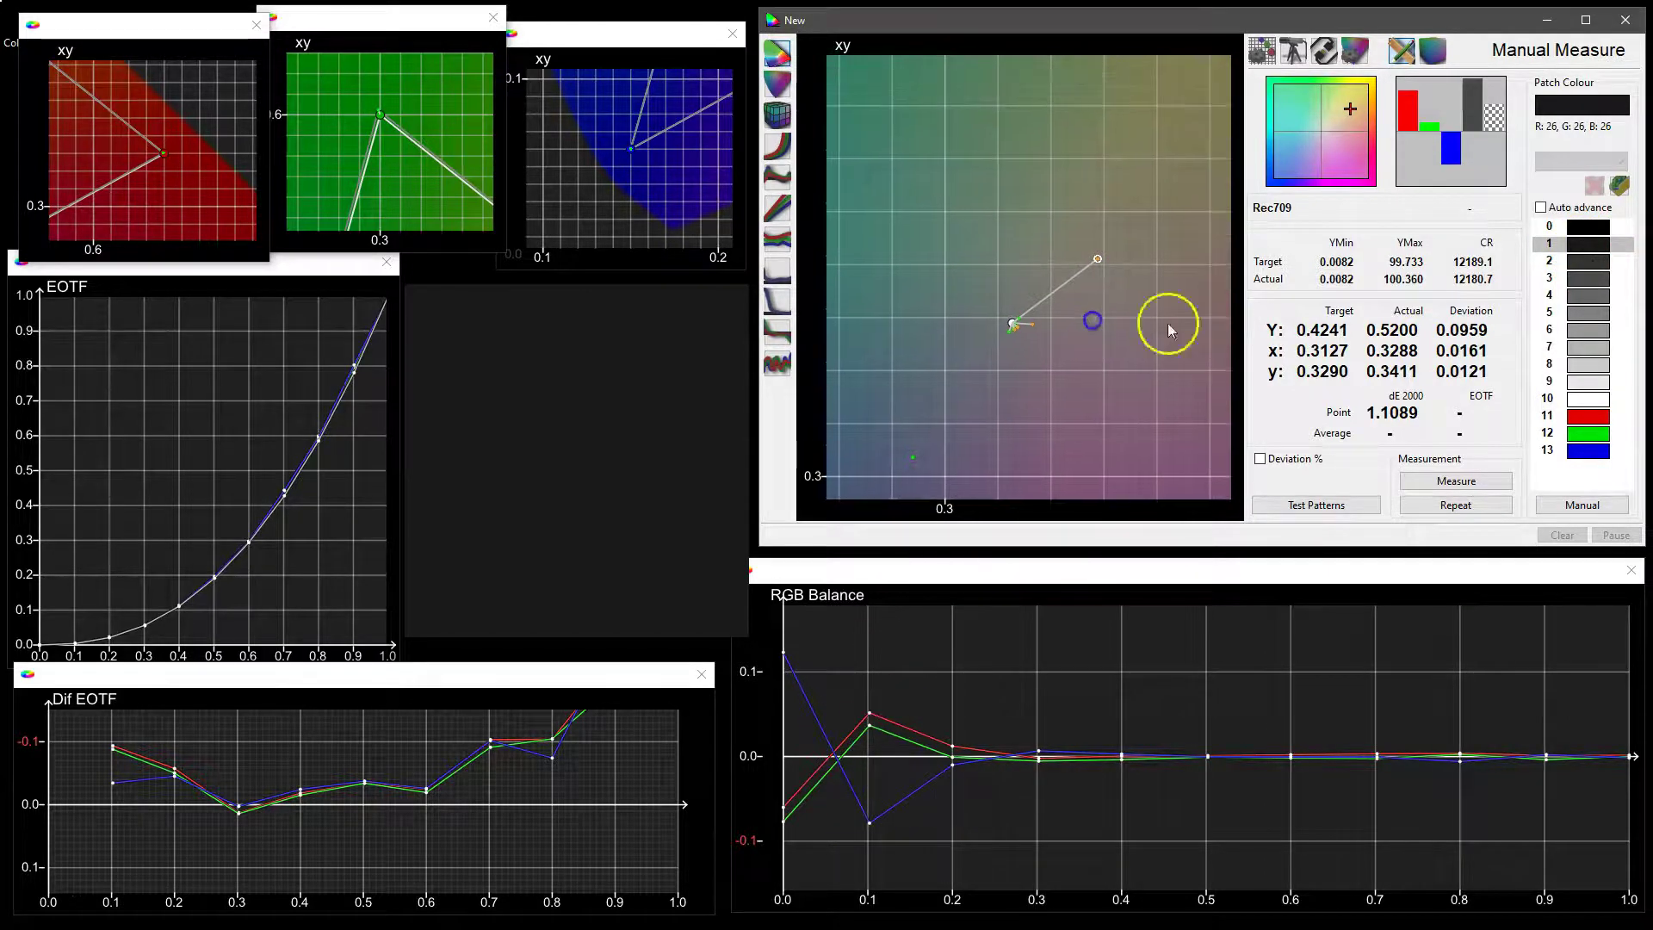
Take a fresh reading of patch 1 and check the probe settings
left_click(1478, 482)
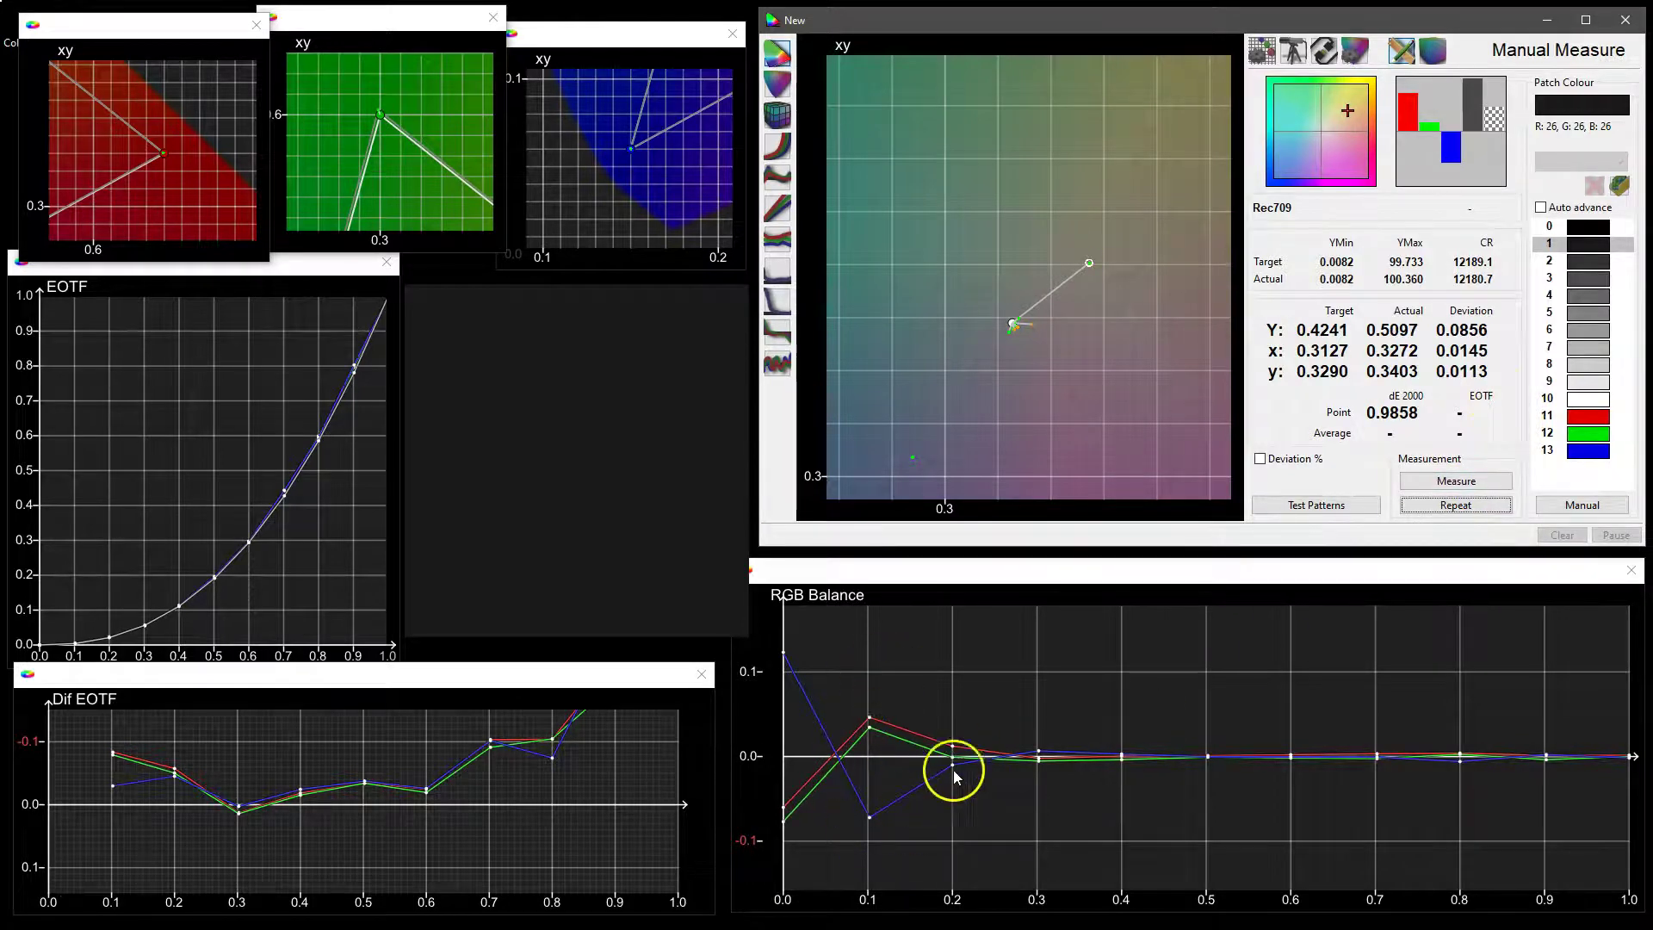
left_click(1294, 50)
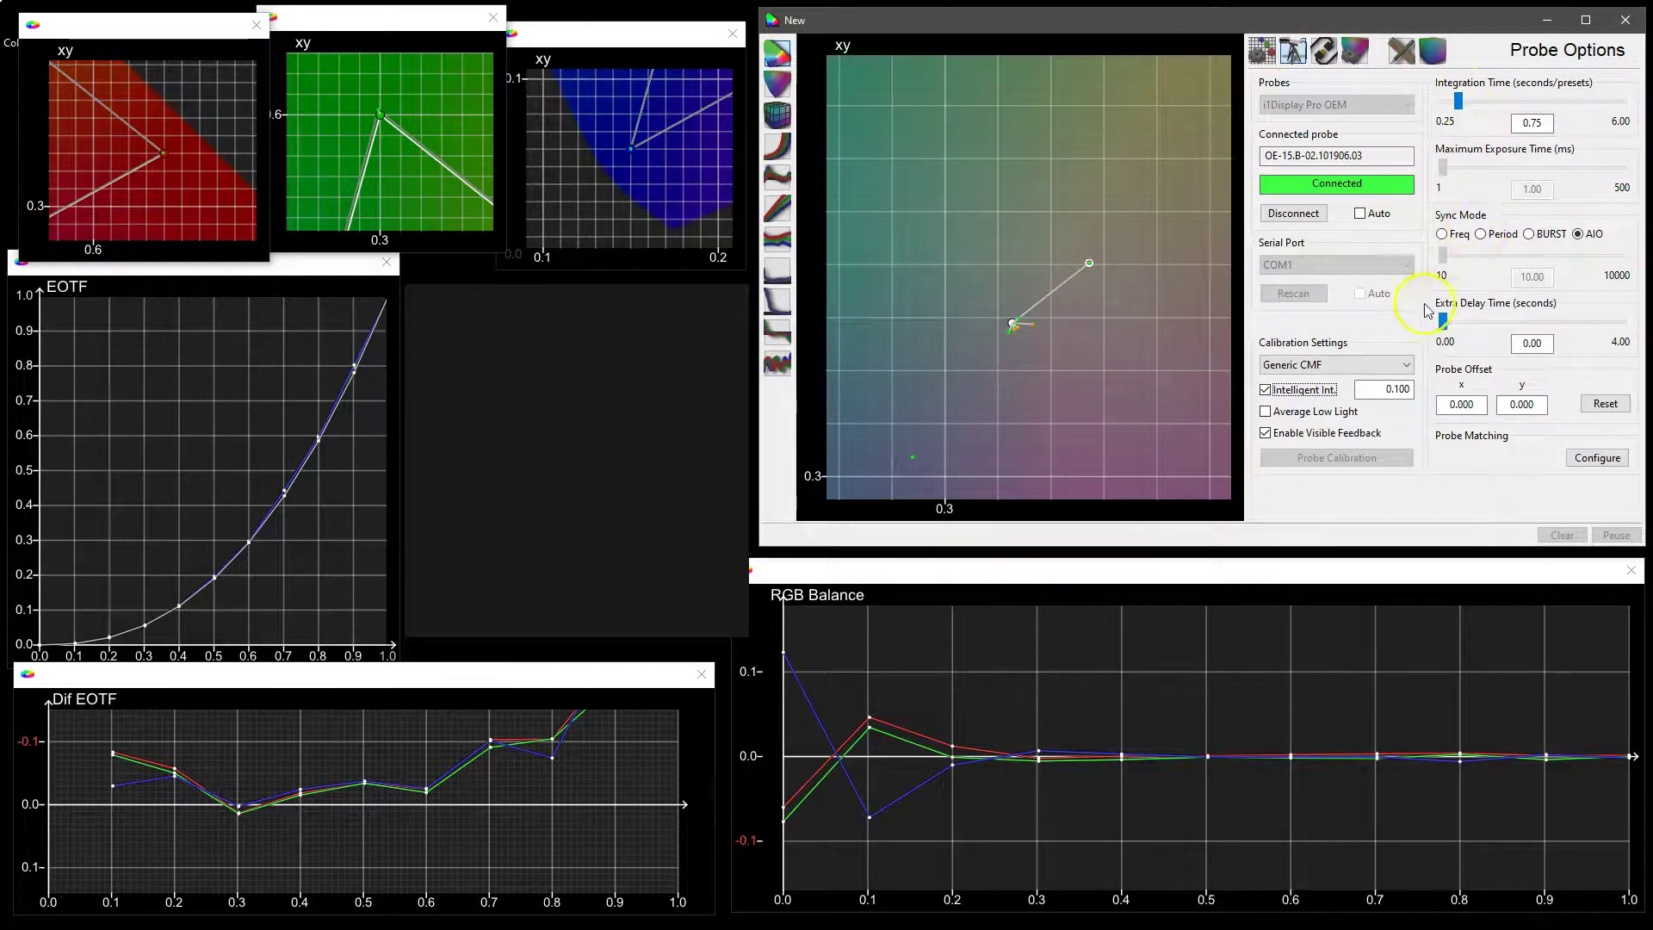
left_click(1402, 50)
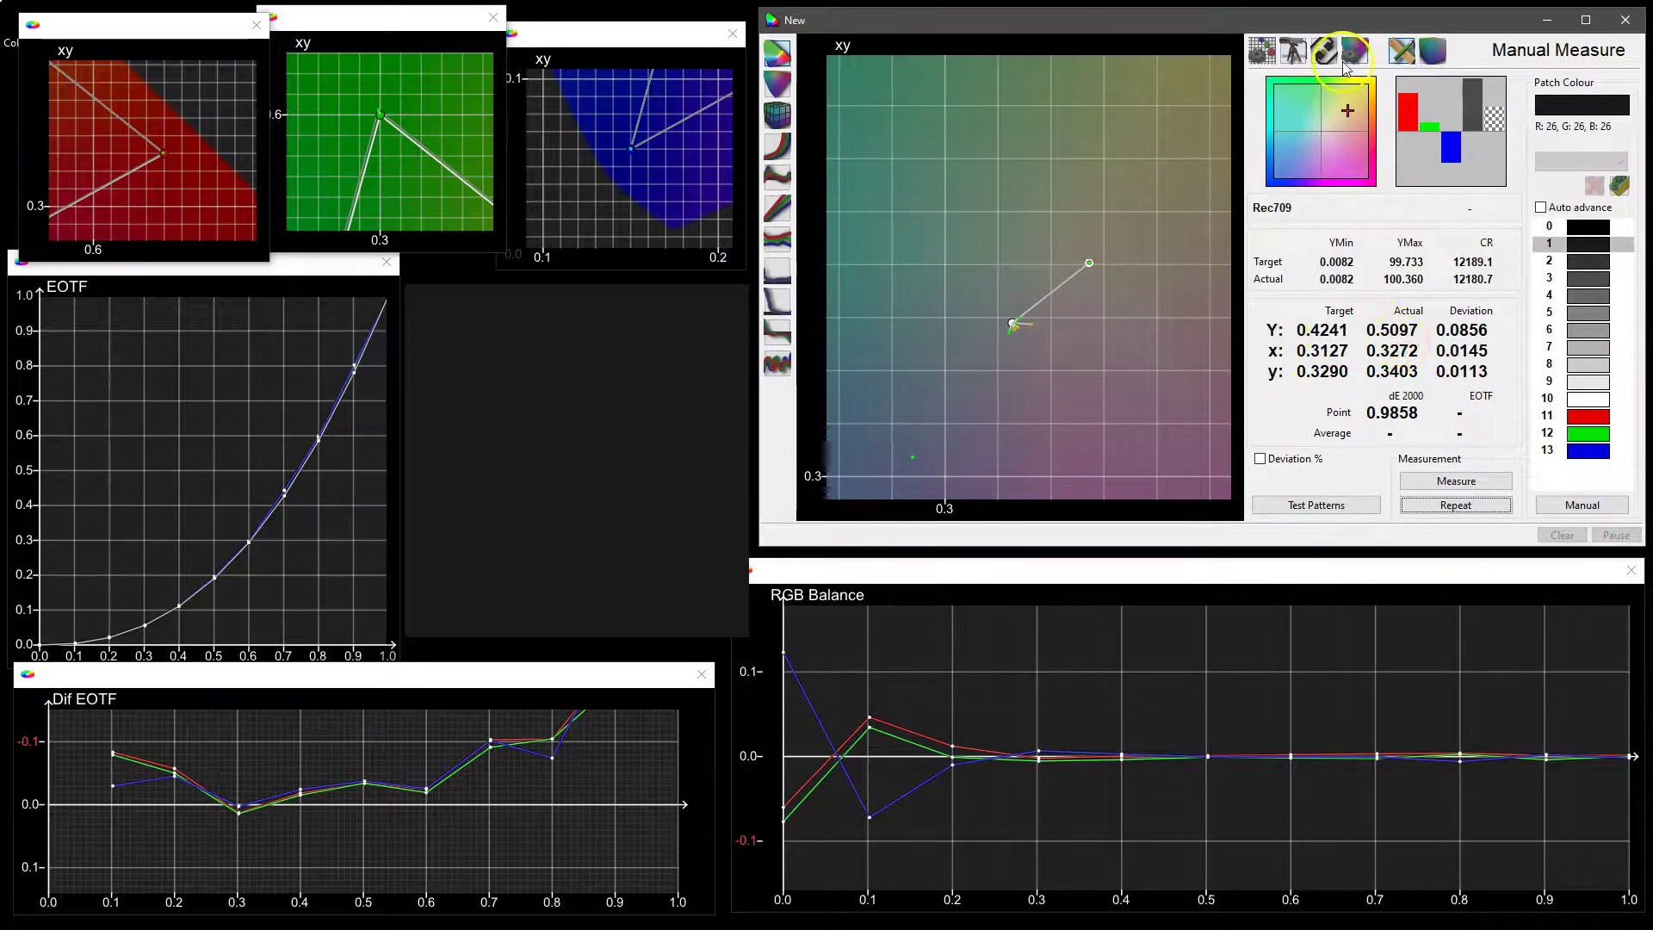
Set the probe integration time to 6.00 s and re-measure patch 1, reaching dE 1.0288
left_click(1298, 56)
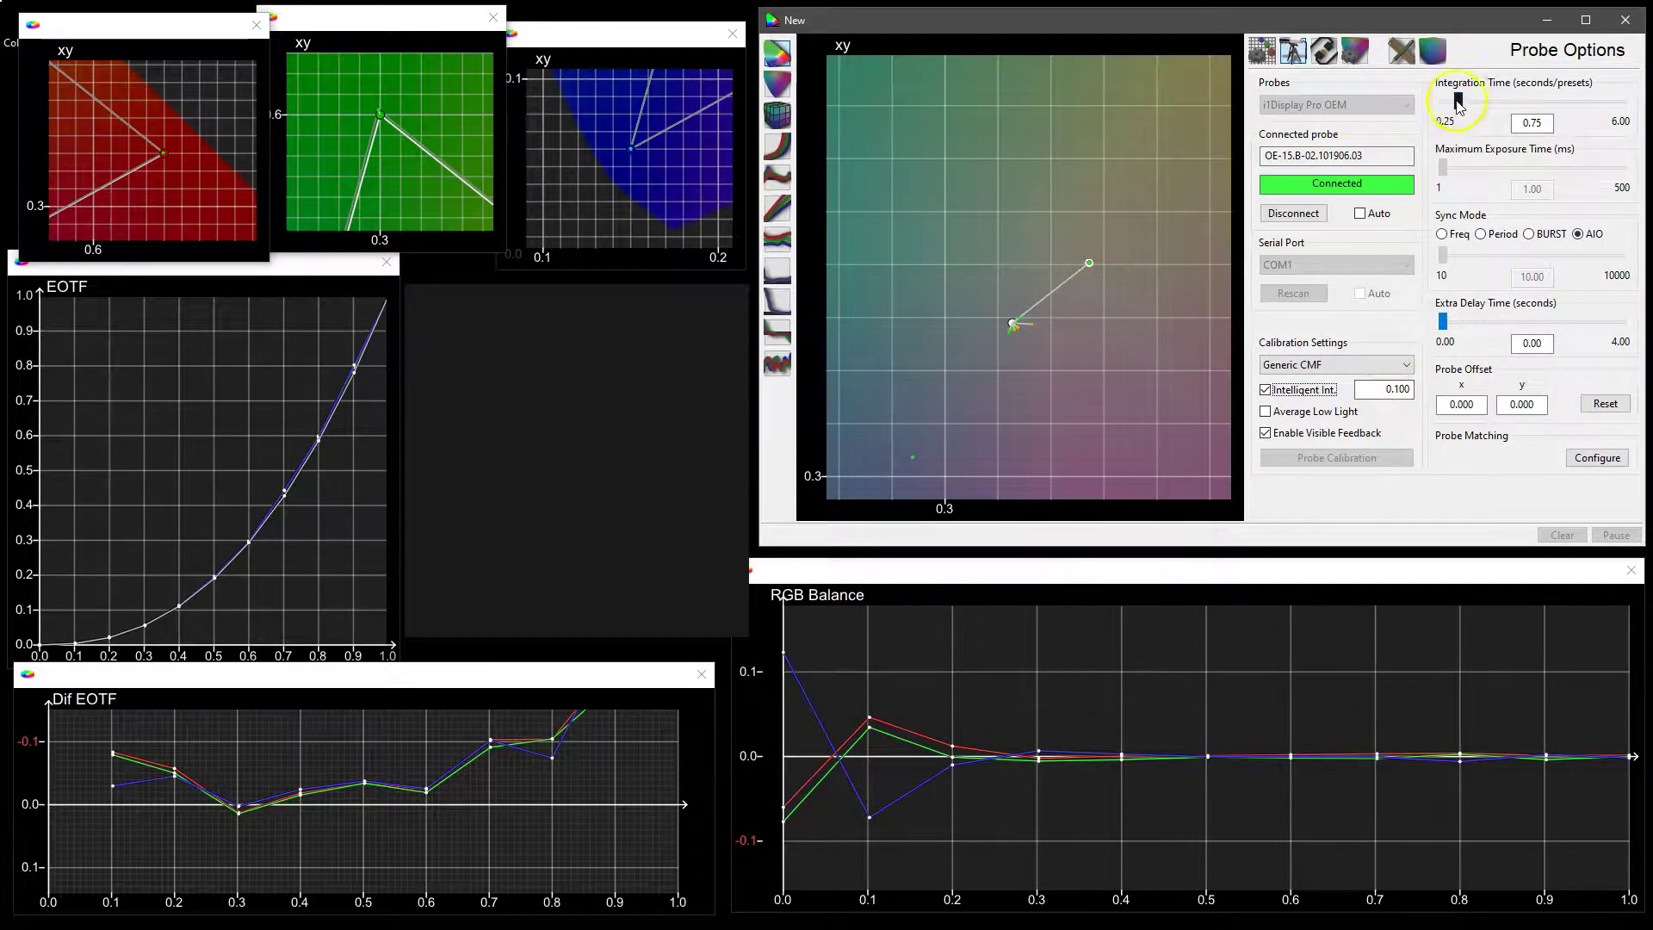
left_click_drag(1457, 101, 1622, 101)
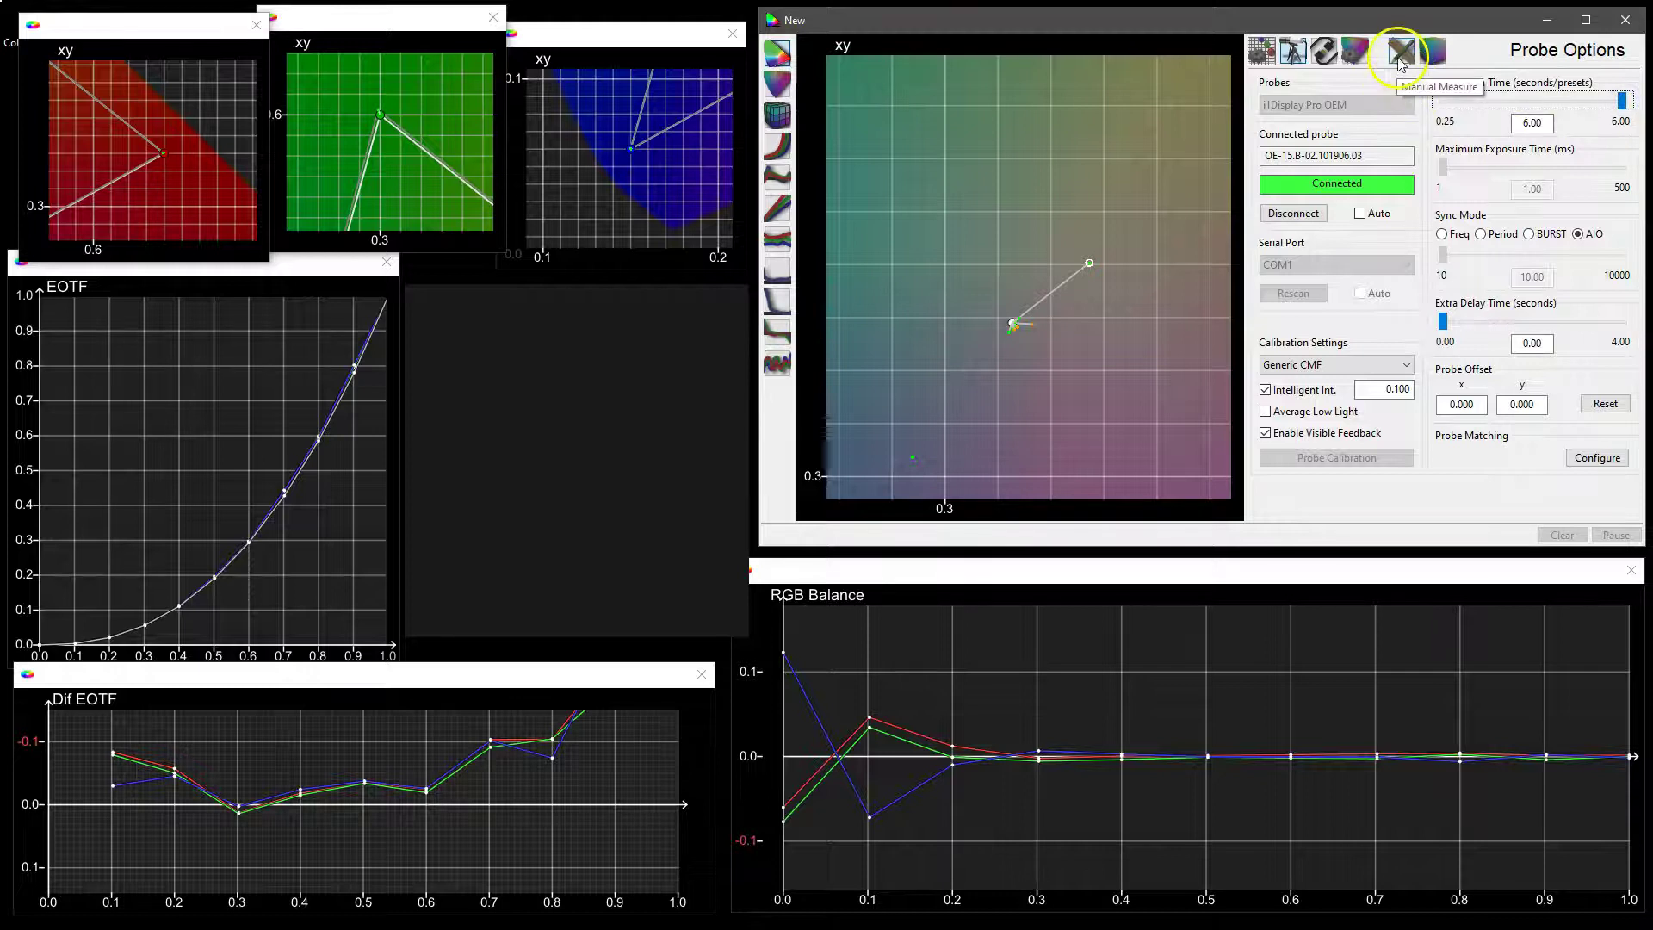
left_click(1402, 51)
left_click(1456, 480)
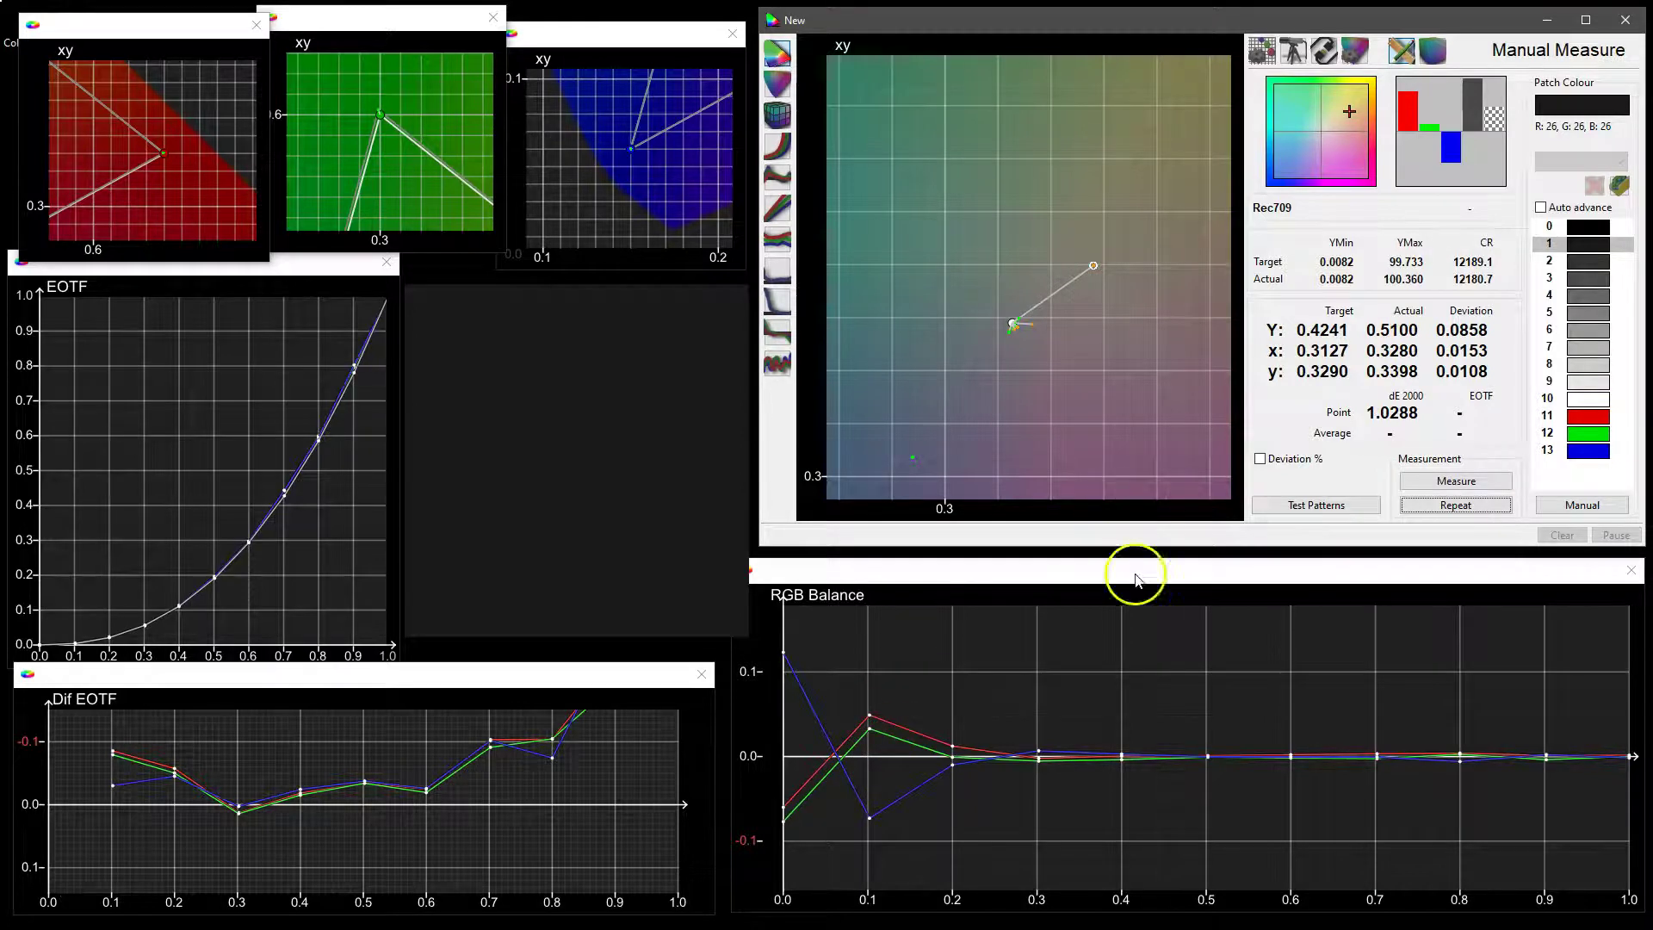
left_click(1296, 57)
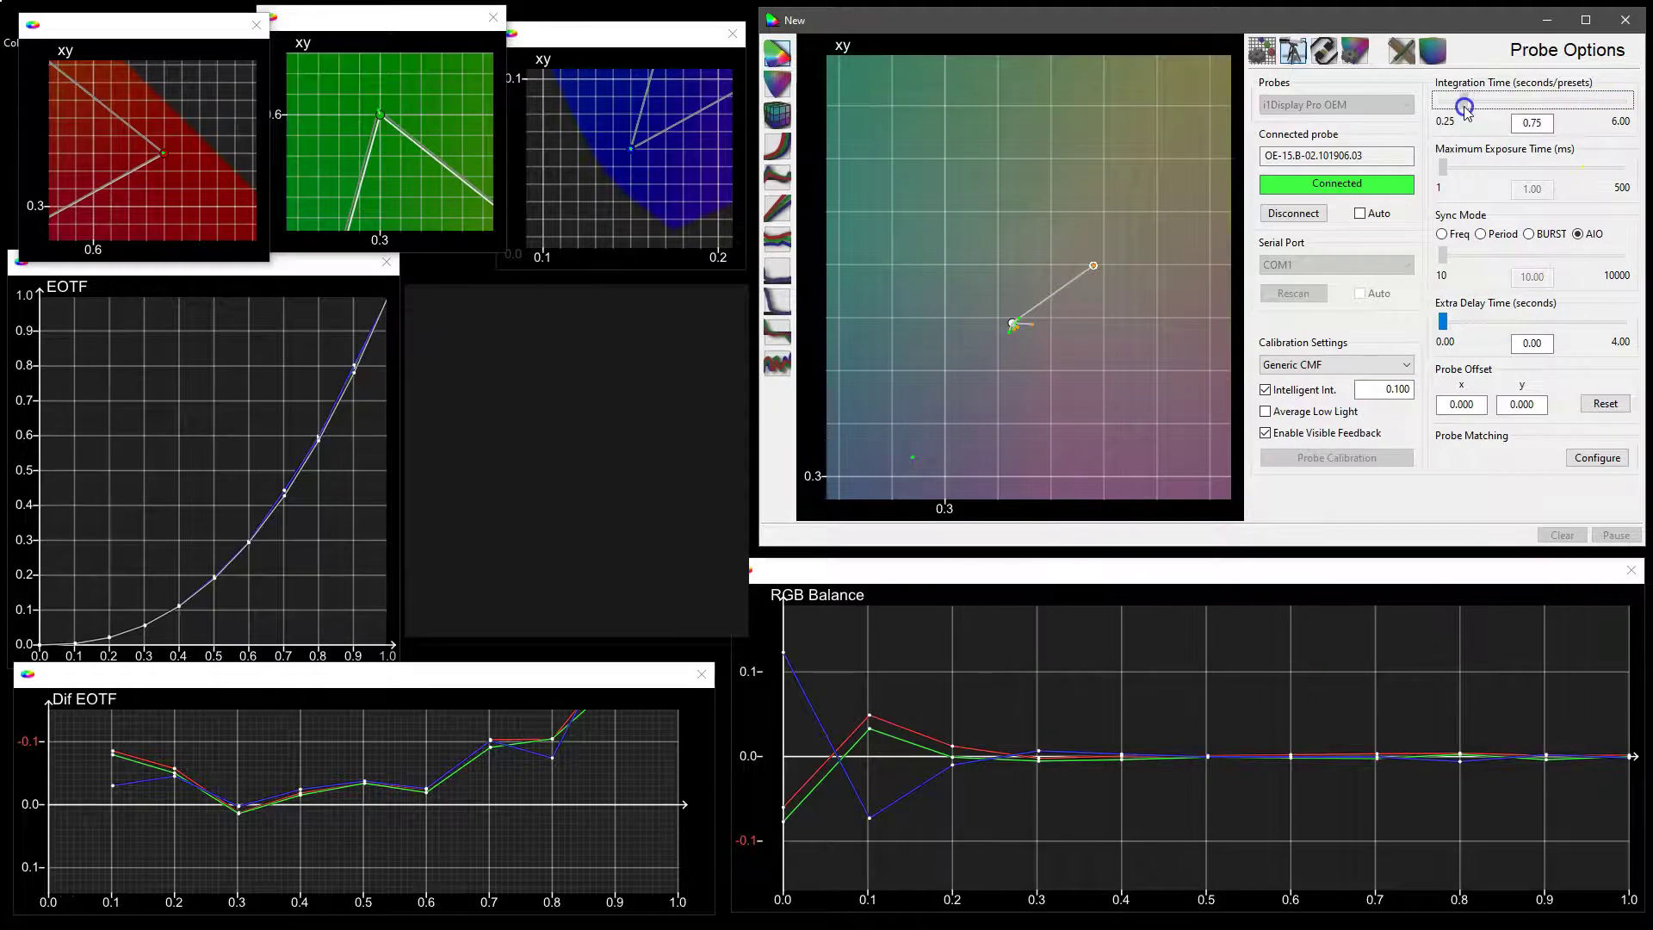
left_click(1402, 50)
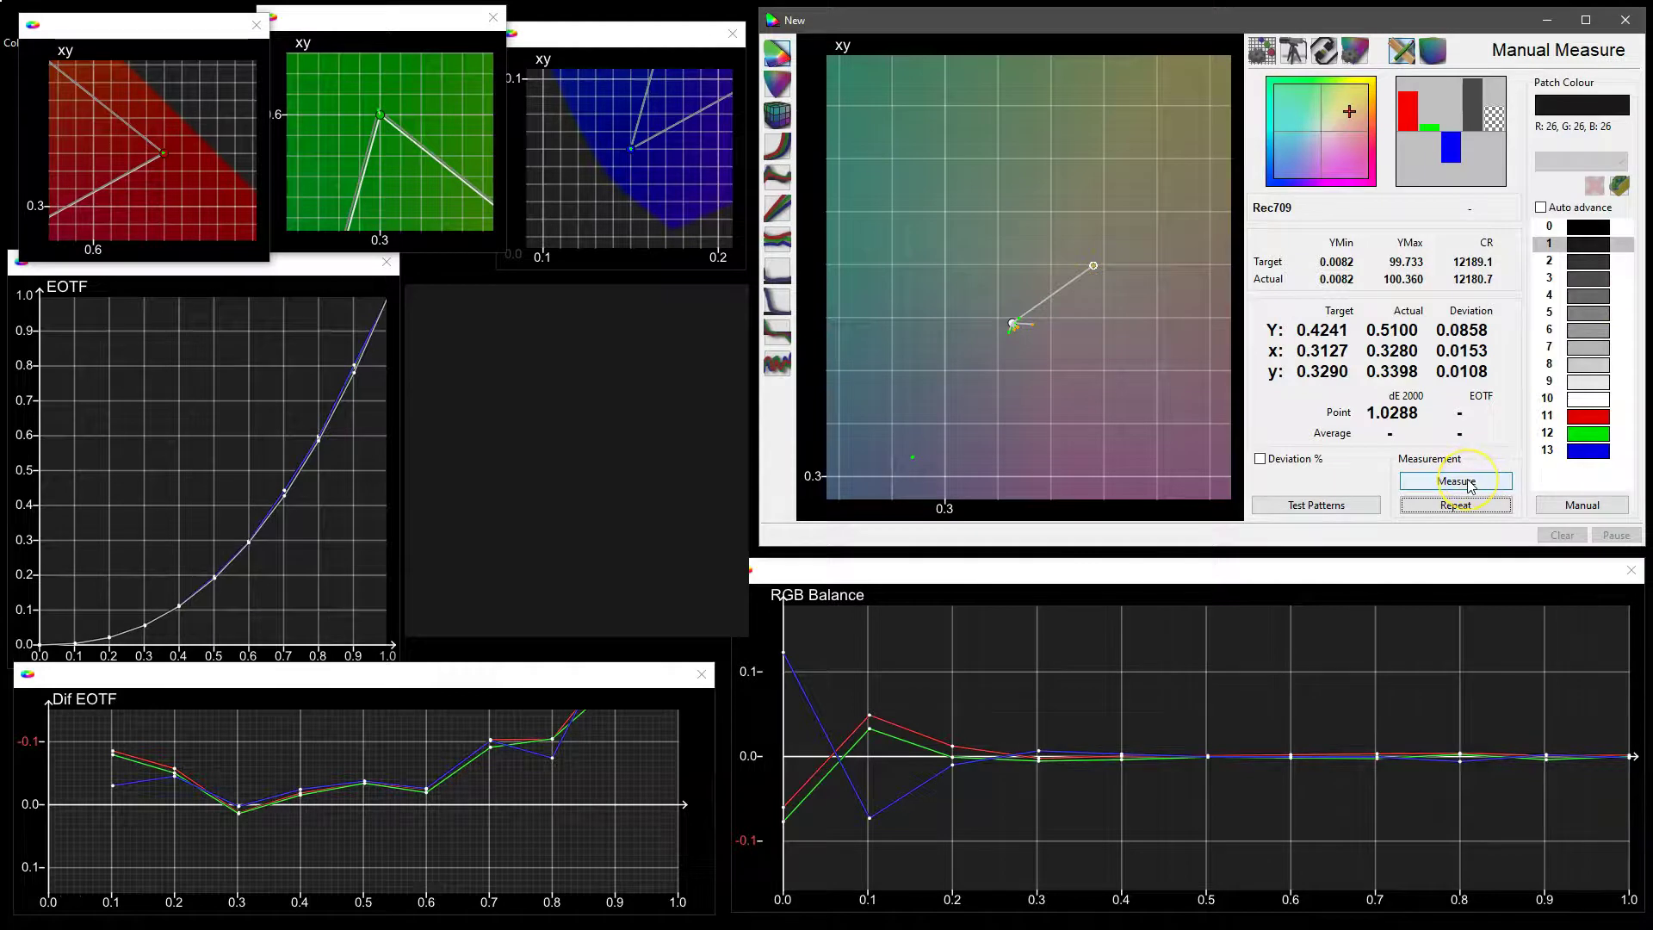
left_click(1455, 510)
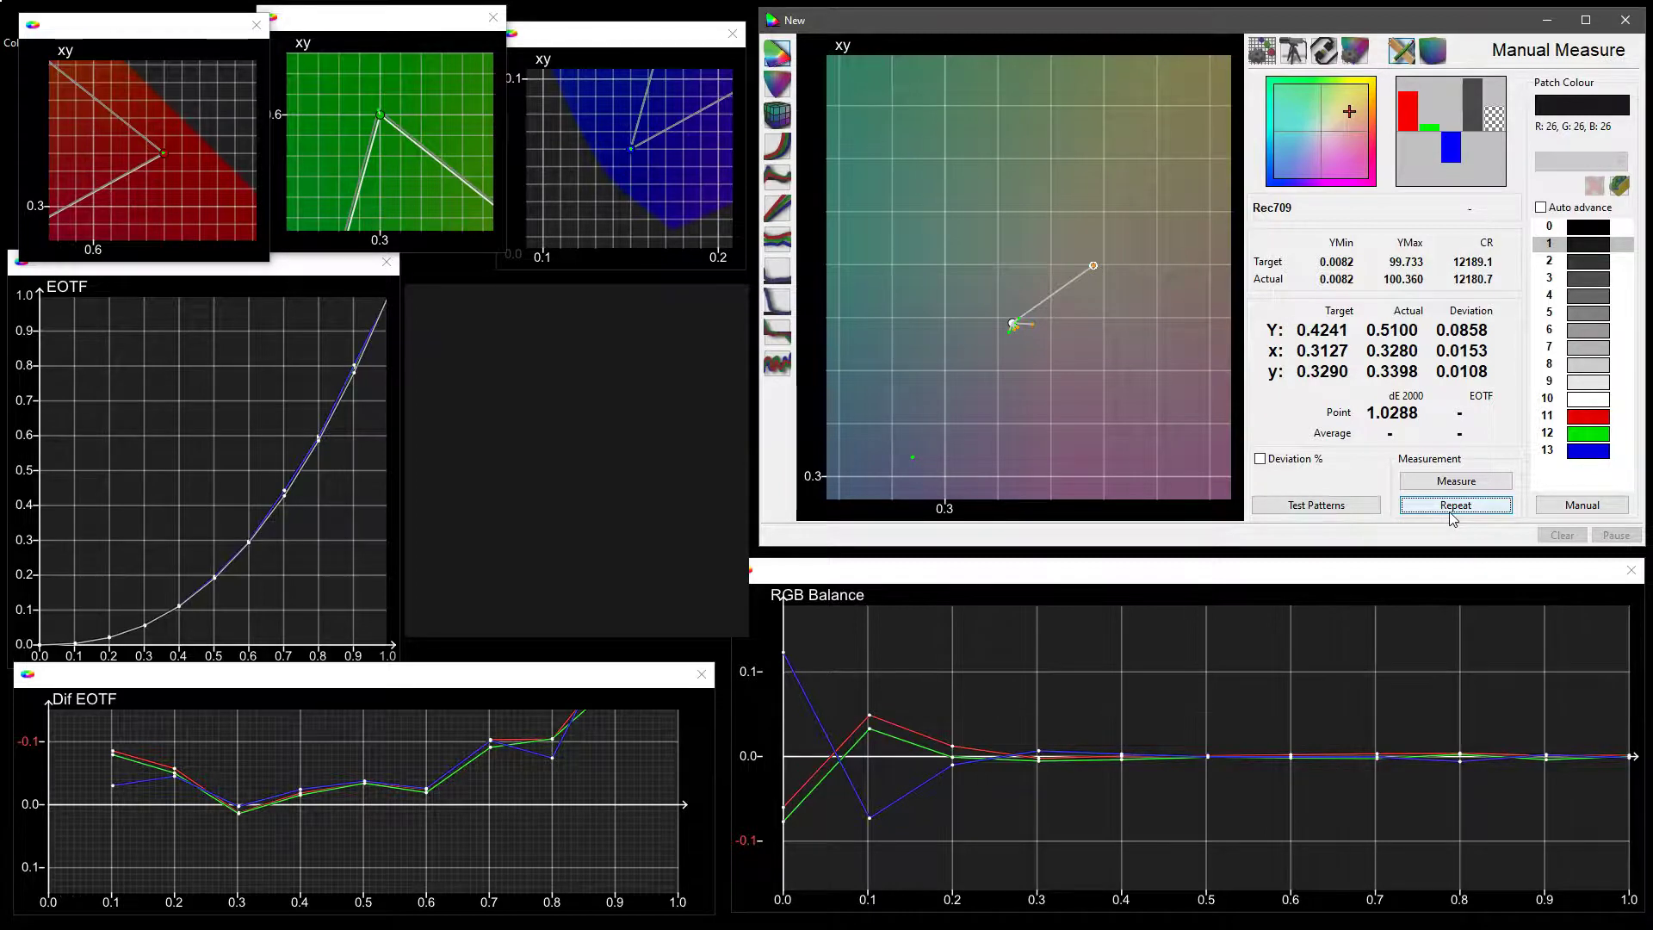
Measure the 80% grey patch 8 (RGB 204), reading Y 60.1369 and dE 0.8560
left_click(1587, 366)
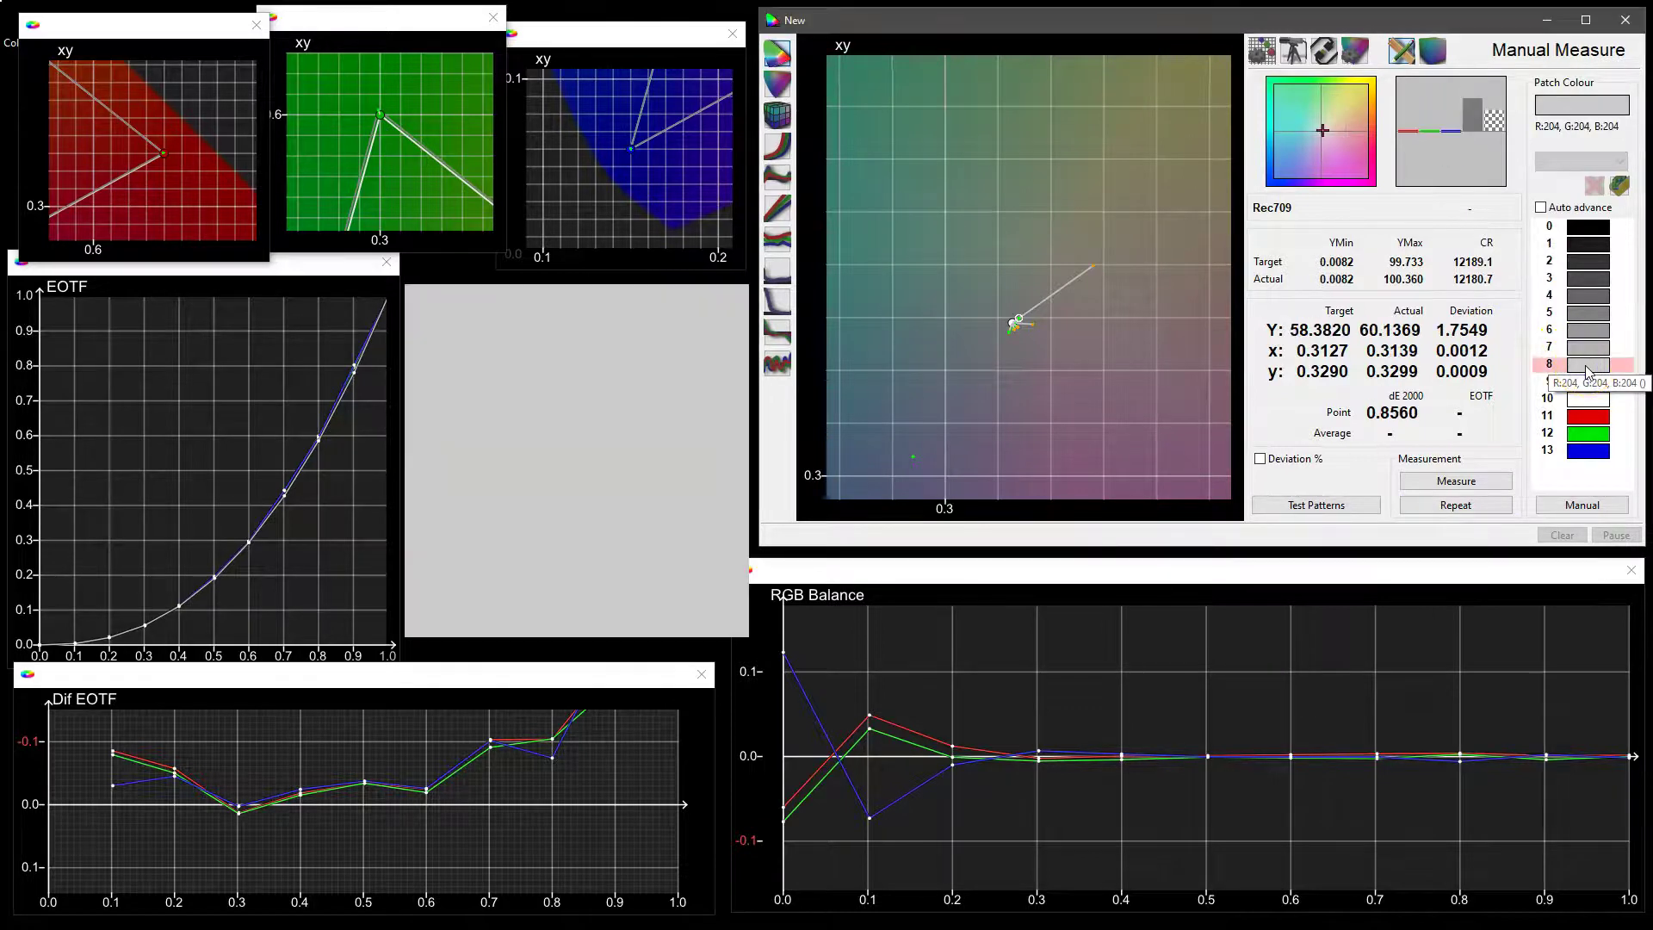
left_click(1450, 142)
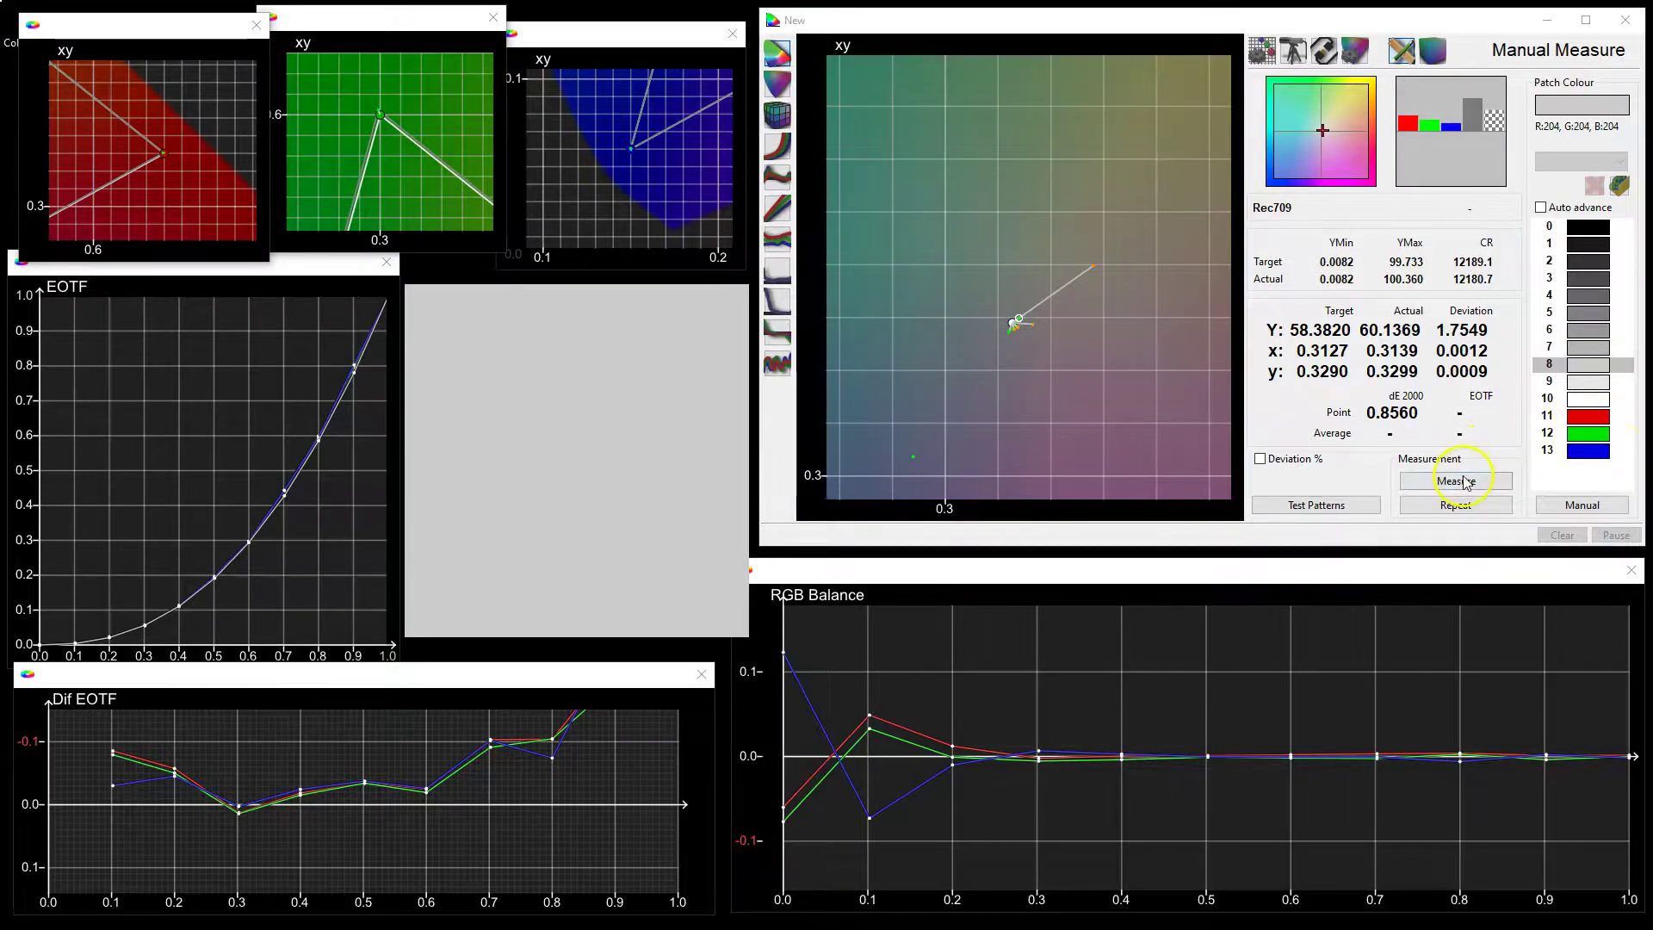
Run continuous Repeat readings on patch 8 while zooming the xy plot onto the white point, reaching dE 0.2886
left_click(1455, 508)
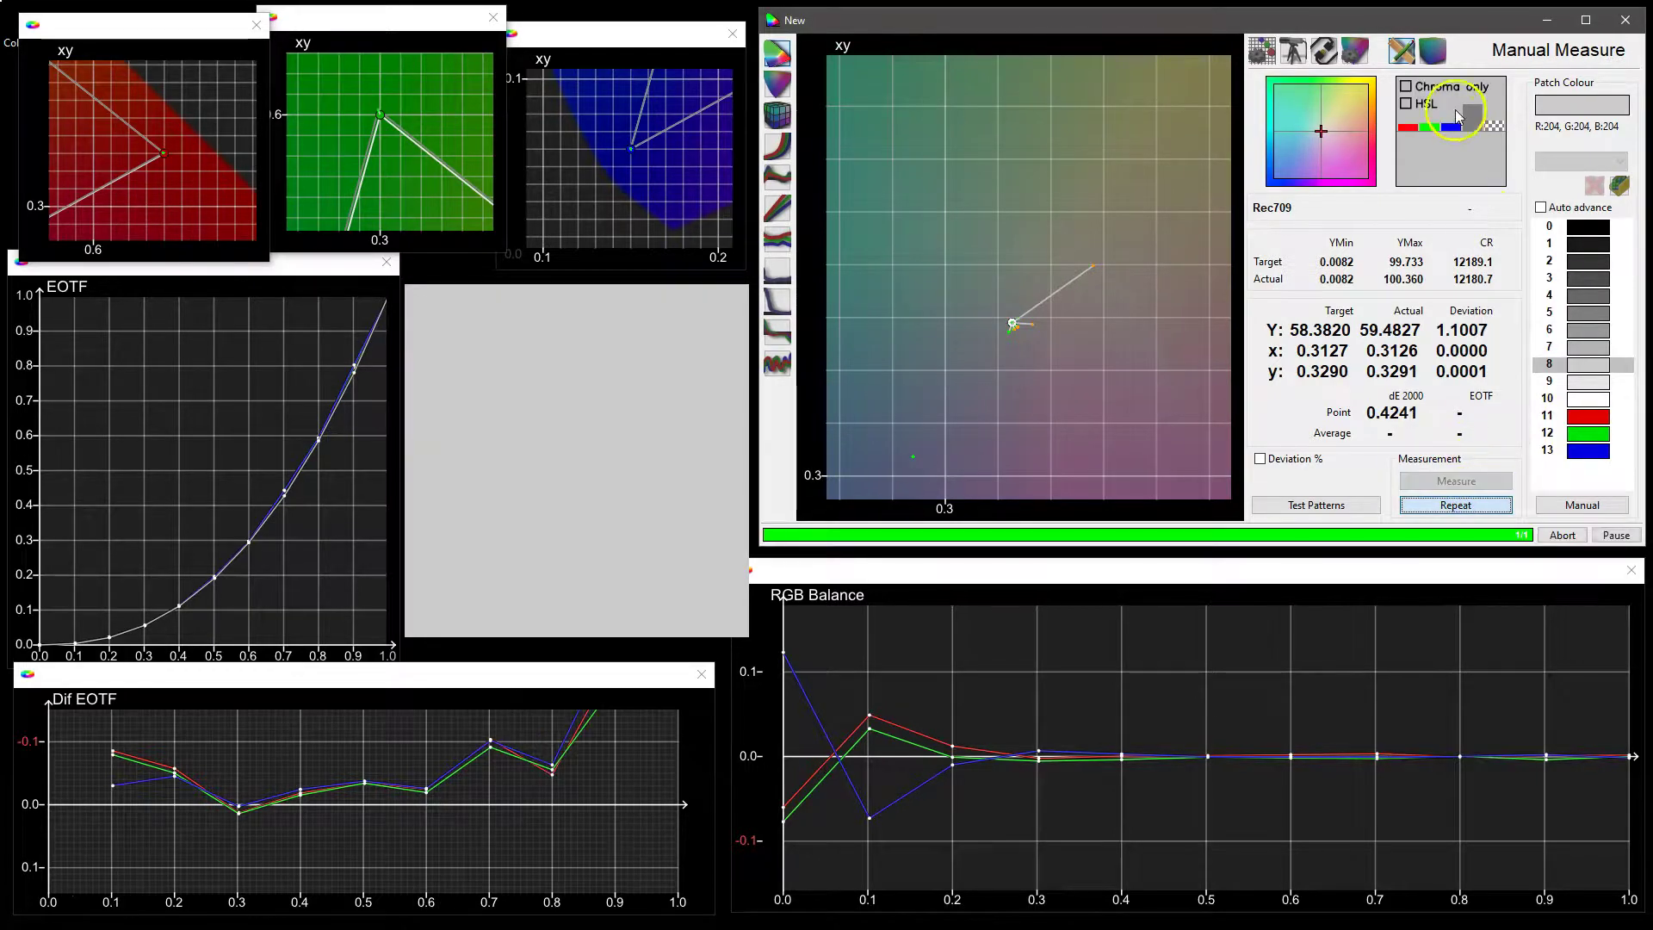
left_click(1417, 130)
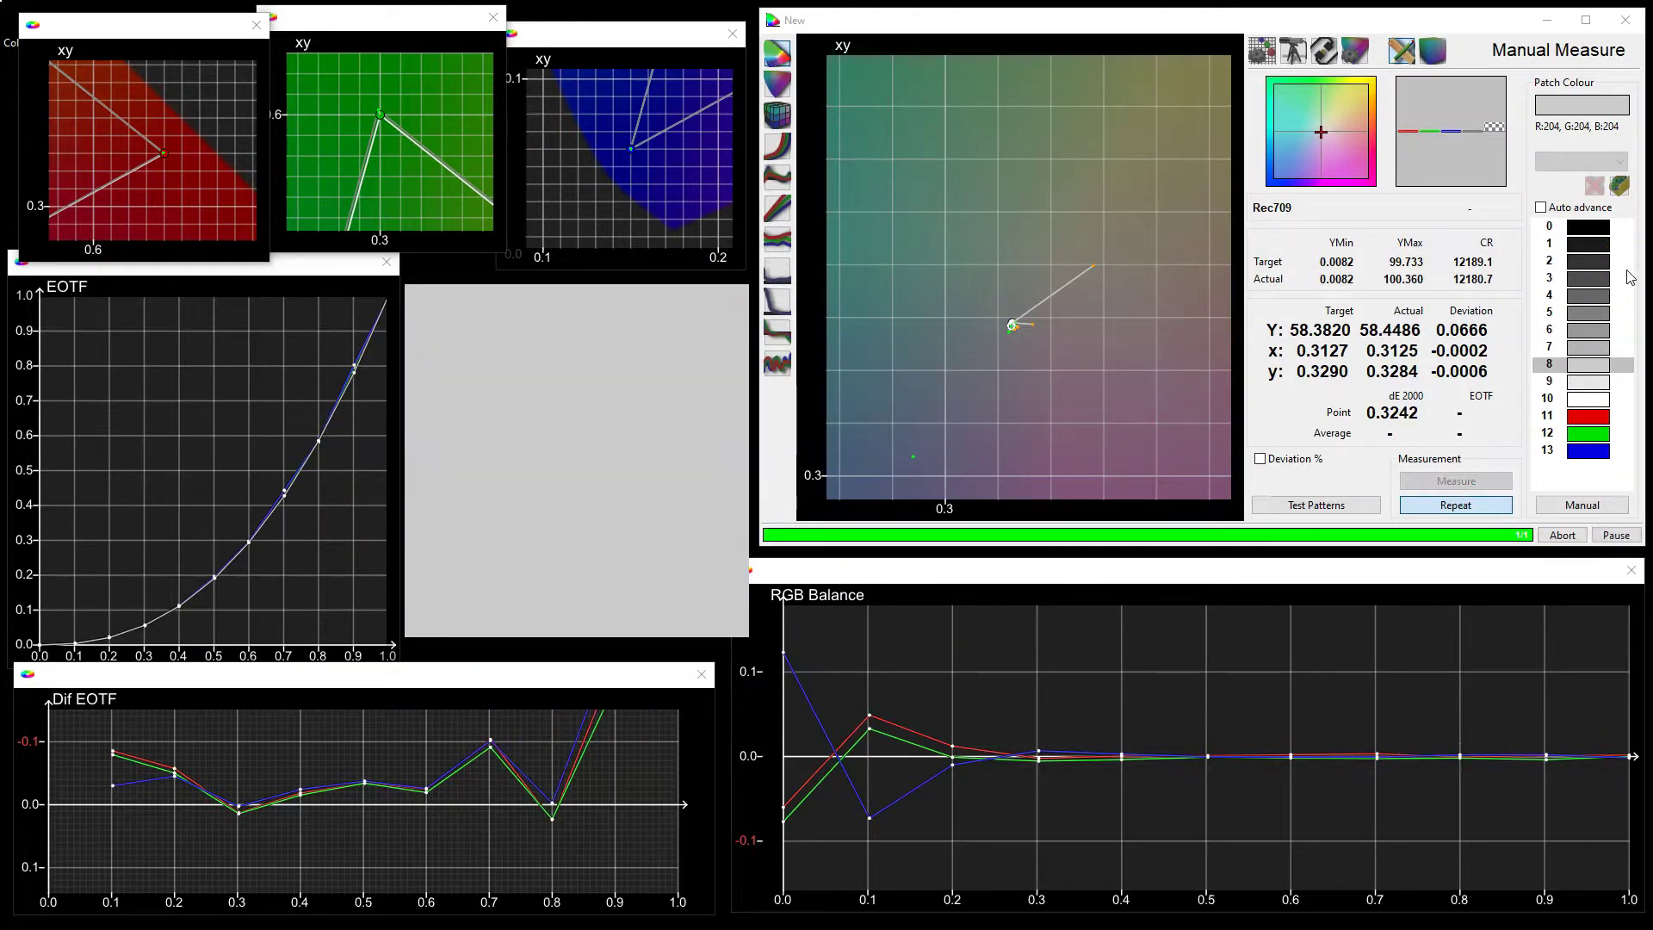
left_click(1478, 149)
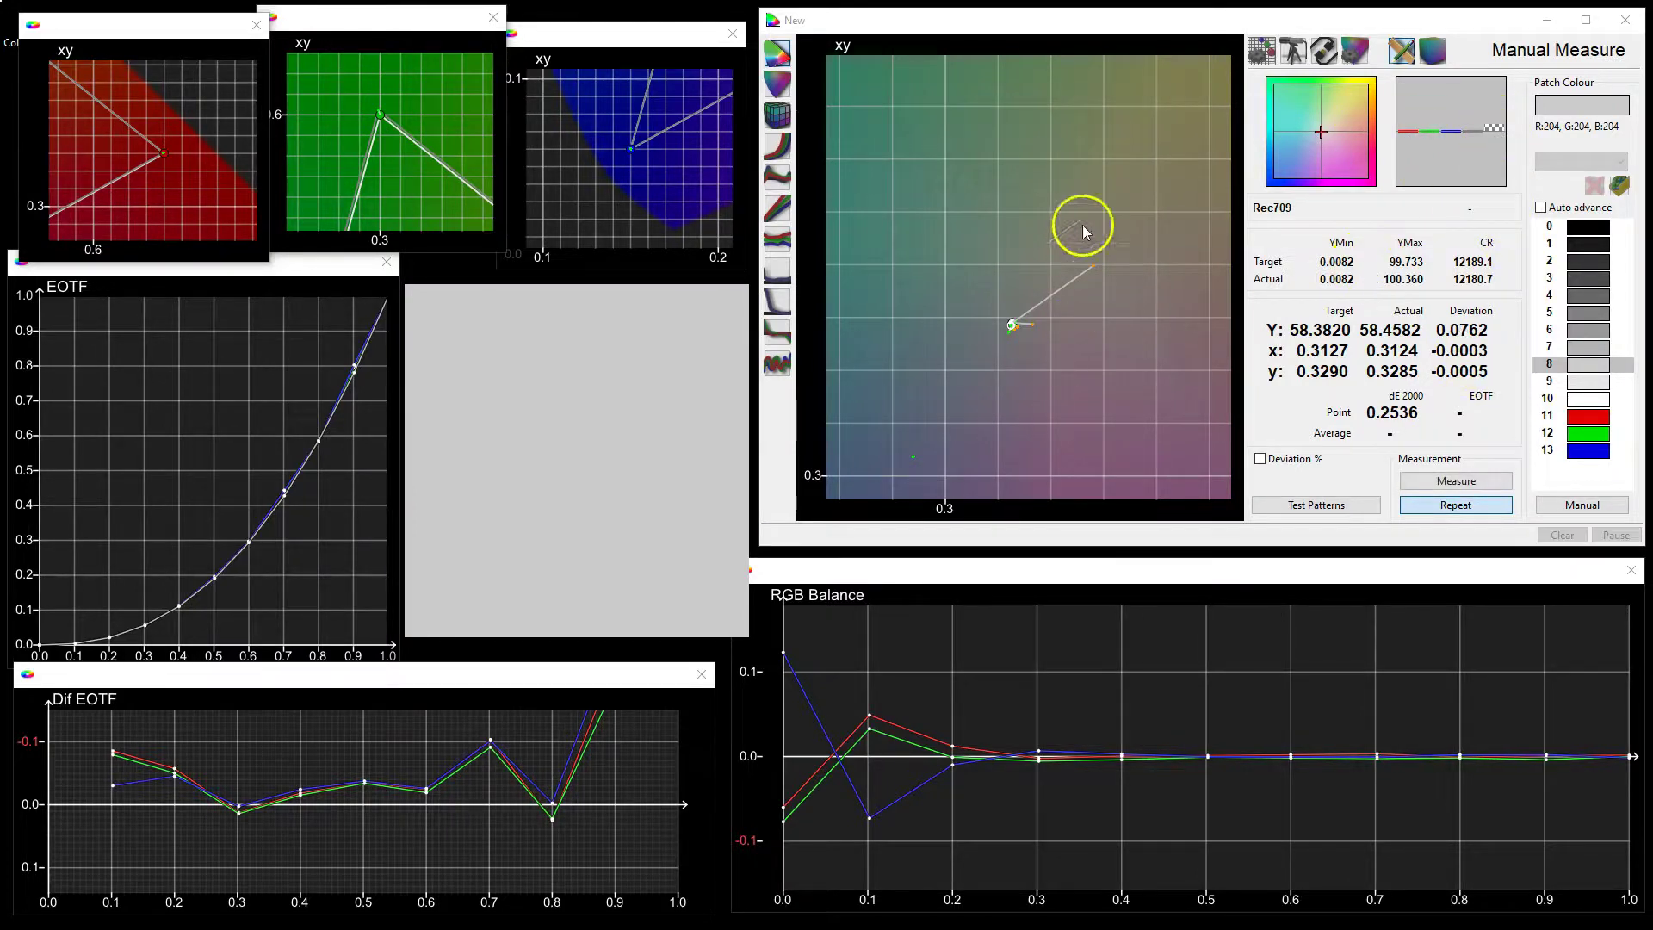
left_click_drag(1083, 233, 1081, 358)
right_click(1114, 192)
right_click(1035, 410)
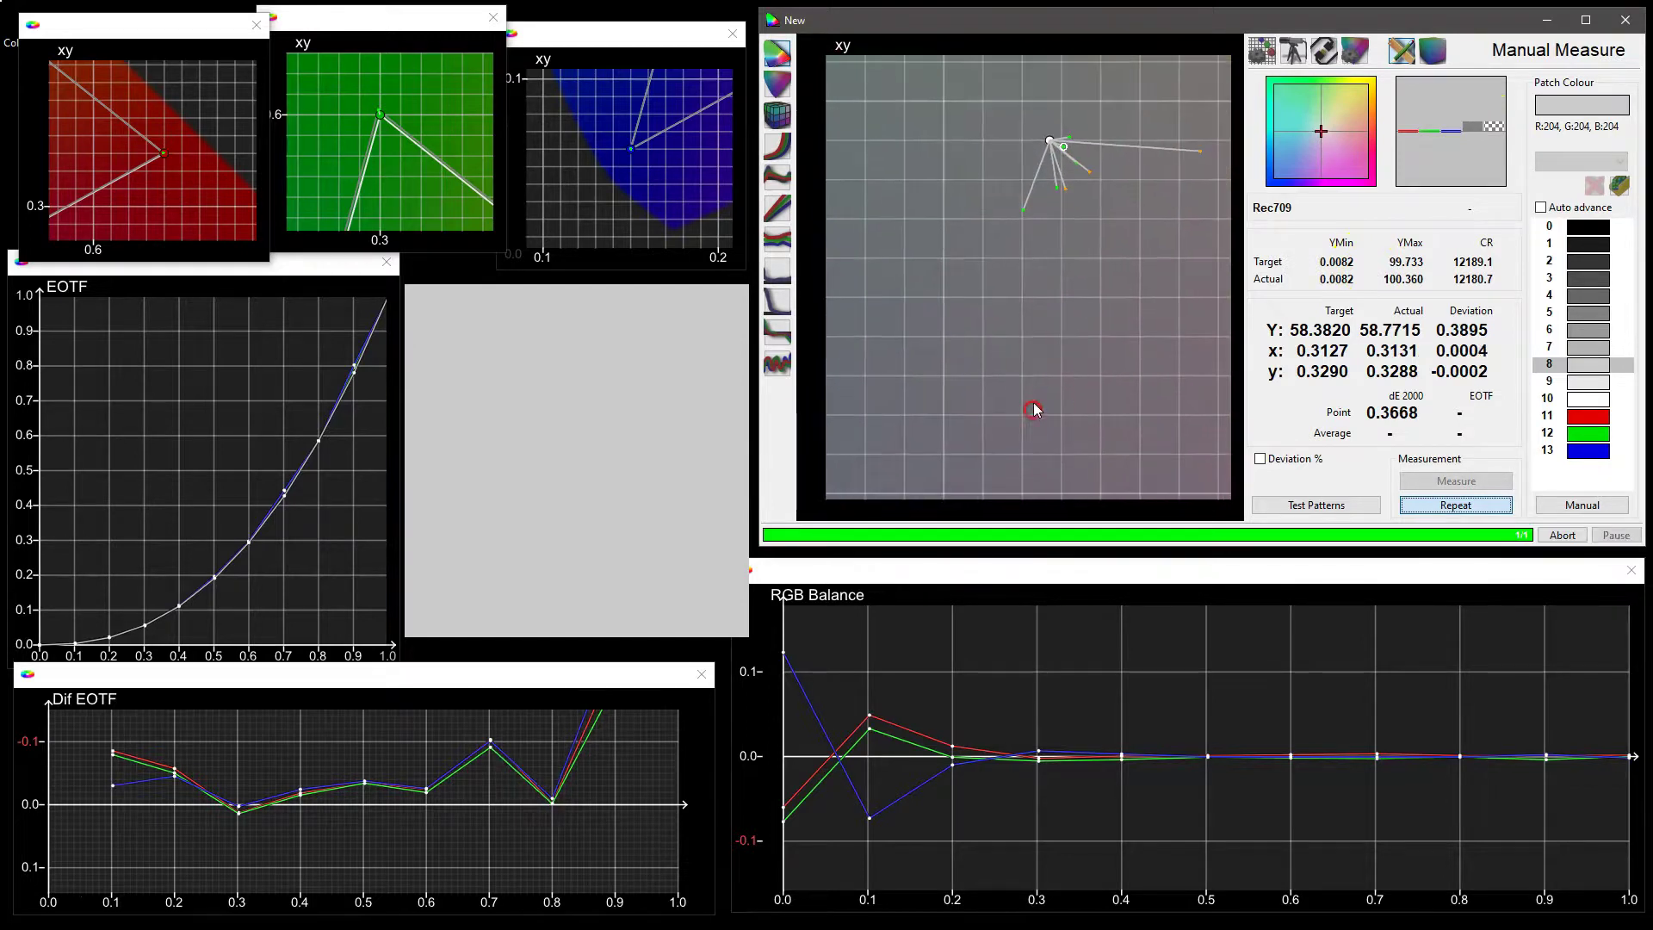
left_click(1048, 339)
left_click(1071, 435)
left_click(1036, 272)
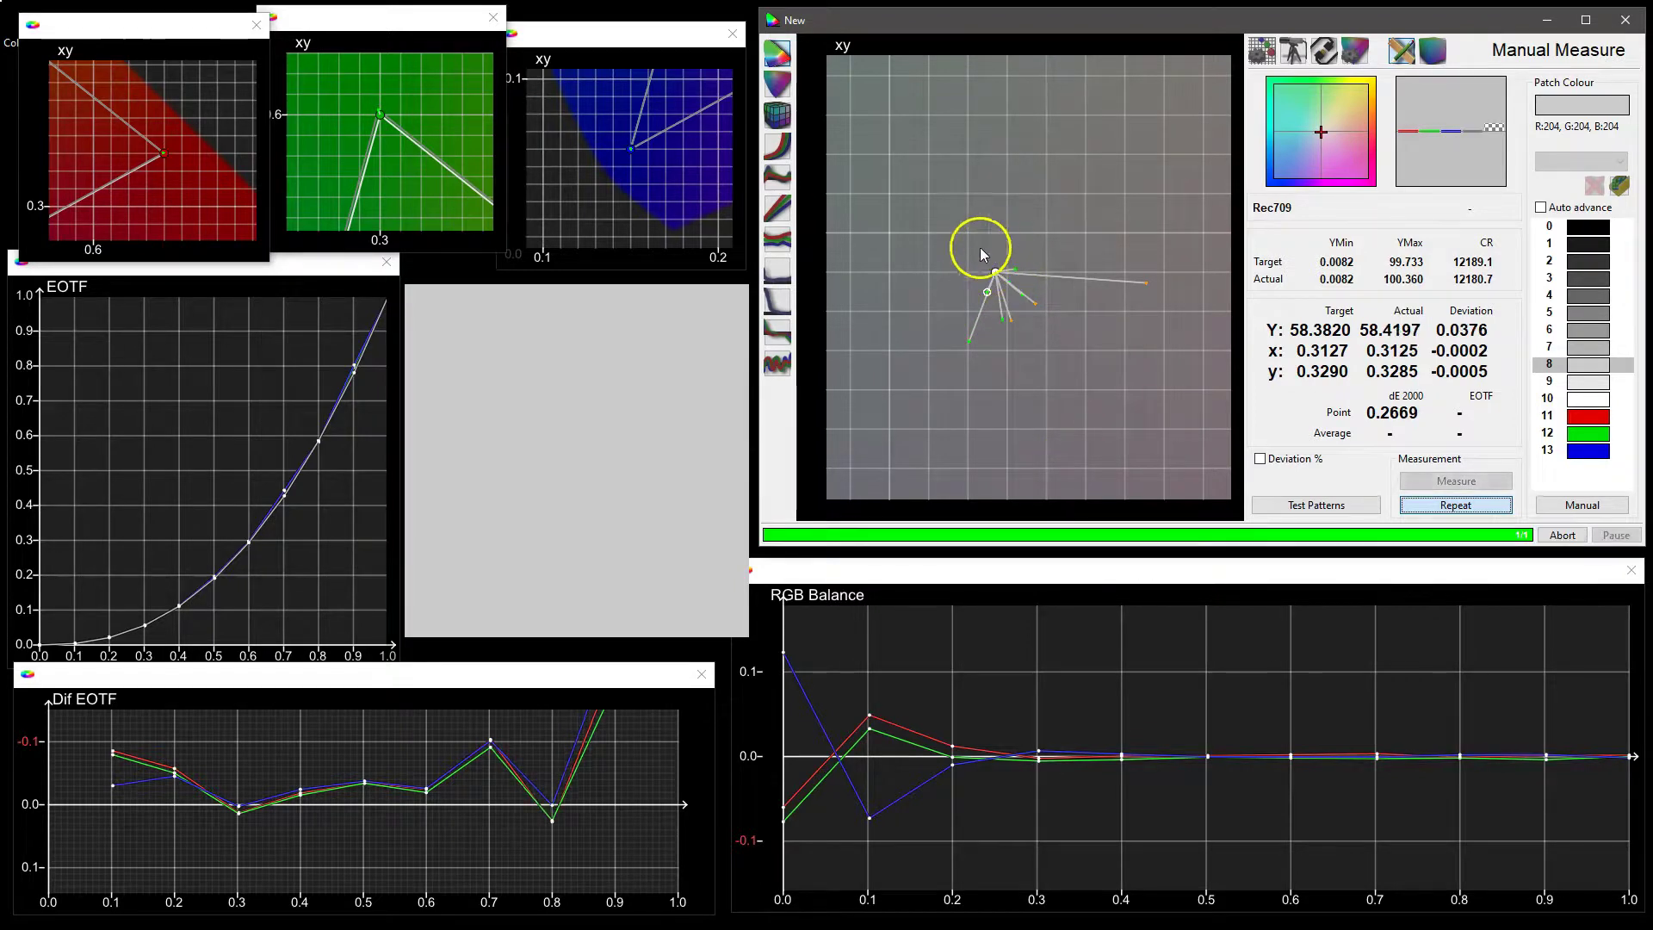
left_click(1015, 301)
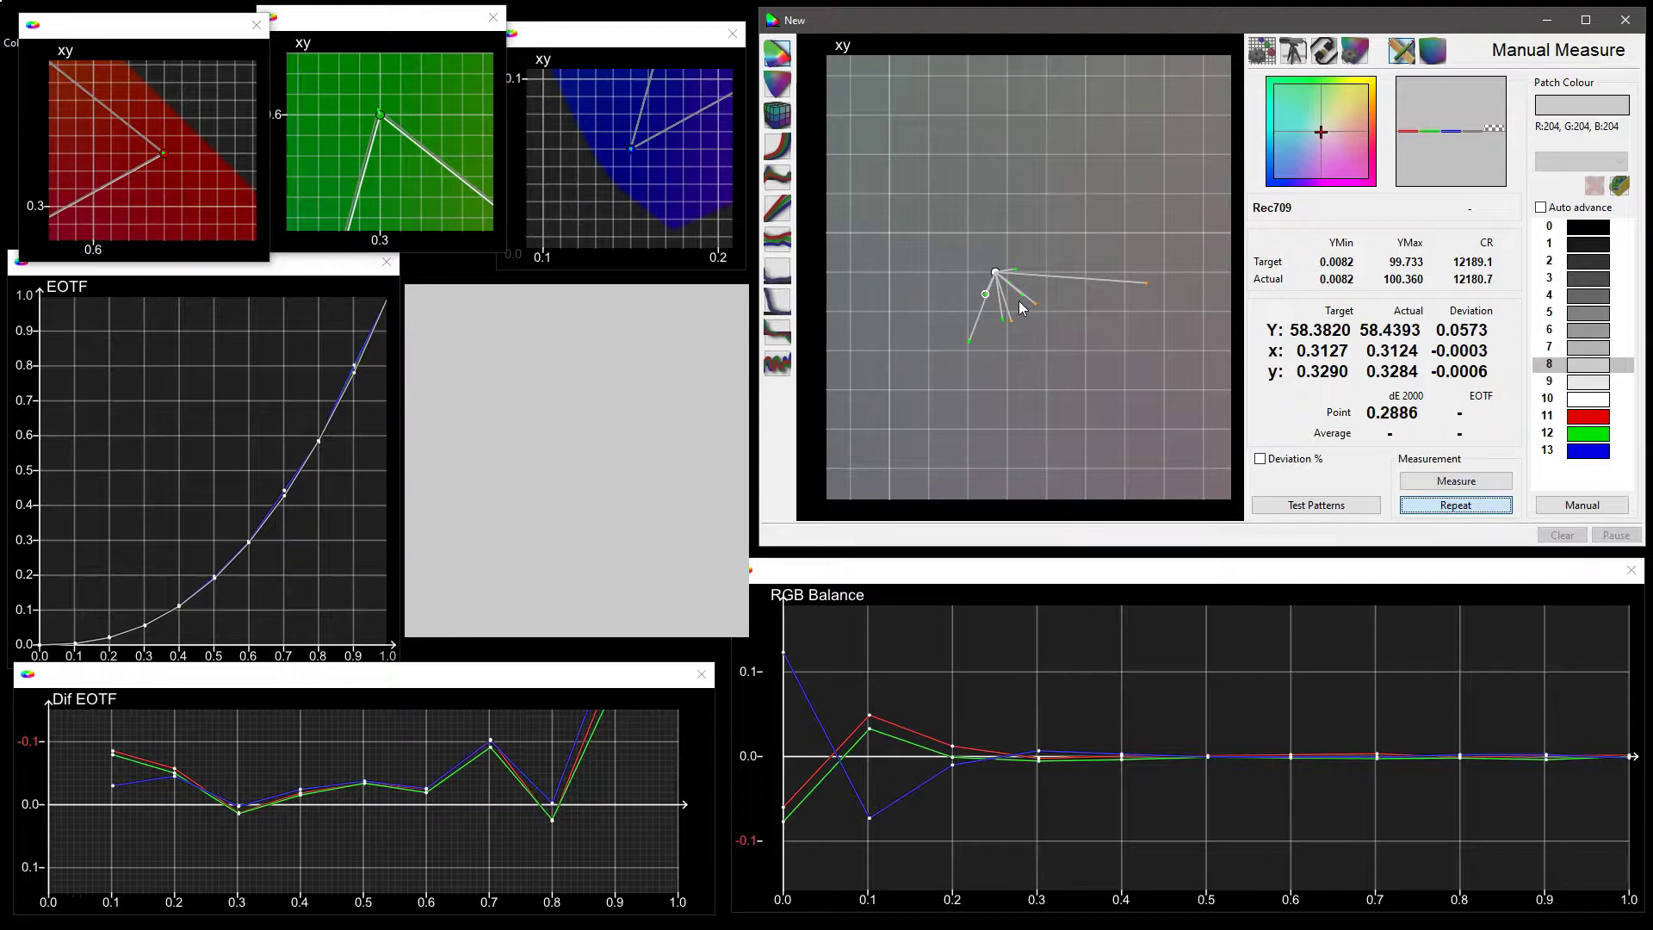
left_click(1491, 379)
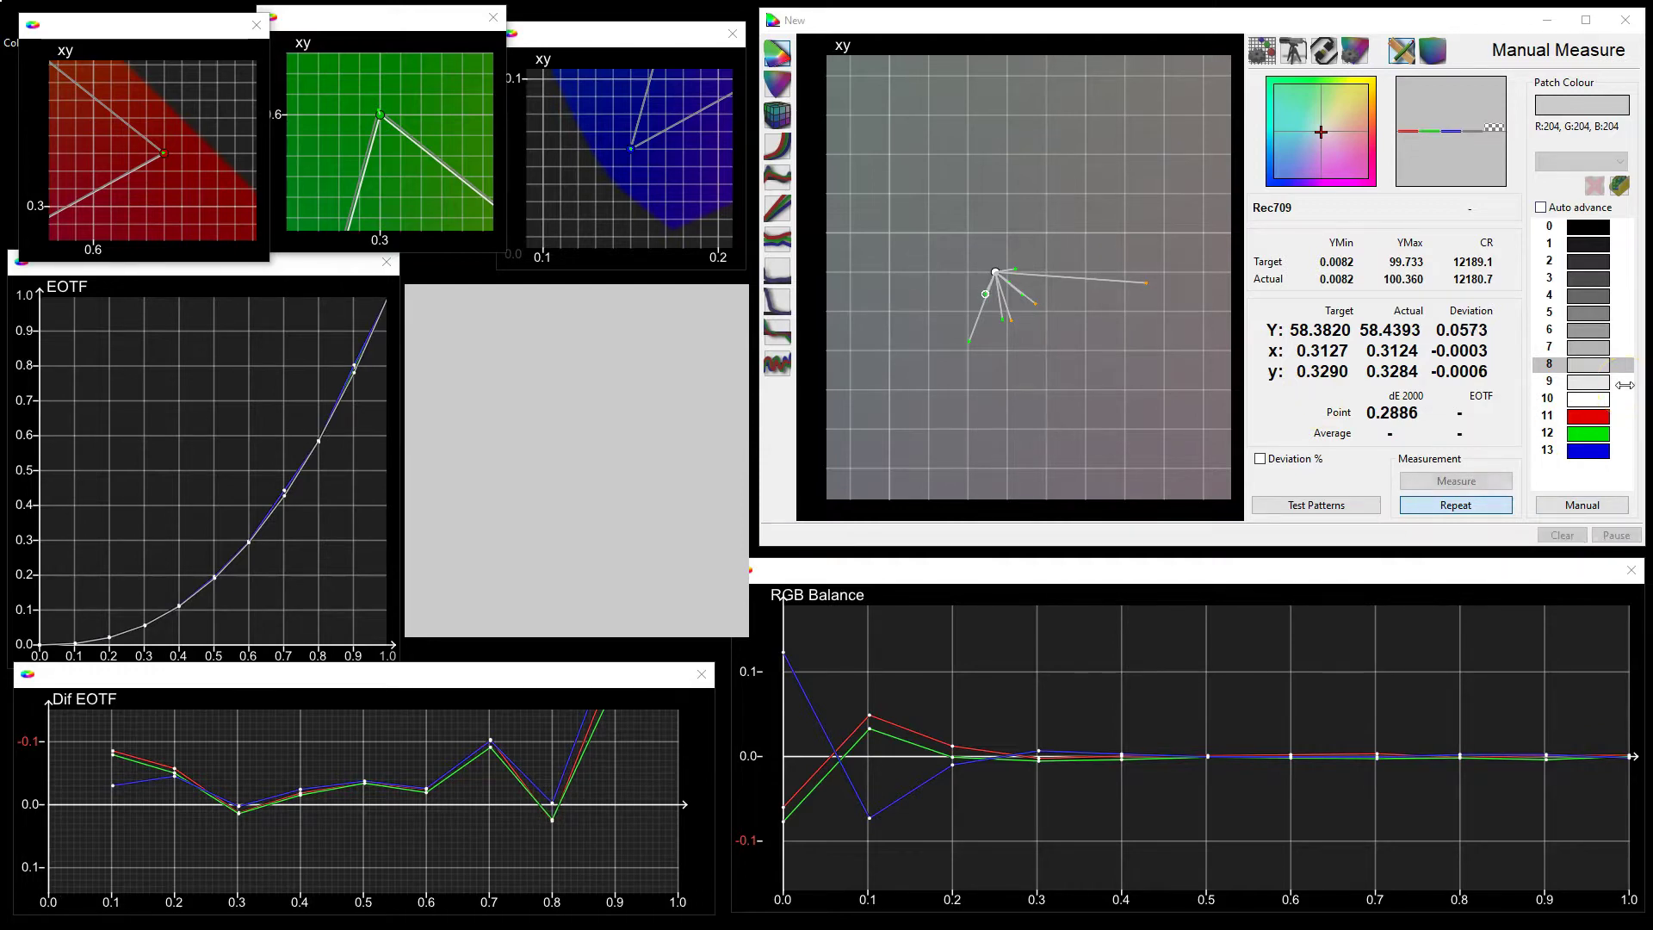
Restart Repeat on patch 8, switch to Manual, and show the patch colour as HSL 0/0/80
left_click(1455, 505)
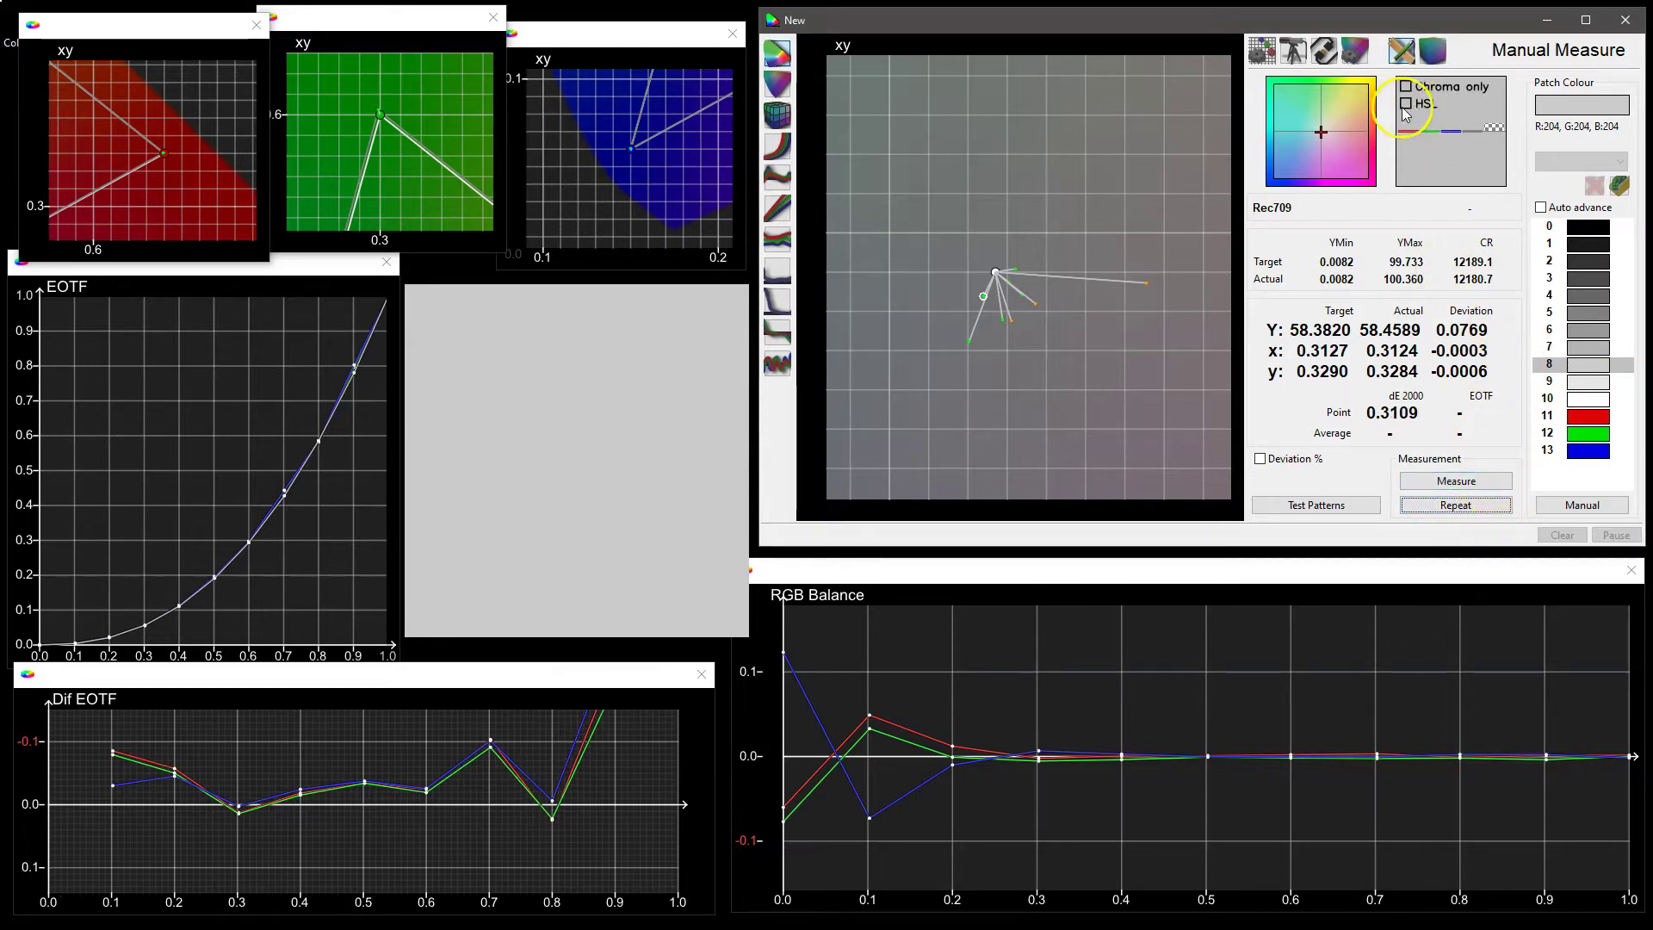
left_click(1407, 104)
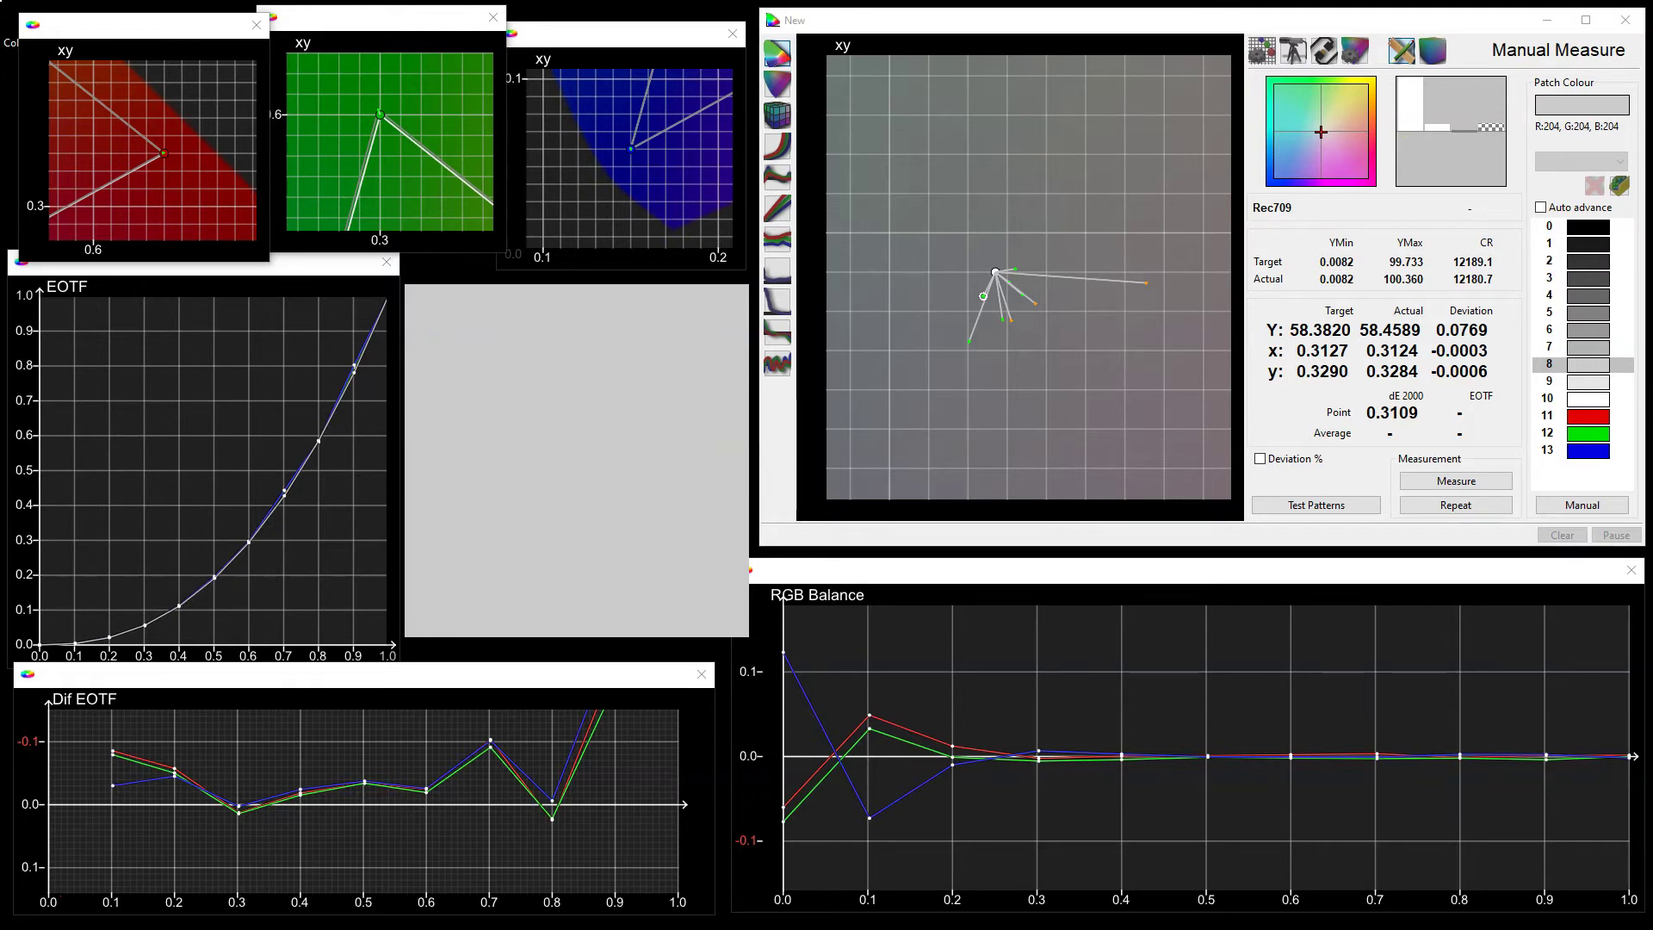
left_click(1591, 510)
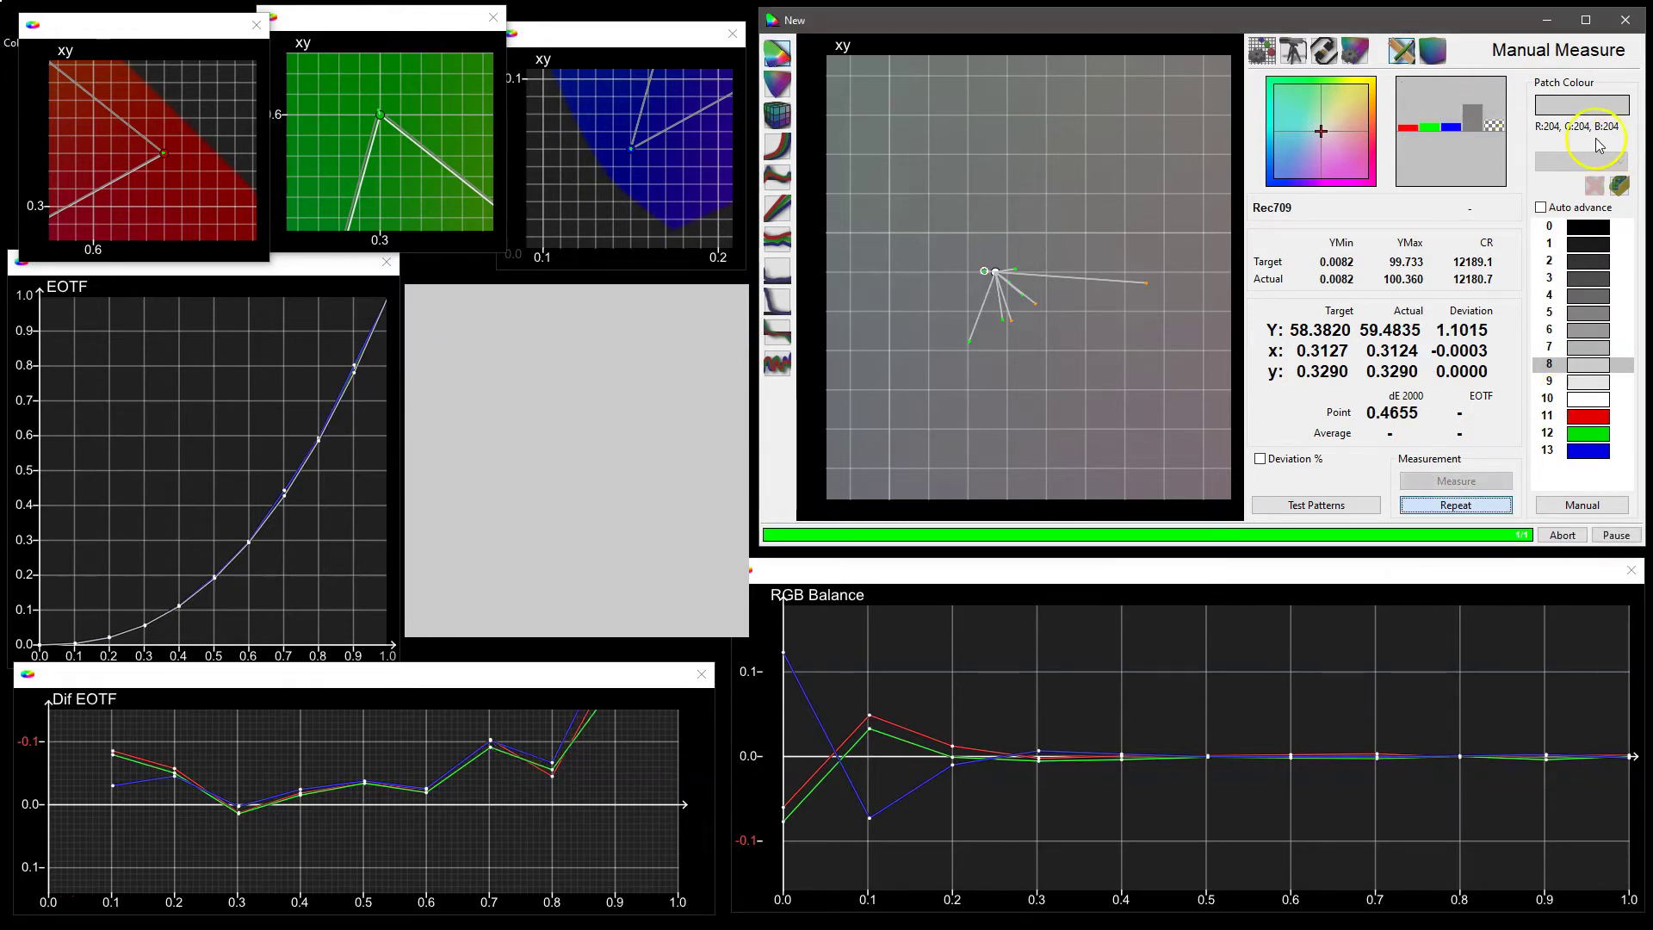
left_click(1584, 506)
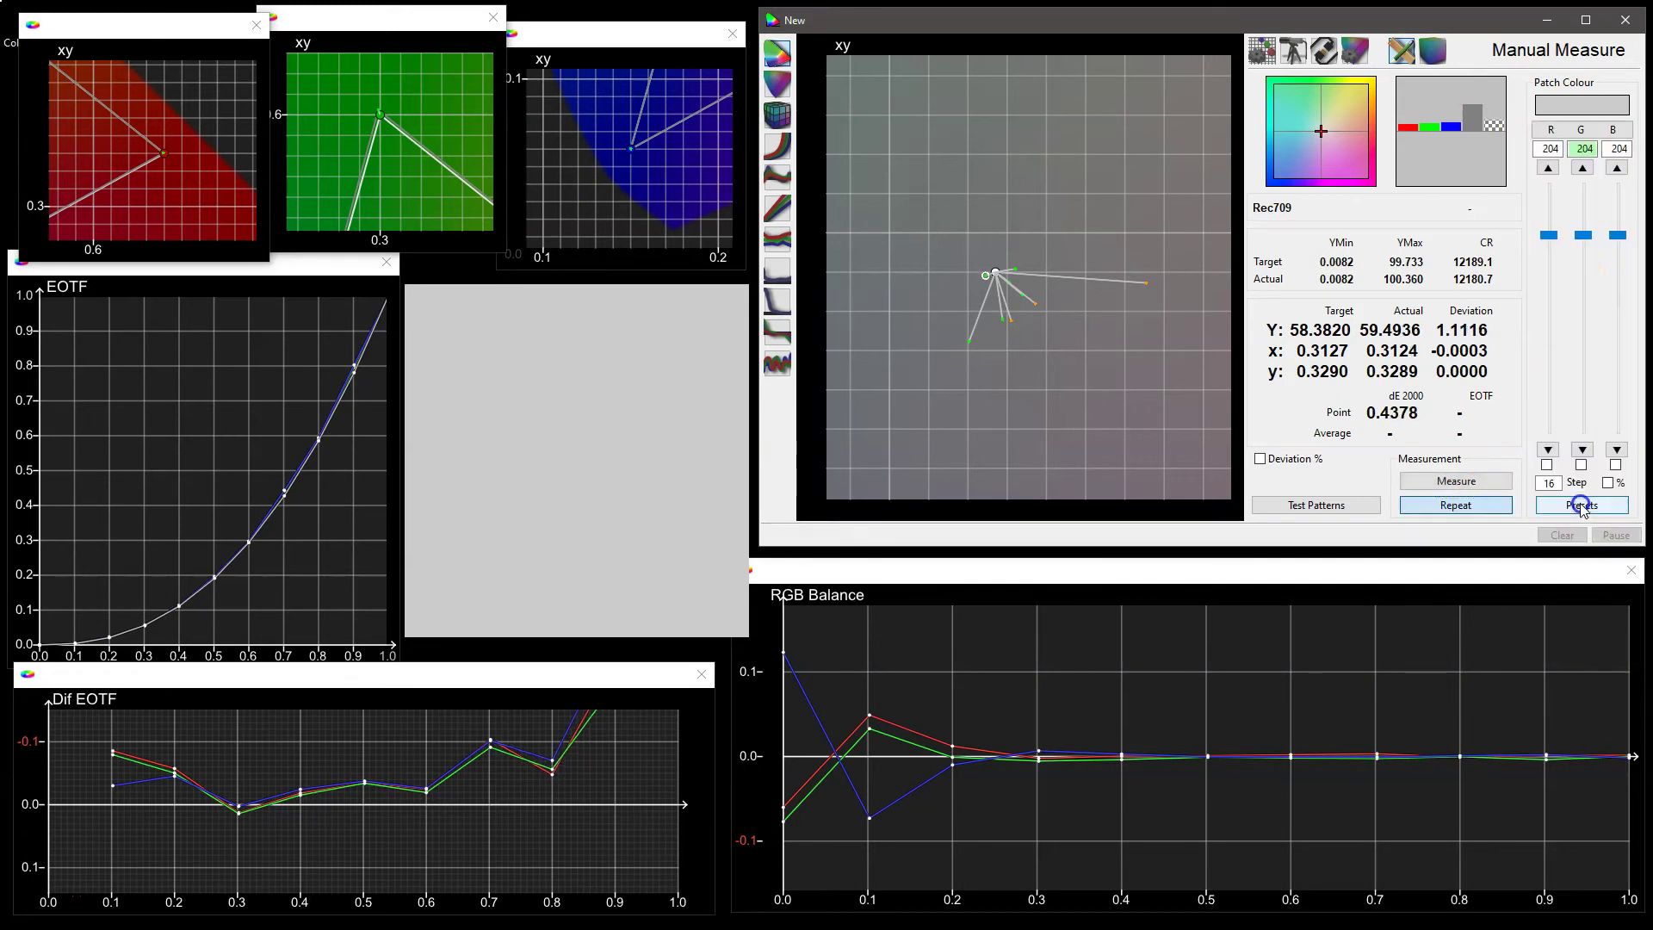
left_click(1582, 130)
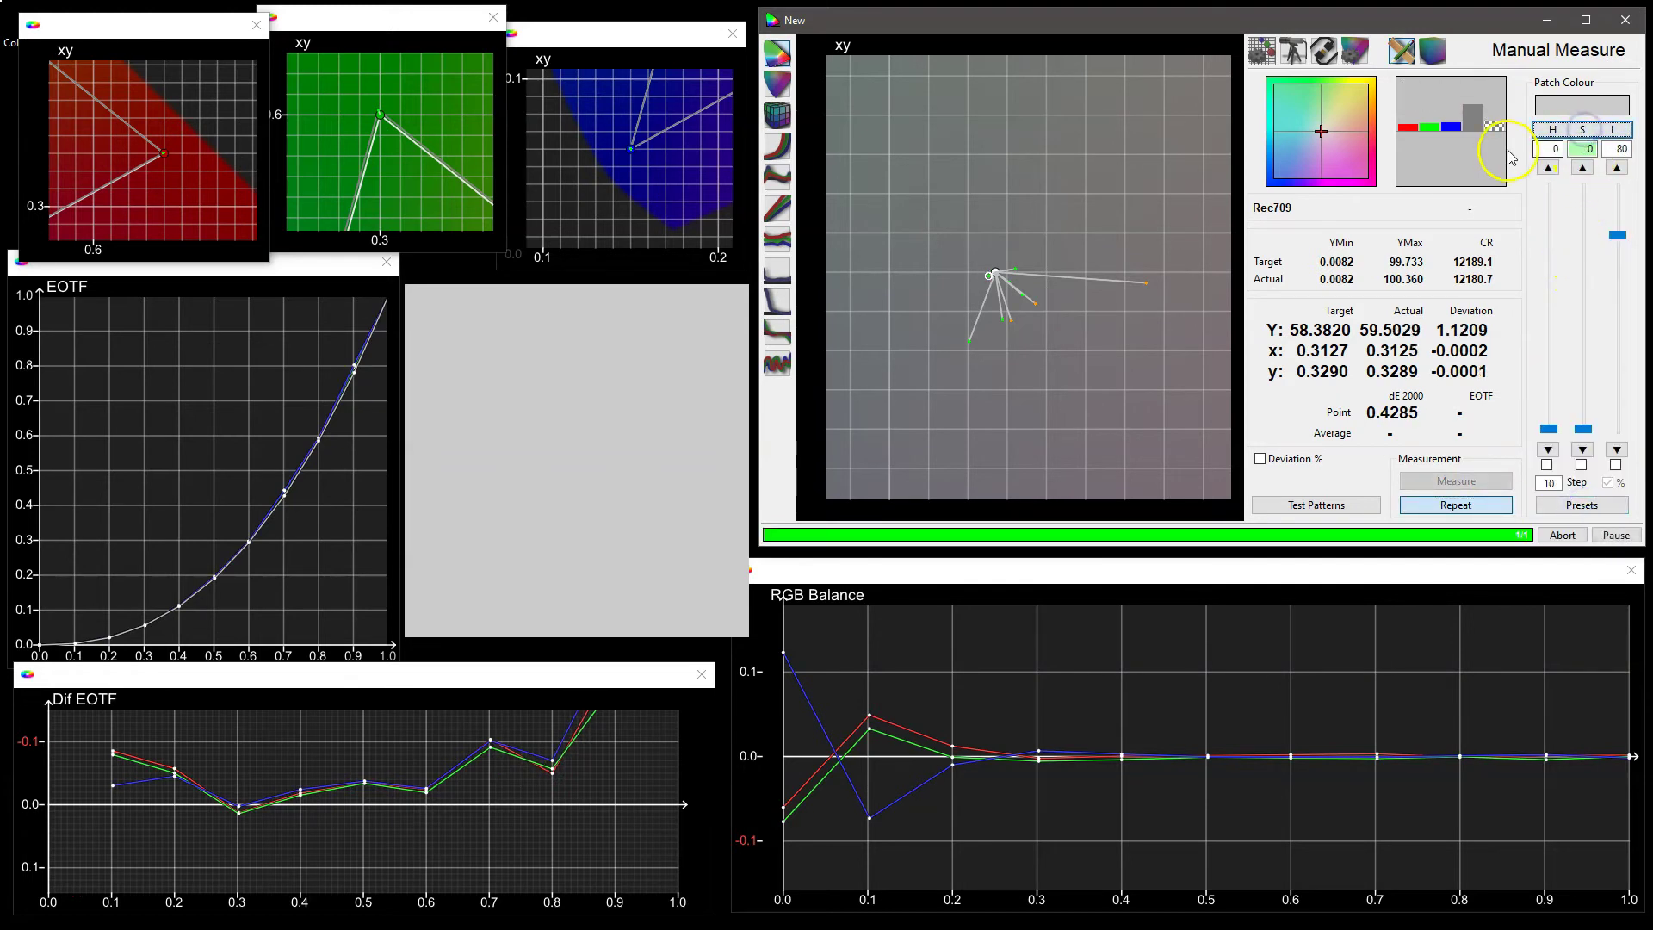